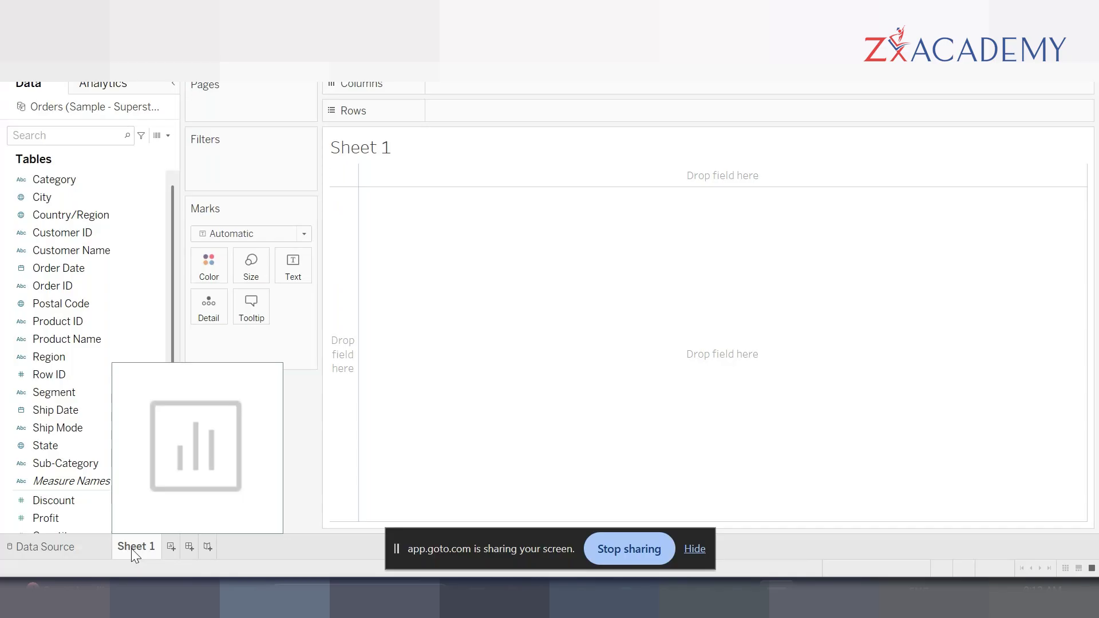
# Step: Add Sub-Category and Sales to the sheet, and remove Sub-Category from the rows to leave only total sales
pyautogui.scroll(-2, 26, 412)
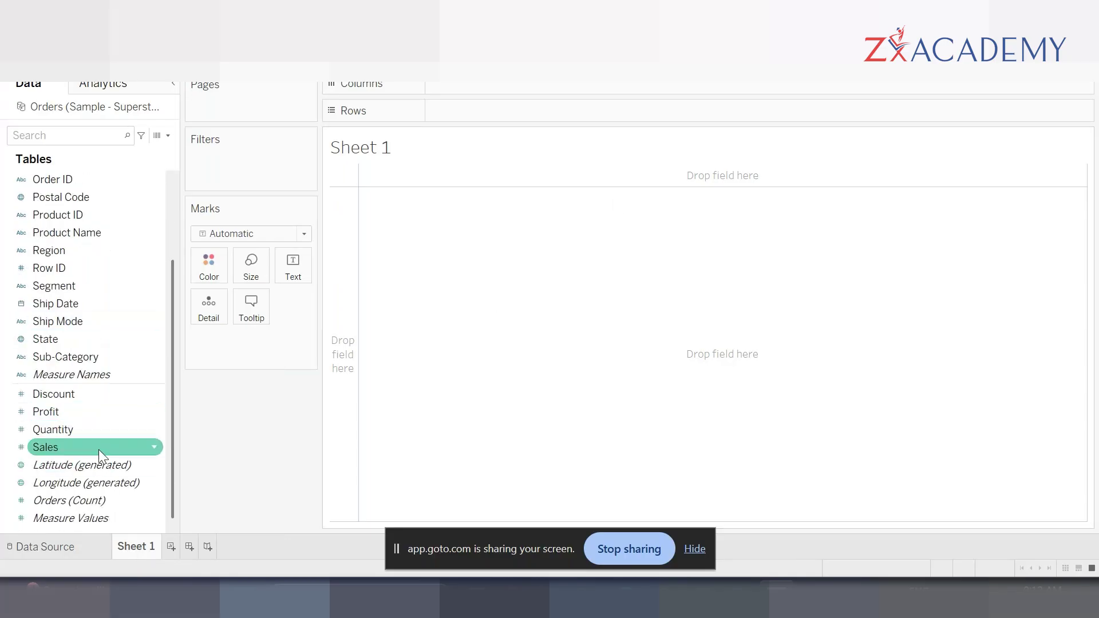
pyautogui.doubleClick(82, 356)
pyautogui.doubleClick(56, 448)
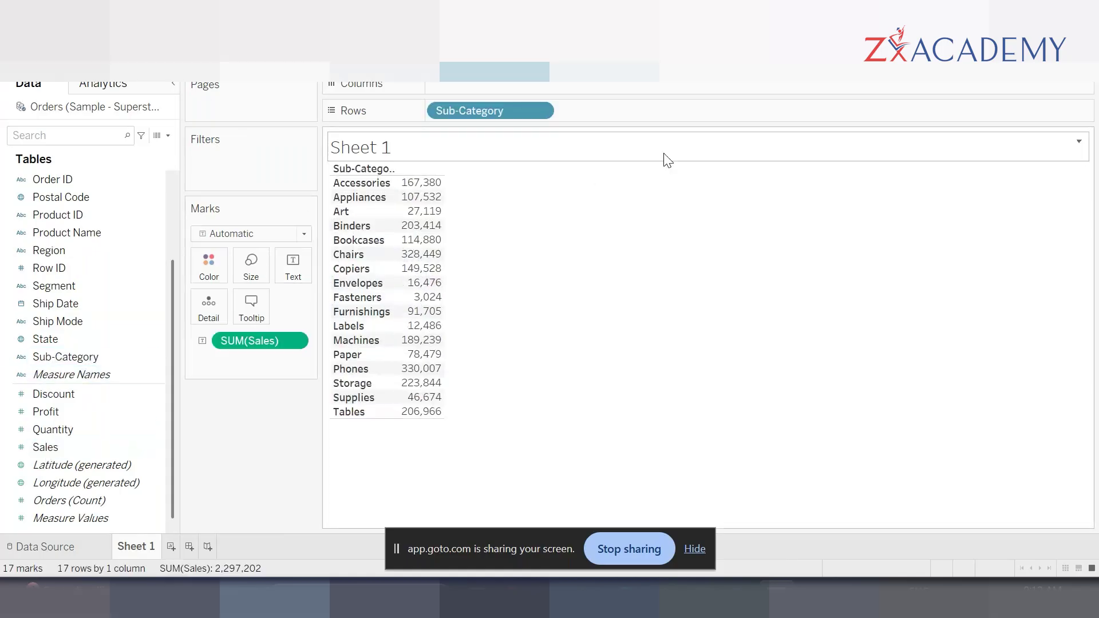
pyautogui.moveTo(516, 112); pyautogui.dragTo(284, 372)
pyautogui.moveTo(367, 183)
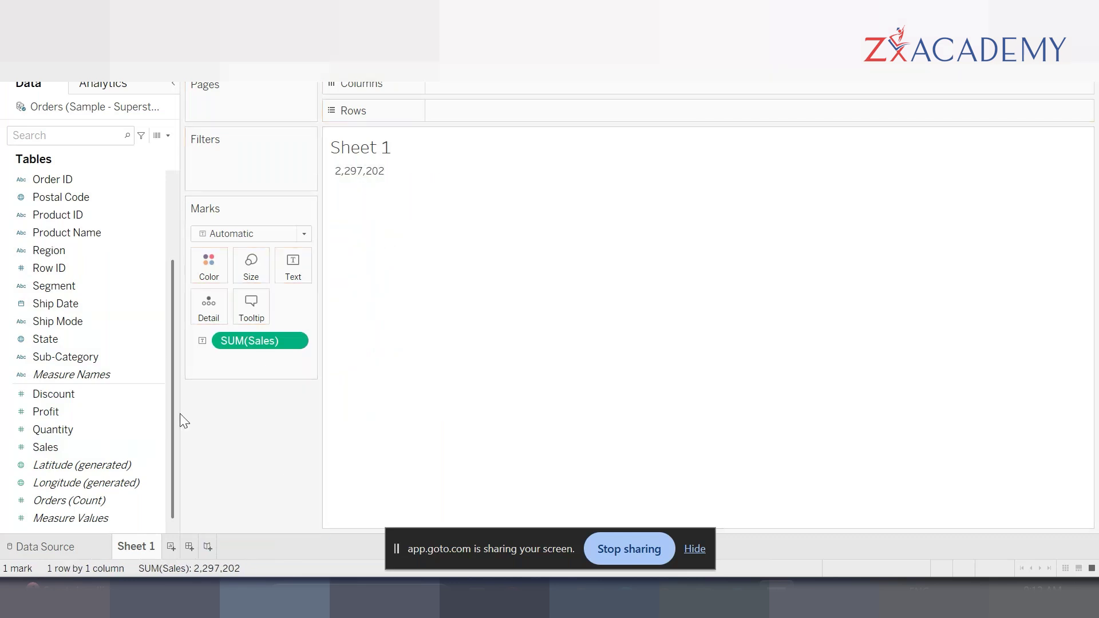
# Step: Set the font size of the SUM(Sales) text label to 26
pyautogui.click(293, 268)
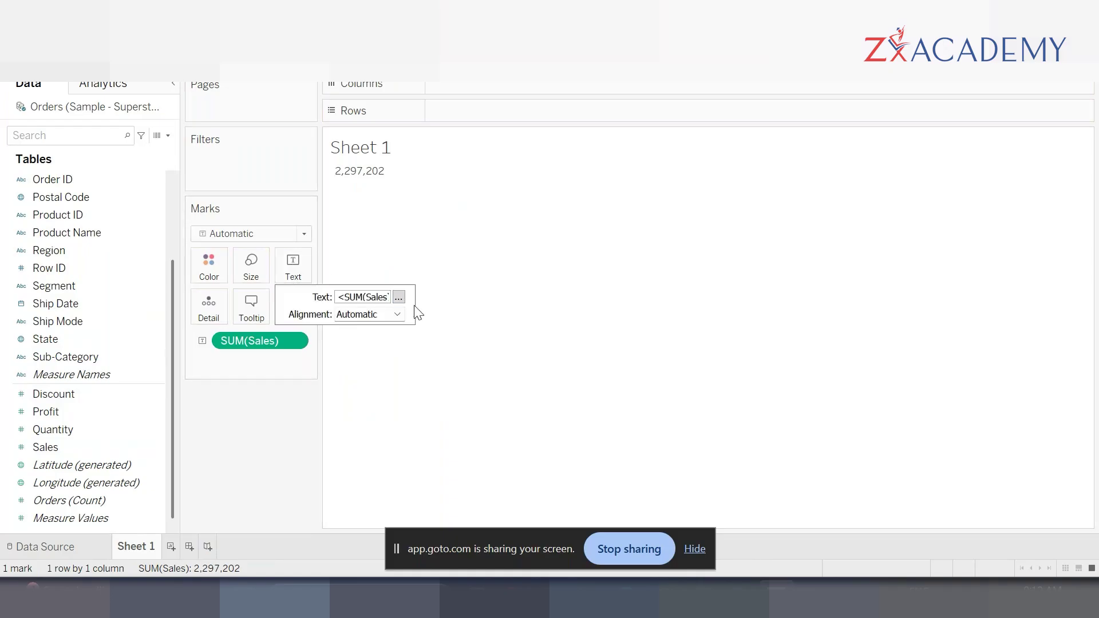
pyautogui.click(397, 295)
pyautogui.moveTo(532, 267); pyautogui.dragTo(379, 252)
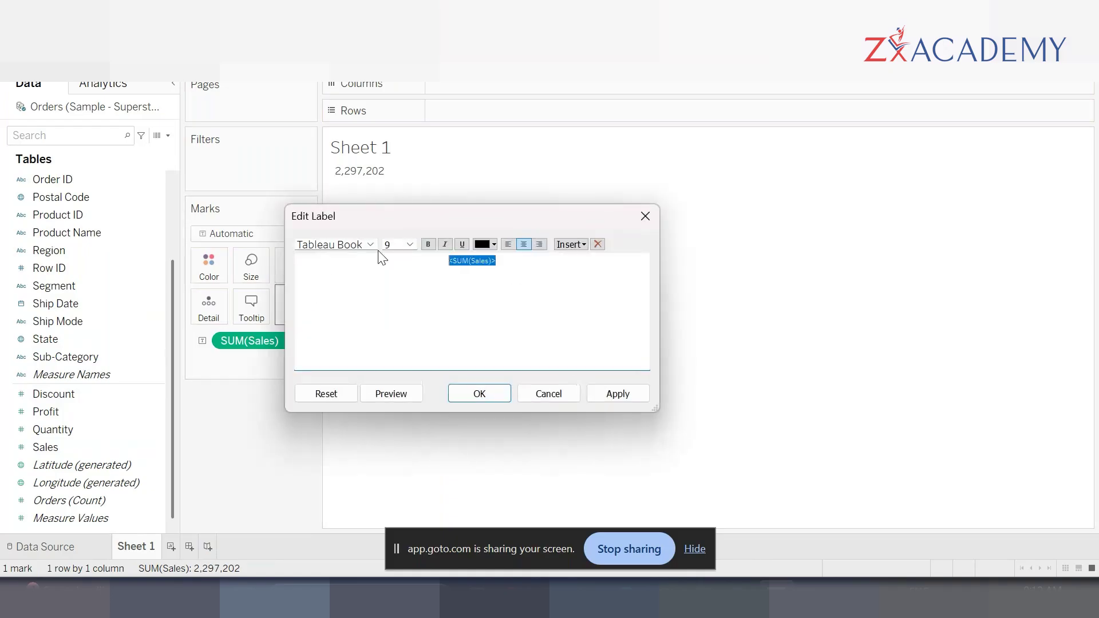
pyautogui.click(409, 245)
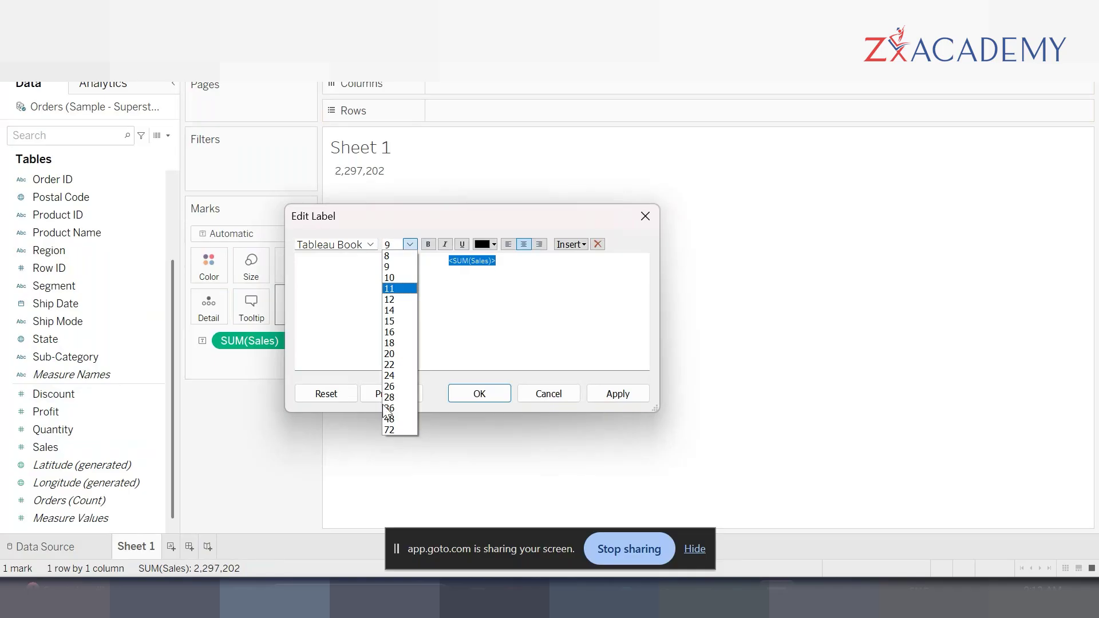
pyautogui.click(389, 387)
pyautogui.click(630, 392)
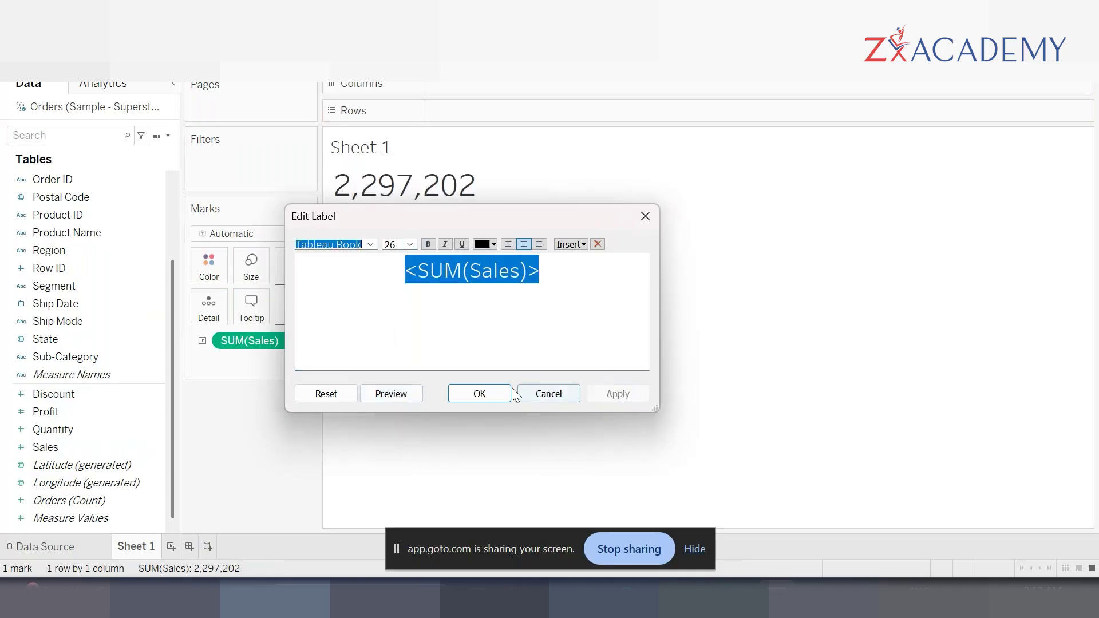
pyautogui.click(479, 395)
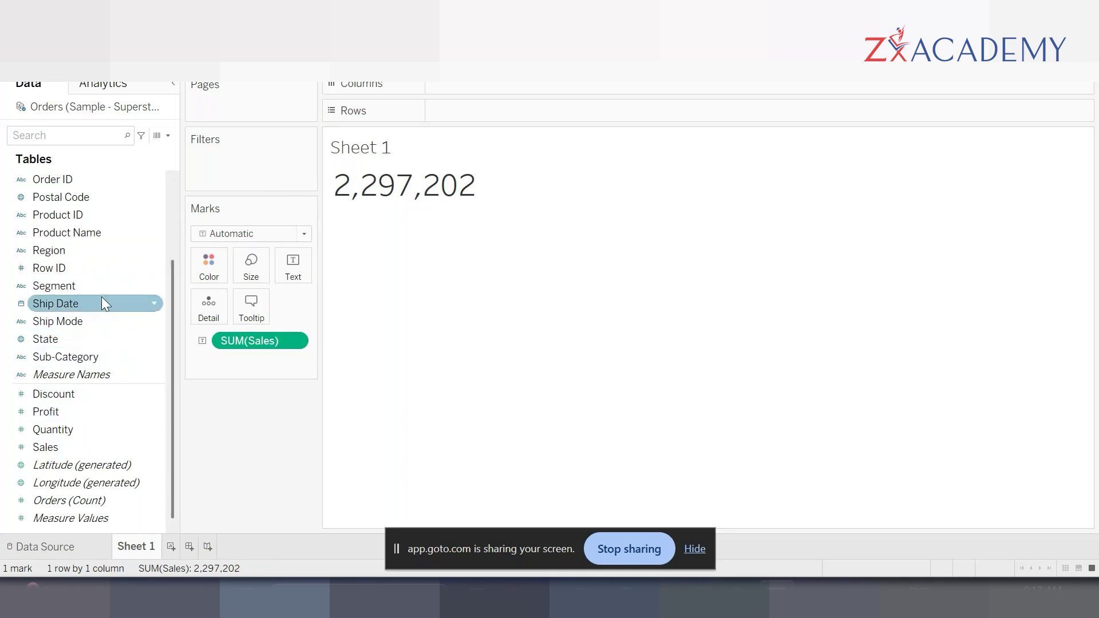
# Step: Examine the columns of the Orders table in the data source, from Row ID across to Discount
pyautogui.scroll(3, 101, 297)
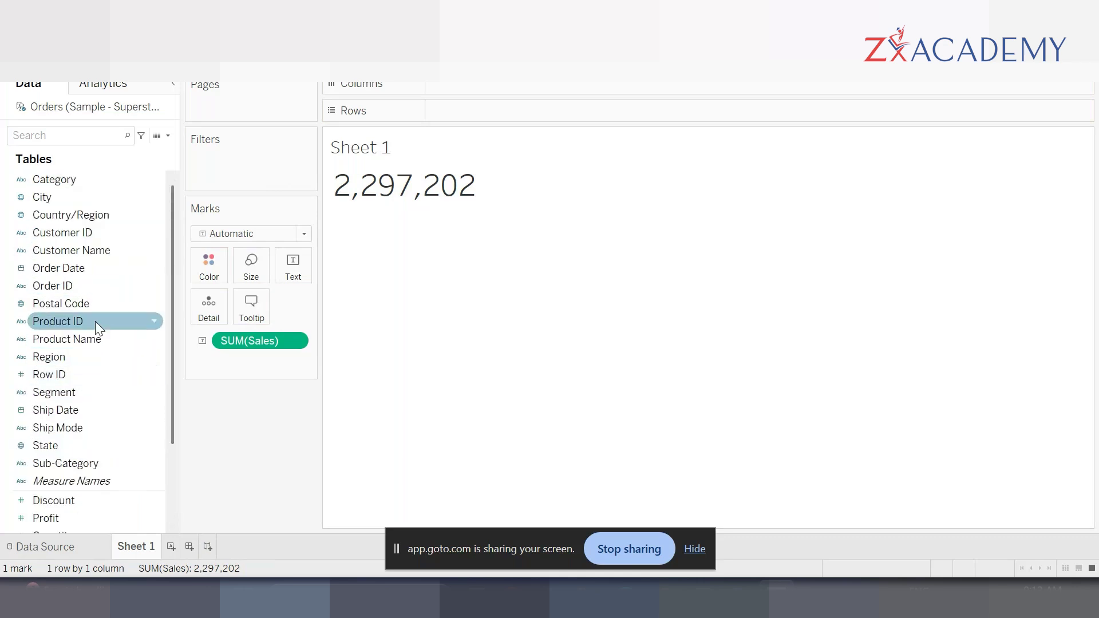
pyautogui.click(56, 549)
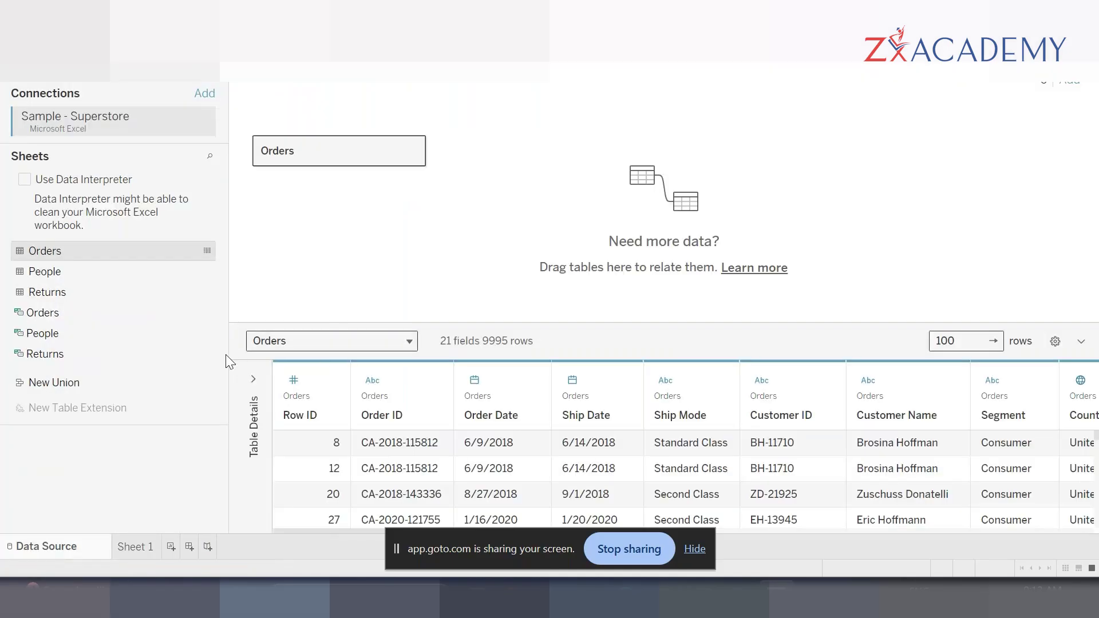
pyautogui.moveTo(226, 358); pyautogui.dragTo(162, 358)
pyautogui.moveTo(654, 322); pyautogui.dragTo(656, 185)
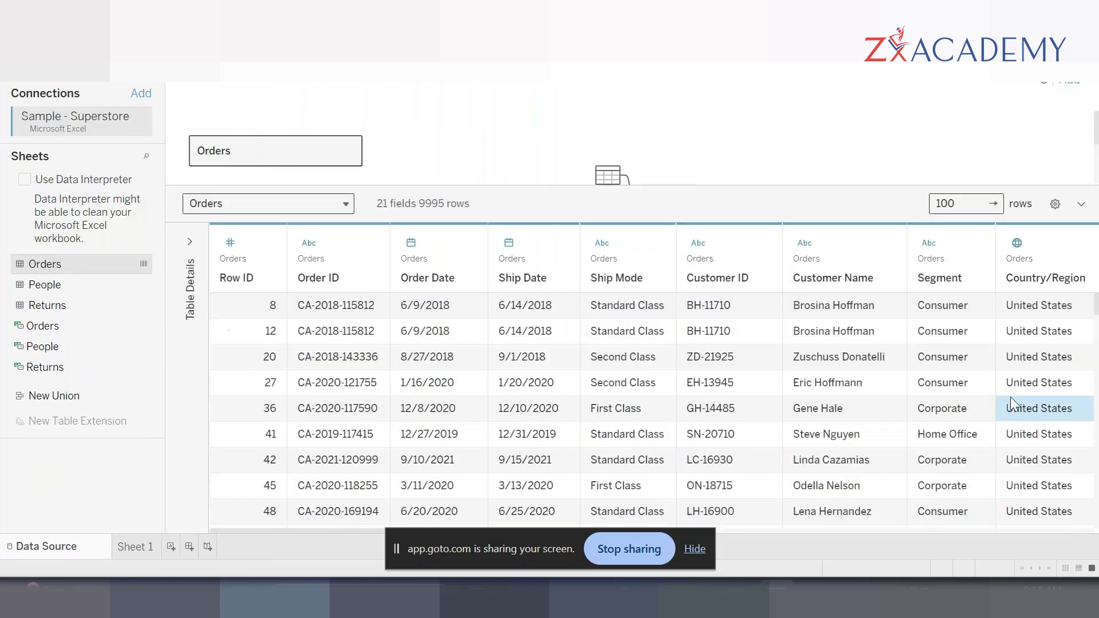
pyautogui.hscroll(10, 1011, 396)
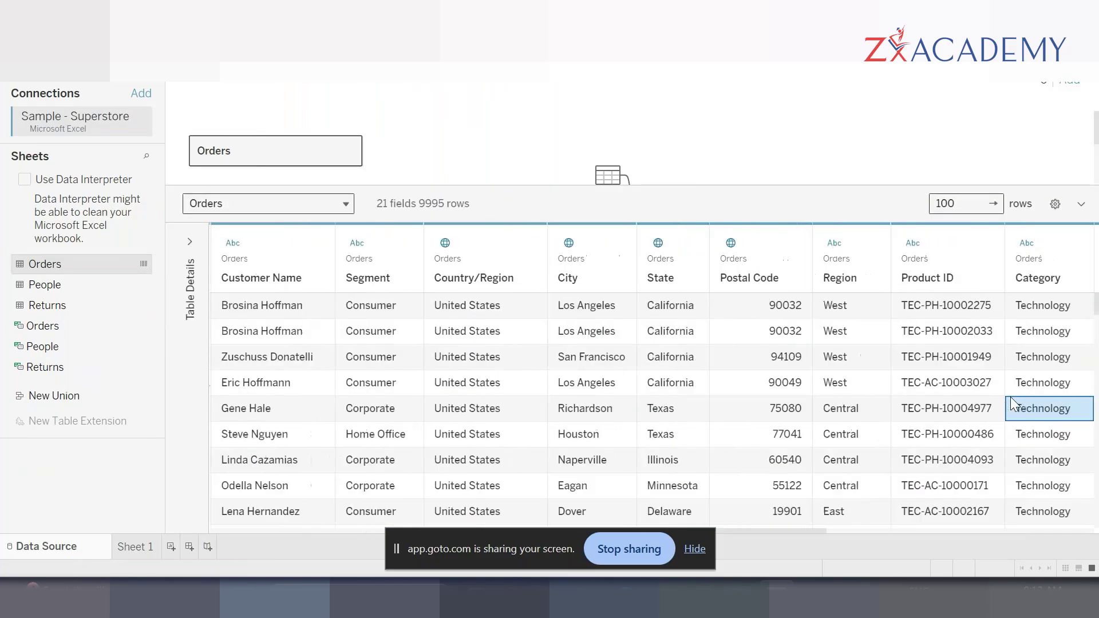
pyautogui.hscroll(6, 1011, 397)
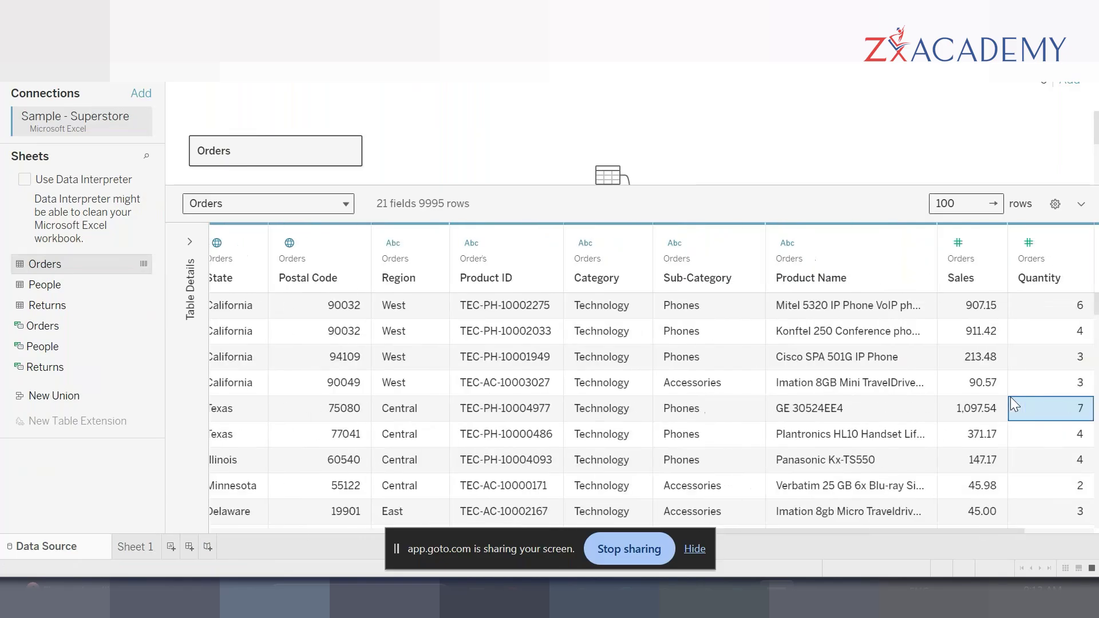
pyautogui.hscroll(2, 1010, 397)
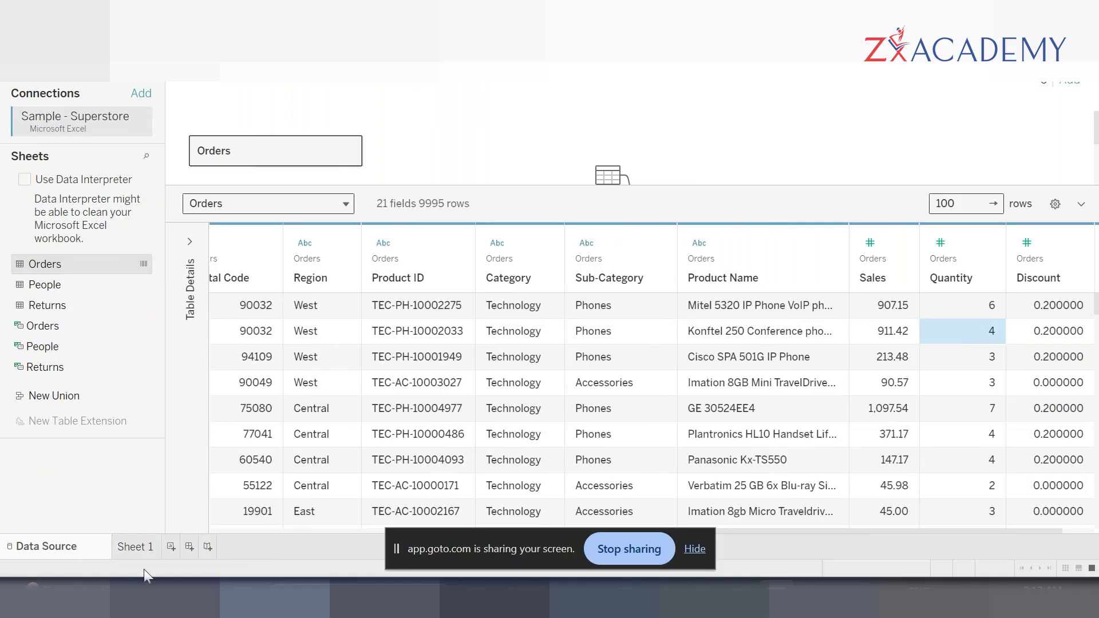
# Step: On Sheet 1, replace Sales with Order ID as the text mark and aggregate it as Count
pyautogui.click(134, 550)
pyautogui.moveTo(260, 343); pyautogui.dragTo(252, 464)
pyautogui.click(27, 269)
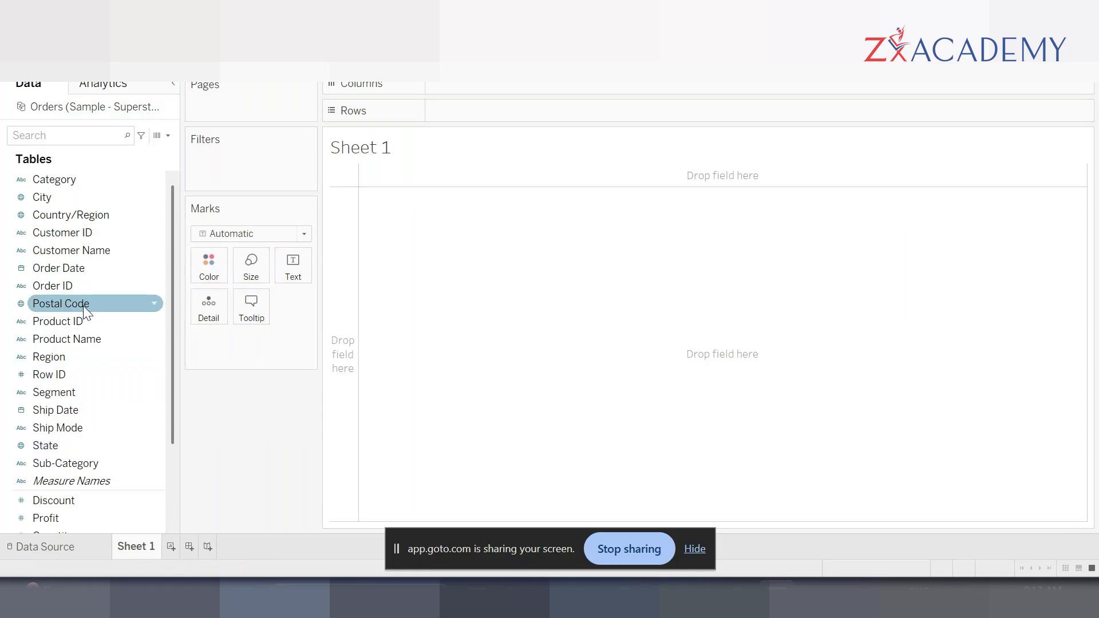
pyautogui.moveTo(82, 280); pyautogui.dragTo(295, 276)
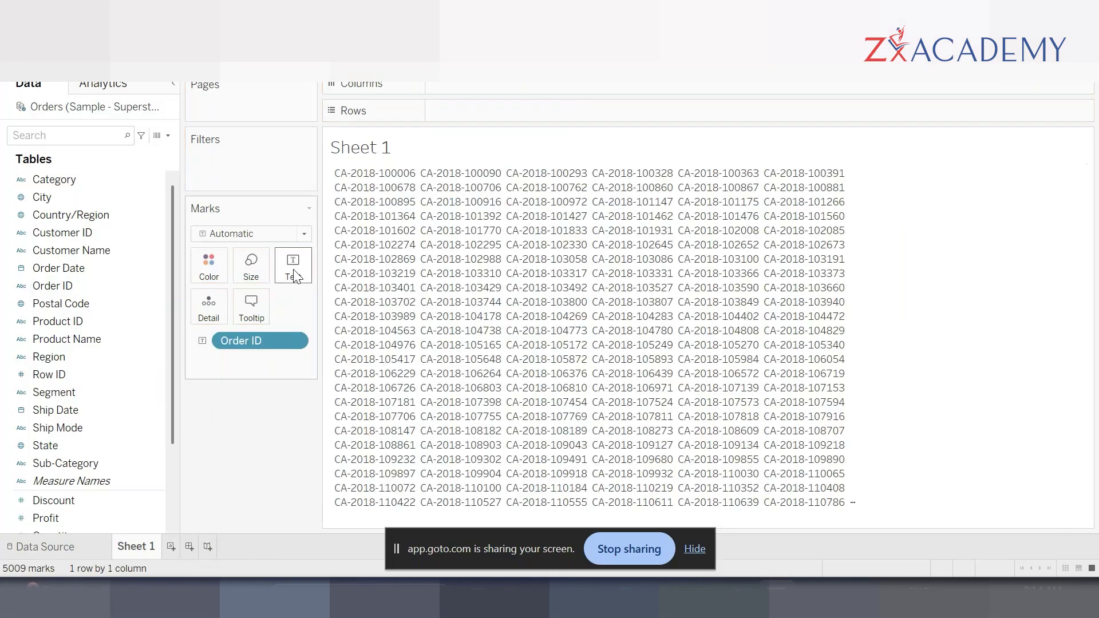
pyautogui.rightClick(299, 339)
pyautogui.moveTo(324, 537)
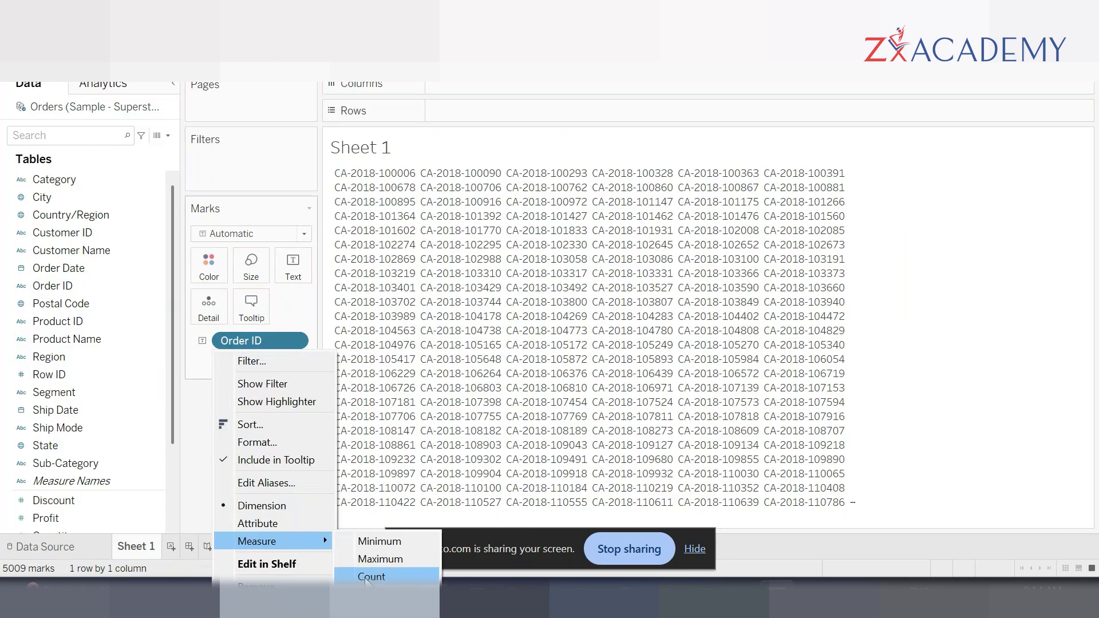
pyautogui.click(371, 576)
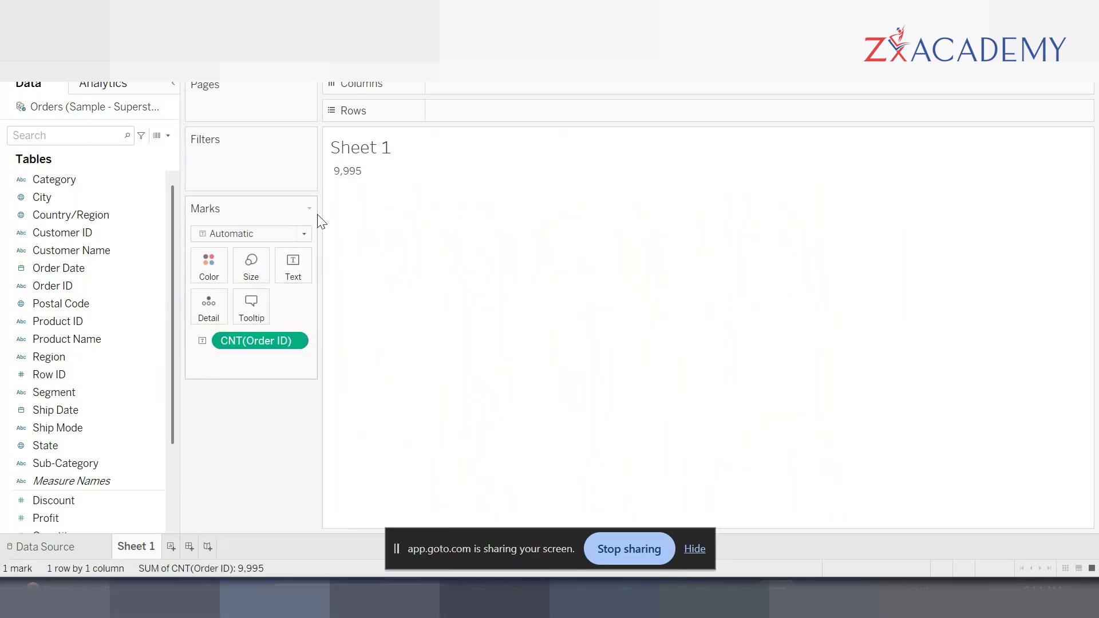
# Step: Set the font size of the Order ID count label to 28
pyautogui.click(293, 276)
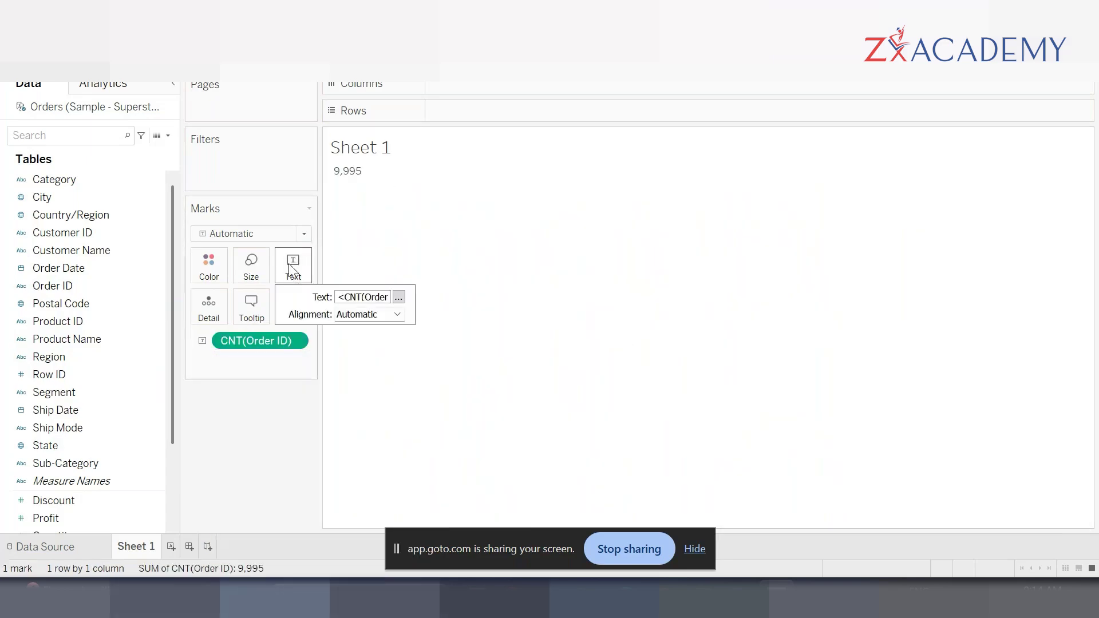
pyautogui.click(398, 297)
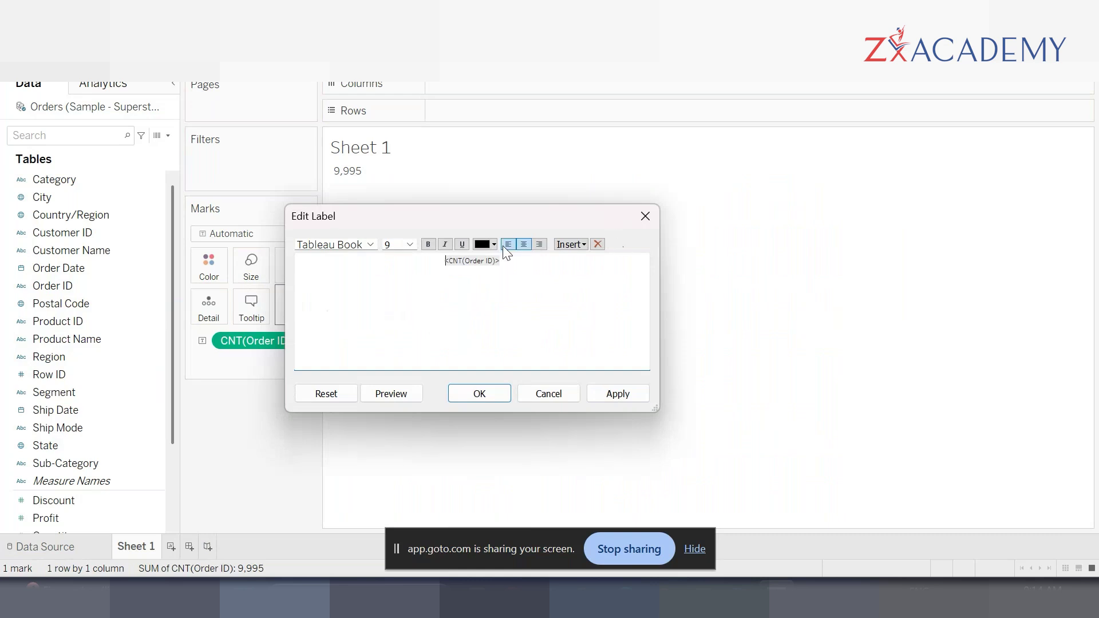
pyautogui.moveTo(534, 264); pyautogui.dragTo(434, 260)
pyautogui.click(410, 245)
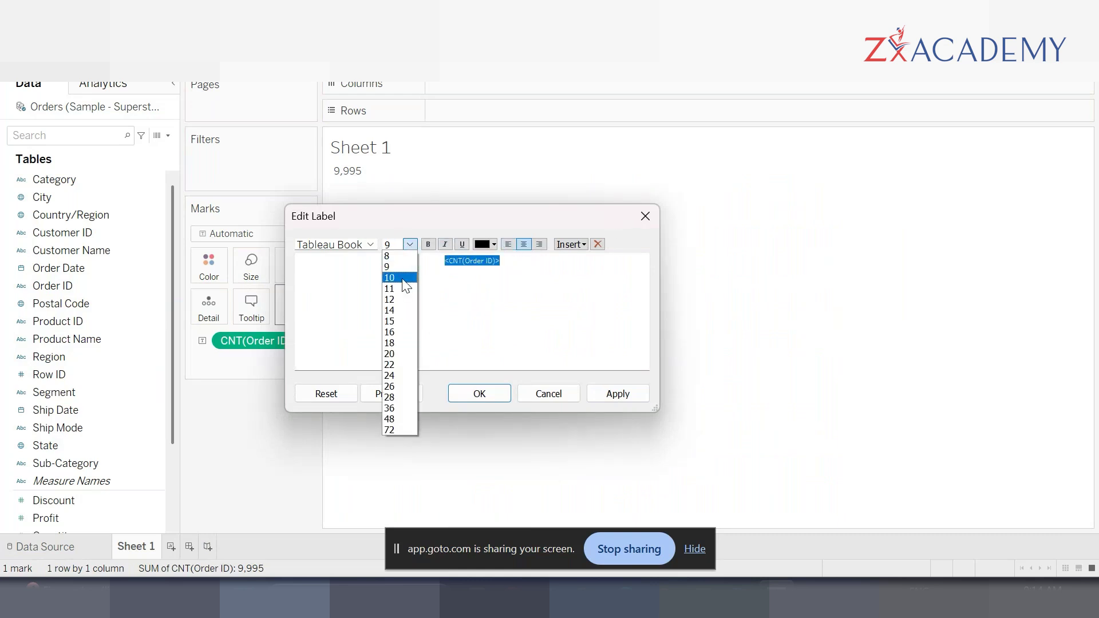
pyautogui.click(394, 397)
pyautogui.click(484, 396)
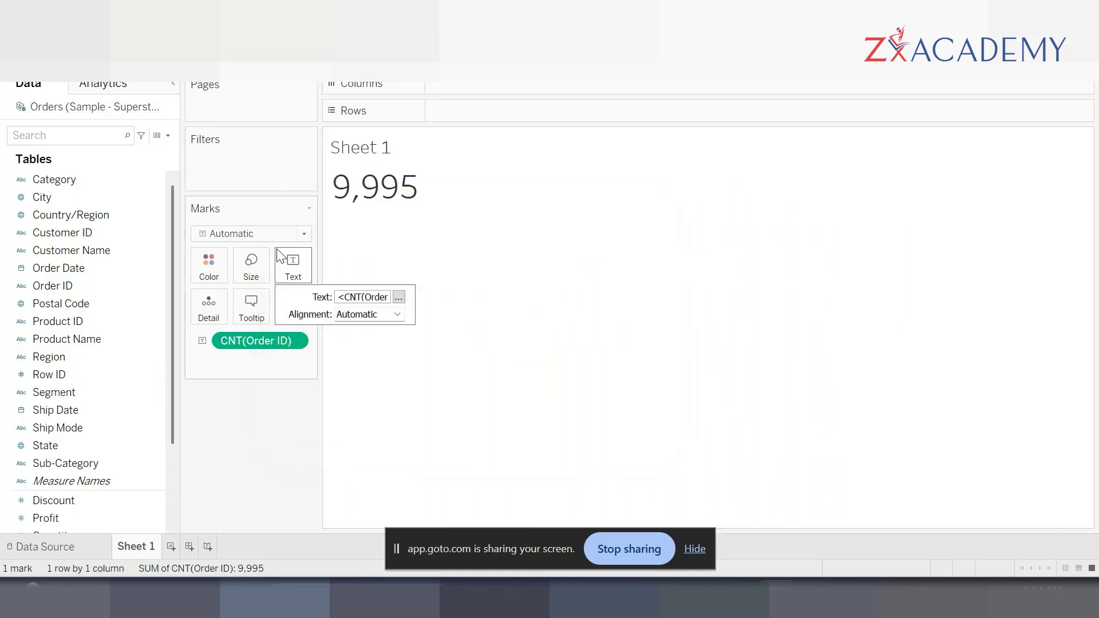
pyautogui.click(458, 260)
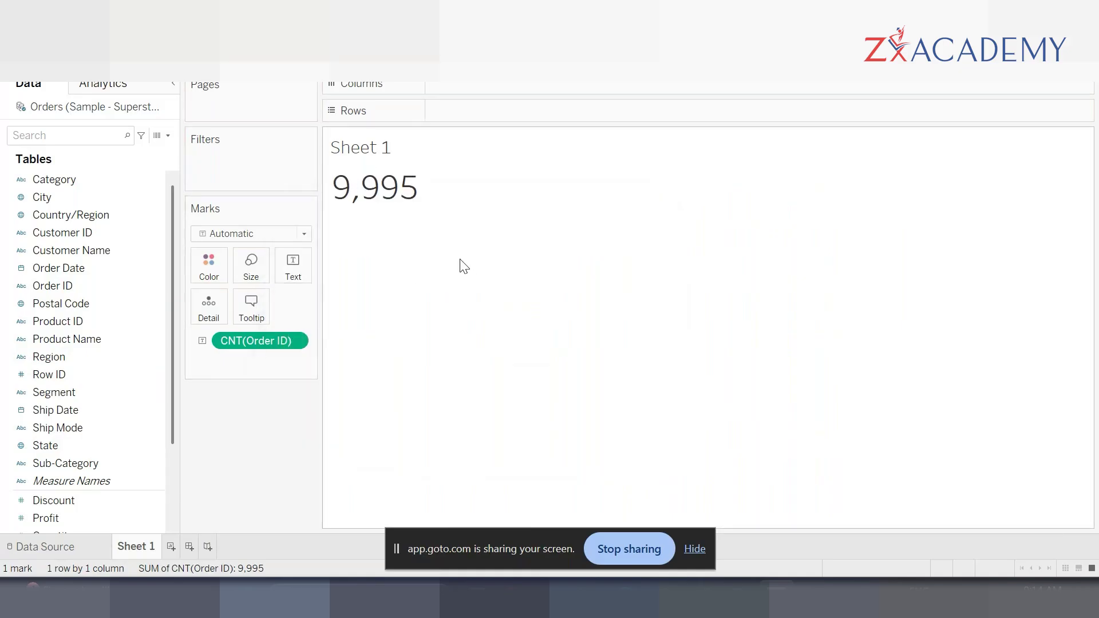
# Step: Add a Quantity filter to the sheet on all values, with the range from 1 to 14
pyautogui.click(37, 373)
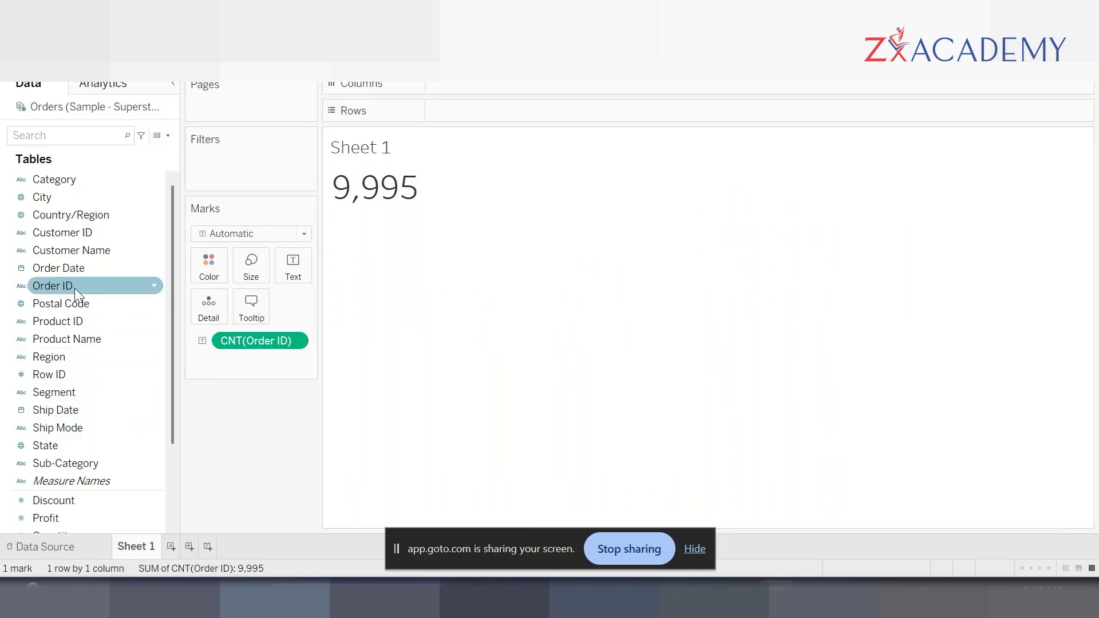
pyautogui.scroll(-2, 91, 444)
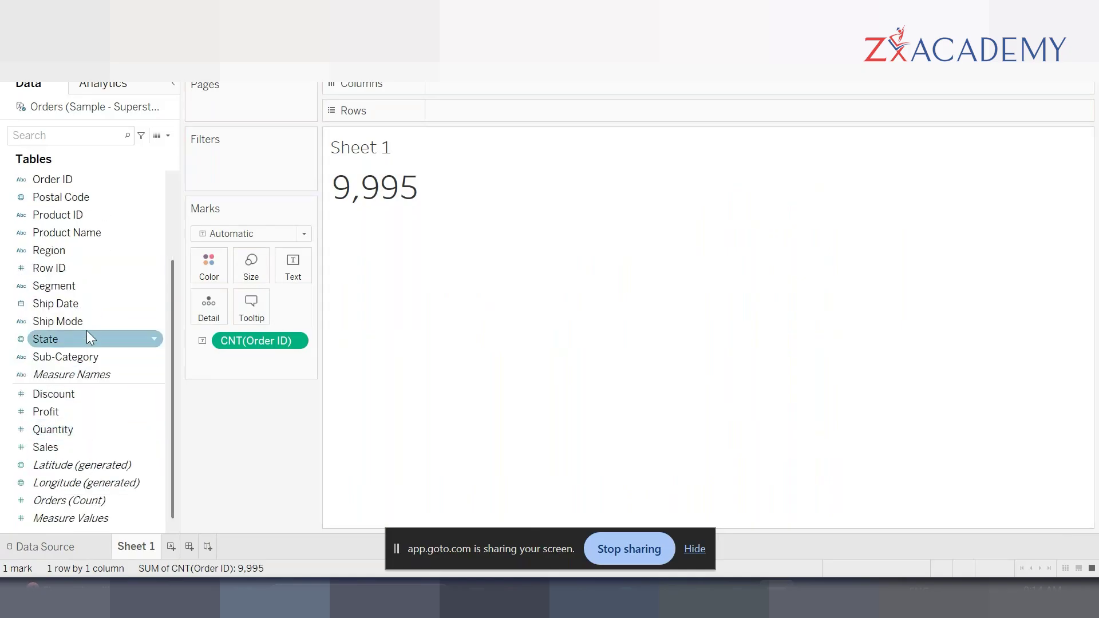
pyautogui.scroll(1, 91, 207)
pyautogui.scroll(1, 109, 286)
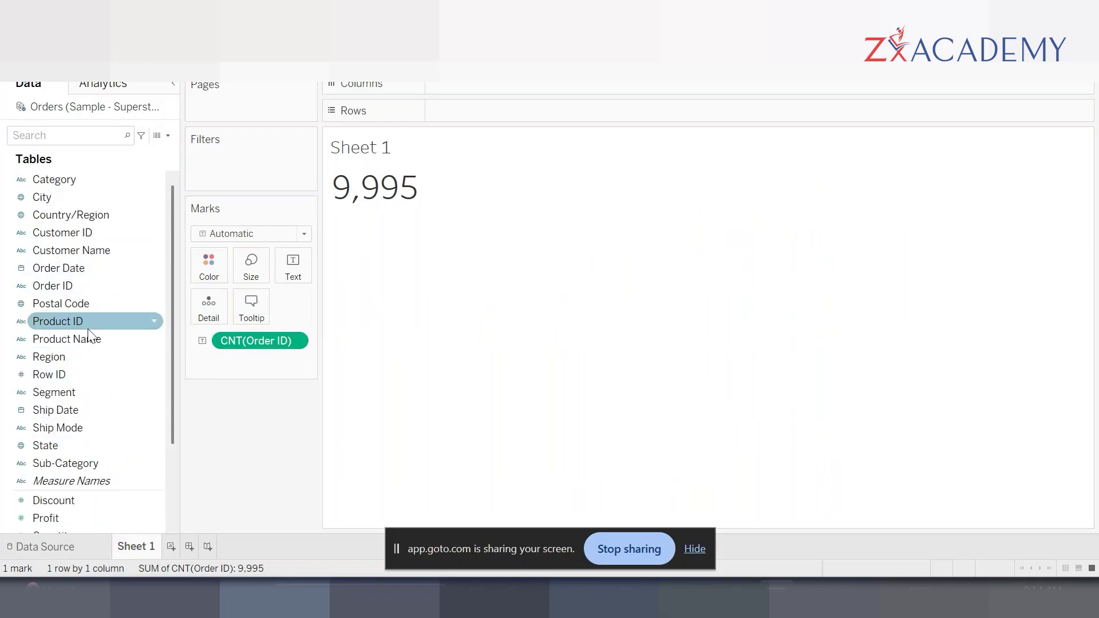
pyautogui.scroll(-1, 89, 422)
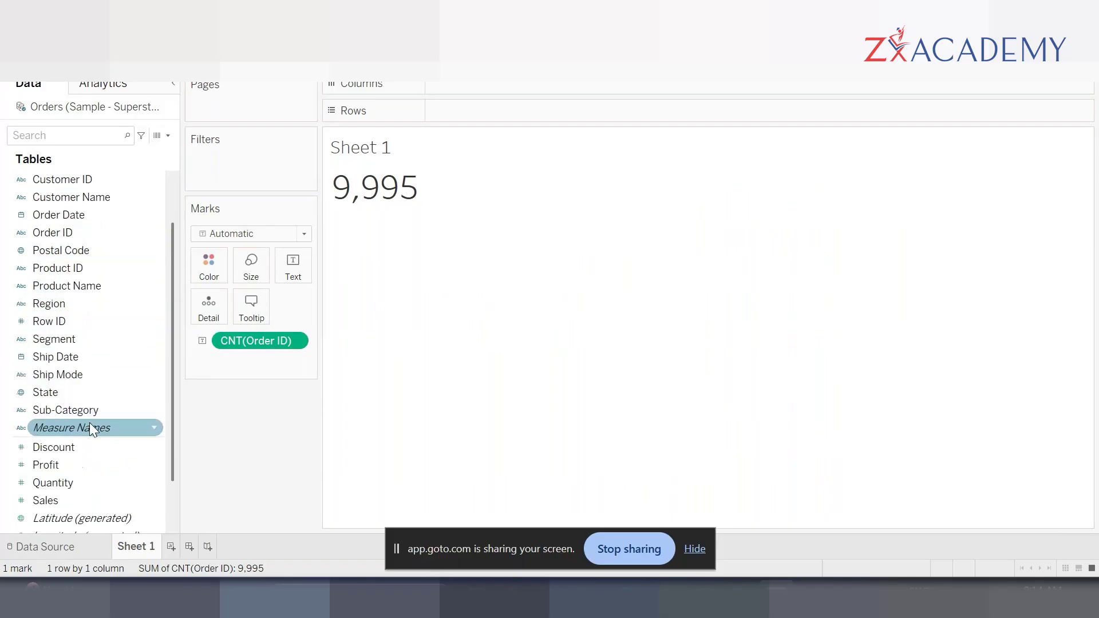
pyautogui.rightClick(77, 481)
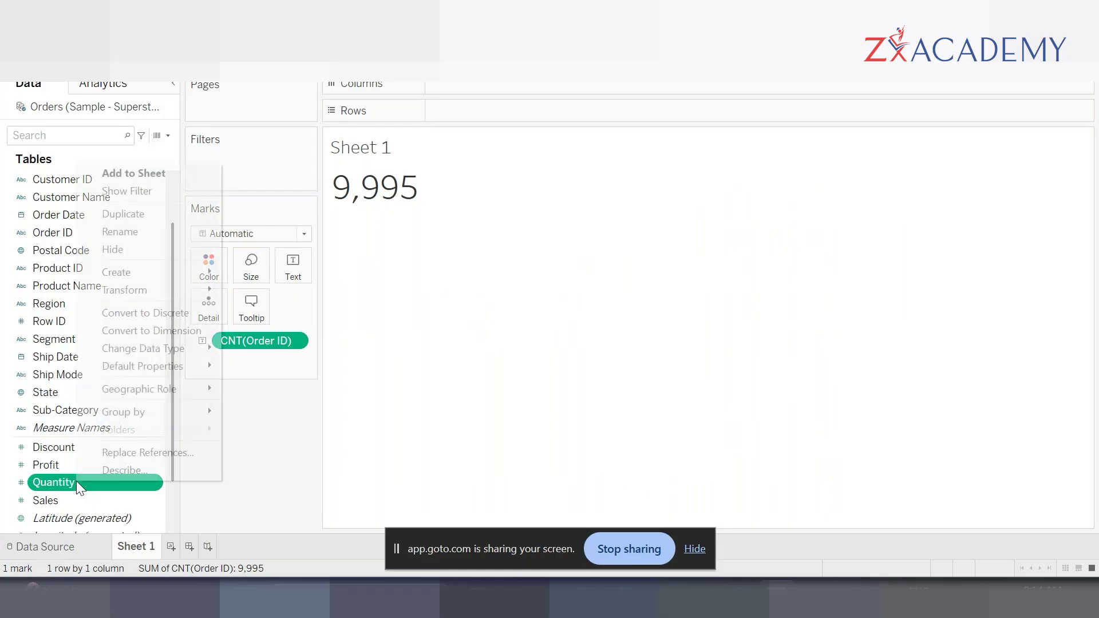
pyautogui.click(246, 481)
pyautogui.moveTo(104, 482); pyautogui.dragTo(265, 172)
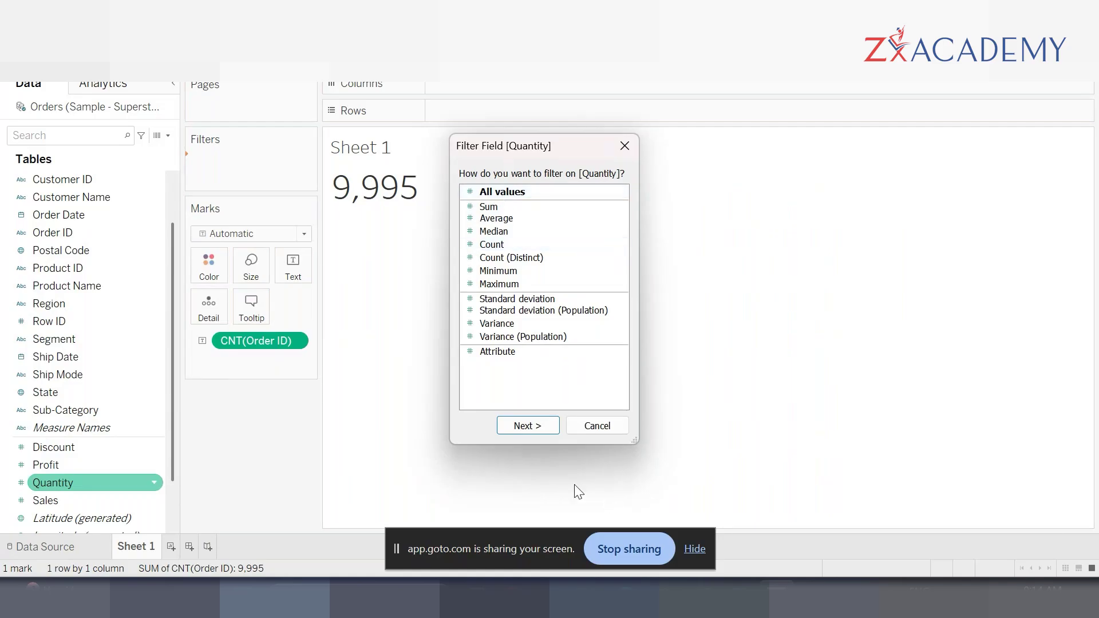
pyautogui.click(503, 192)
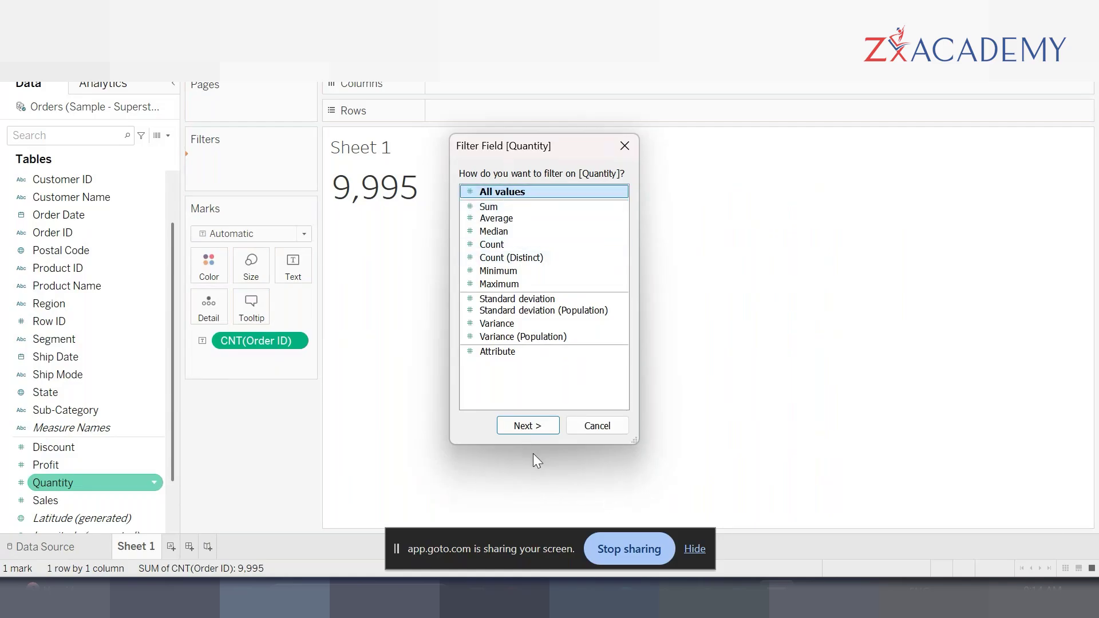
pyautogui.click(523, 423)
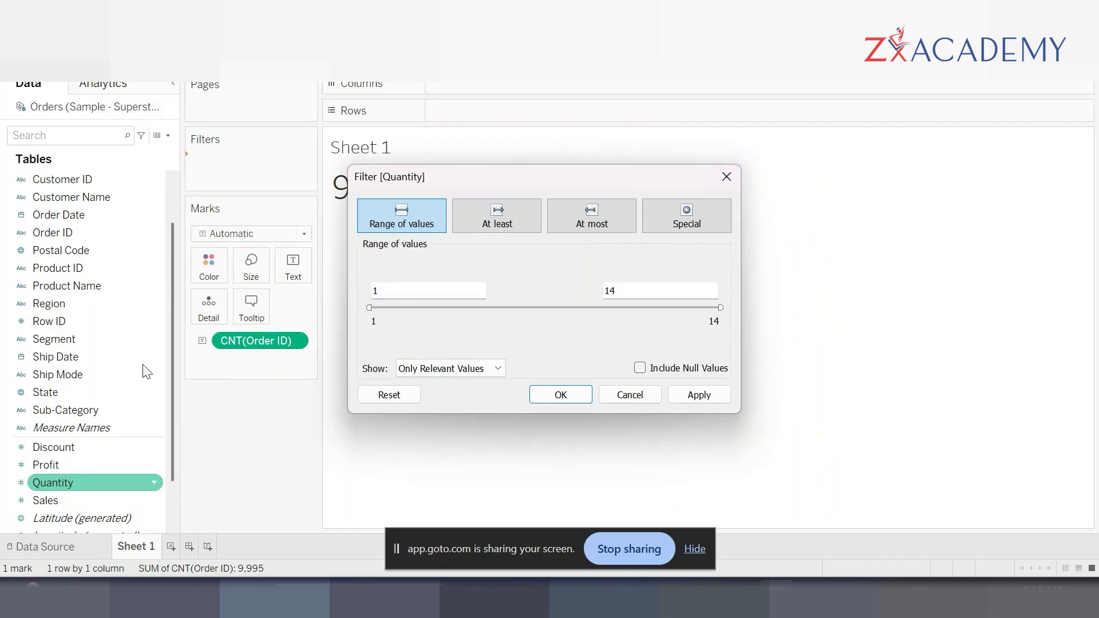
pyautogui.click(555, 395)
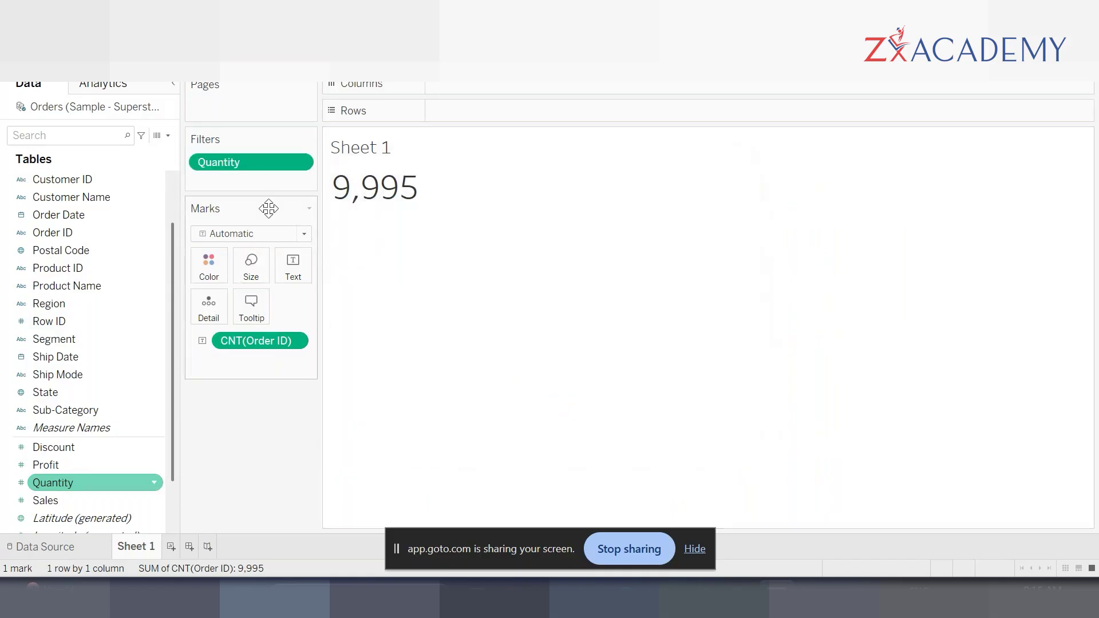
# Step: Edit the Quantity filter to keep only the range from 1 to 1, and apply it
pyautogui.click(298, 163)
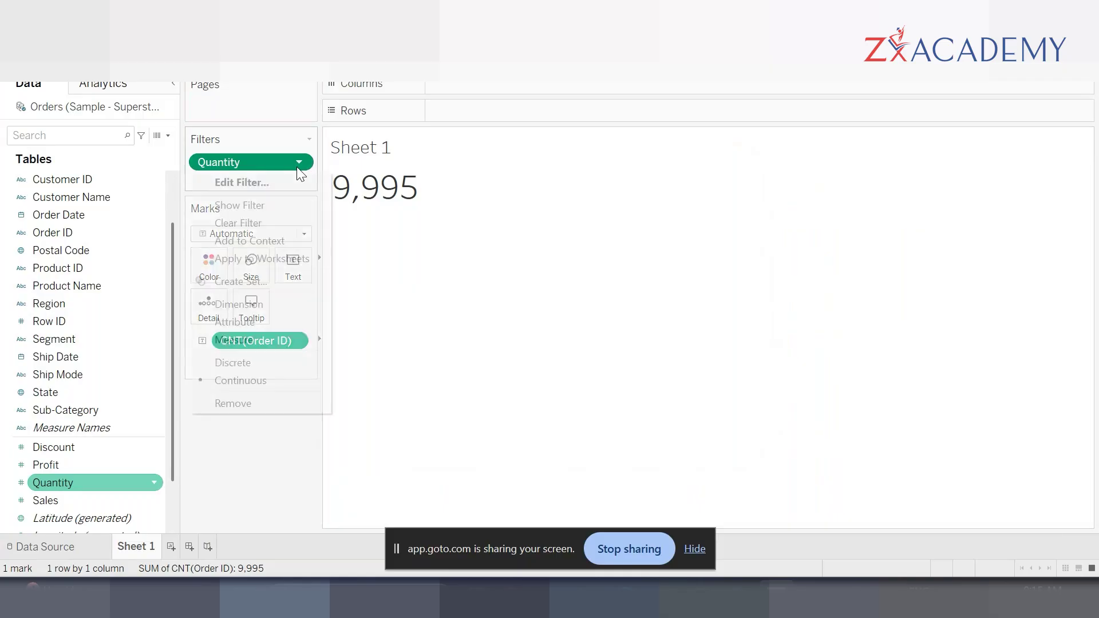
pyautogui.click(274, 181)
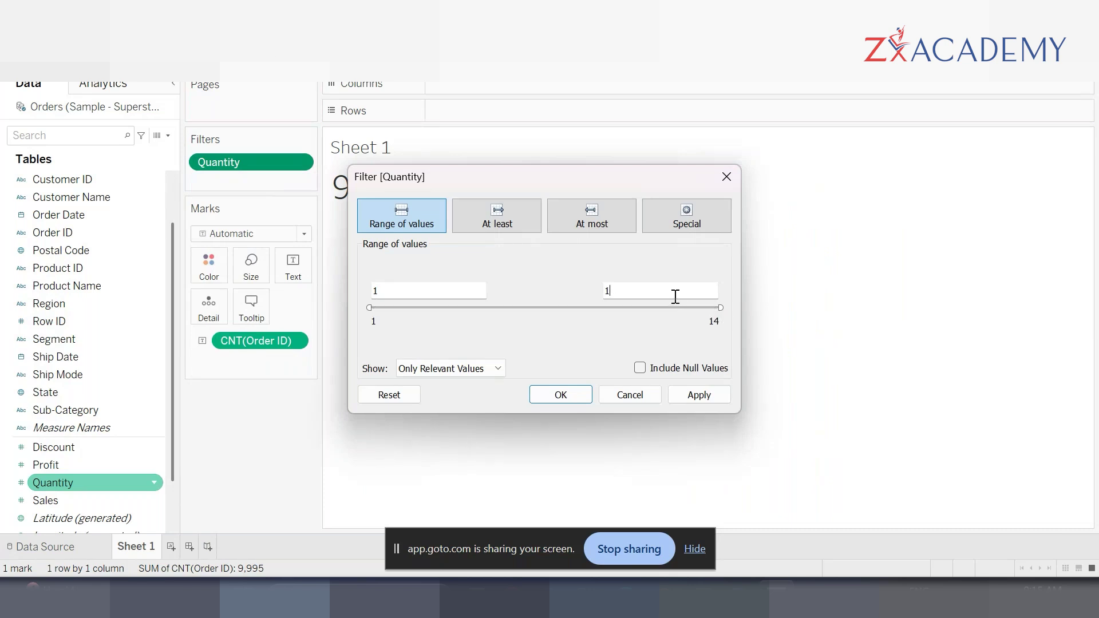
pyautogui.click(715, 400)
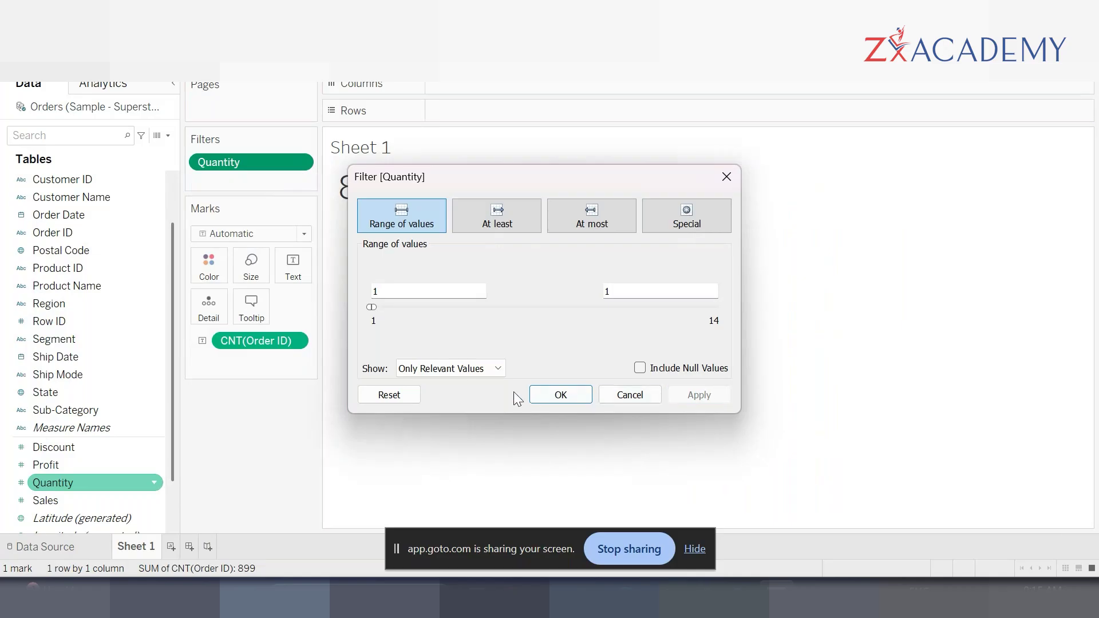
# Step: Accept the Quantity filter settings and open the data source page of the Orders table
pyautogui.click(564, 394)
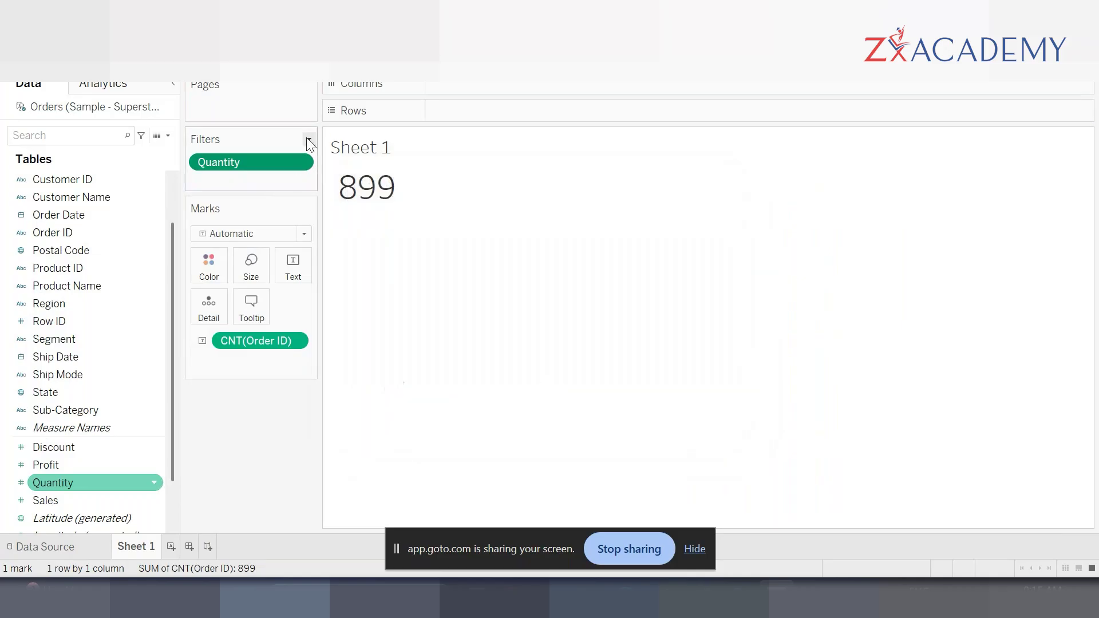
pyautogui.moveTo(357, 211)
pyautogui.click(51, 551)
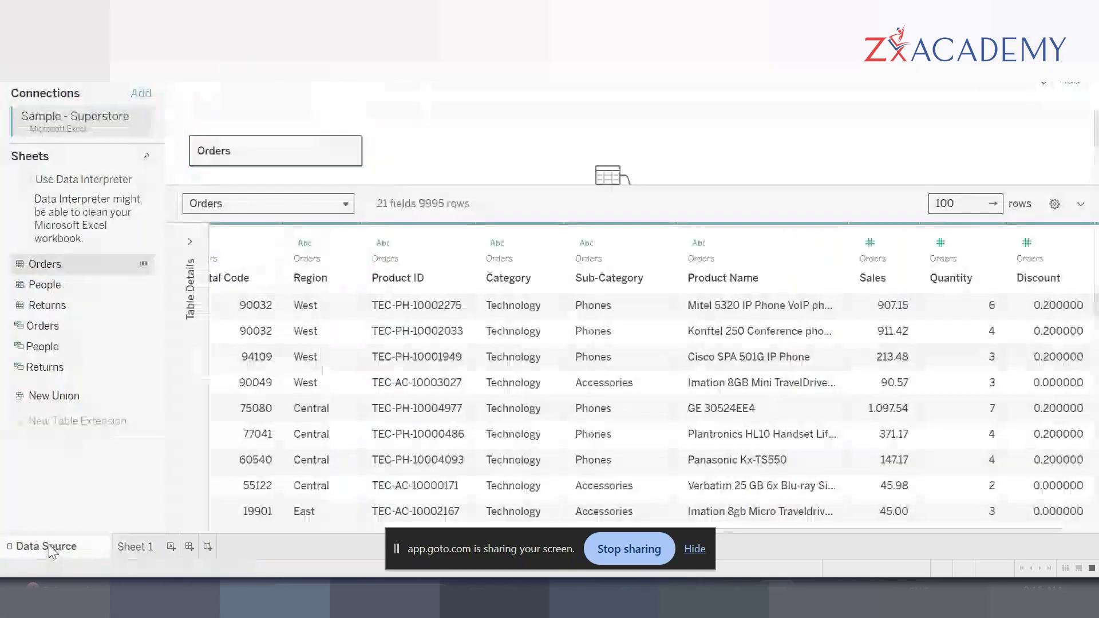
pyautogui.click(986, 245)
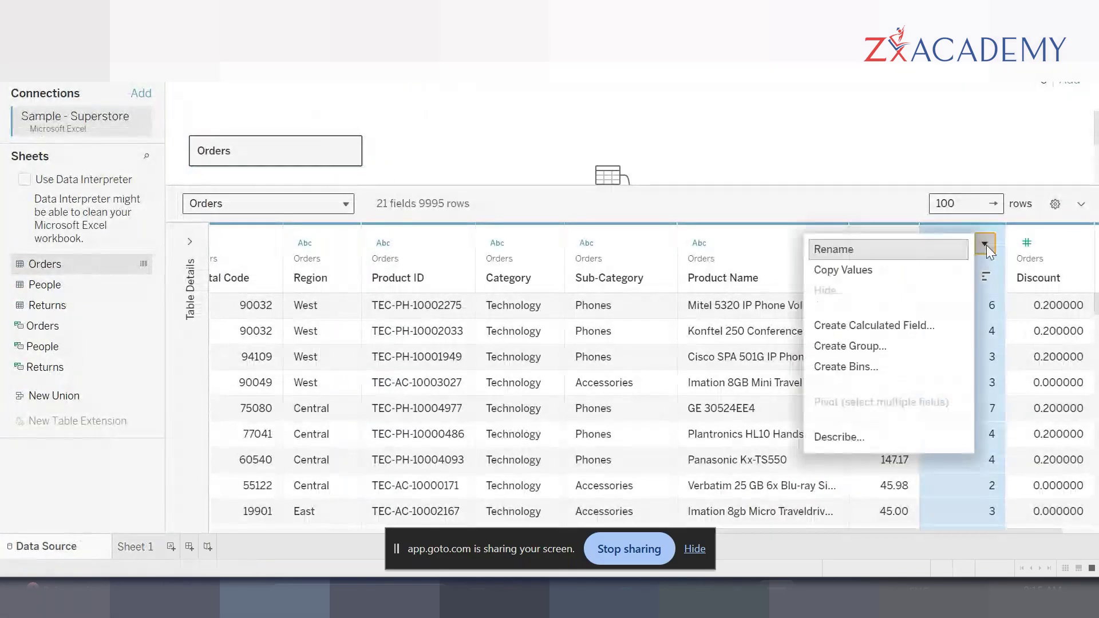
pyautogui.click(932, 147)
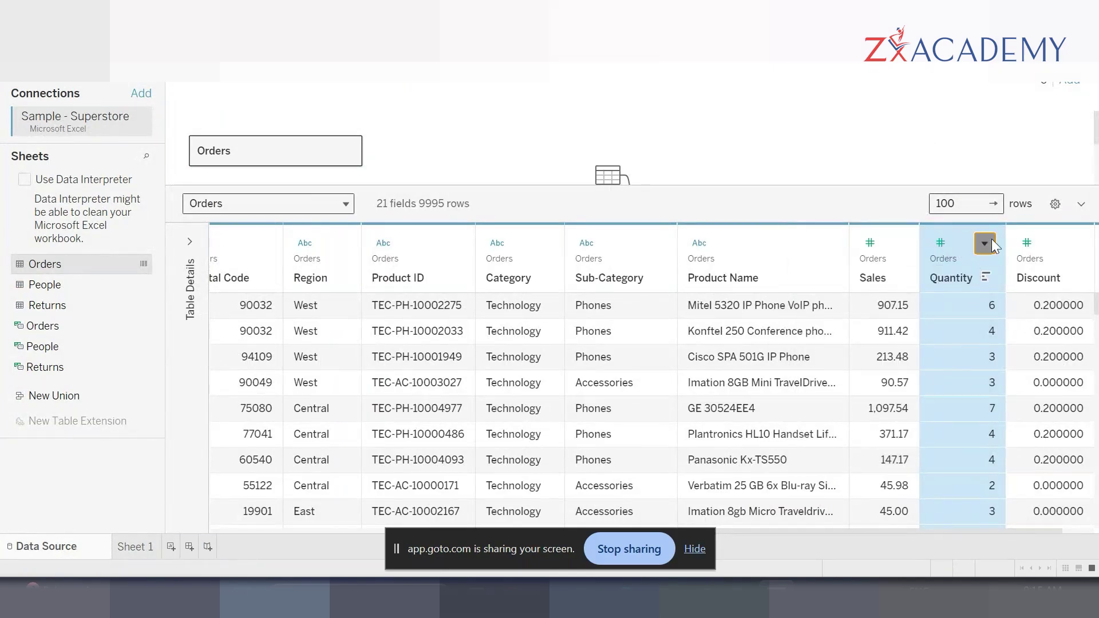
pyautogui.click(984, 244)
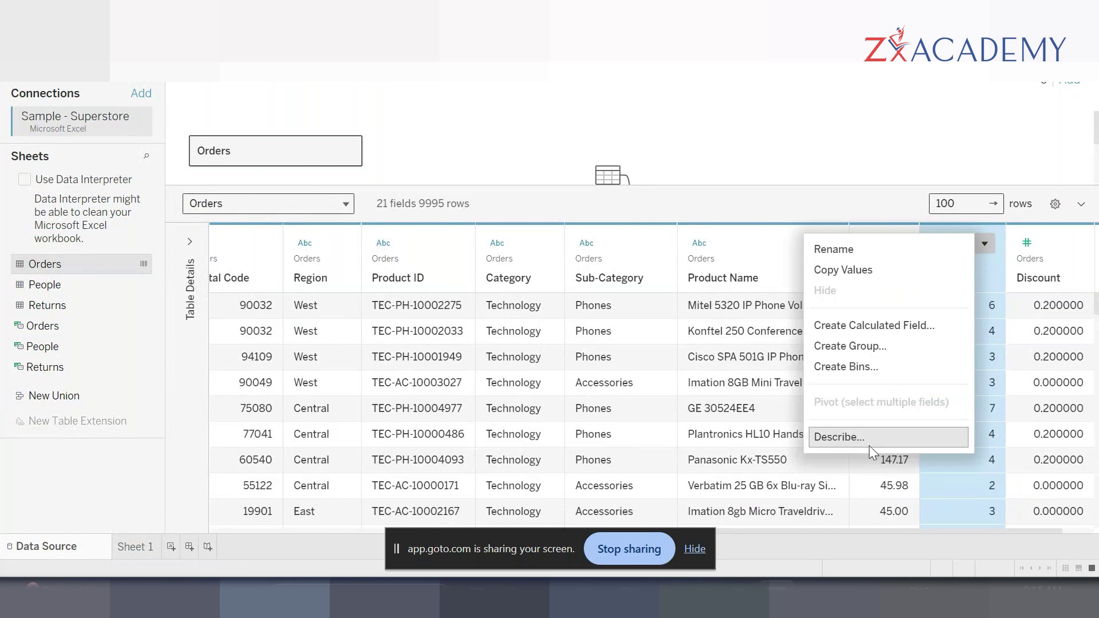
pyautogui.click(921, 499)
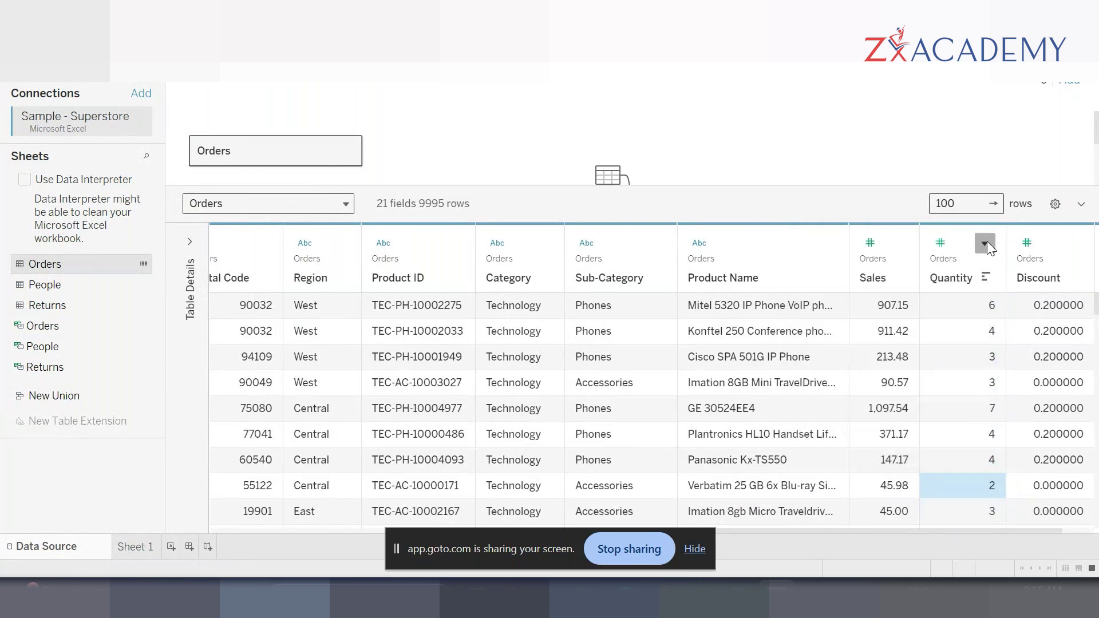
pyautogui.click(985, 242)
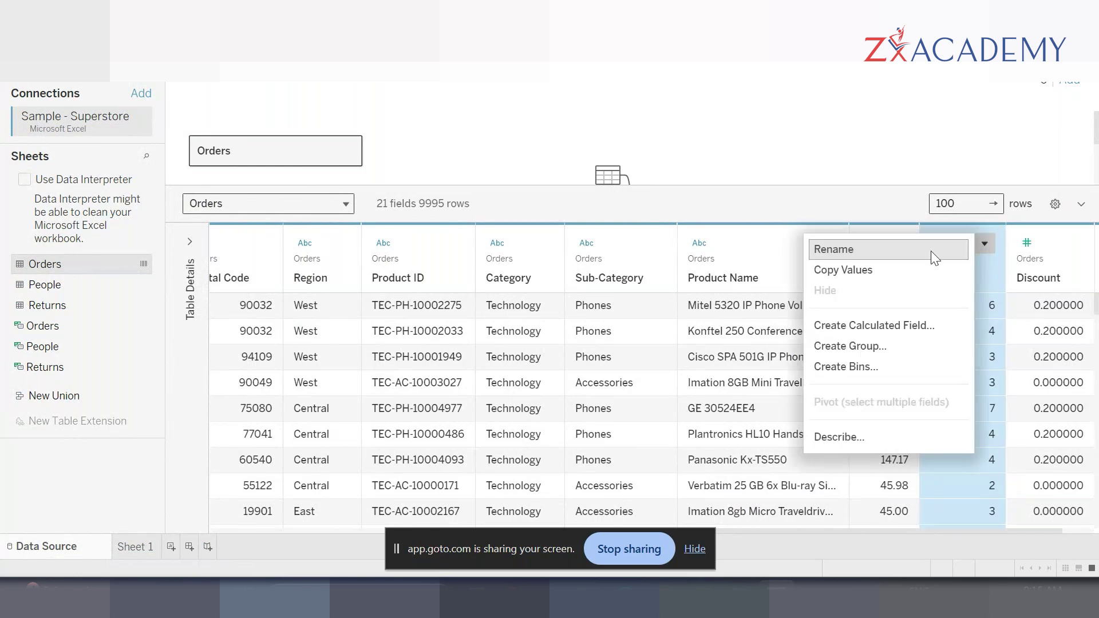
pyautogui.click(950, 495)
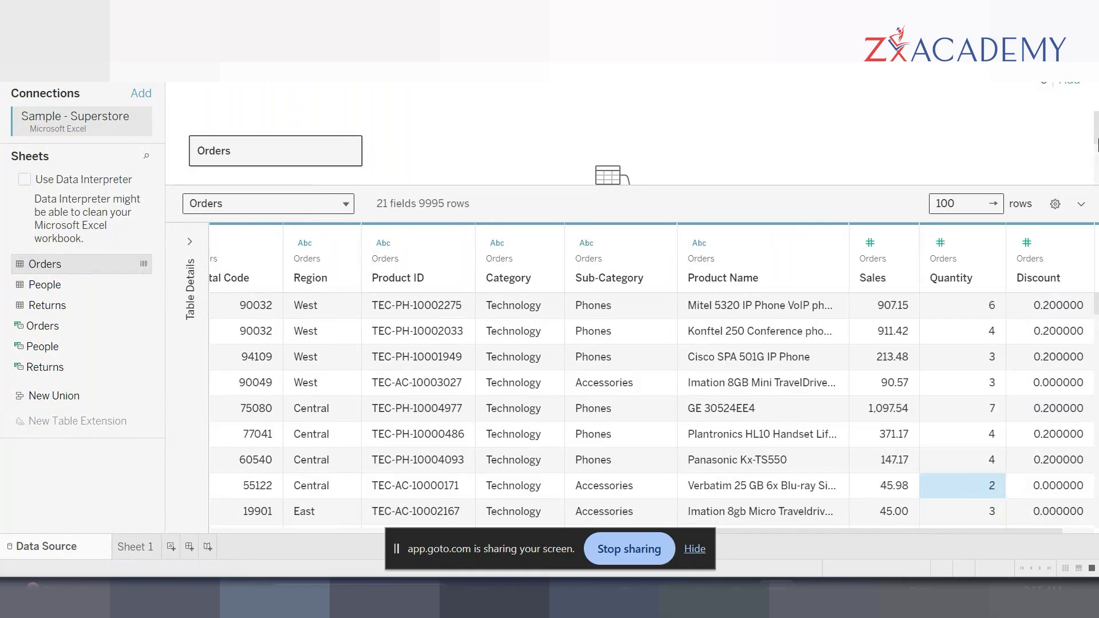
# Step: Add a data source filter on Quantity that keeps only the range from 1 to 1
pyautogui.click(1069, 82)
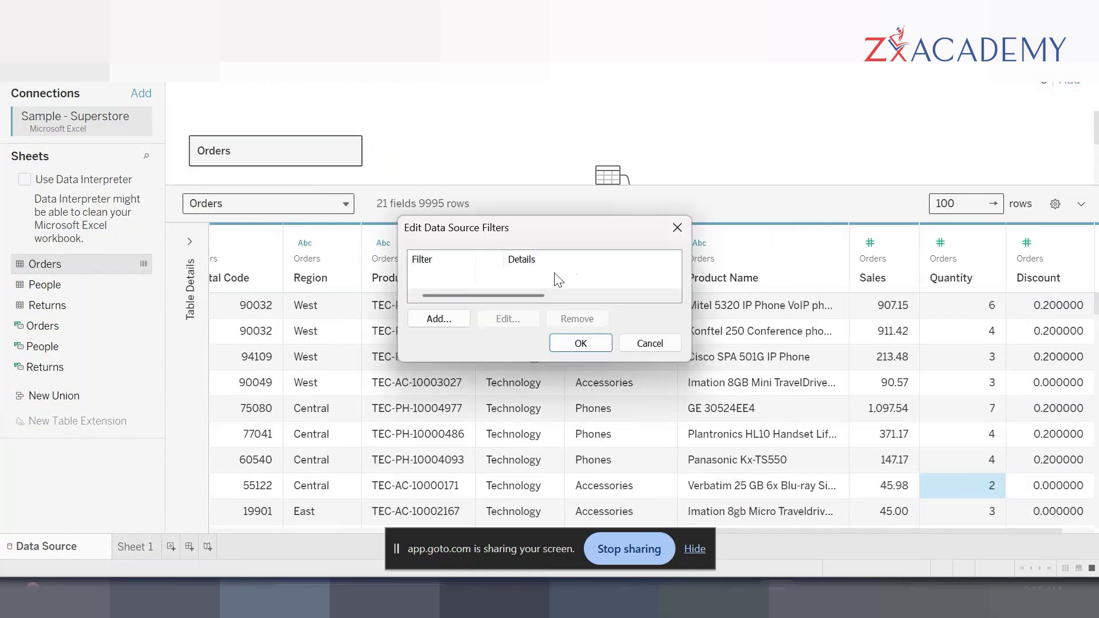
pyautogui.click(445, 324)
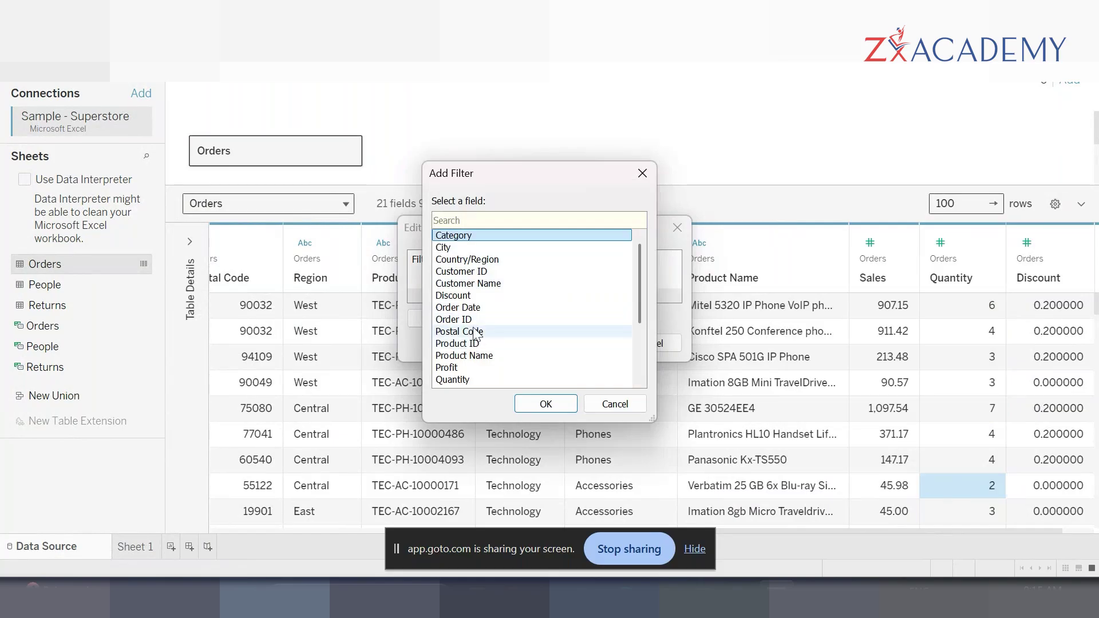
pyautogui.click(472, 309)
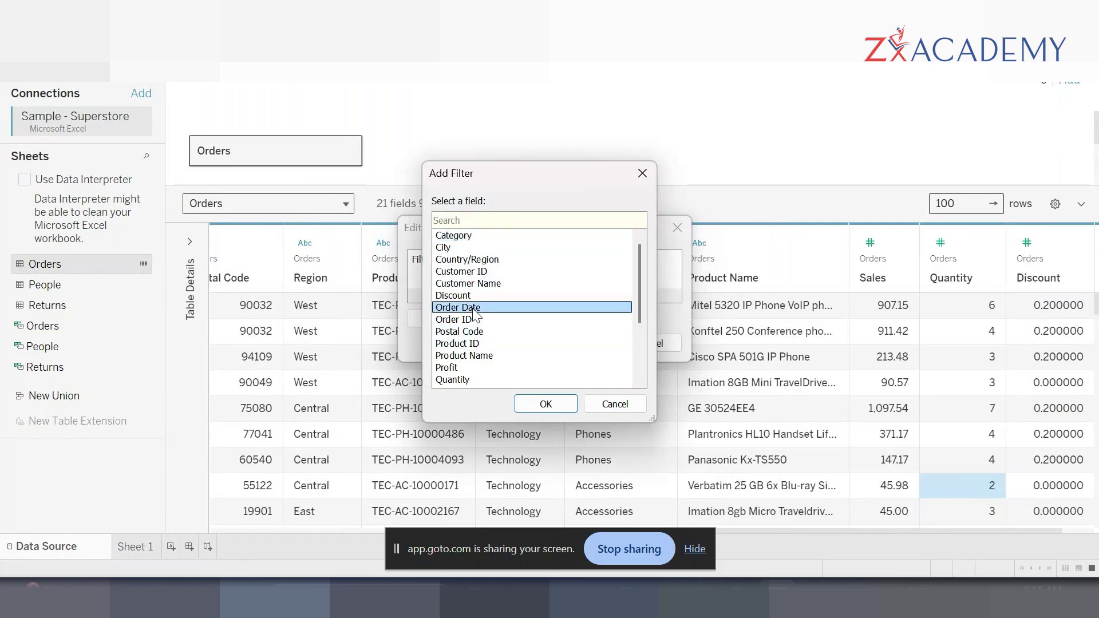
pyautogui.click(466, 380)
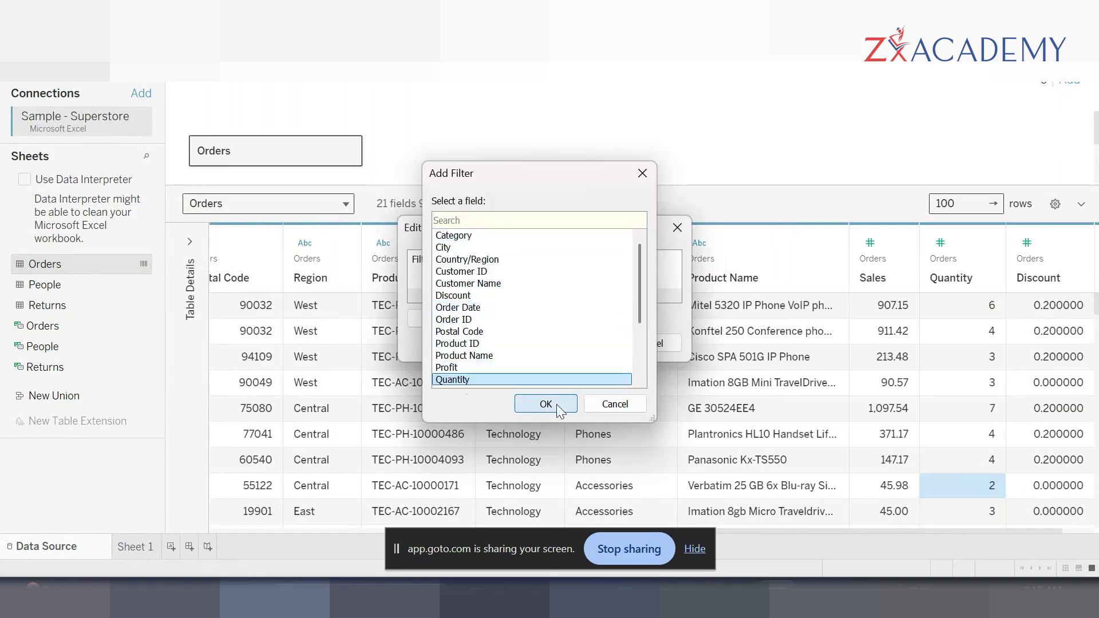
pyautogui.click(552, 404)
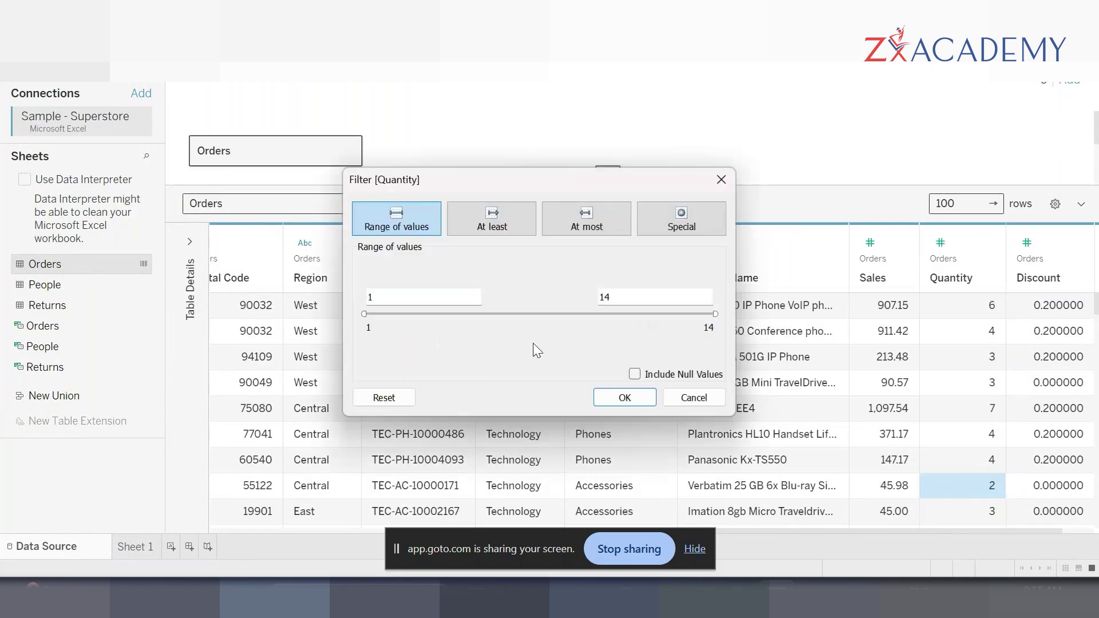
pyautogui.click(620, 294)
pyautogui.press('BackSpace')
pyautogui.click(623, 397)
pyautogui.click(585, 345)
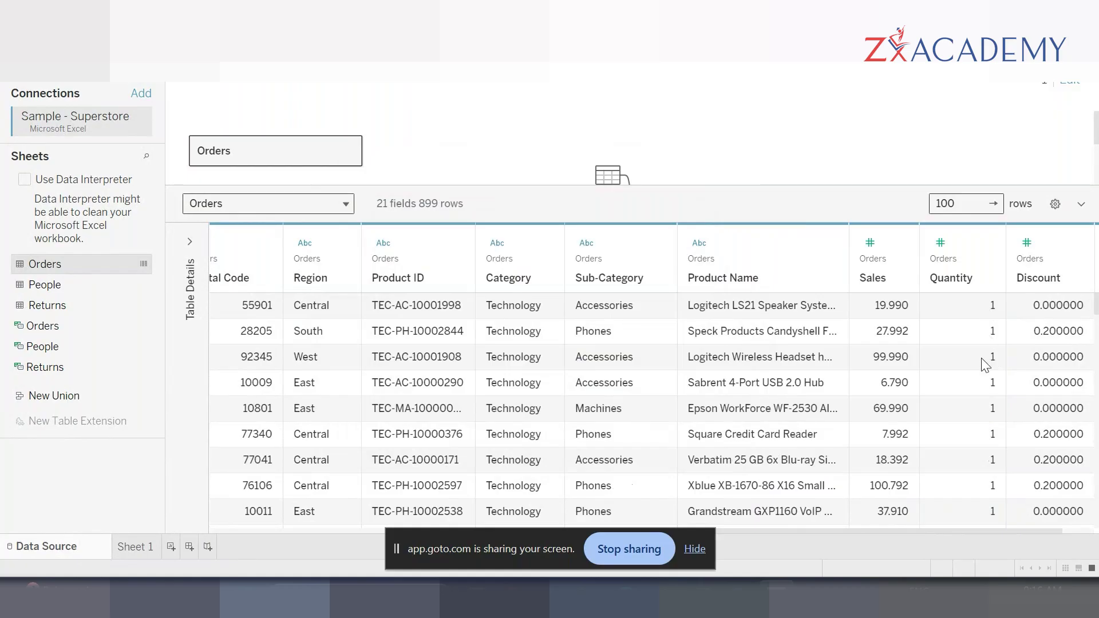
pyautogui.hotkey('ctrl', '1')
pyautogui.click(981, 359)
pyautogui.moveTo(985, 267); pyautogui.dragTo(985, 576)
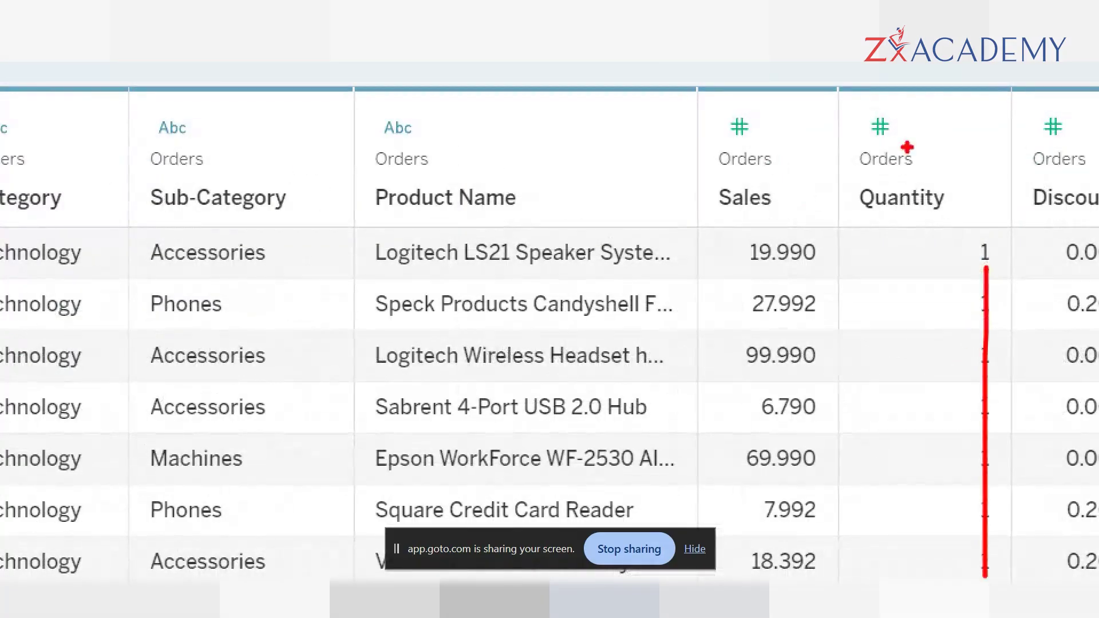
pyautogui.press('Escape')
# Step: Set the Orders data preview to 1000 rows and check the Quantity values of the filtered records
pyautogui.click(976, 203)
pyautogui.write('000')
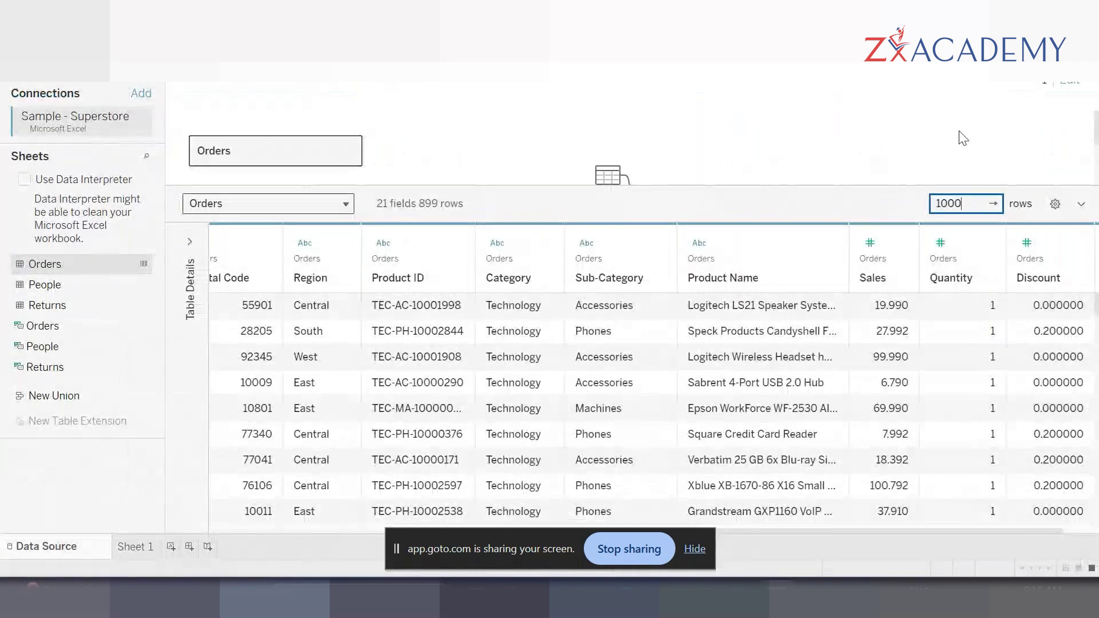
pyautogui.press('Return')
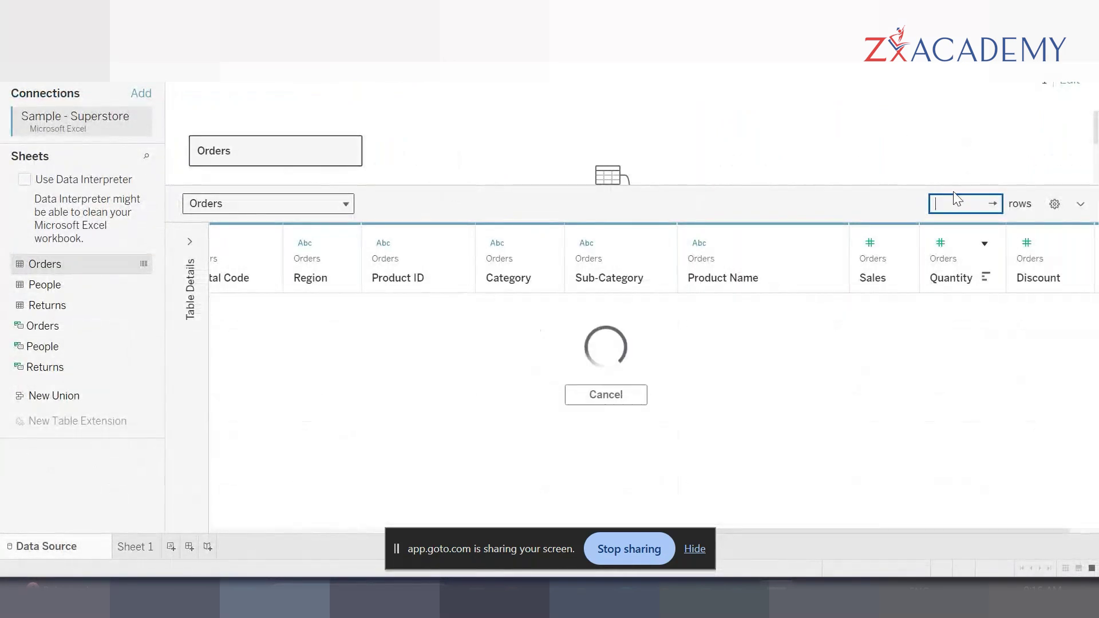
pyautogui.scroll(-1, 970, 353)
pyautogui.scroll(-6, 970, 353)
pyautogui.scroll(1, 970, 353)
pyautogui.scroll(3, 970, 350)
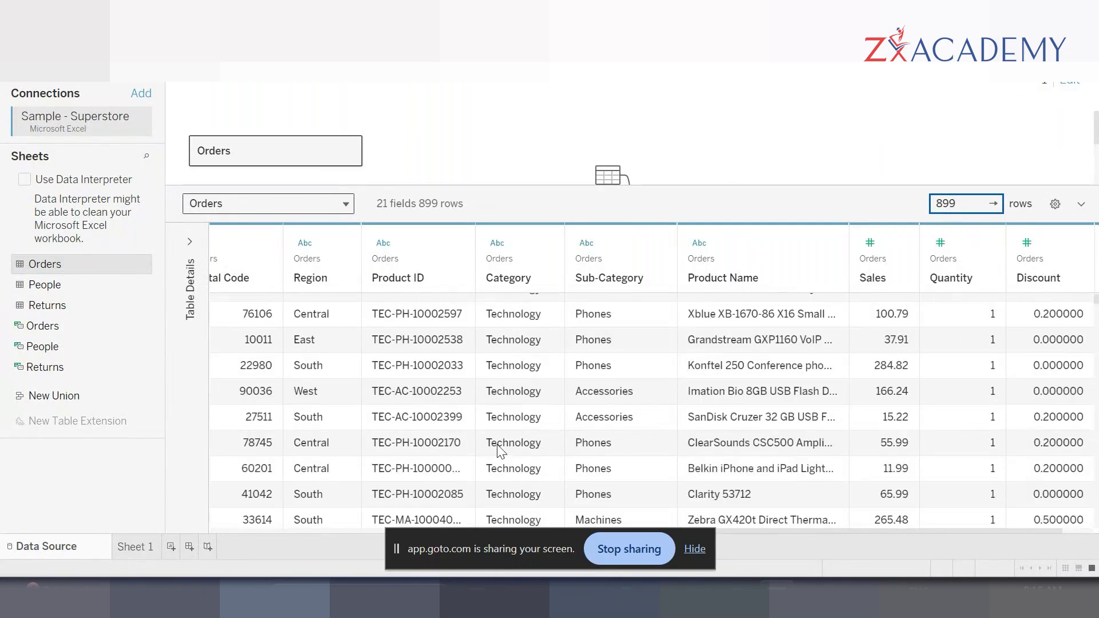
# Step: Remove the Quantity filter from the data source filters
pyautogui.click(1069, 82)
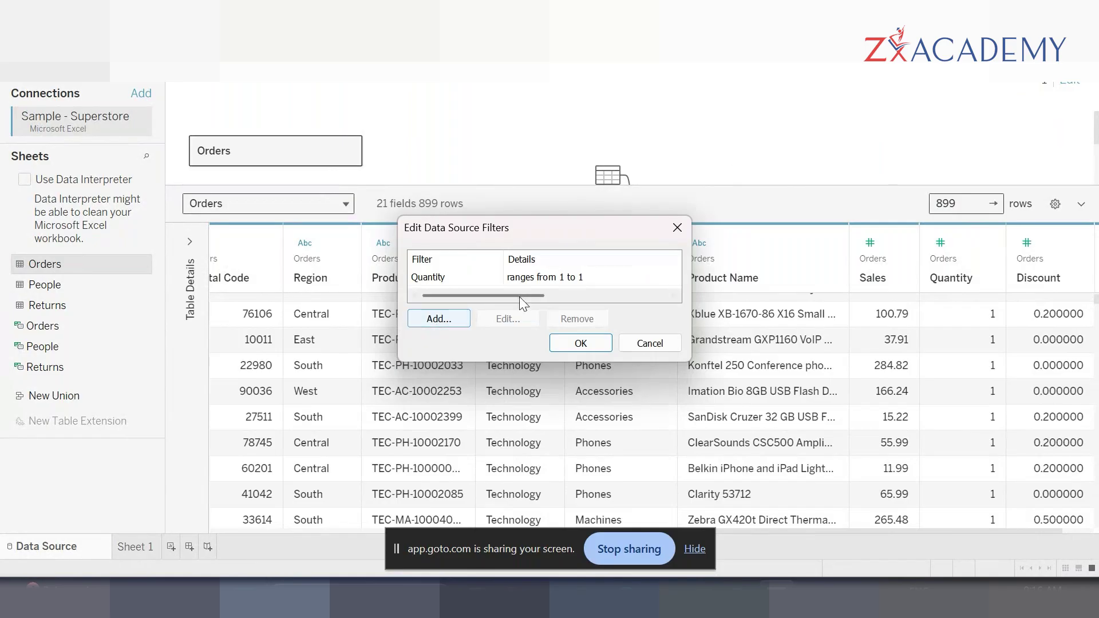
pyautogui.click(534, 275)
pyautogui.click(574, 320)
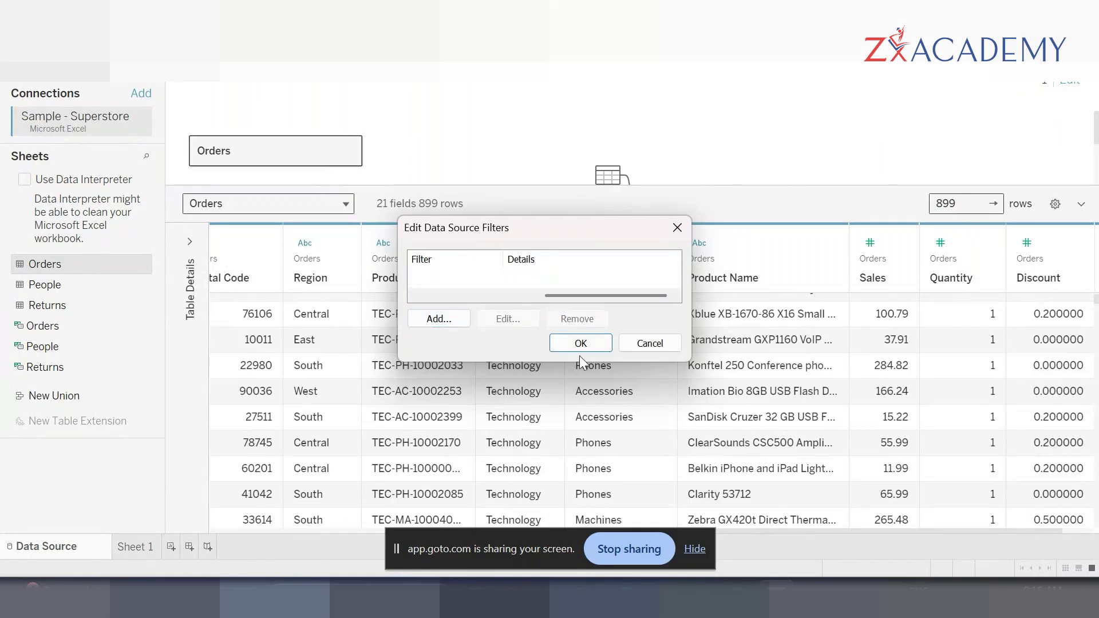
pyautogui.click(577, 346)
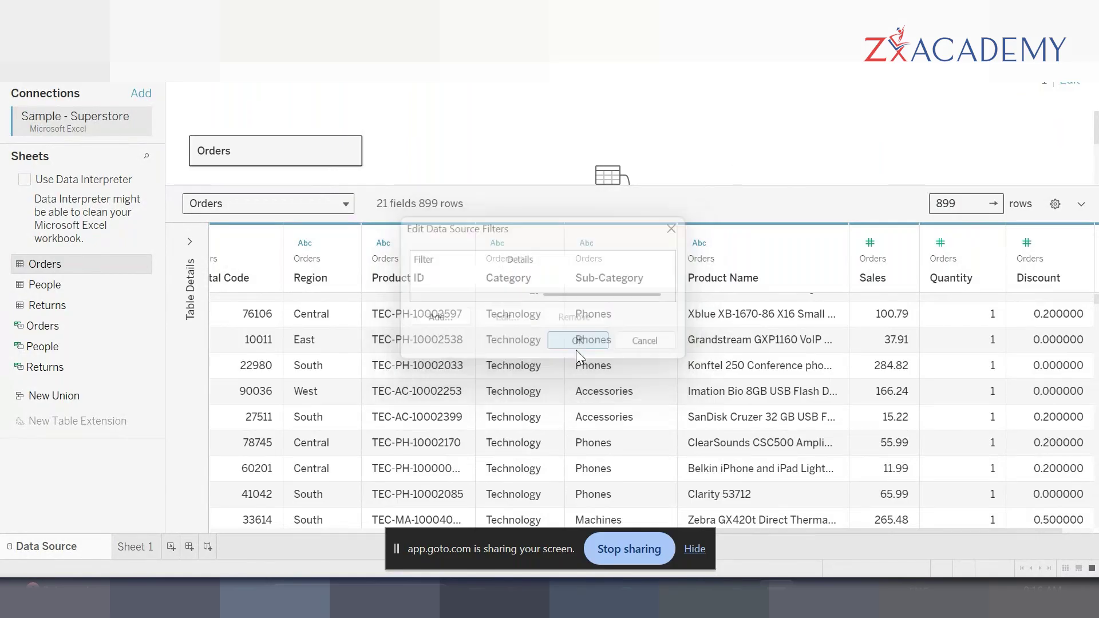
# Step: On Sheet 1, show the interactive Quantity filter control and set its range to 1 to 6
pyautogui.click(126, 554)
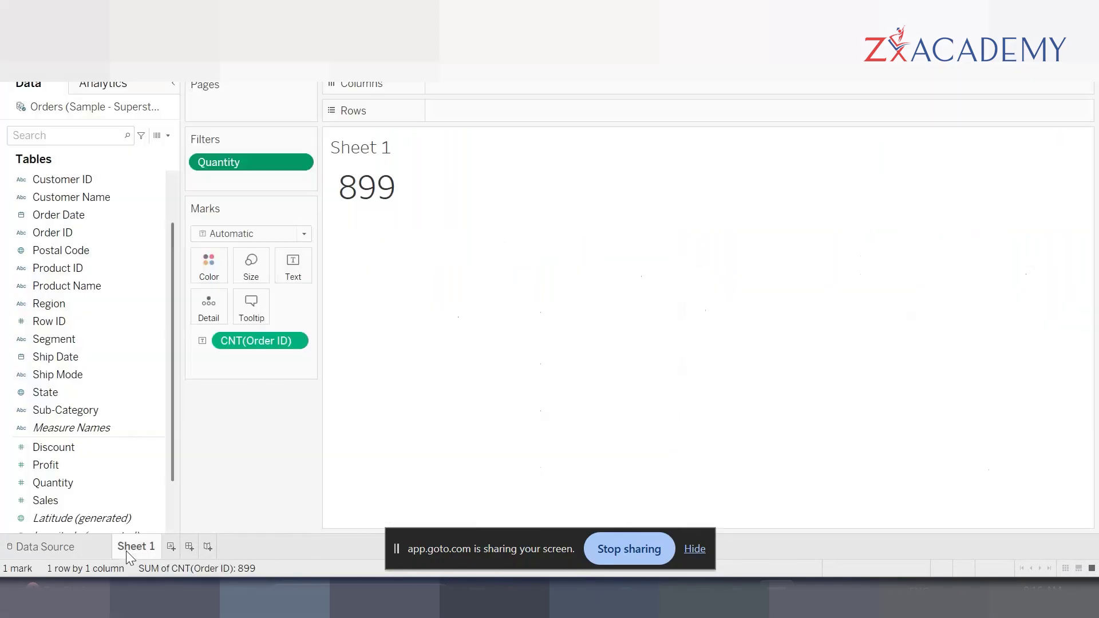
pyautogui.click(299, 163)
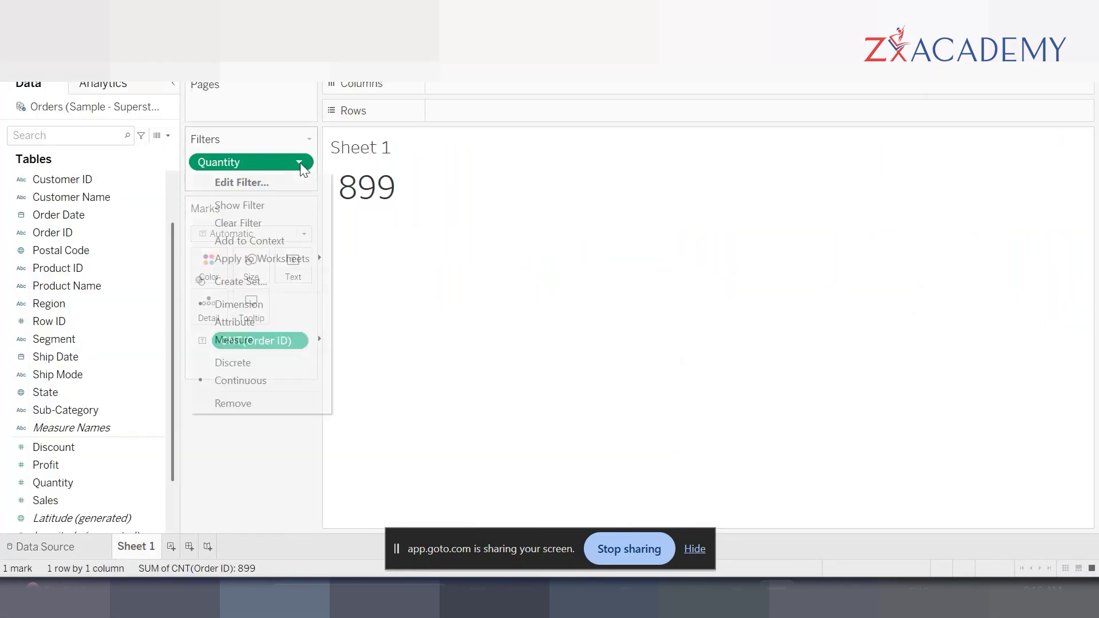
pyautogui.click(264, 206)
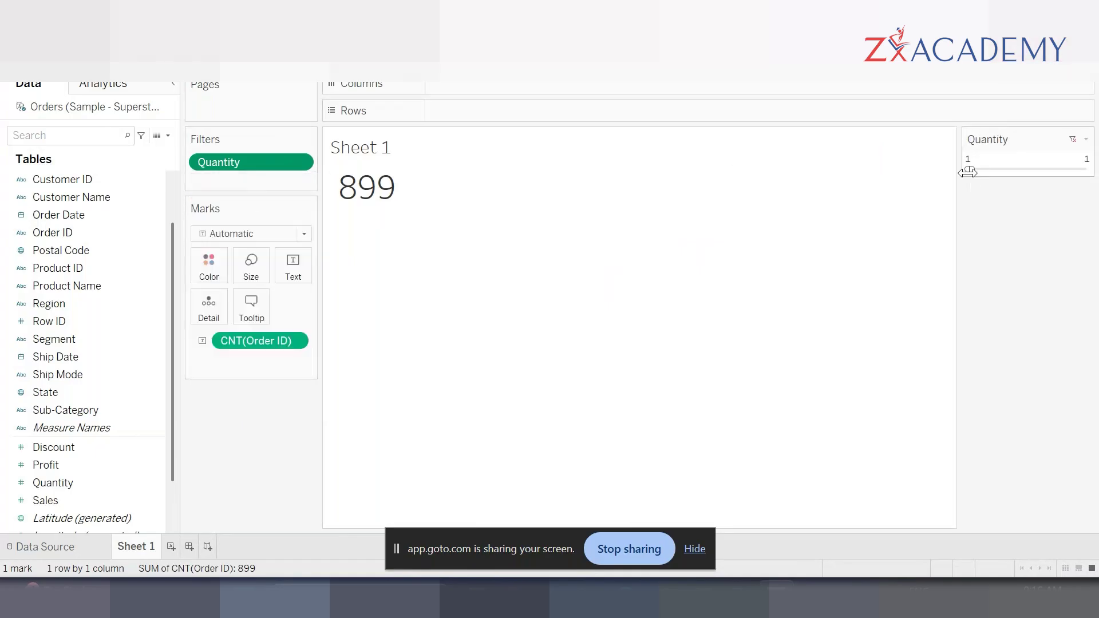
pyautogui.moveTo(969, 169); pyautogui.dragTo(1020, 171)
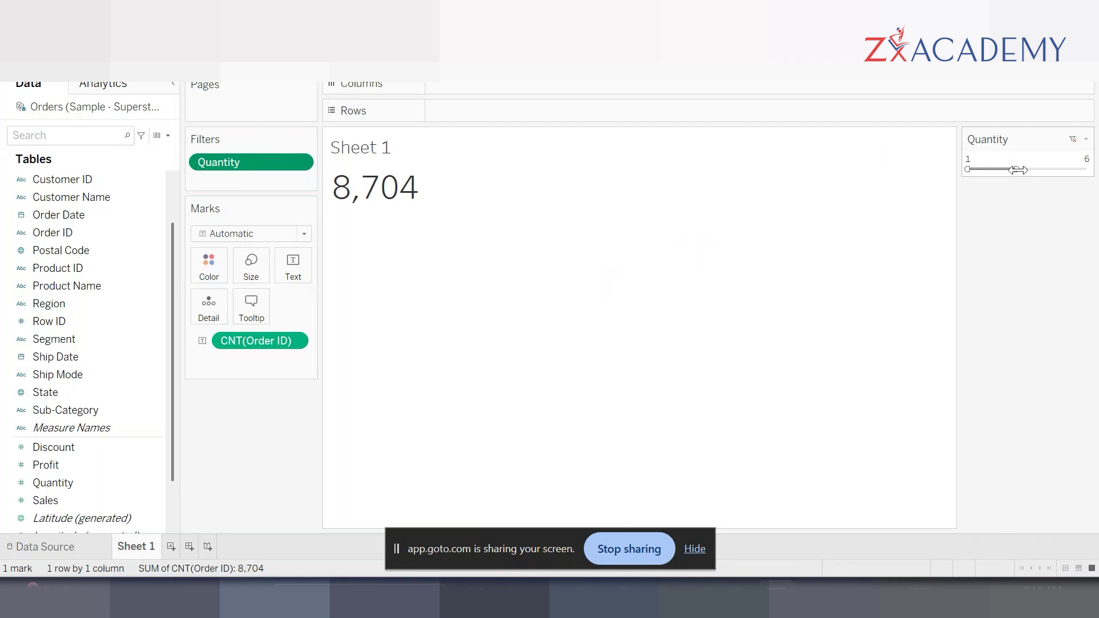
pyautogui.click(1083, 158)
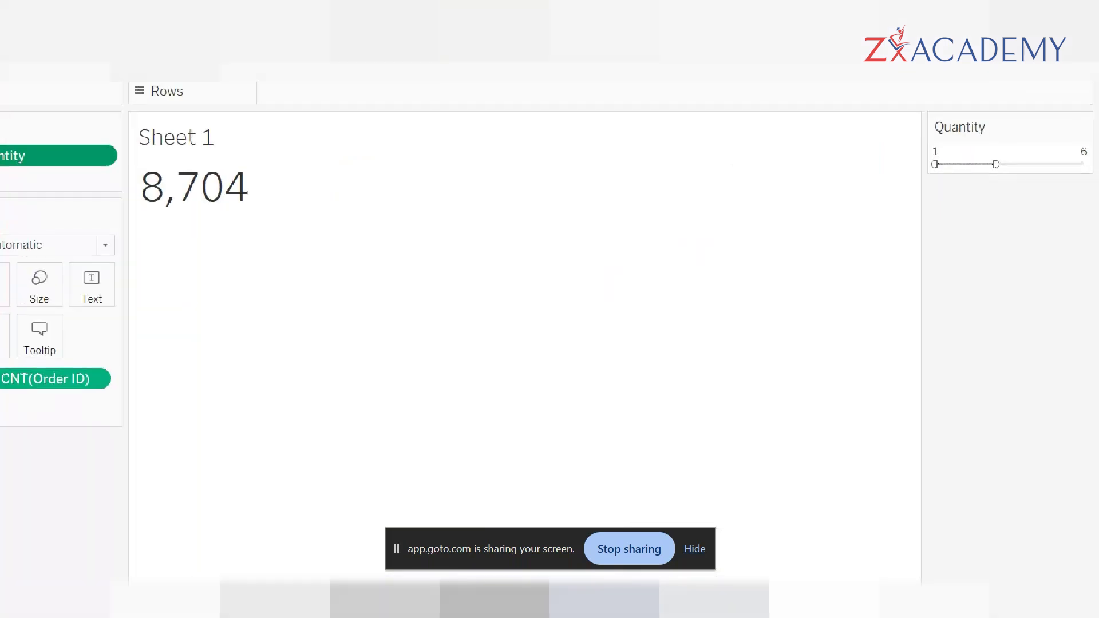
pyautogui.click(1092, 144)
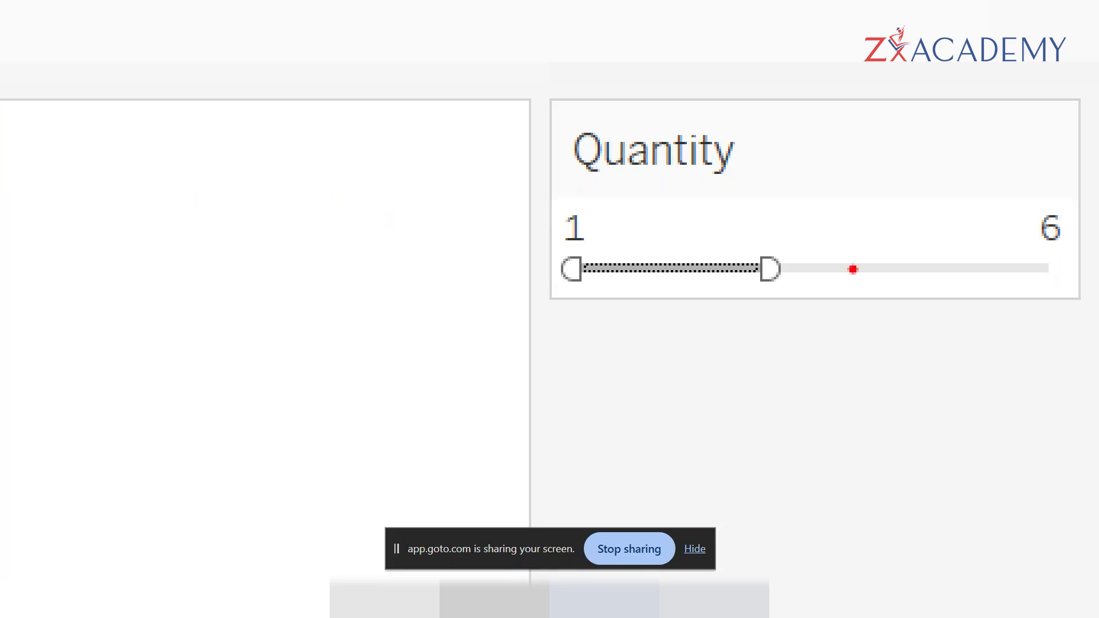
pyautogui.moveTo(770, 143); pyautogui.dragTo(831, 327)
pyautogui.moveTo(614, 220); pyautogui.dragTo(649, 231)
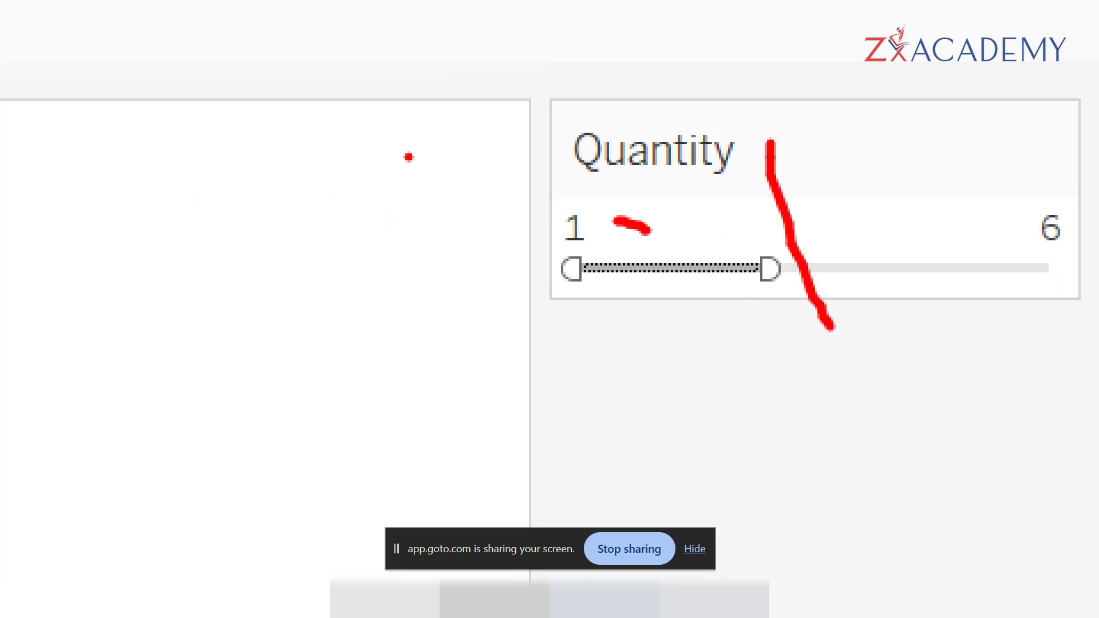
pyautogui.press('Escape')
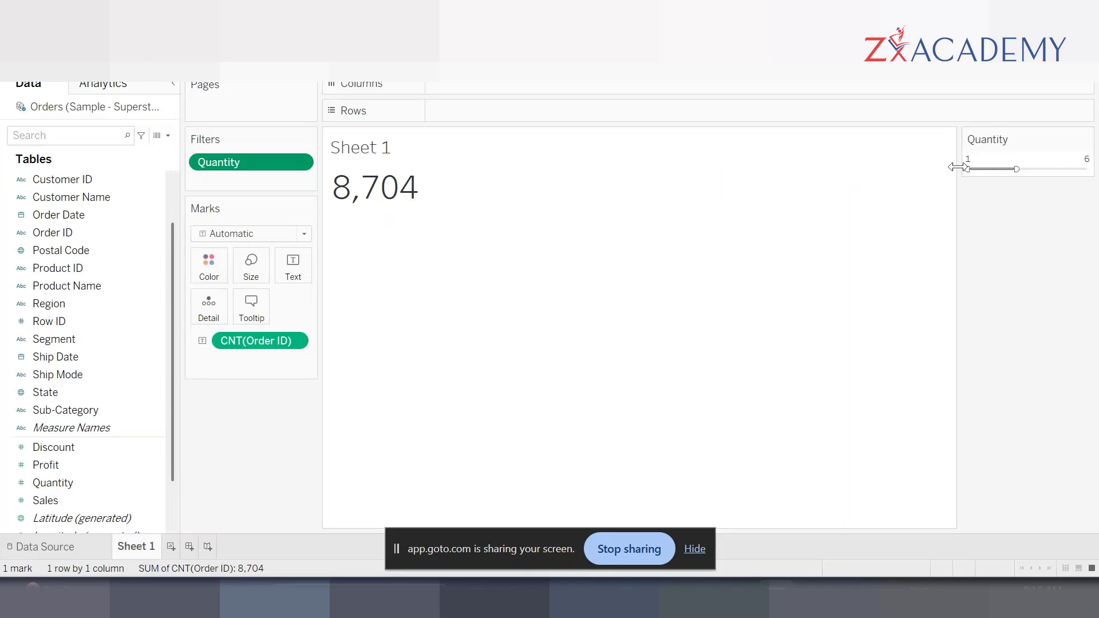
# Step: Change the Quantity filter range to 5 to 10, extend its maximum to 14, and raise its minimum to 10
pyautogui.moveTo(967, 169); pyautogui.dragTo(1057, 172)
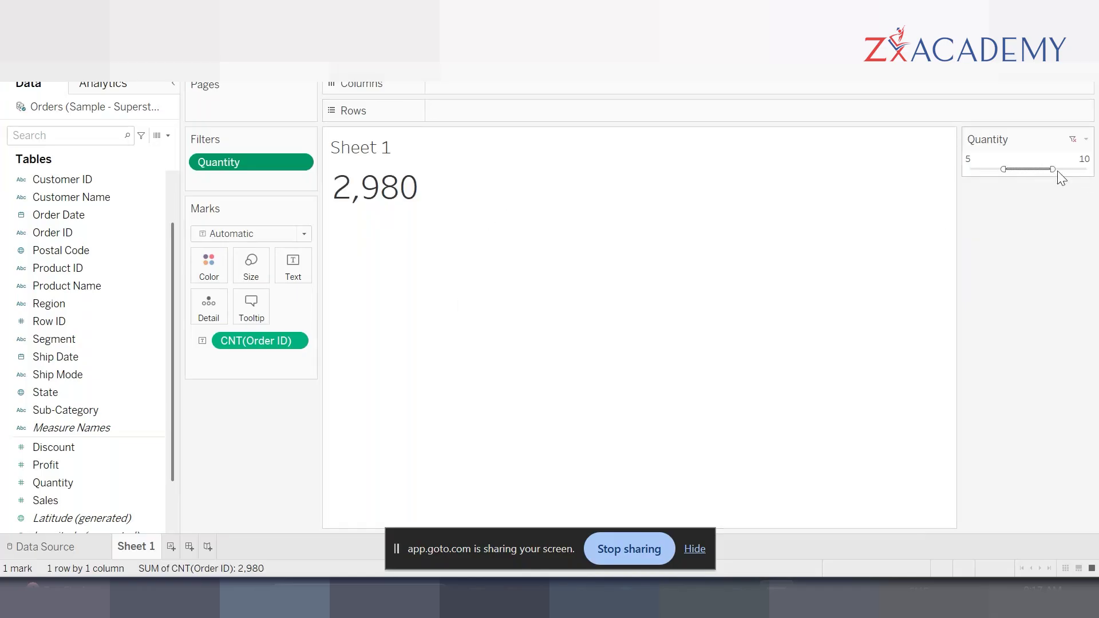
pyautogui.moveTo(1052, 169); pyautogui.dragTo(1088, 169)
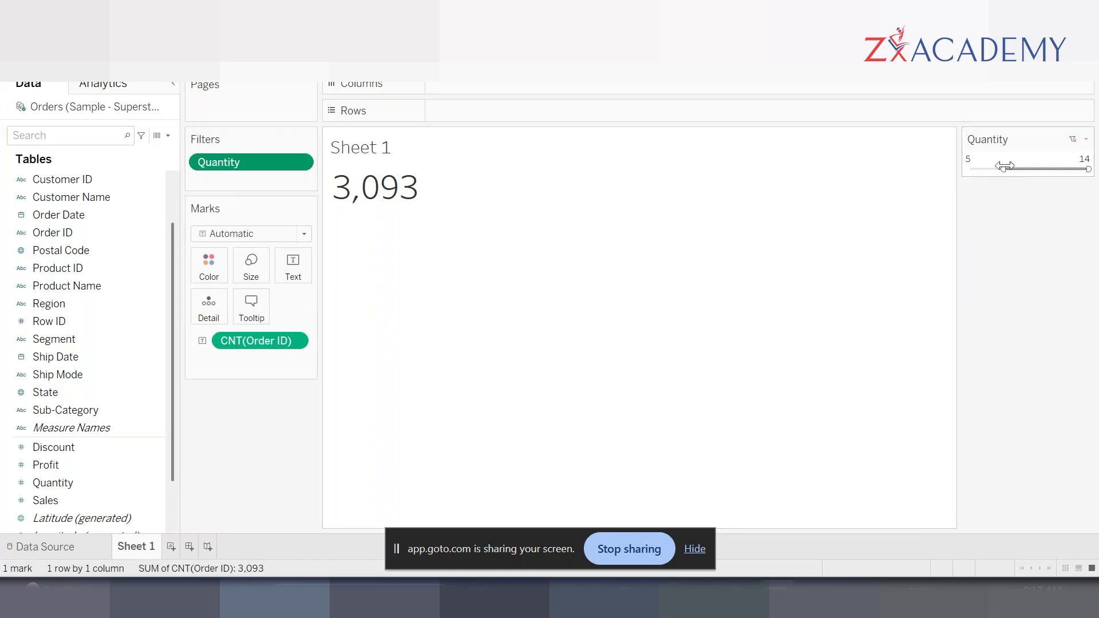
pyautogui.moveTo(1004, 167); pyautogui.dragTo(1051, 170)
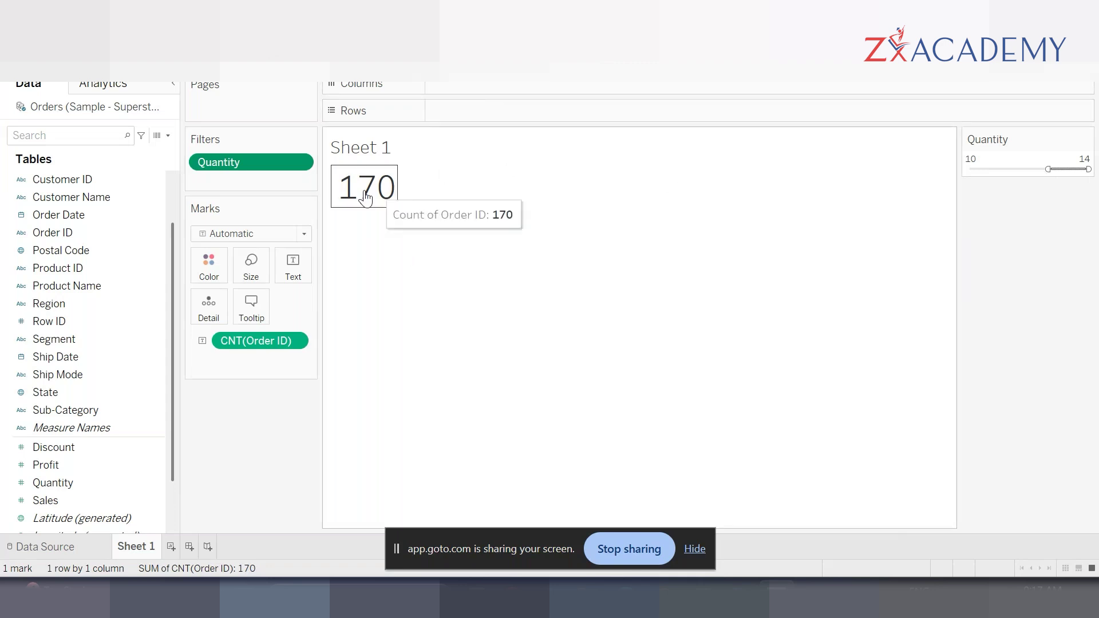
# Step: Set the Quantity filter's minimum to 11, and restore the full range from 1 to 14
pyautogui.click(994, 155)
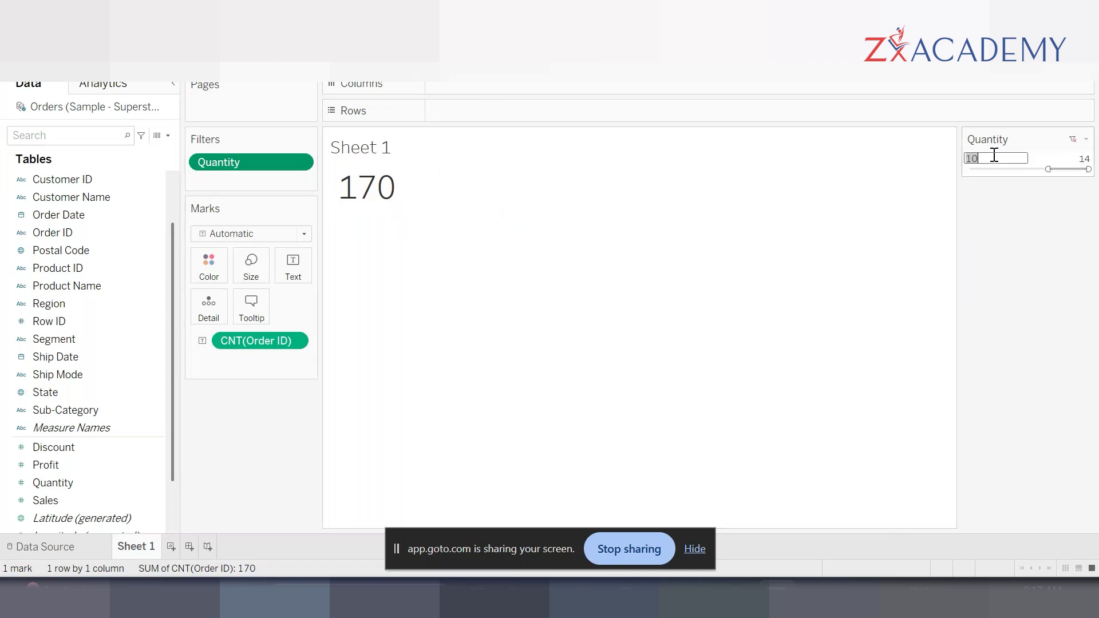
pyautogui.write('11')
pyautogui.press('Return')
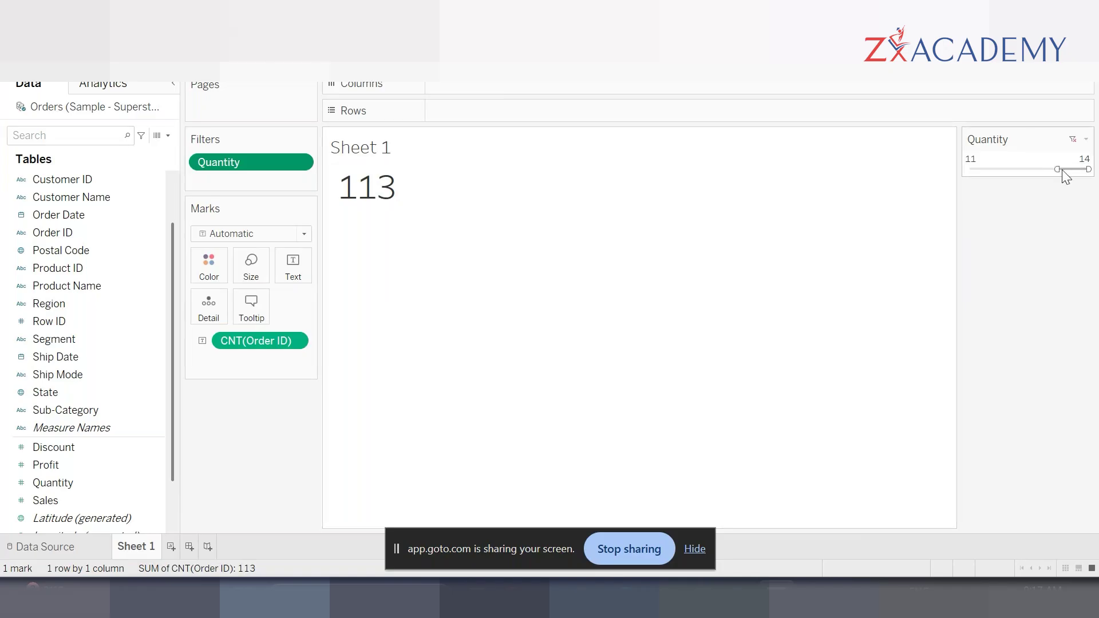
pyautogui.moveTo(1062, 170); pyautogui.dragTo(952, 166)
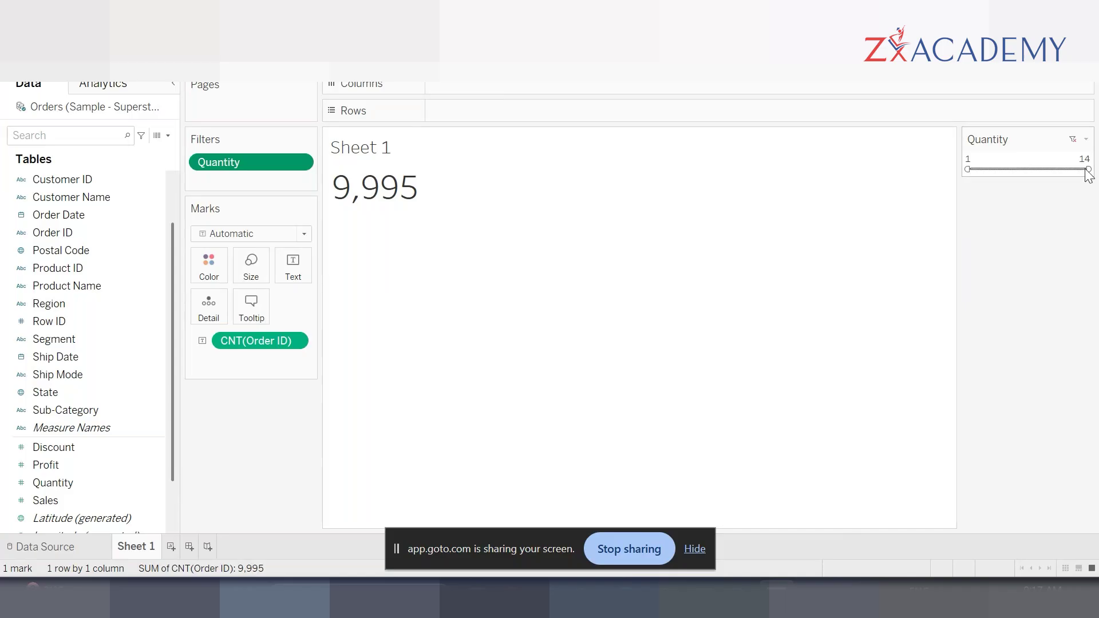
# Step: Lower the Quantity filter's maximum to 4, and adjust it to 5
pyautogui.moveTo(1087, 169); pyautogui.dragTo(998, 169)
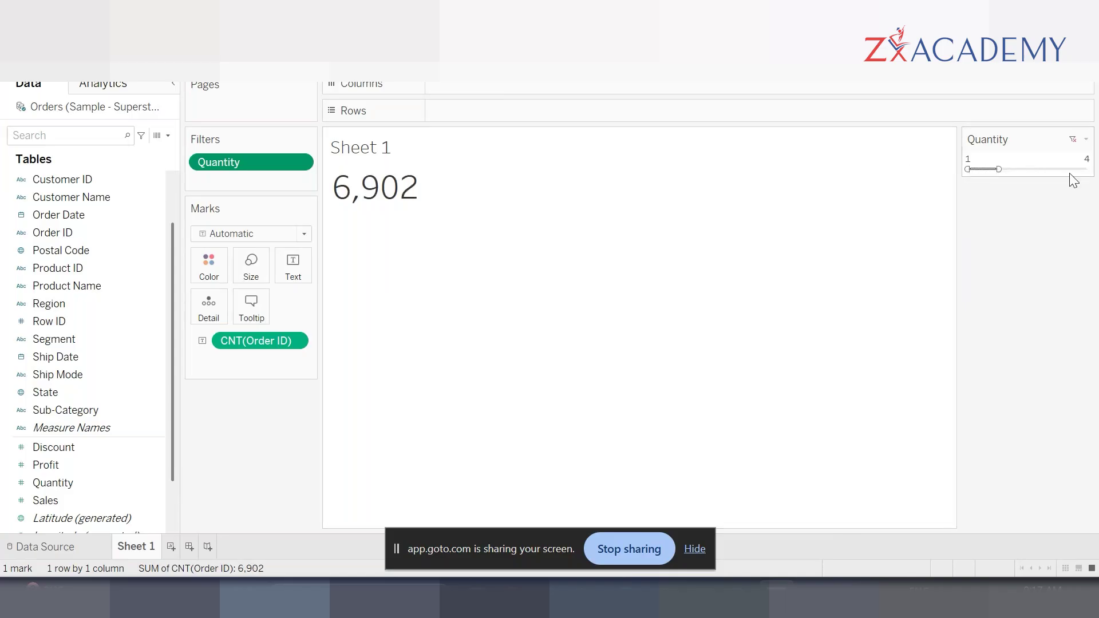
pyautogui.moveTo(998, 168); pyautogui.dragTo(1008, 169)
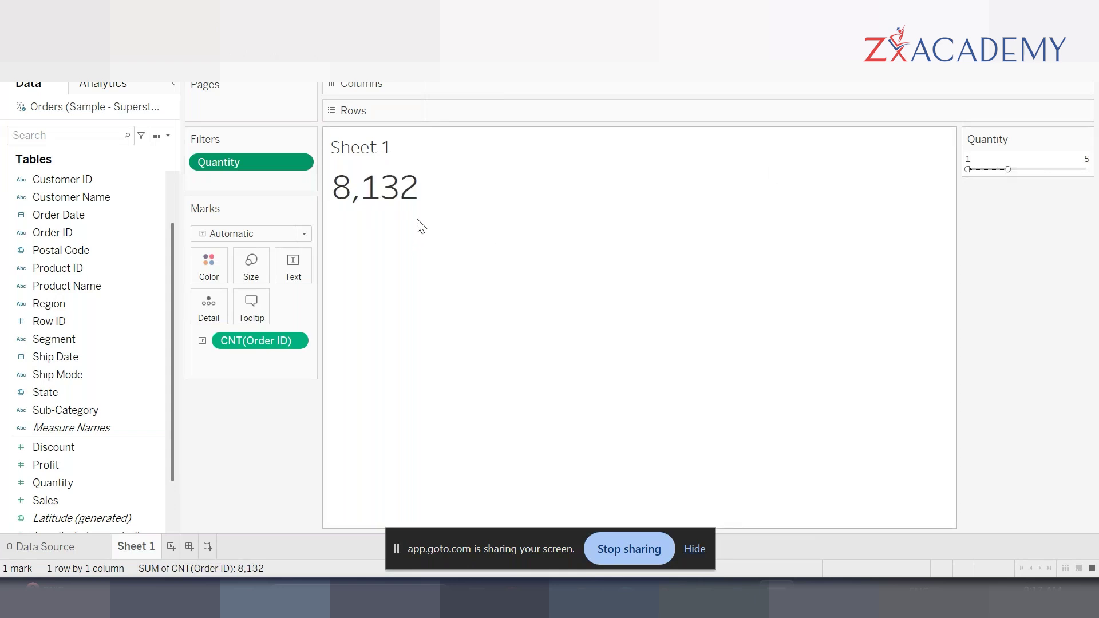
pyautogui.moveTo(420, 214)
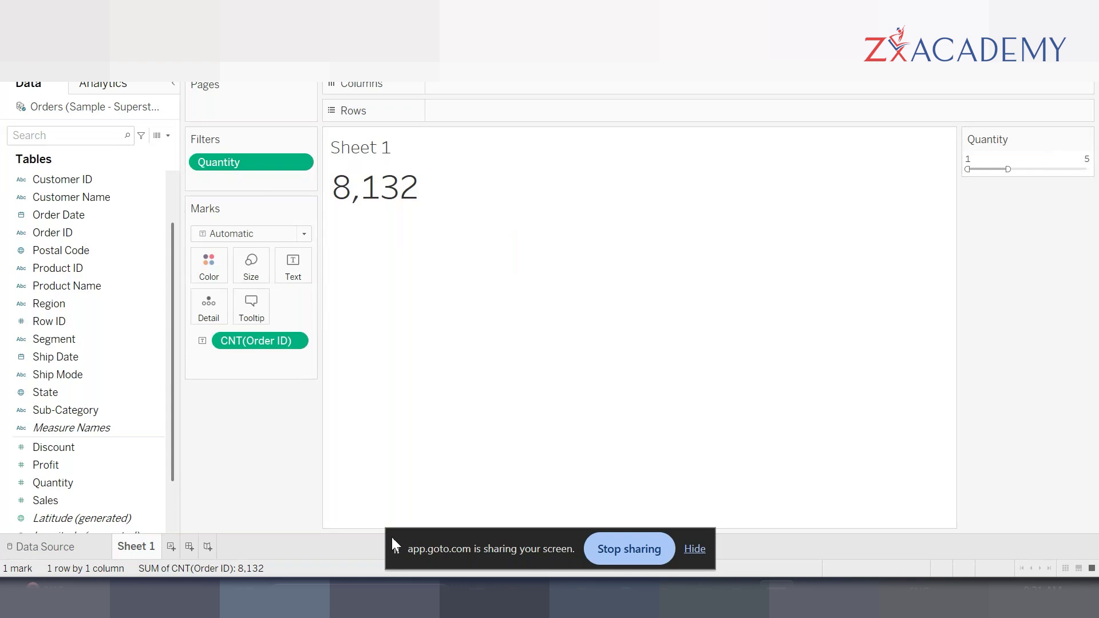
# Step: Create a new worksheet with Sales broken down by Order Date year in columns and month in rows, without the quarter level
pyautogui.click(171, 546)
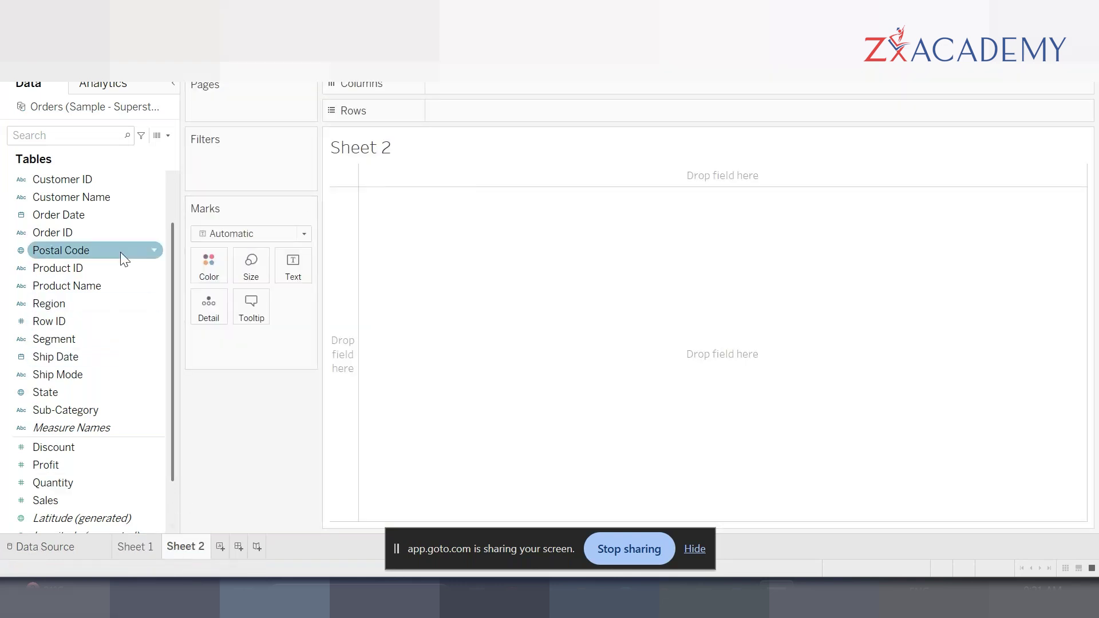
pyautogui.scroll(2, 99, 252)
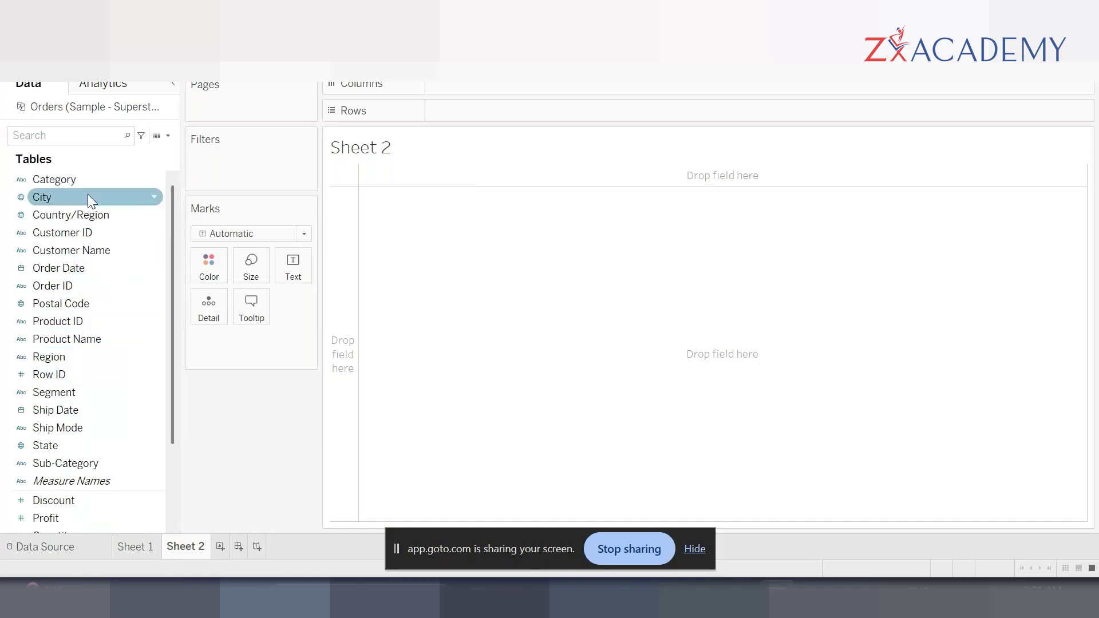
pyautogui.moveTo(71, 269); pyautogui.dragTo(485, 82)
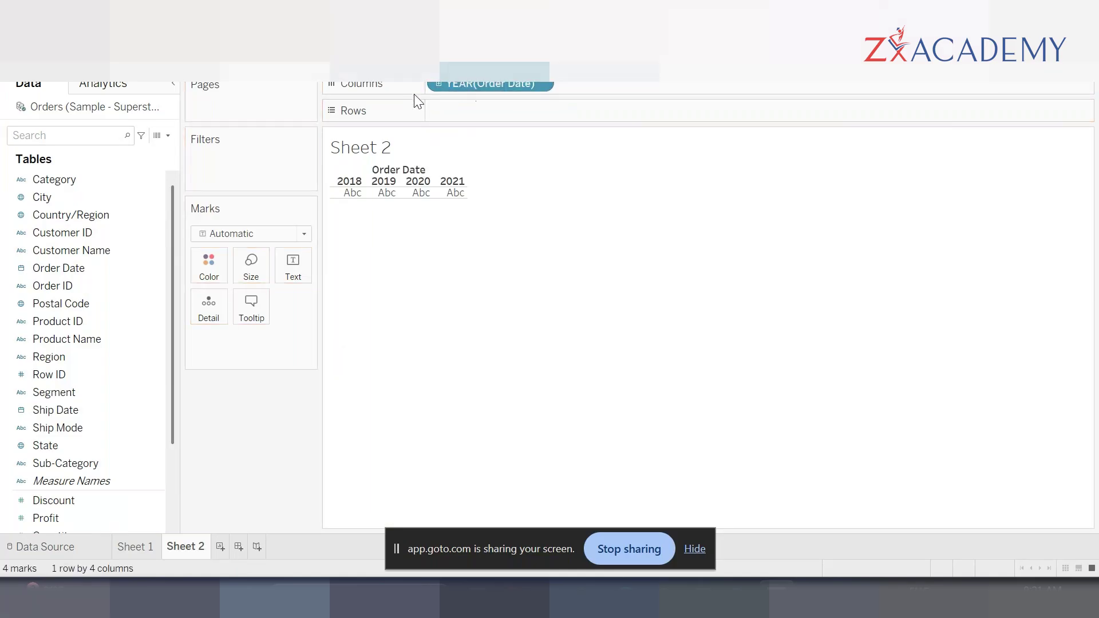
pyautogui.click(437, 83)
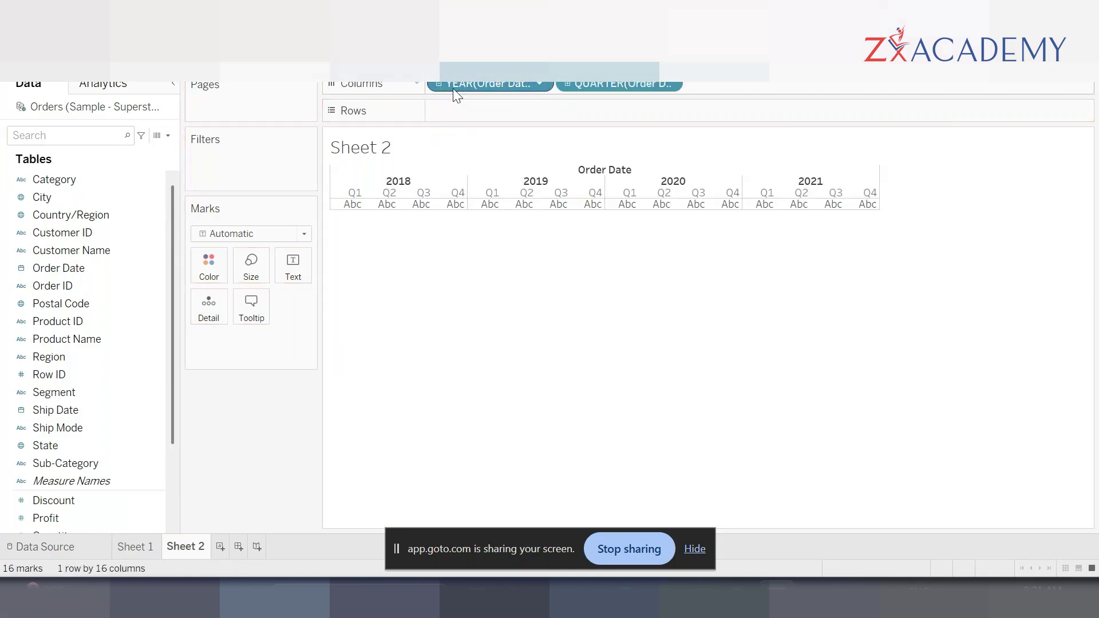
pyautogui.click(574, 83)
pyautogui.moveTo(738, 85); pyautogui.dragTo(491, 115)
pyautogui.moveTo(615, 83); pyautogui.dragTo(289, 446)
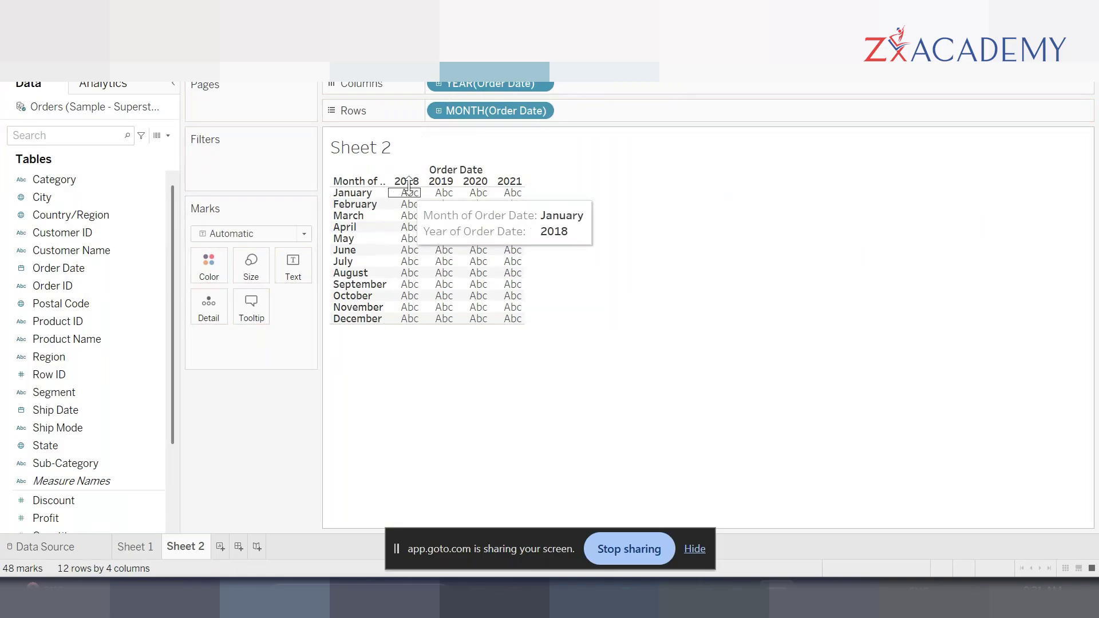
pyautogui.scroll(-2, 108, 435)
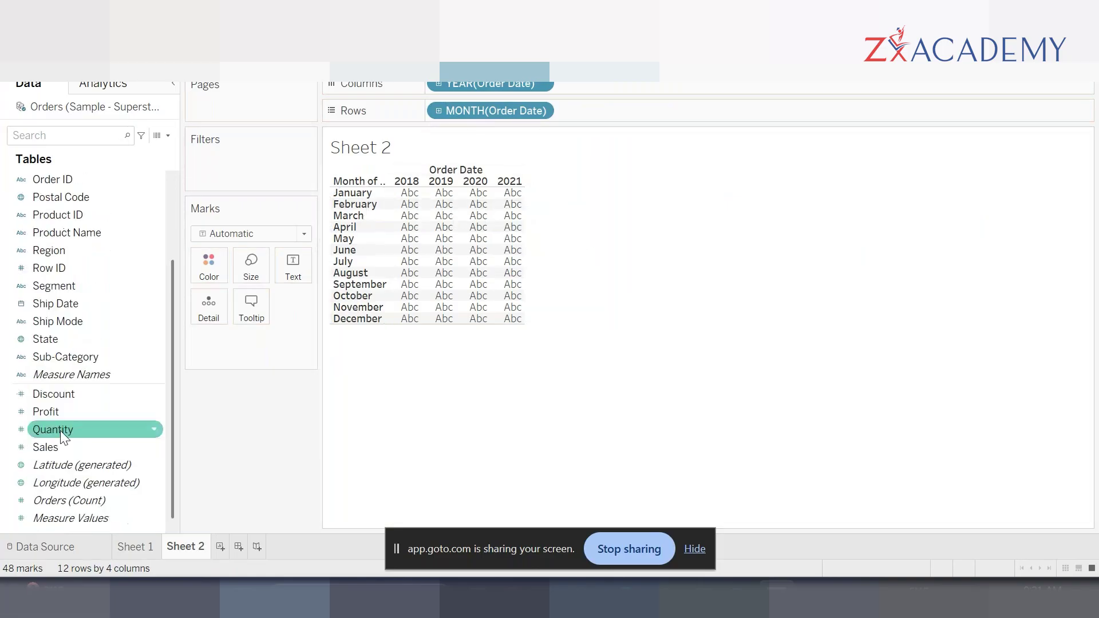
pyautogui.doubleClick(54, 447)
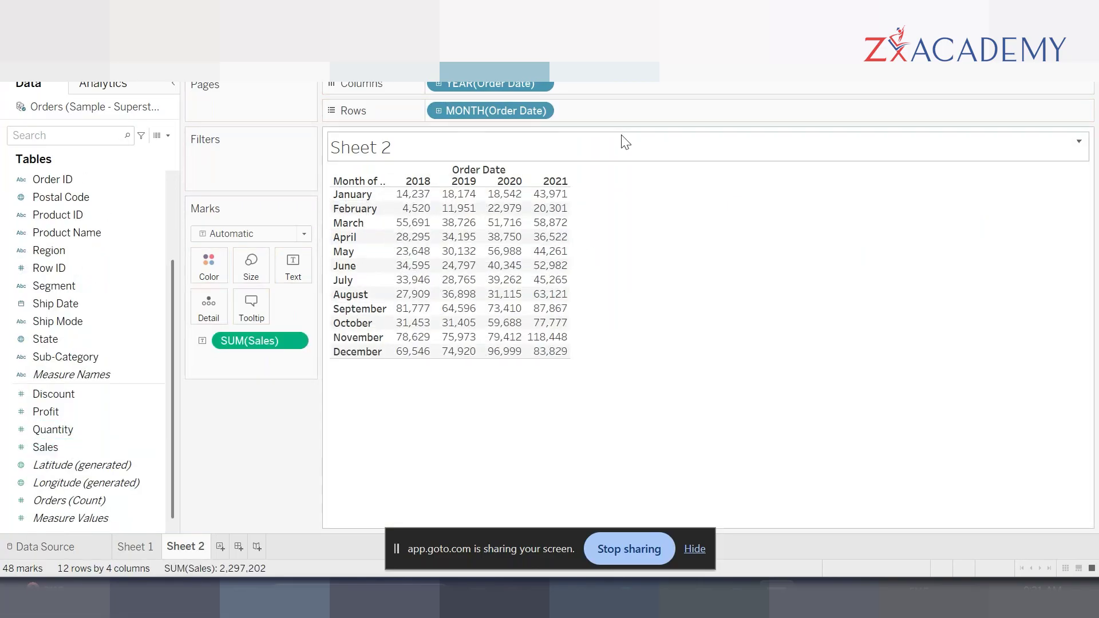
# Step: Fit the Sheet 2 sales table to the whole view, and restore its standard fit
pyautogui.click(572, 72)
pyautogui.click(574, 117)
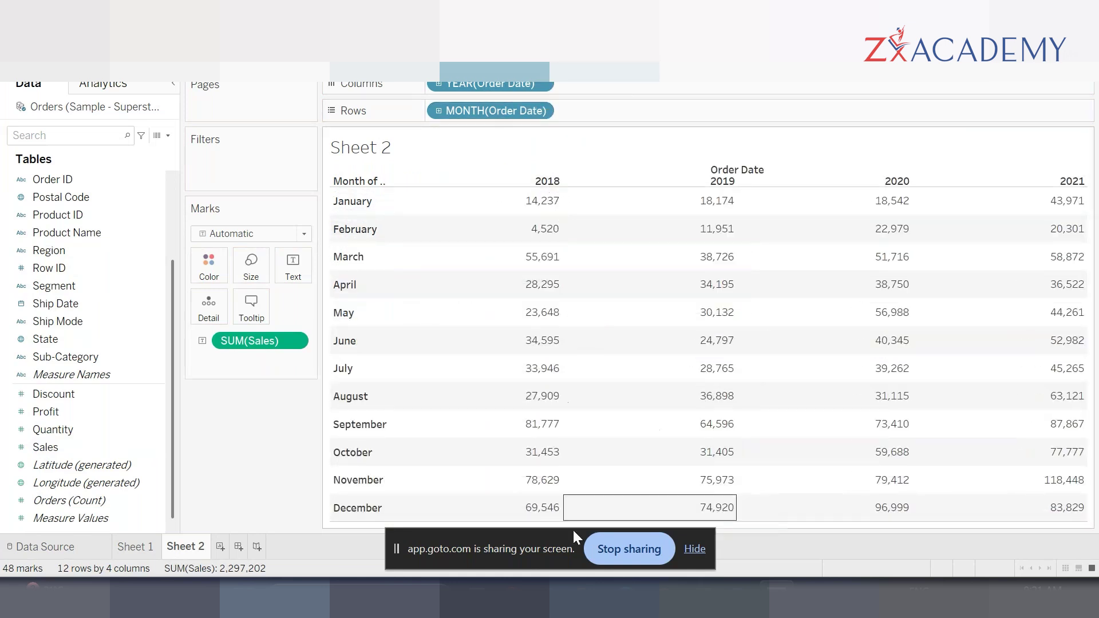
pyautogui.moveTo(503, 548); pyautogui.dragTo(465, 575)
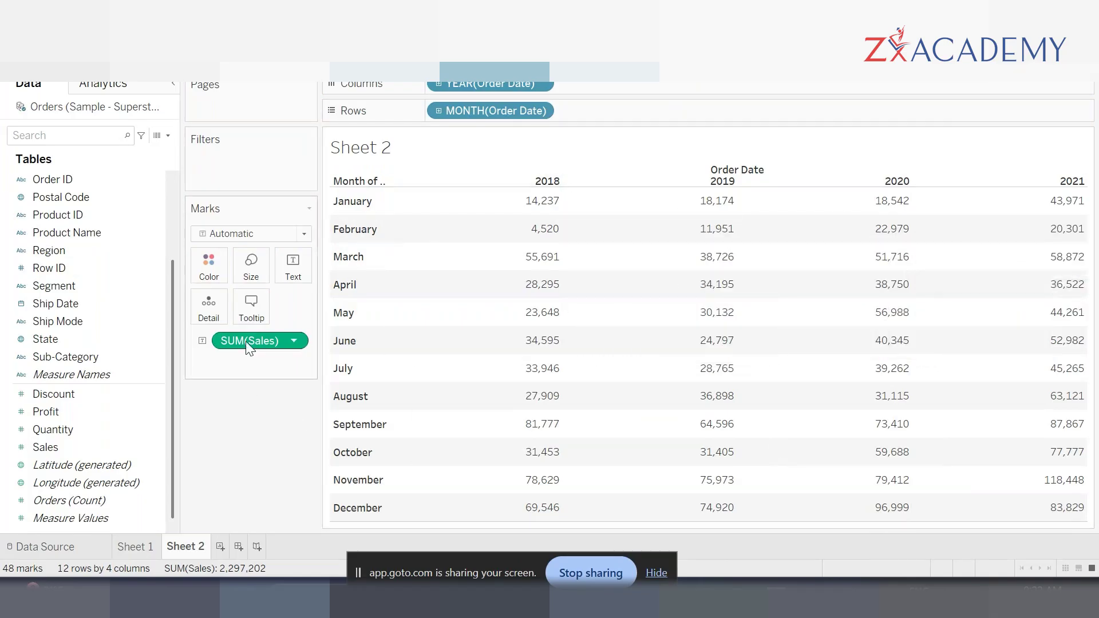
pyautogui.click(572, 71)
pyautogui.click(587, 85)
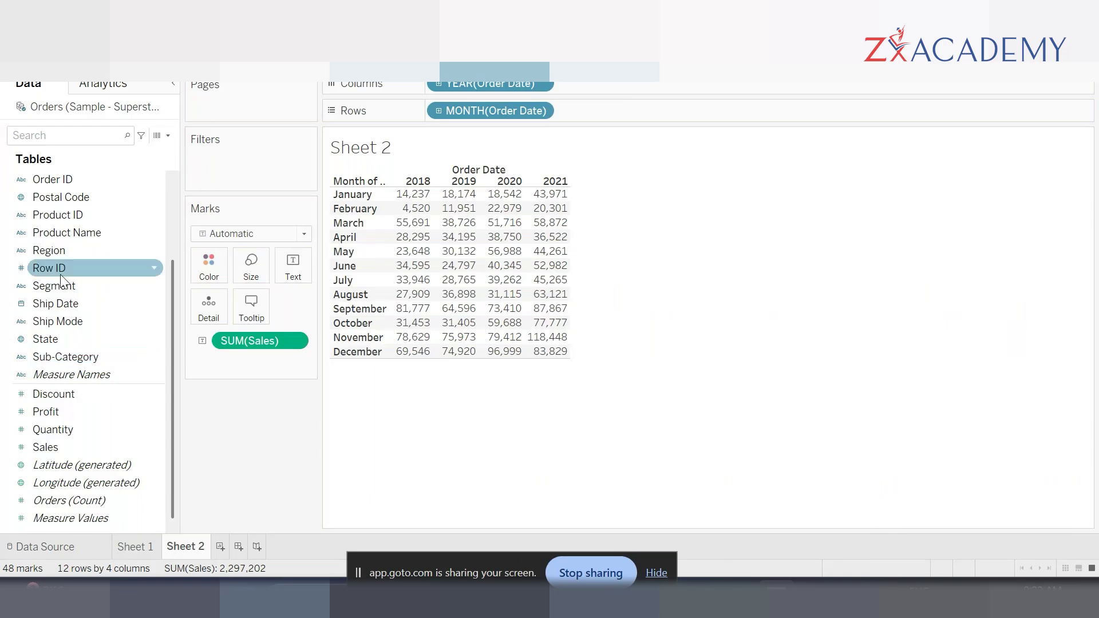
# Step: Show the interactive Order Date filter on Sheet 2 and limit its years to 2018 and 2019
pyautogui.scroll(1, 61, 269)
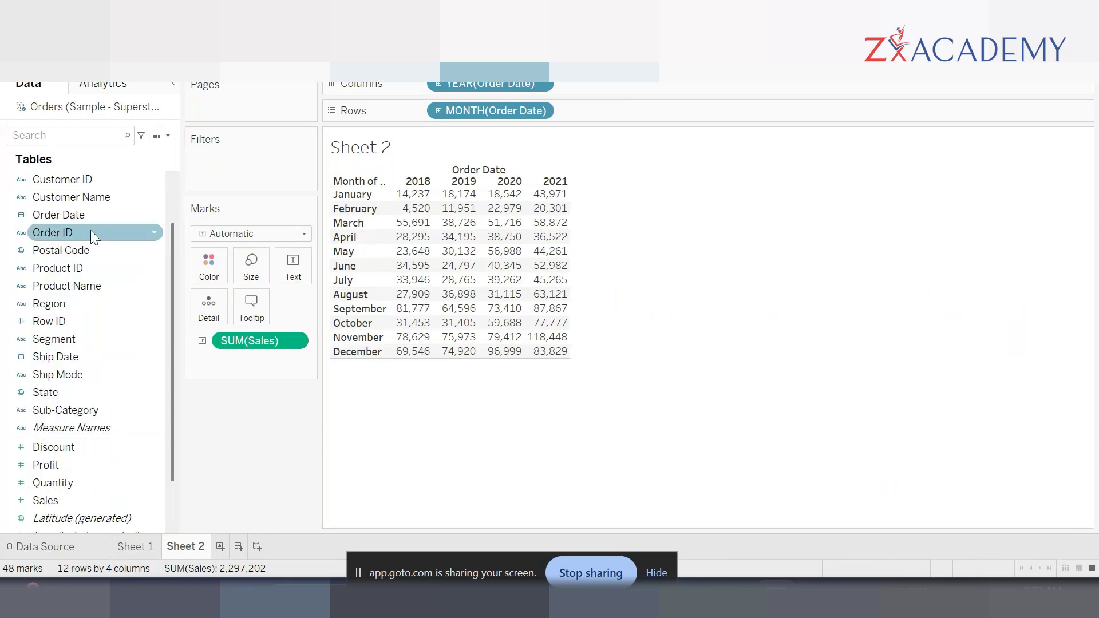
pyautogui.rightClick(80, 220)
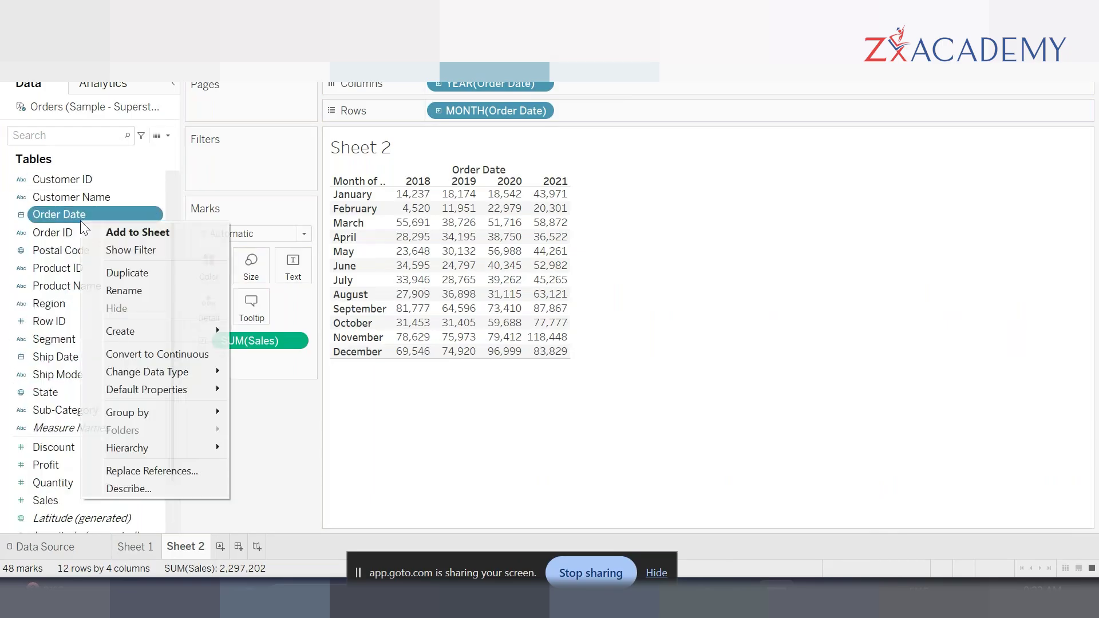
pyautogui.click(156, 249)
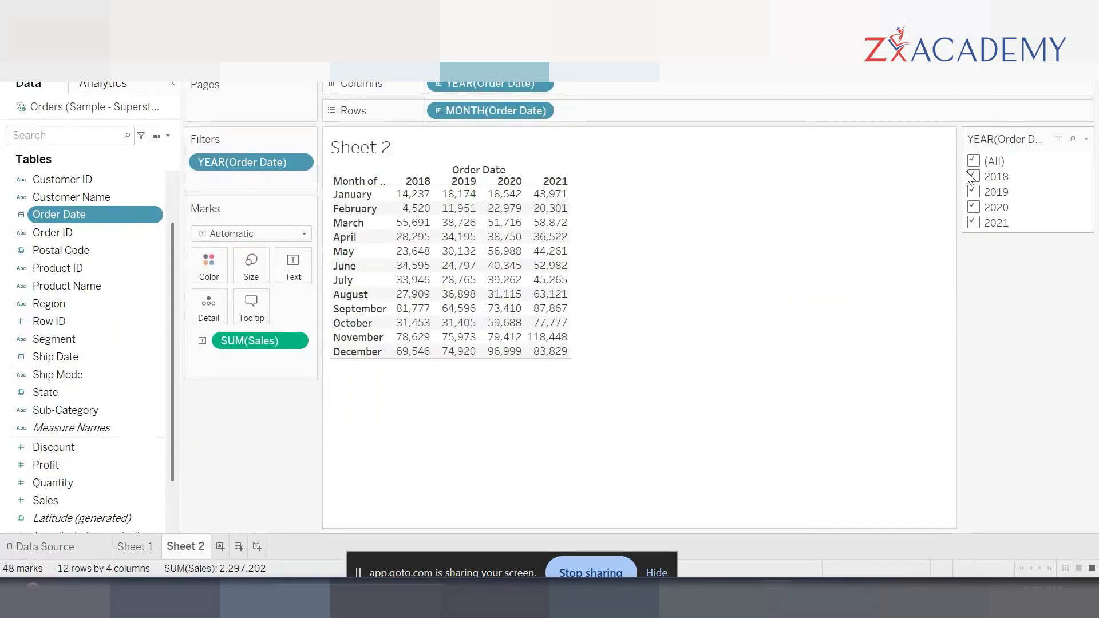
pyautogui.click(972, 161)
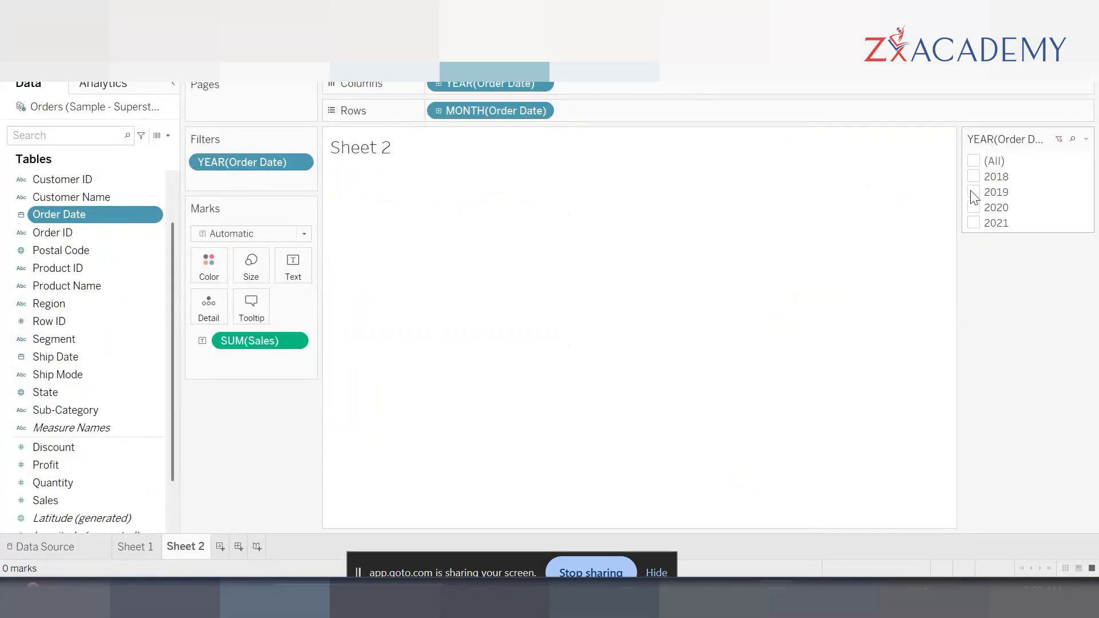
pyautogui.click(973, 176)
pyautogui.click(973, 191)
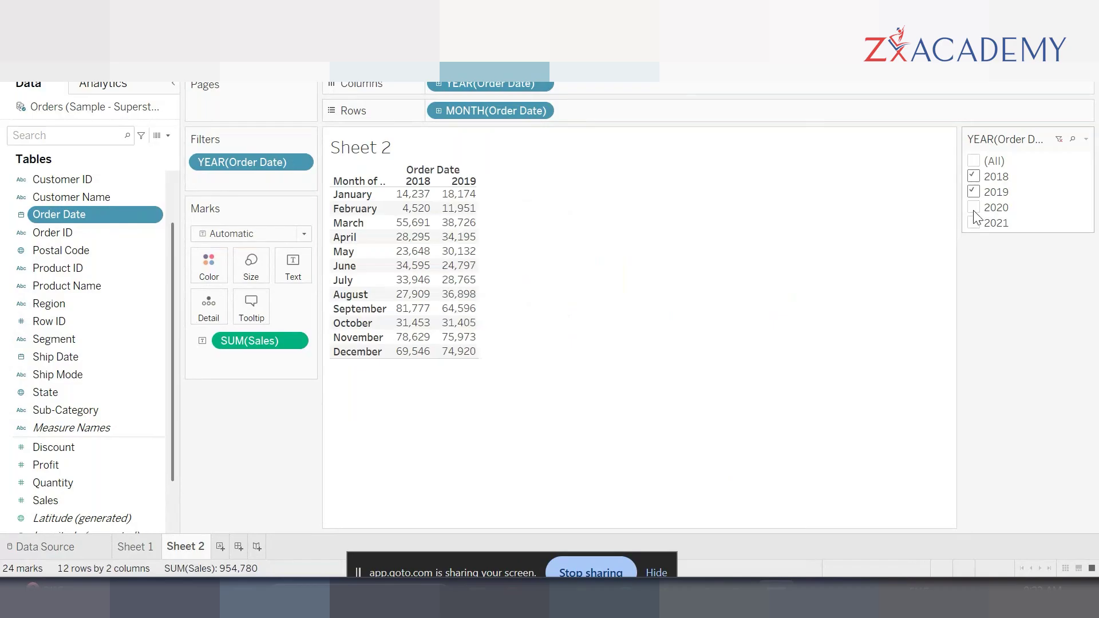
# Step: Toggle 2020 and 2021 in the Order Date year filter, and reselect all years
pyautogui.click(973, 207)
pyautogui.click(972, 223)
pyautogui.click(973, 207)
pyautogui.click(973, 223)
pyautogui.click(973, 207)
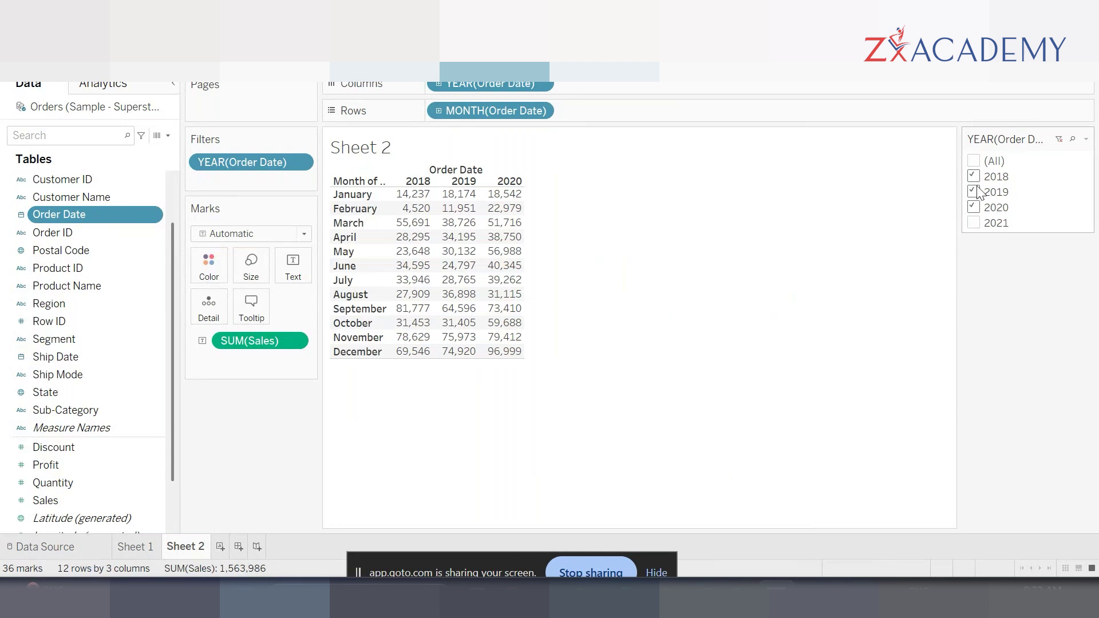
pyautogui.click(981, 164)
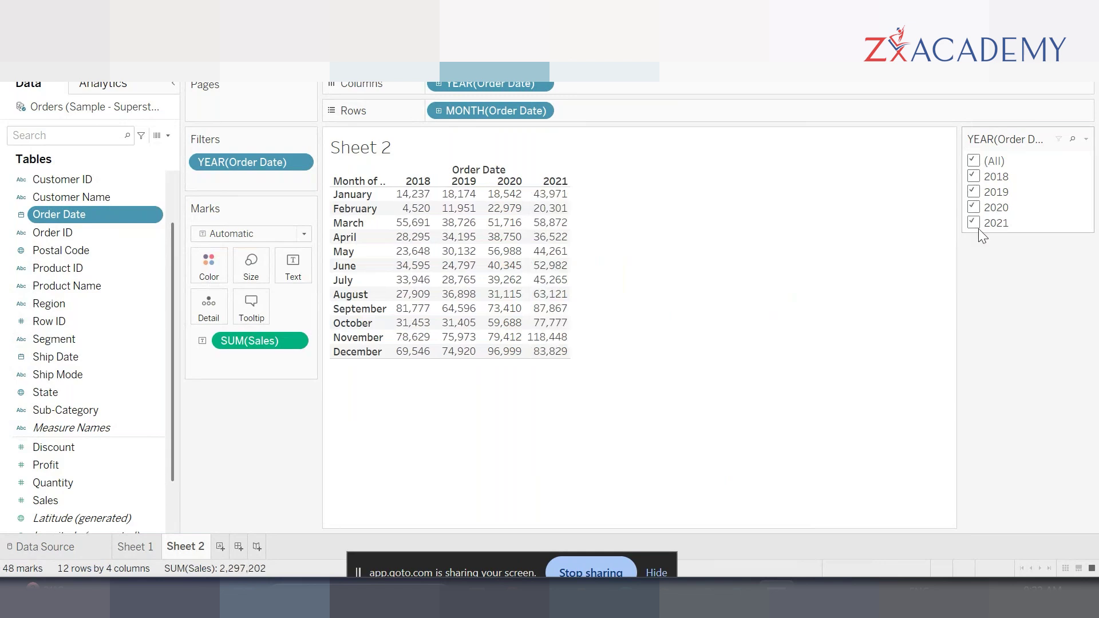
# Step: Change the Order Date year filter to a single-value slider and advance it year by year from 2018 to 2021
pyautogui.click(1086, 140)
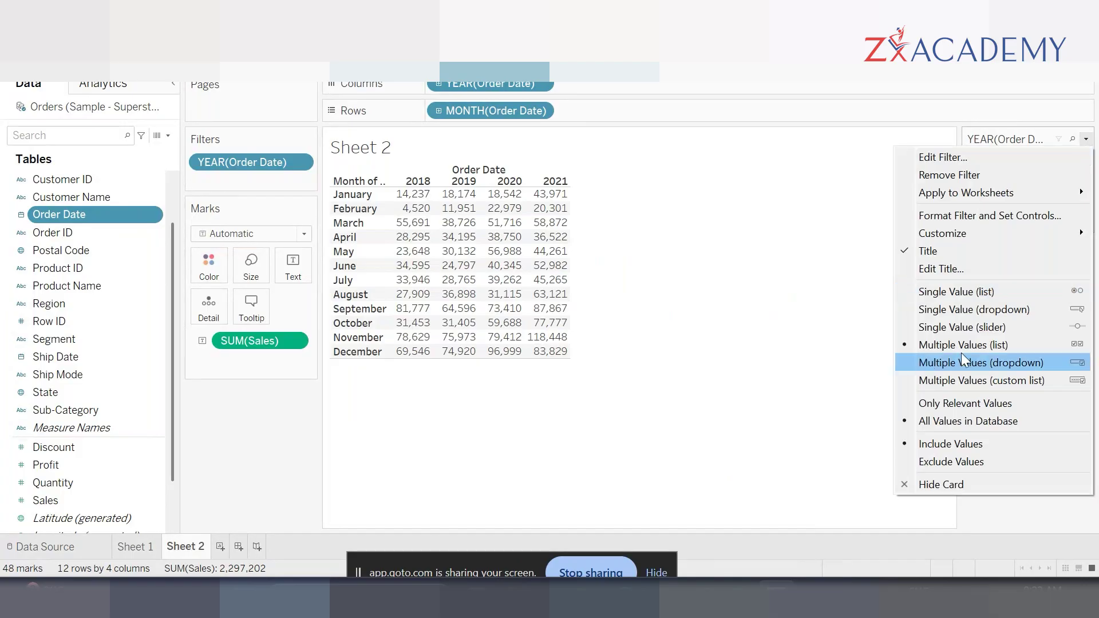
pyautogui.click(1000, 325)
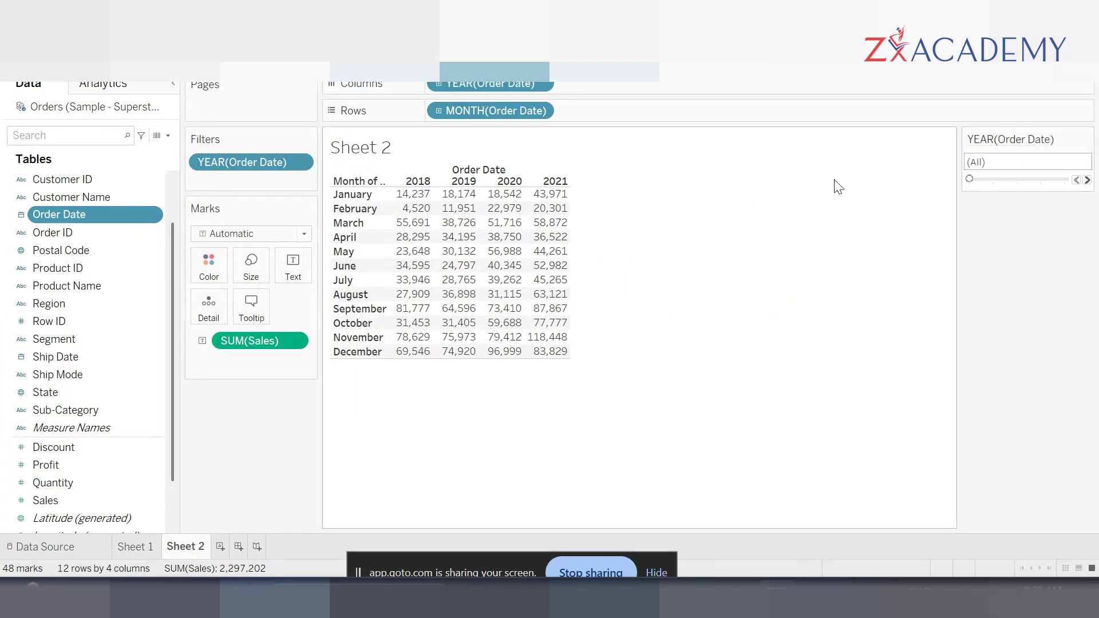
pyautogui.click(1087, 180)
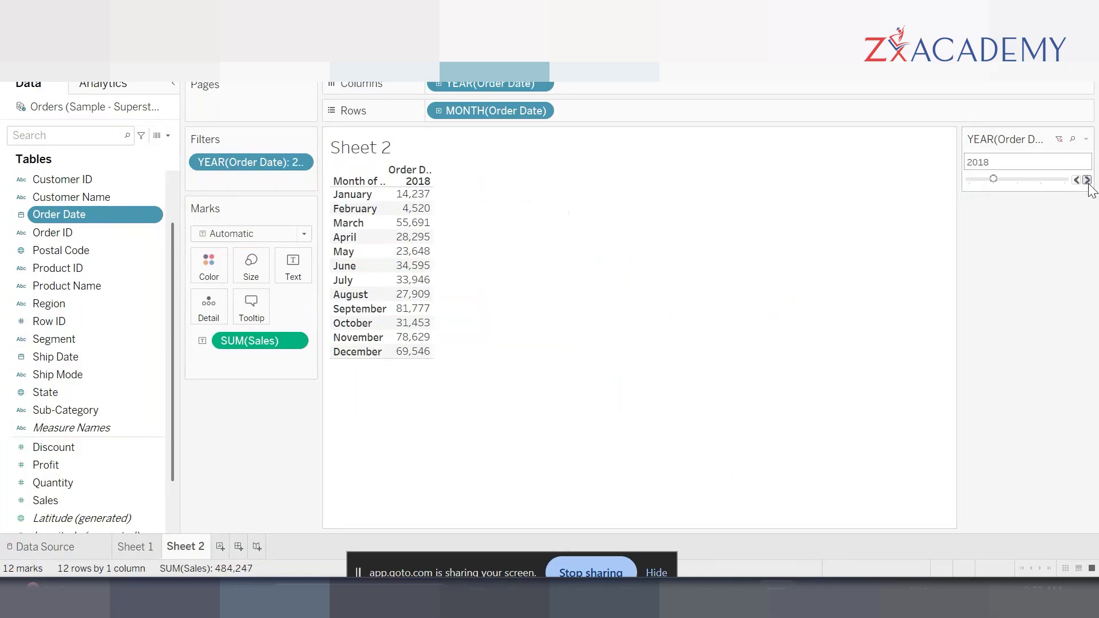
pyautogui.click(1086, 180)
pyautogui.click(1087, 180)
pyautogui.click(1086, 180)
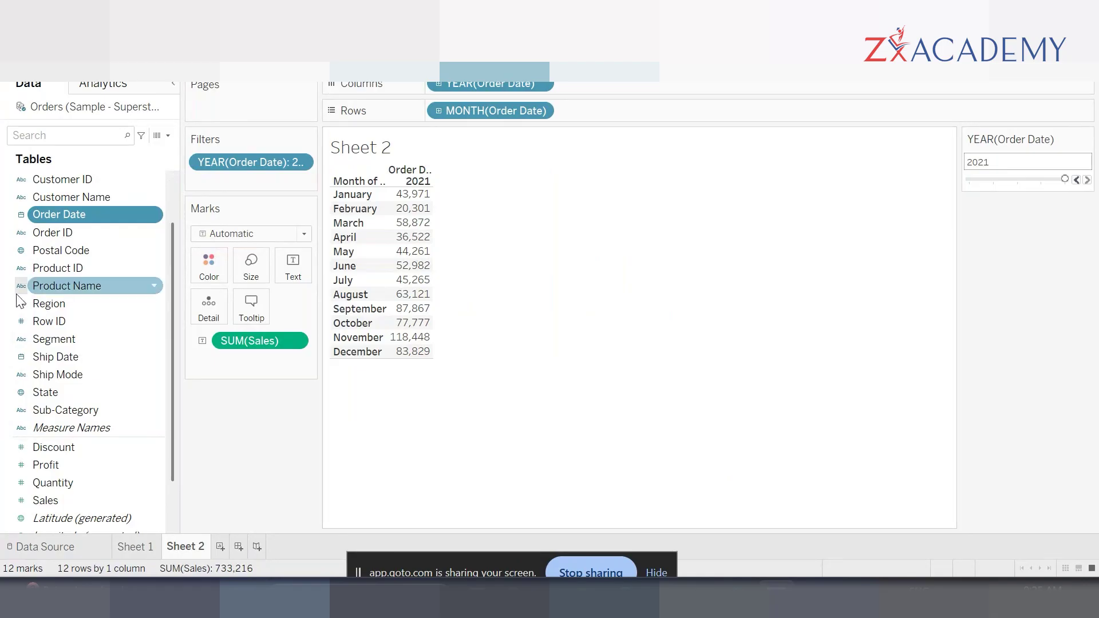
# Step: Remove the Order Date year filter from Sheet 2
pyautogui.moveTo(263, 166); pyautogui.dragTo(287, 417)
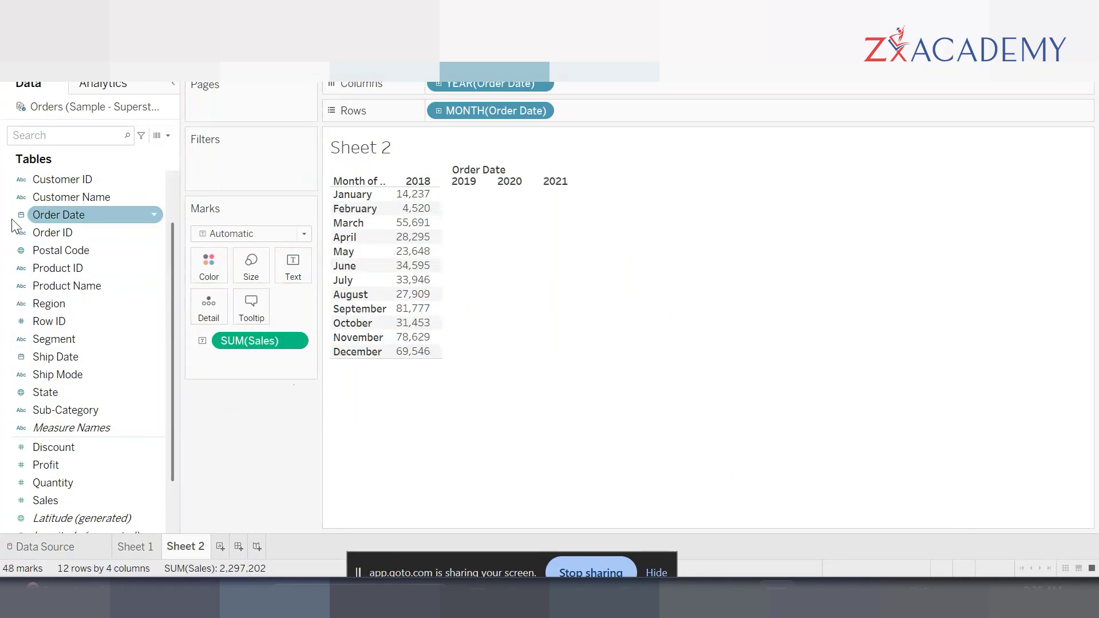
pyautogui.moveTo(80, 218)
pyautogui.mouseDown()
pyautogui.moveTo(123, 226)
pyautogui.moveTo(253, 173)
pyautogui.moveTo(77, 221)
pyautogui.mouseUp()
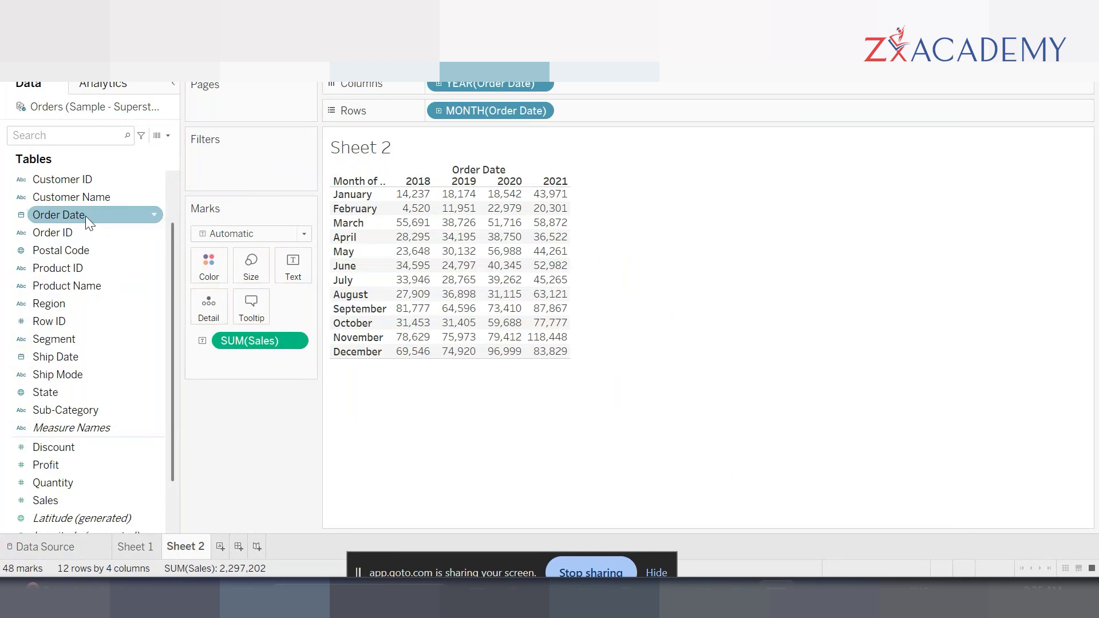
pyautogui.rightClick(85, 215)
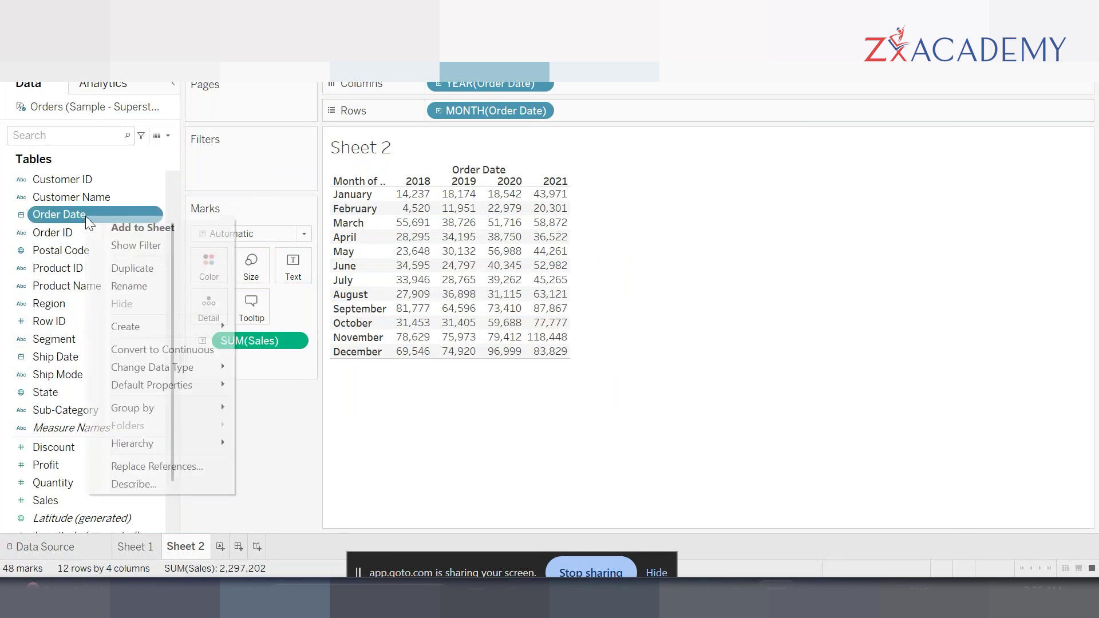
pyautogui.click(426, 463)
# Step: Add Order Date as a filter on Sheet 2, choose Range of Dates as its type, and open the range settings
pyautogui.moveTo(81, 217); pyautogui.dragTo(246, 164)
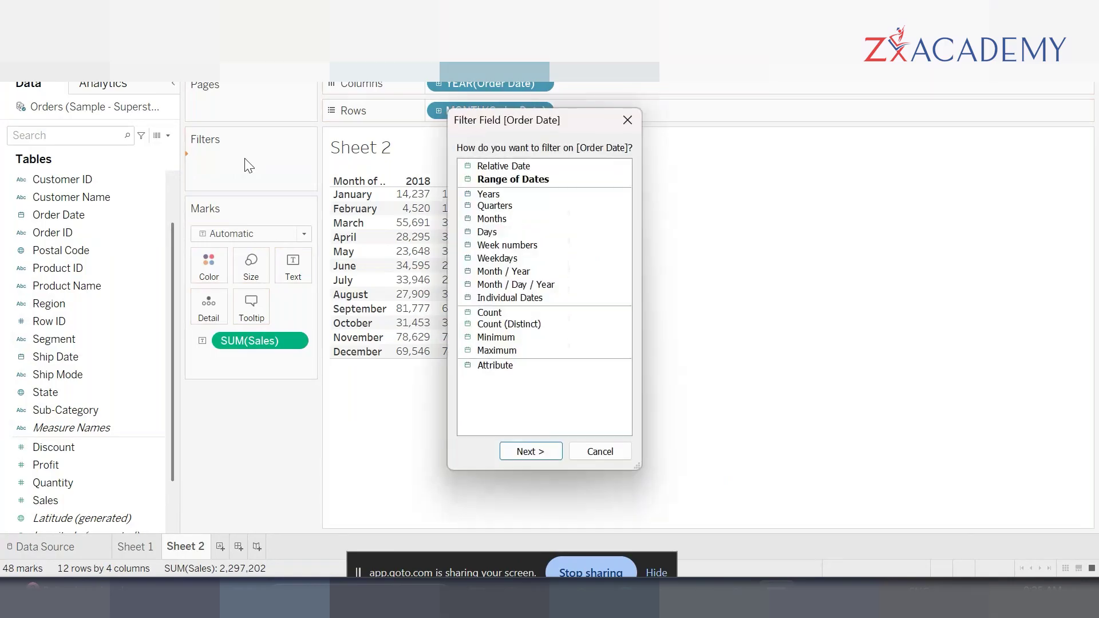
pyautogui.click(506, 168)
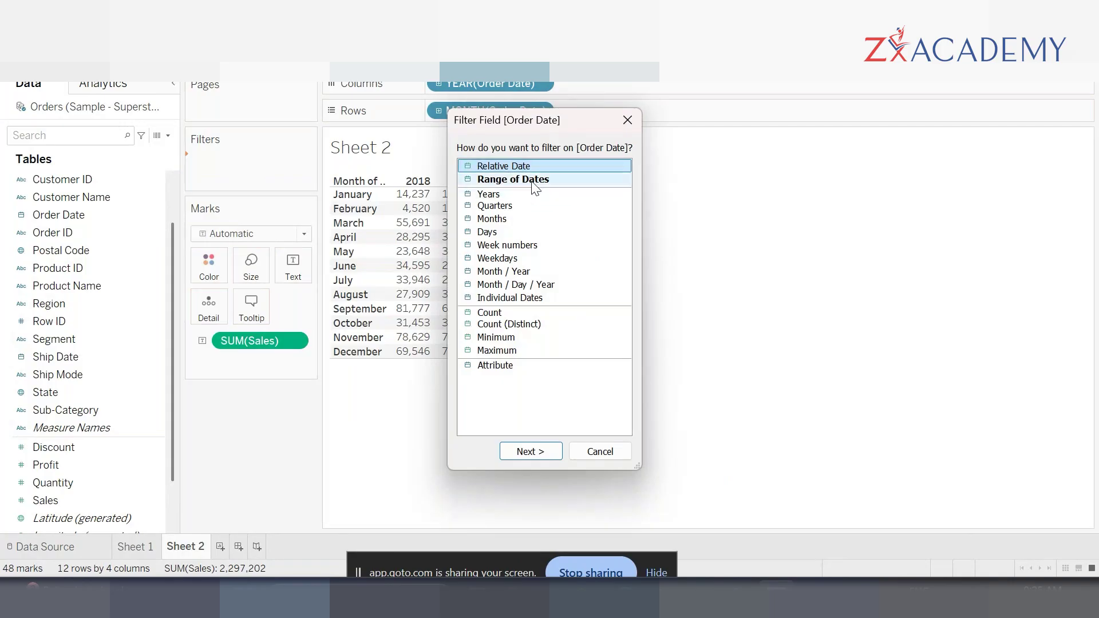
pyautogui.click(536, 182)
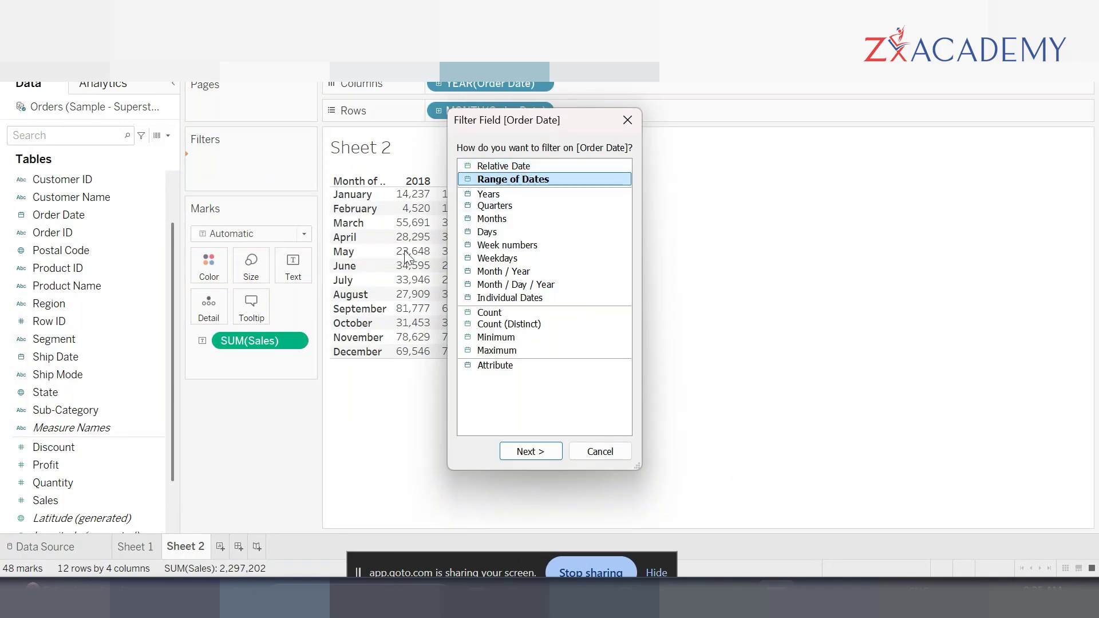
pyautogui.click(529, 451)
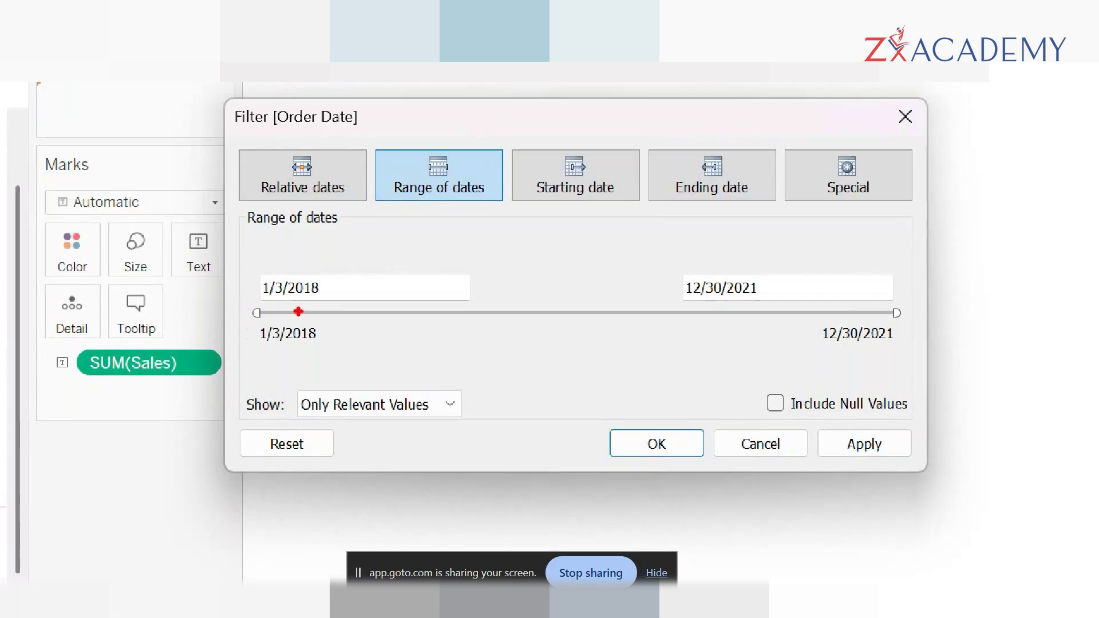
pyautogui.moveTo(280, 305); pyautogui.dragTo(295, 304)
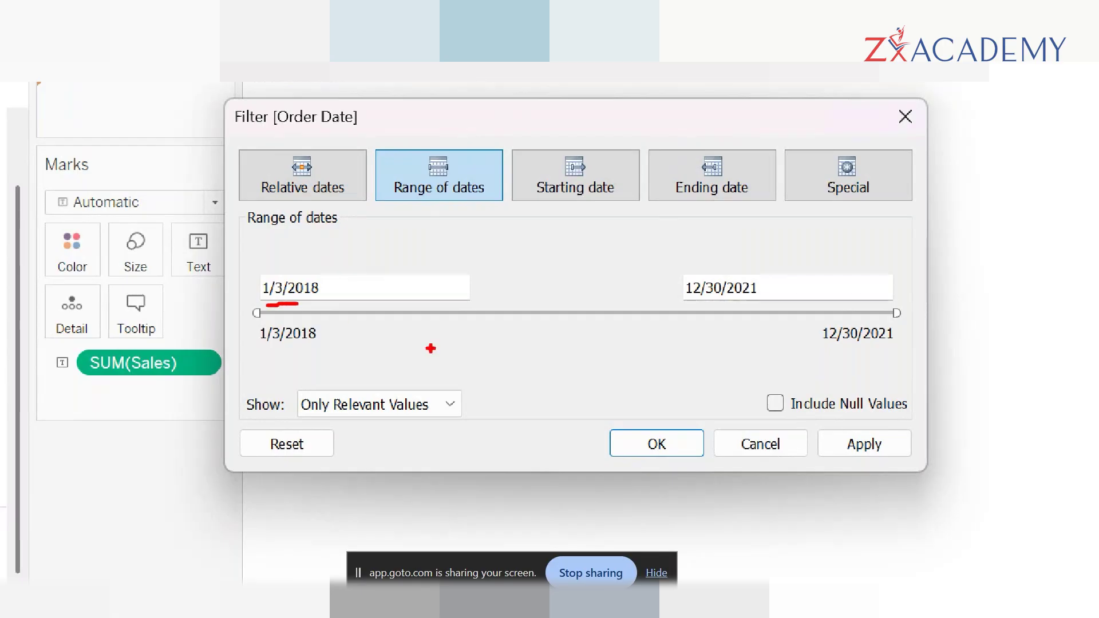
pyautogui.moveTo(701, 272); pyautogui.dragTo(779, 273)
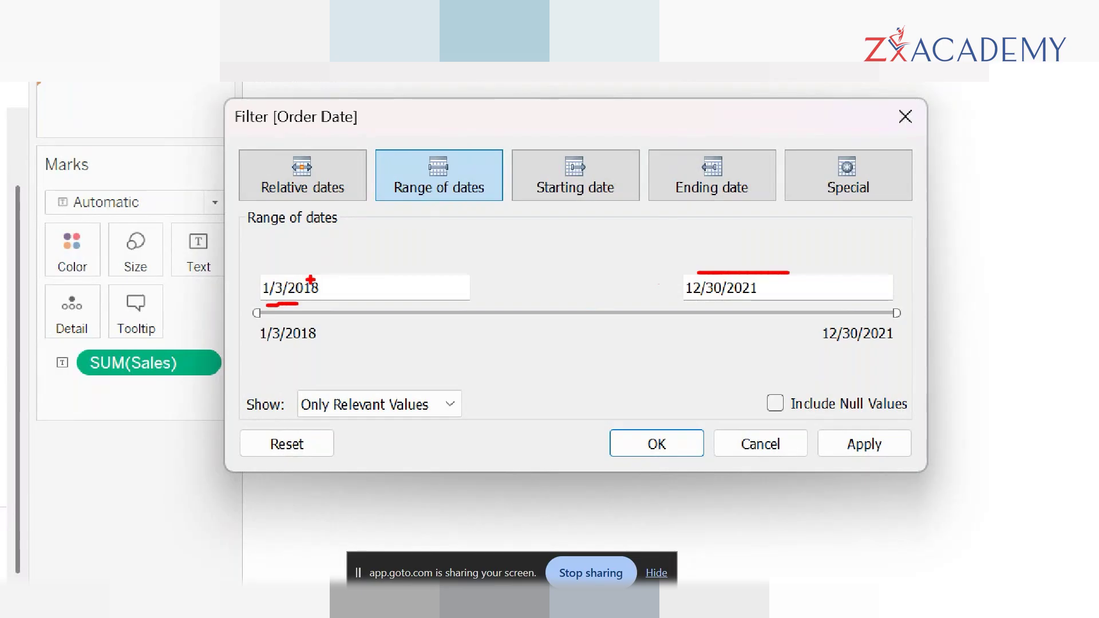
pyautogui.moveTo(325, 277); pyautogui.dragTo(735, 272)
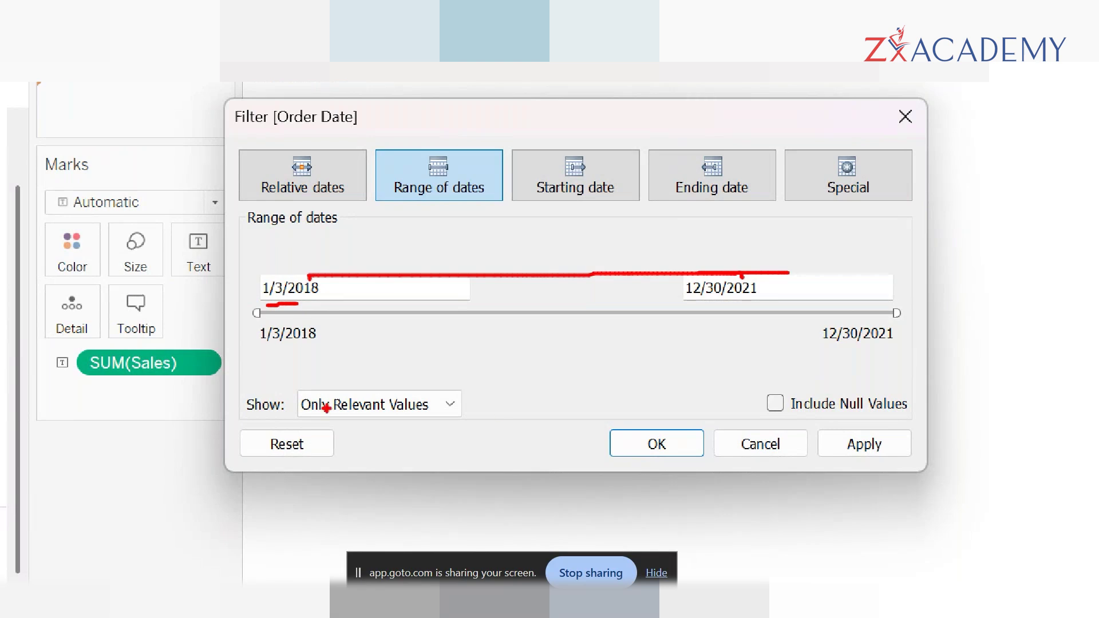
pyautogui.moveTo(256, 314); pyautogui.dragTo(219, 373)
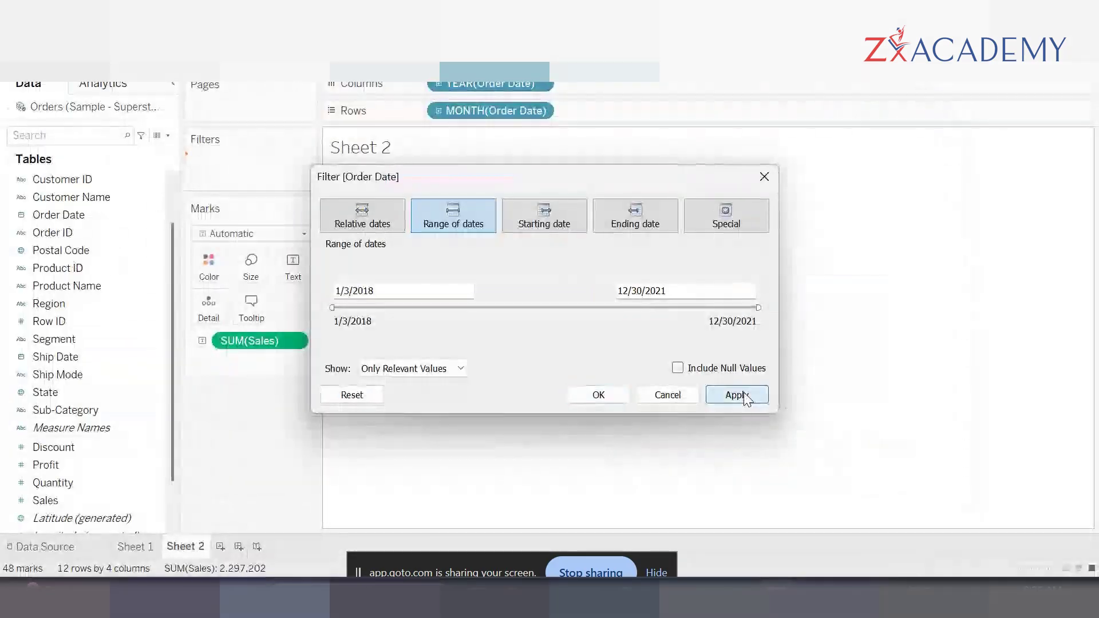
# Step: Apply the full Order Date range of 1/3/2018 to 12/30/2021 and show the filter control on Sheet 2
pyautogui.click(864, 444)
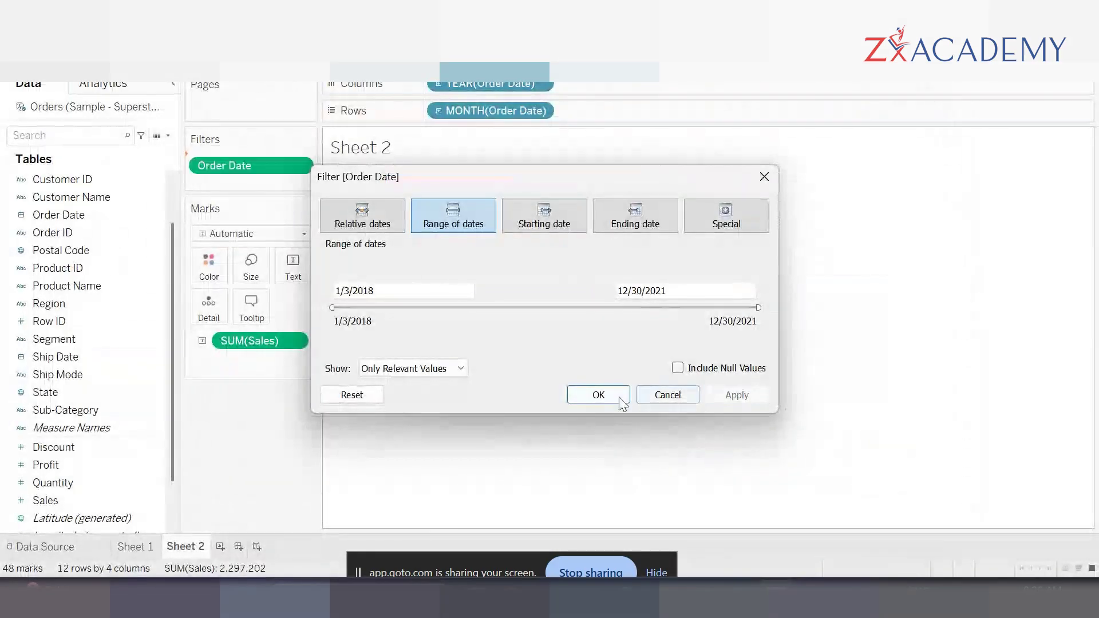
pyautogui.click(609, 397)
pyautogui.rightClick(266, 158)
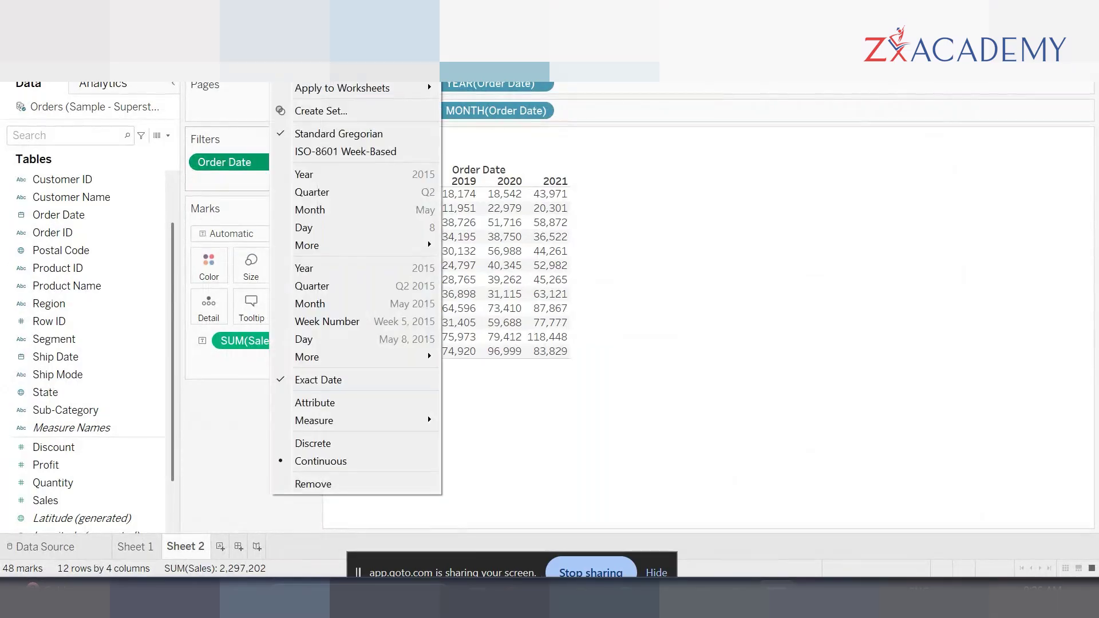
pyautogui.click(338, 47)
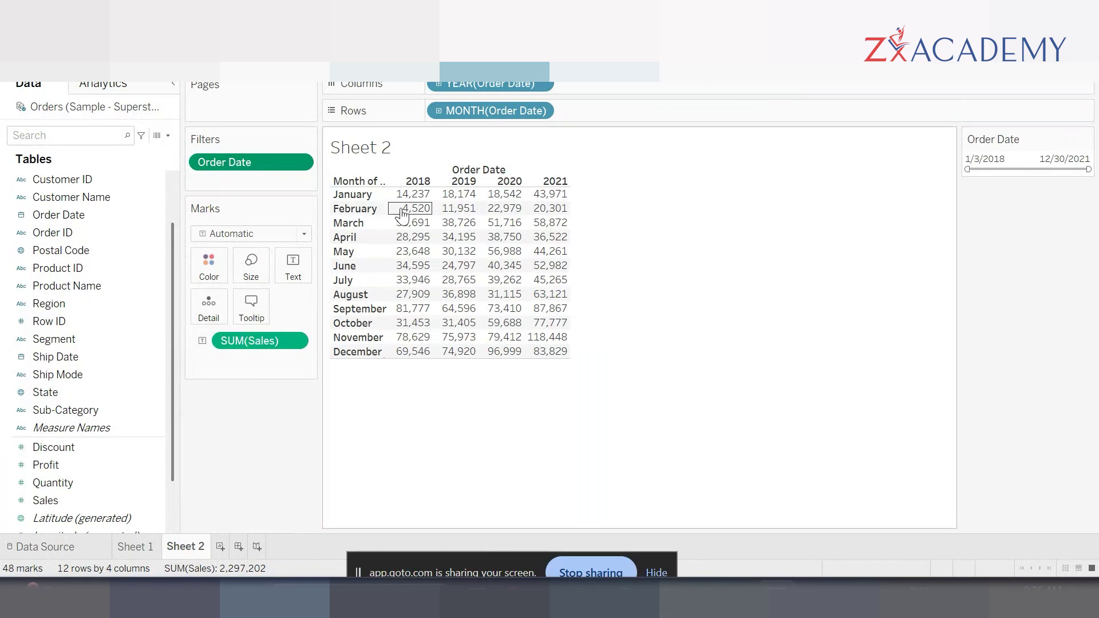
# Step: Narrow the Order Date range with its slider to about 3/14/2019 through 2/18/2021
pyautogui.moveTo(973, 170); pyautogui.dragTo(1008, 170)
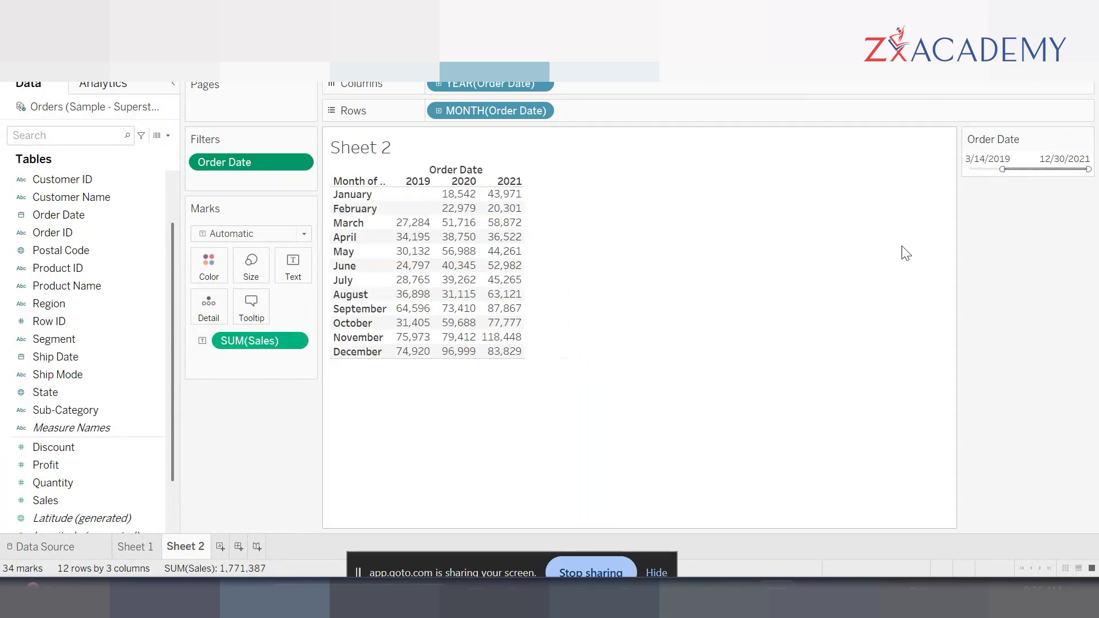
pyautogui.moveTo(1088, 169); pyautogui.dragTo(1063, 170)
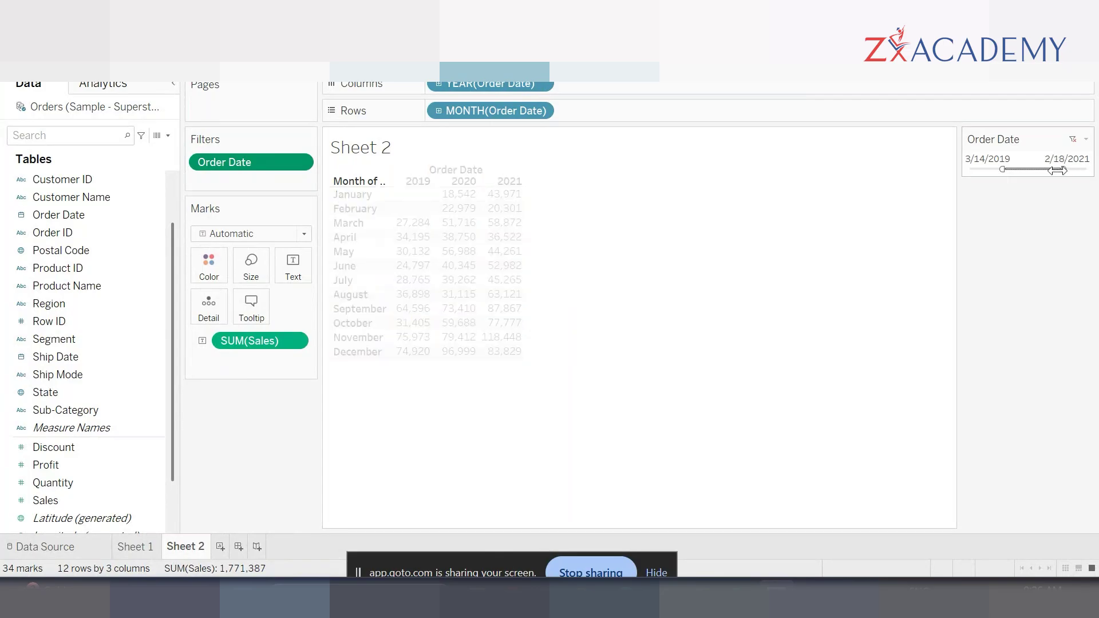
# Step: Pick June 1, 2019 as the start date and February 28, 2021 as the end date from the Order Date filter's calendars
pyautogui.click(1025, 158)
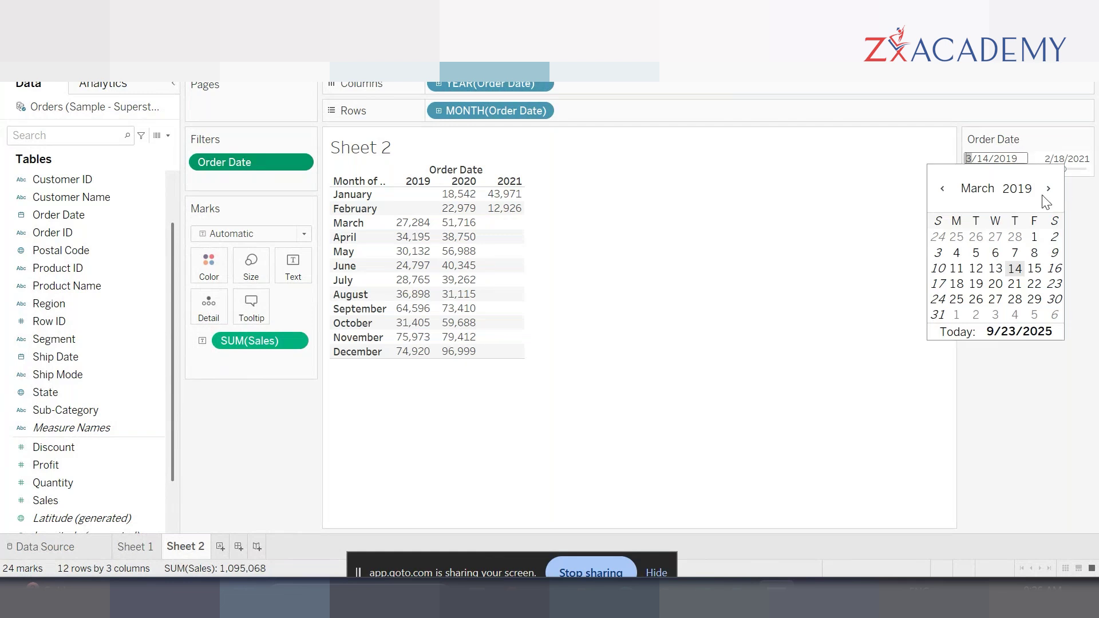
pyautogui.click(978, 190)
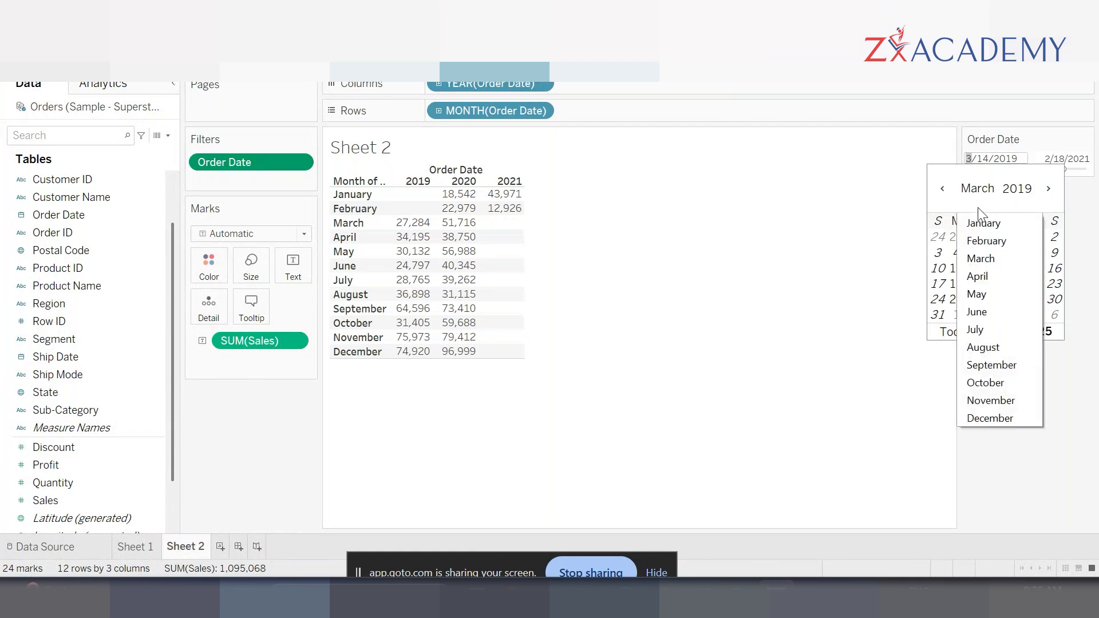
pyautogui.click(1000, 312)
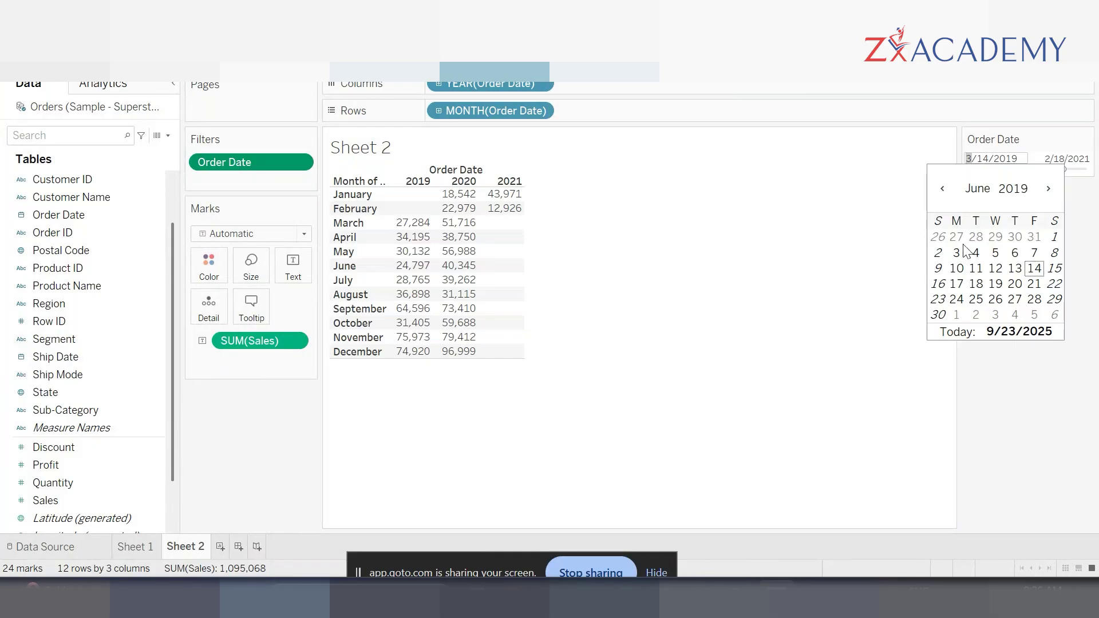
pyautogui.click(1054, 237)
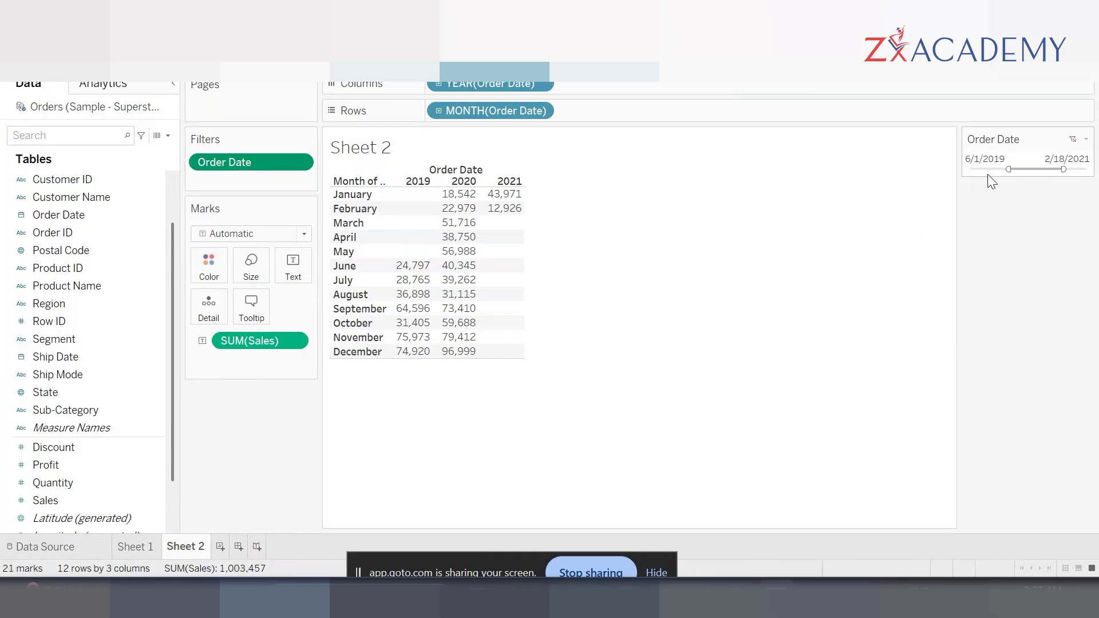
pyautogui.click(1066, 159)
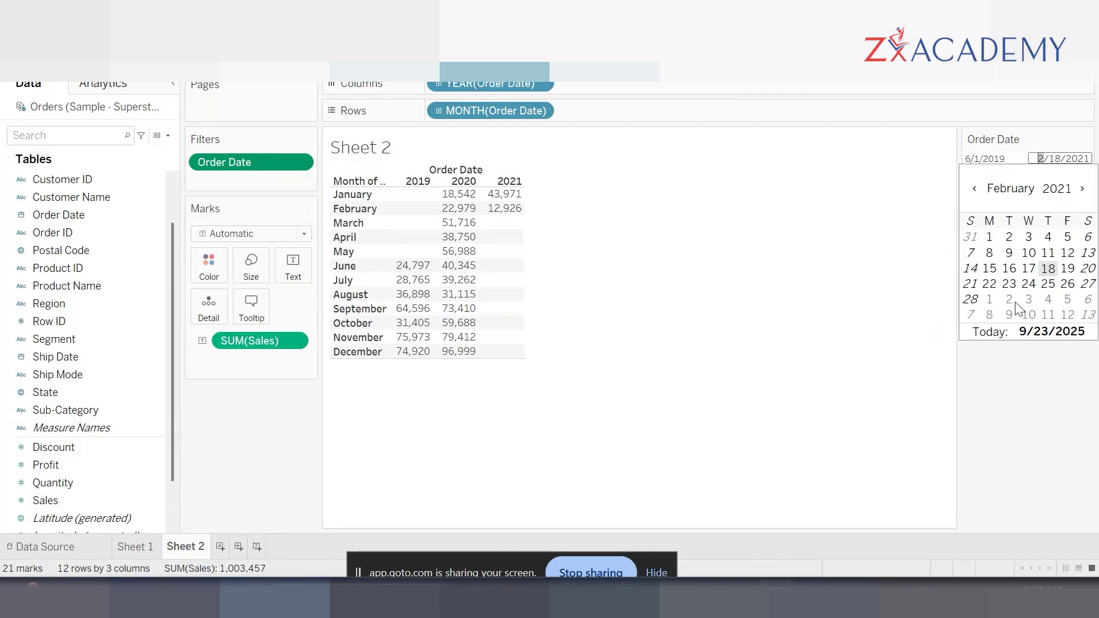
pyautogui.click(974, 300)
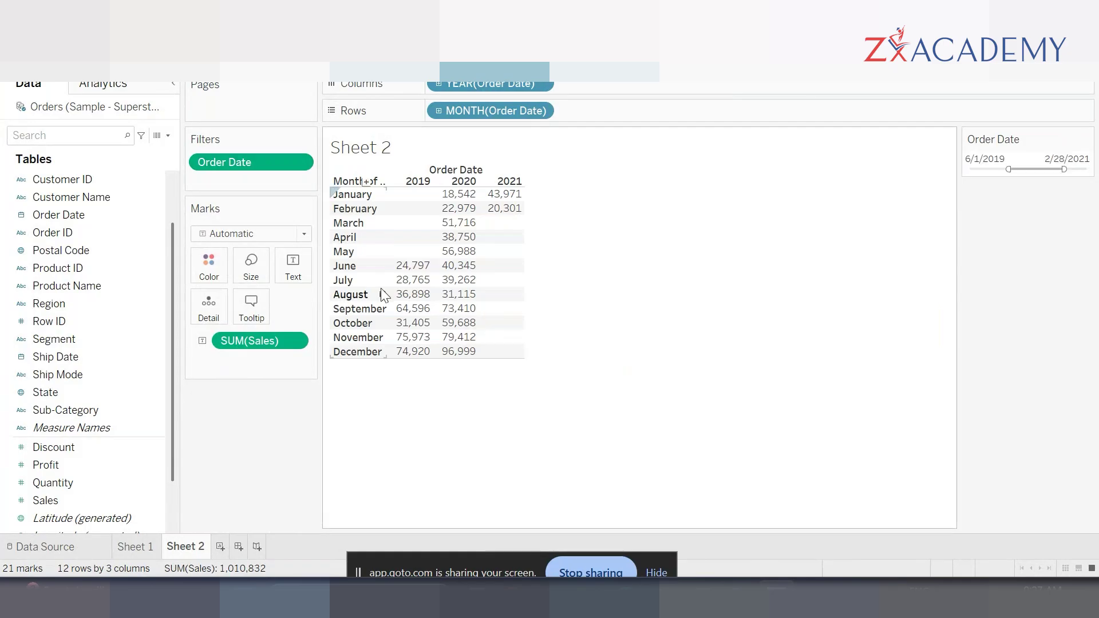
pyautogui.moveTo(439, 254)
pyautogui.moveTo(427, 316)
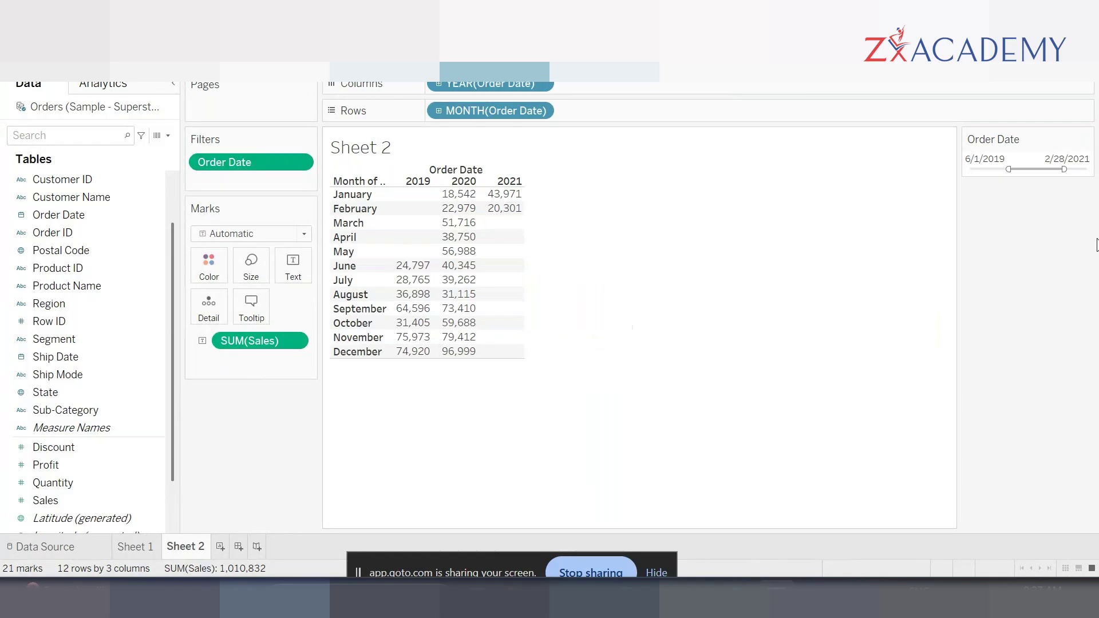
# Step: Widen the Order Date range with its slider to about 1/9/2019 through 8/23/2021
pyautogui.moveTo(1006, 170); pyautogui.dragTo(997, 170)
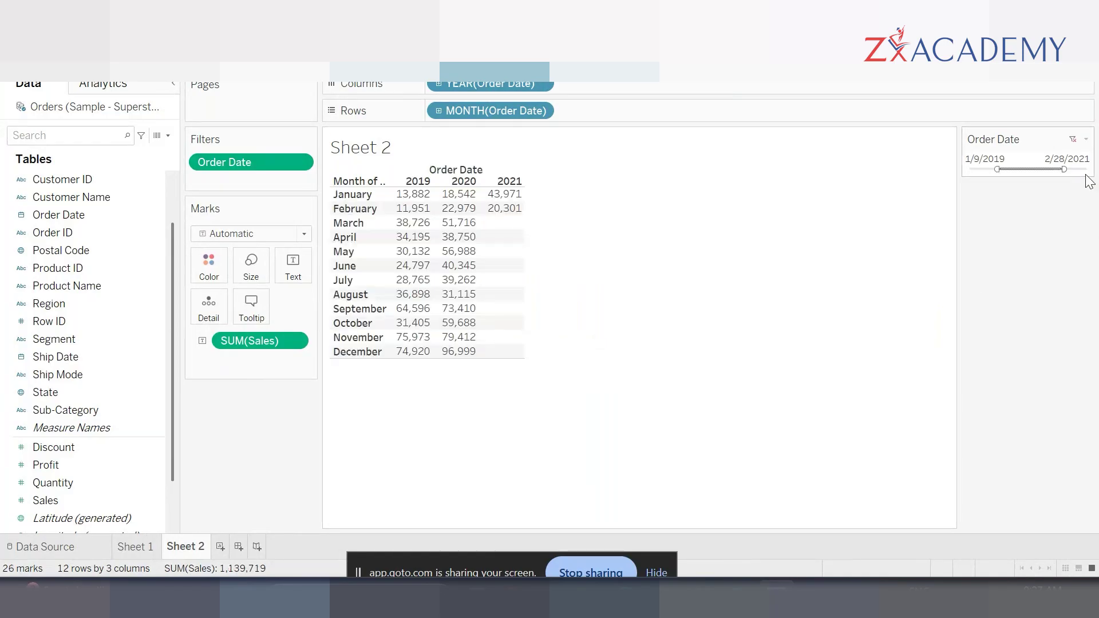
pyautogui.moveTo(1064, 167); pyautogui.dragTo(1078, 169)
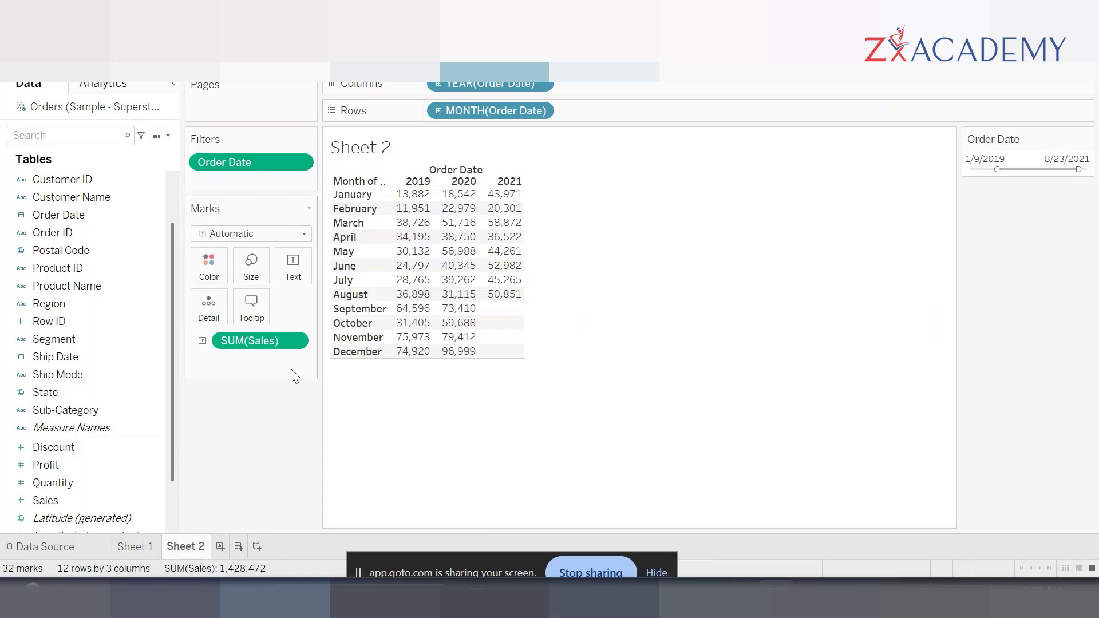
# Step: Duplicate Sheet 2 and change the copy's Order Date filter to relative dates with the period Today
pyautogui.rightClick(185, 547)
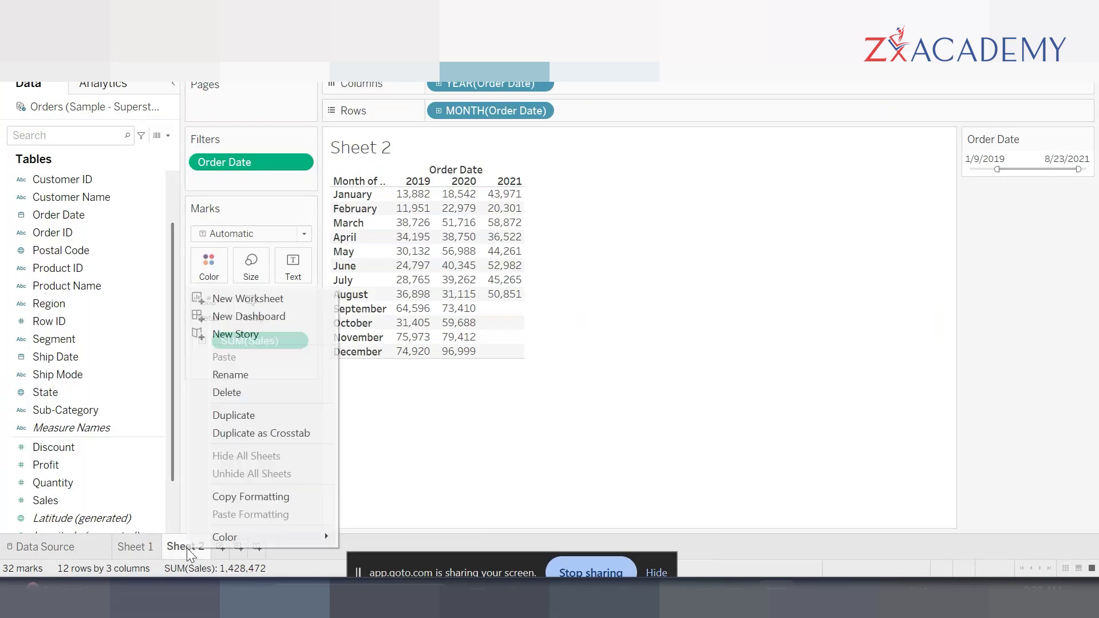
pyautogui.click(267, 418)
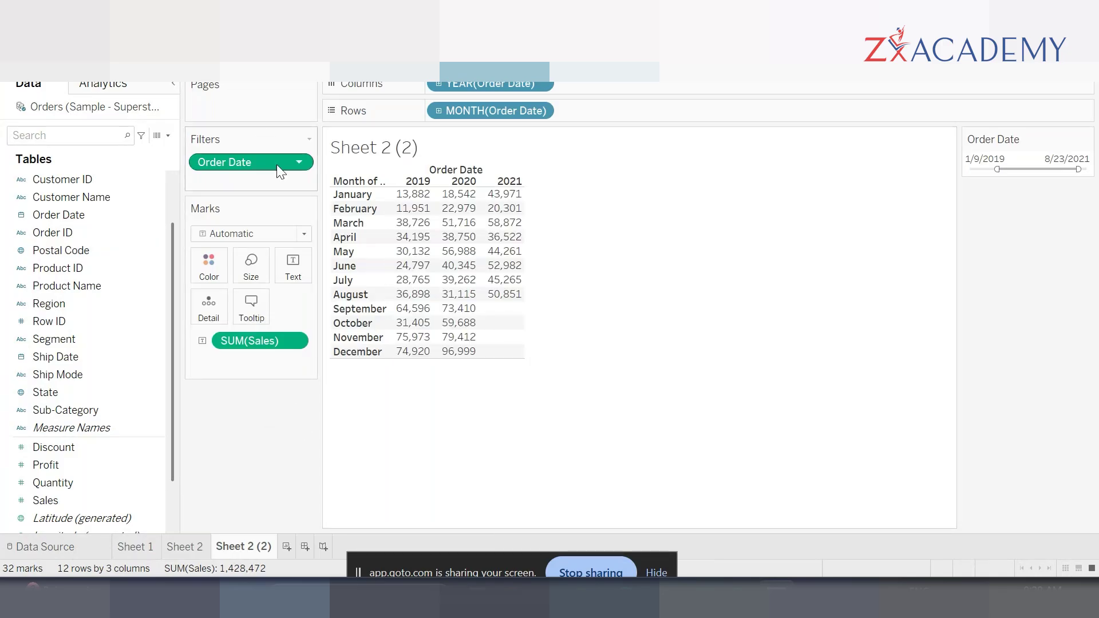
pyautogui.click(295, 163)
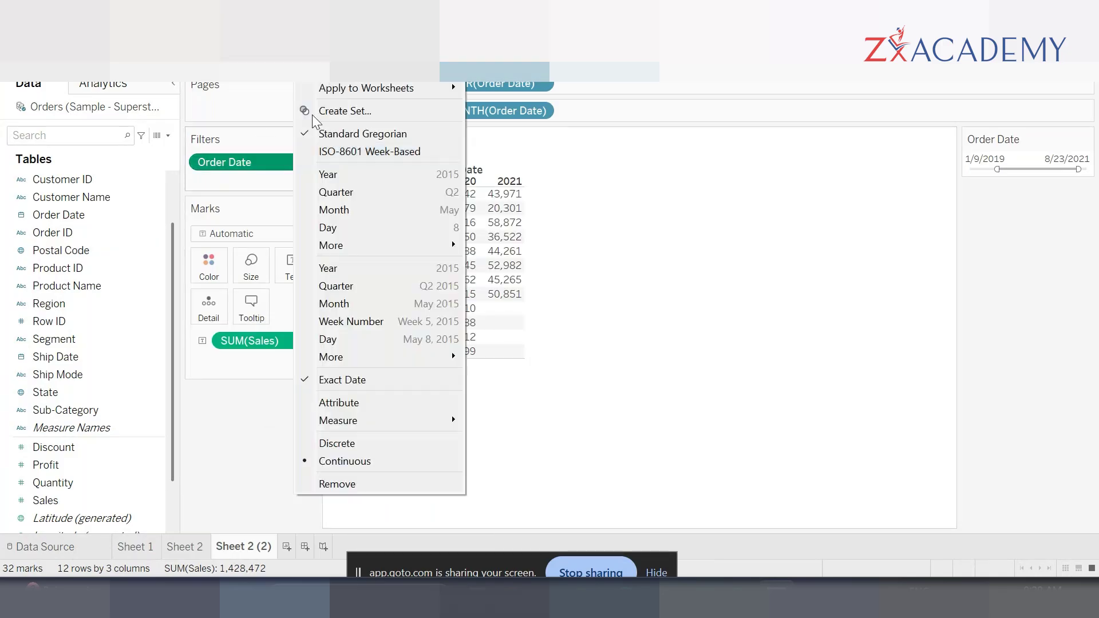
pyautogui.click(355, 30)
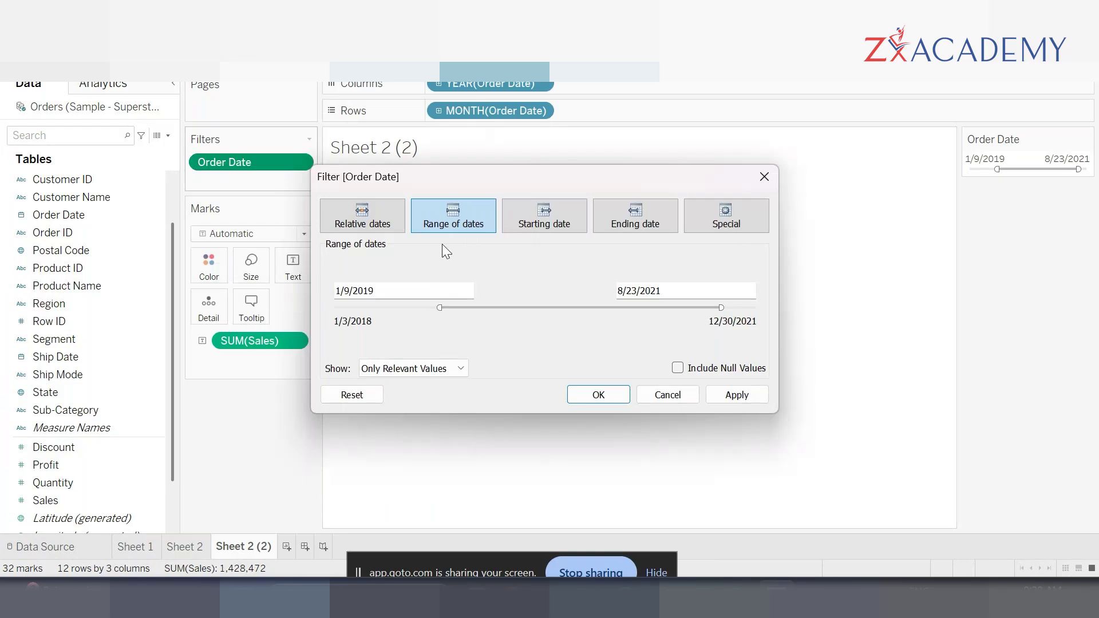
pyautogui.click(346, 221)
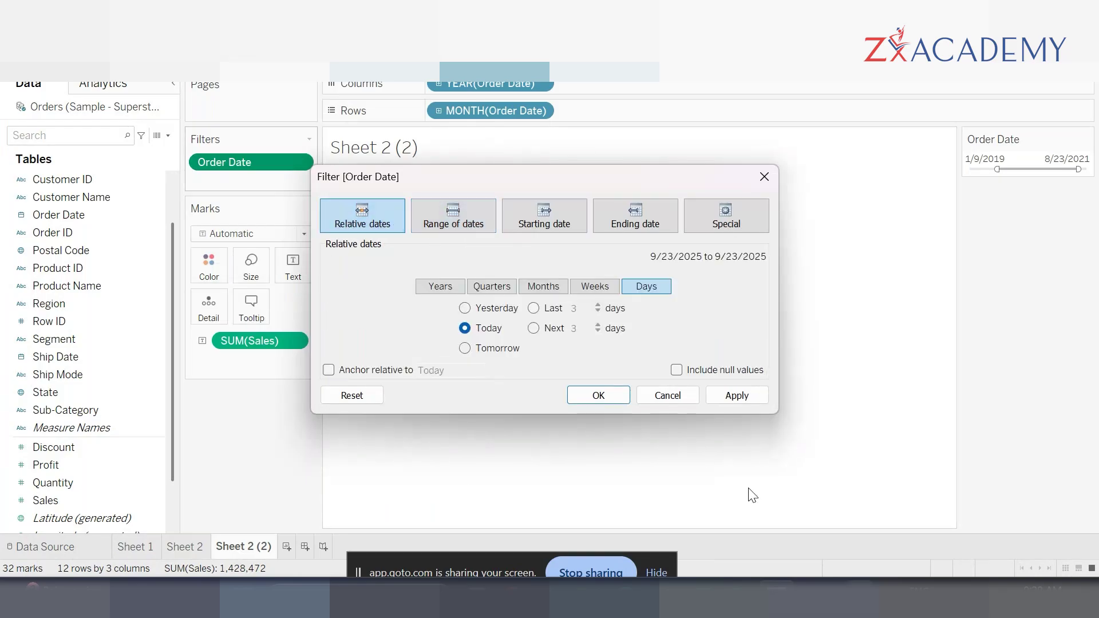
pyautogui.click(730, 388)
pyautogui.click(595, 395)
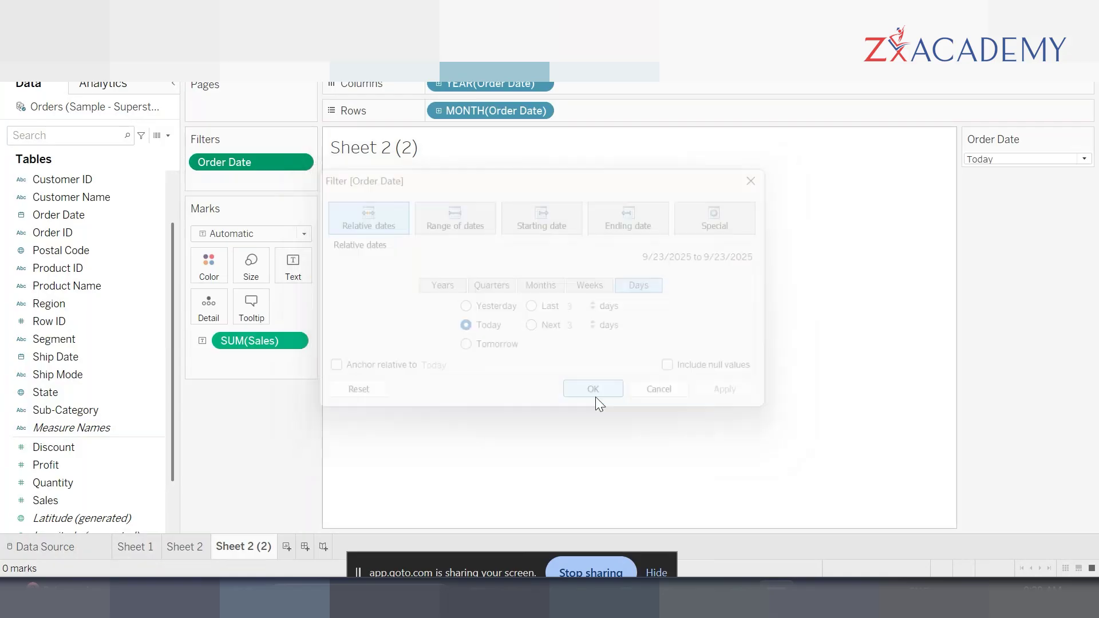
# Step: Keep Relative Date as the Order Date filter's control type and set its period to Previous year
pyautogui.click(1086, 139)
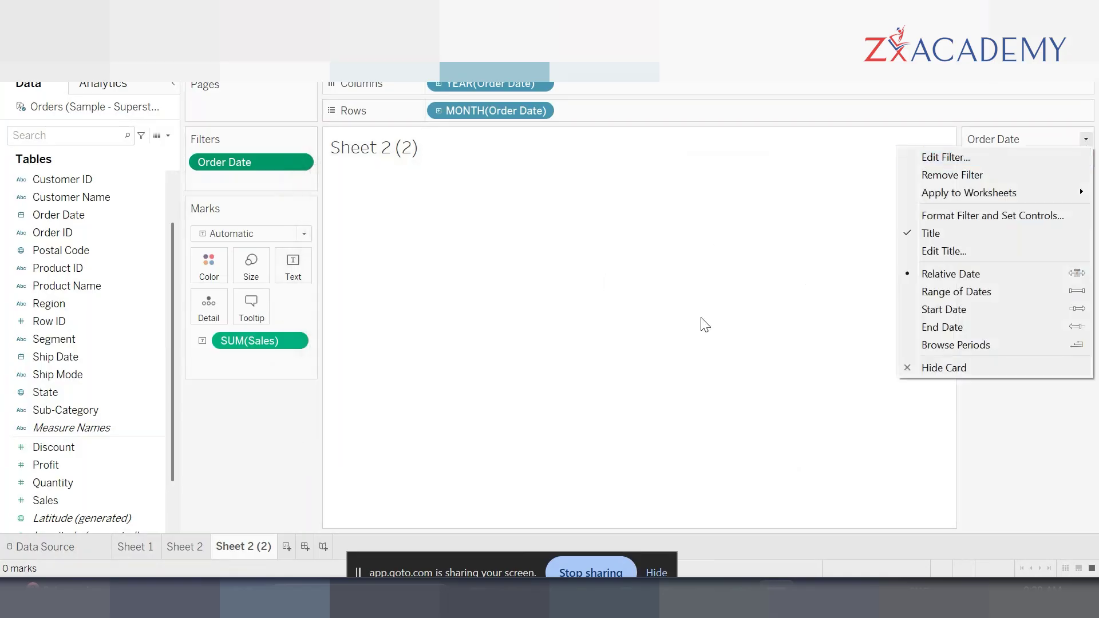
pyautogui.click(678, 292)
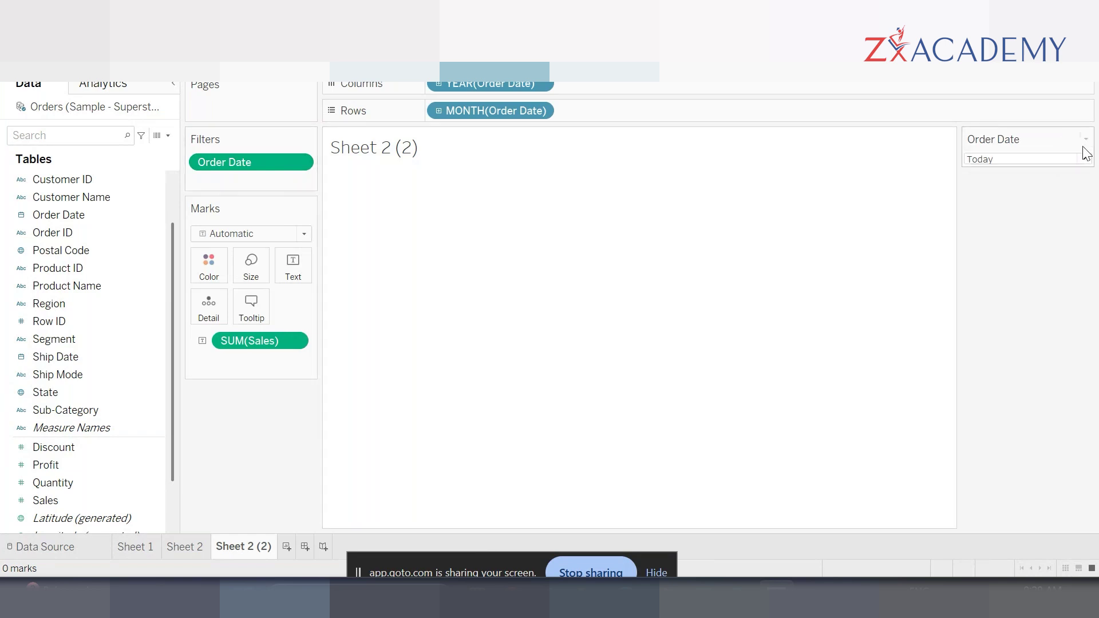
pyautogui.click(1084, 140)
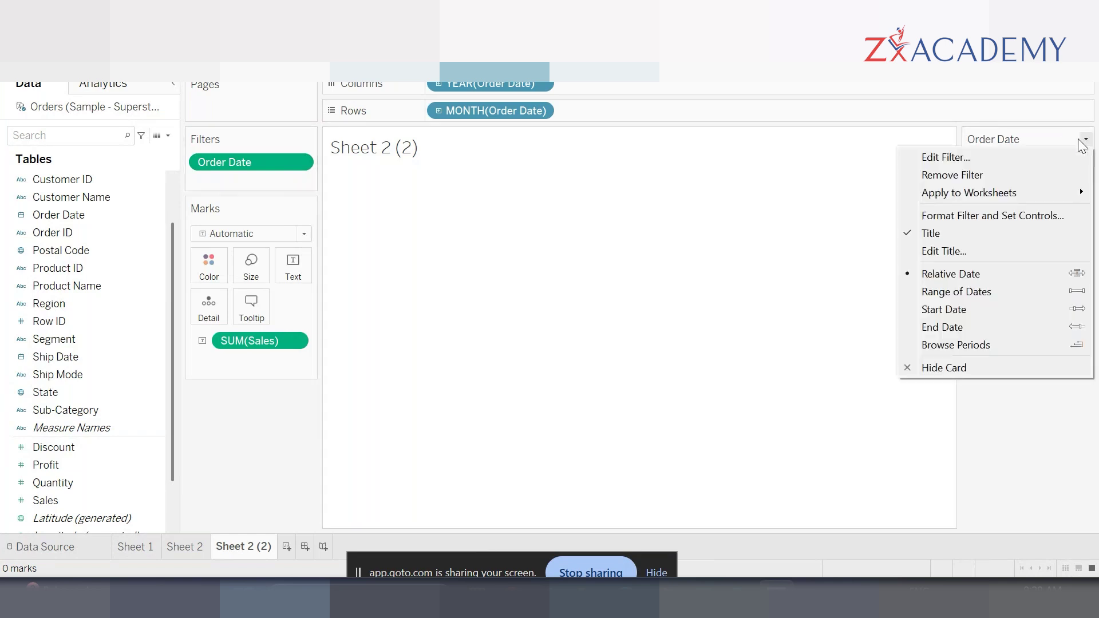
pyautogui.click(968, 276)
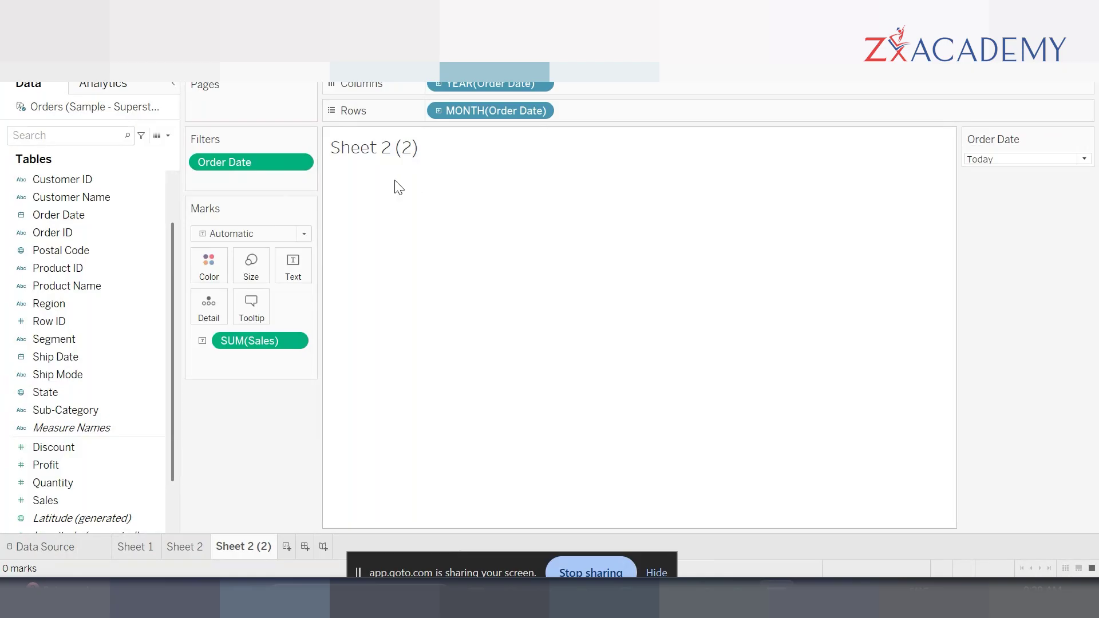
pyautogui.click(1084, 160)
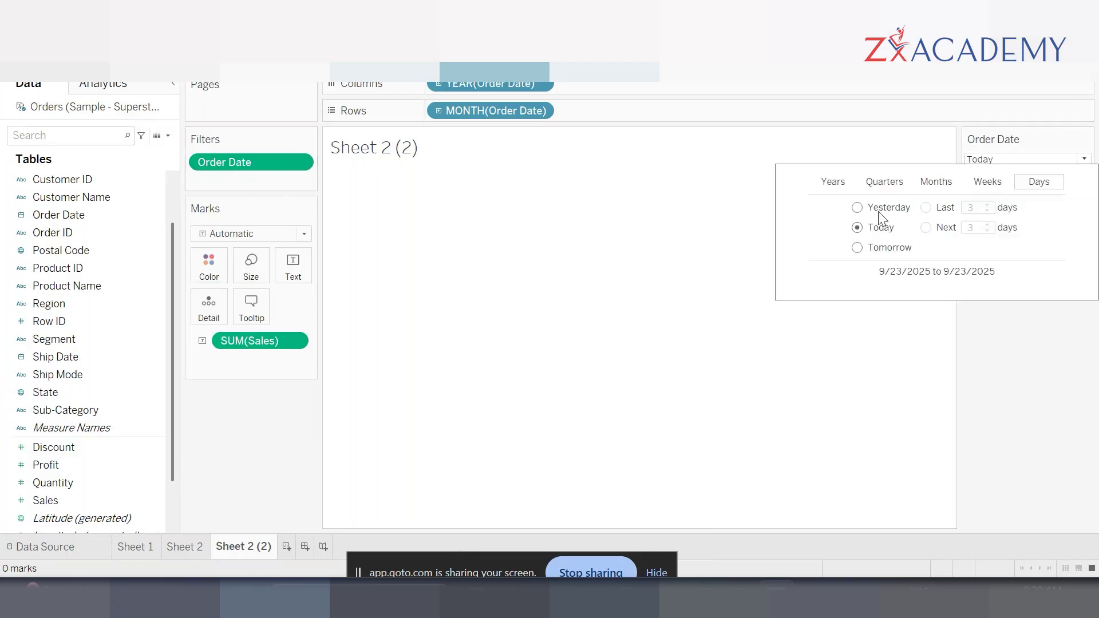
pyautogui.click(834, 182)
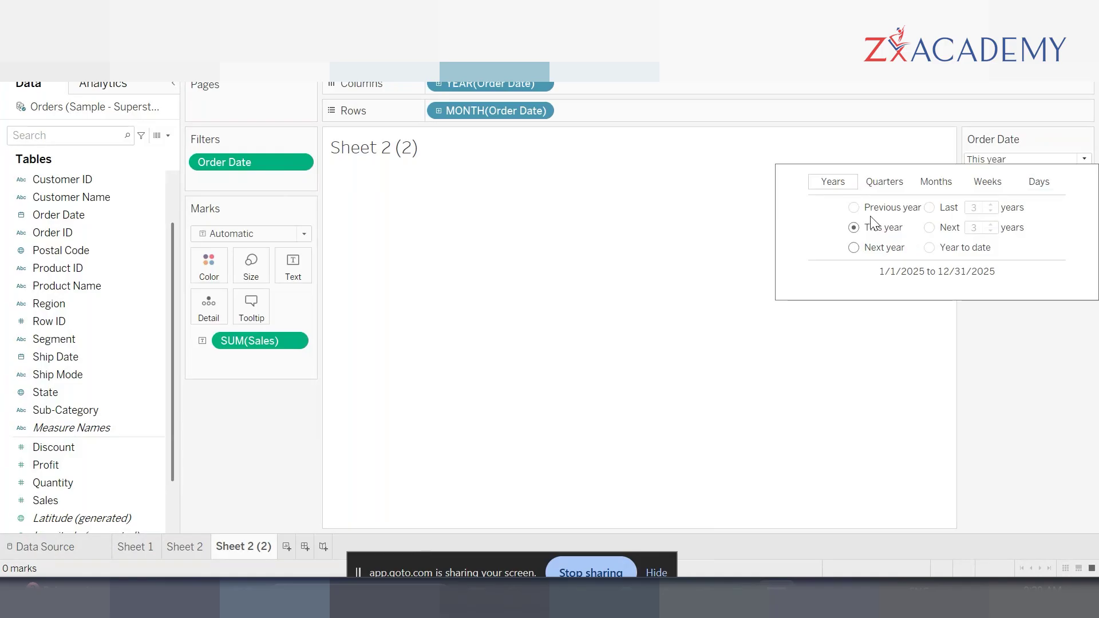
pyautogui.click(854, 208)
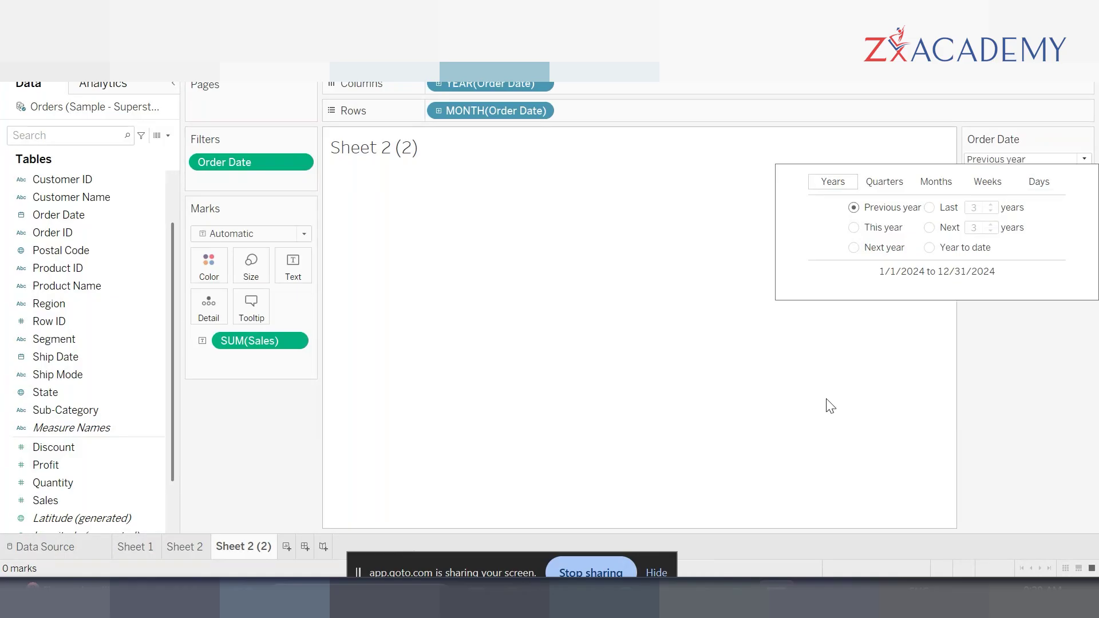
pyautogui.click(842, 354)
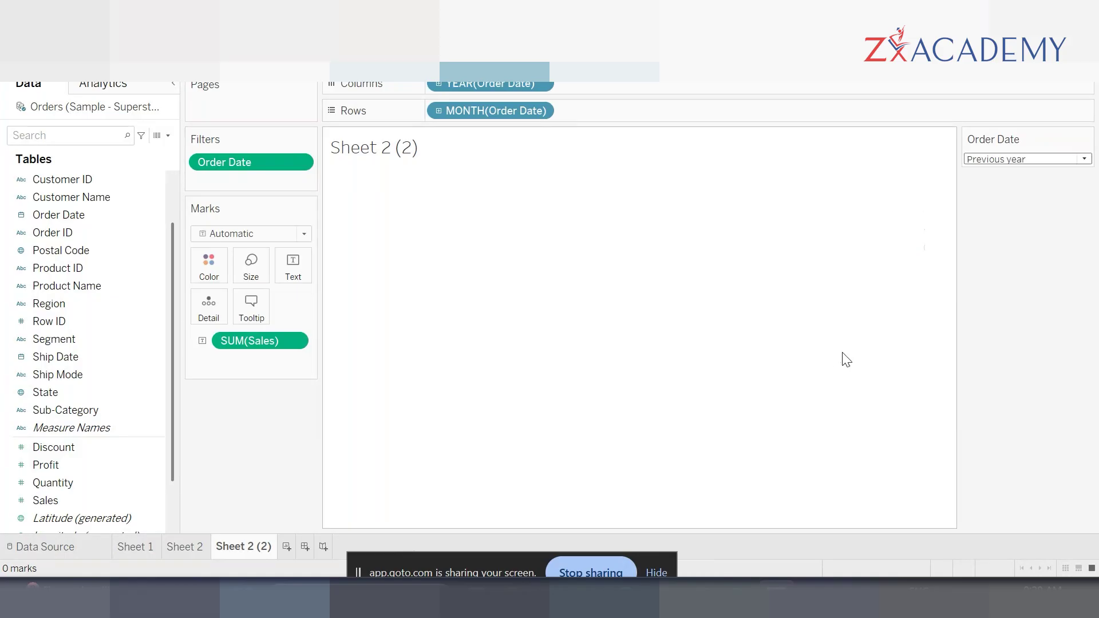
# Step: Set the relative Order Date filter to the last 3 years
pyautogui.click(1084, 159)
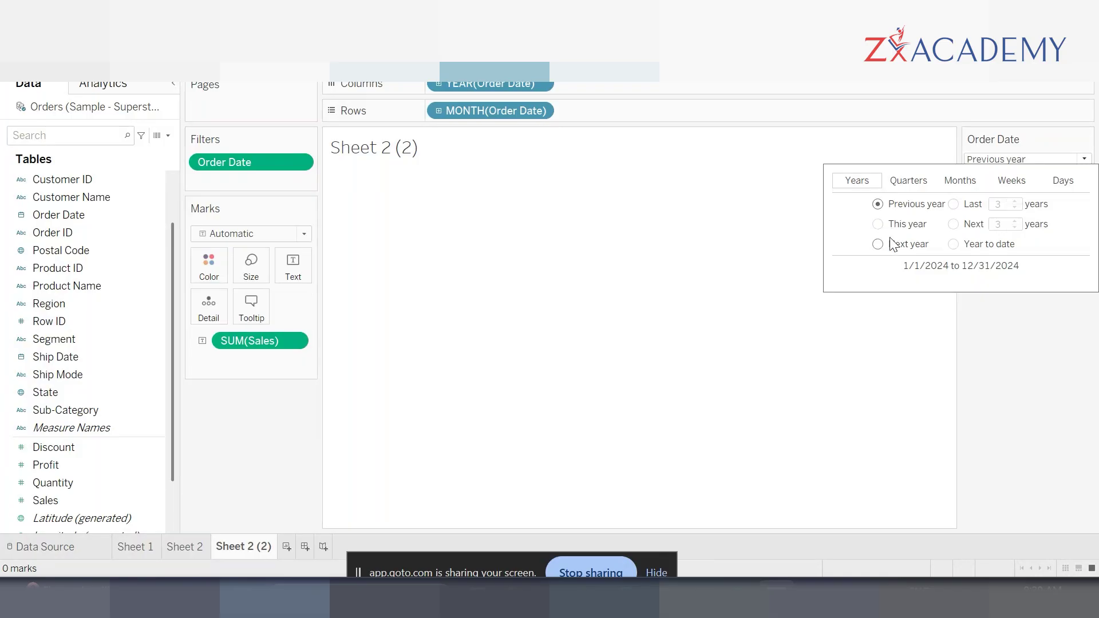
pyautogui.click(967, 204)
pyautogui.click(1036, 435)
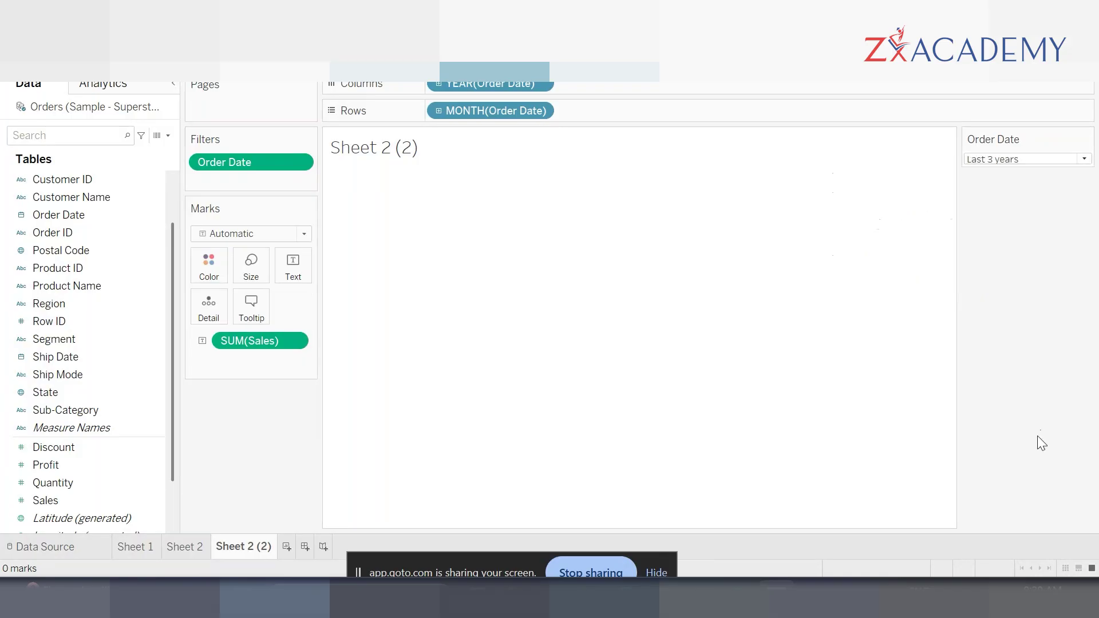
# Step: Extend the relative Order Date filter to the last 7 years
pyautogui.click(1084, 160)
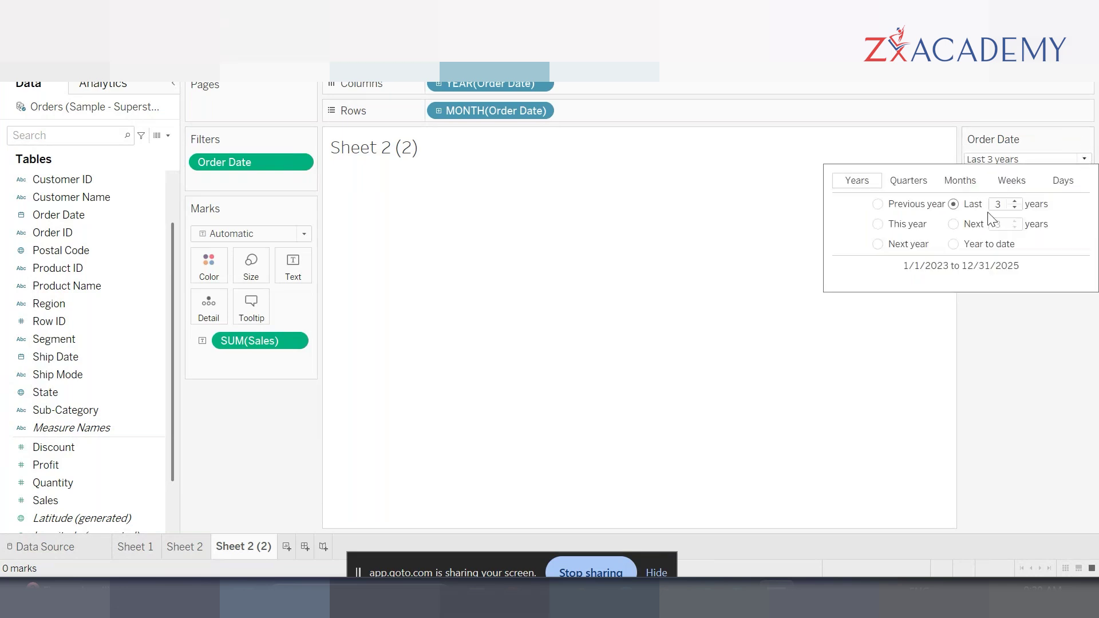
pyautogui.doubleClick(1015, 201)
pyautogui.moveTo(409, 198)
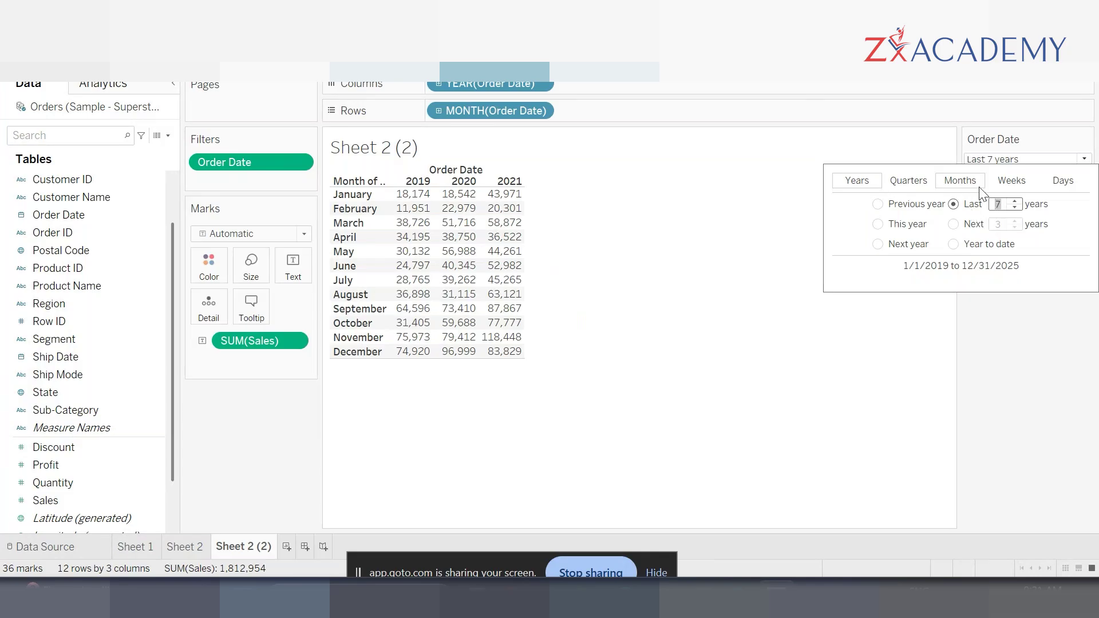
# Step: Switch the relative Order Date filter's unit from years through quarters and months to weeks, keeping the last 7 periods
pyautogui.click(910, 185)
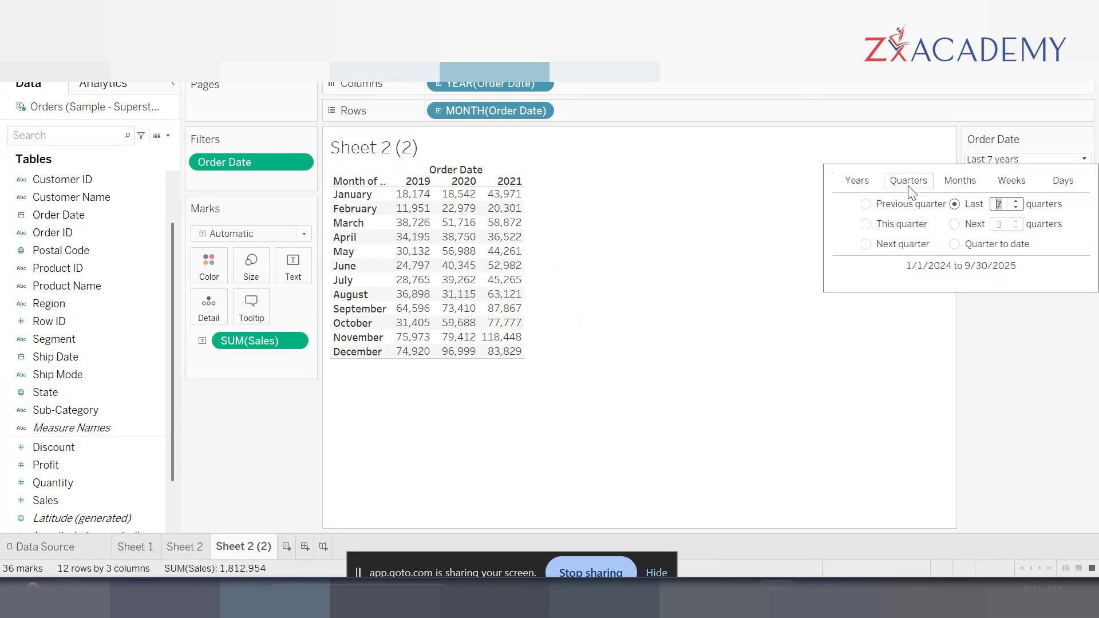
pyautogui.click(975, 189)
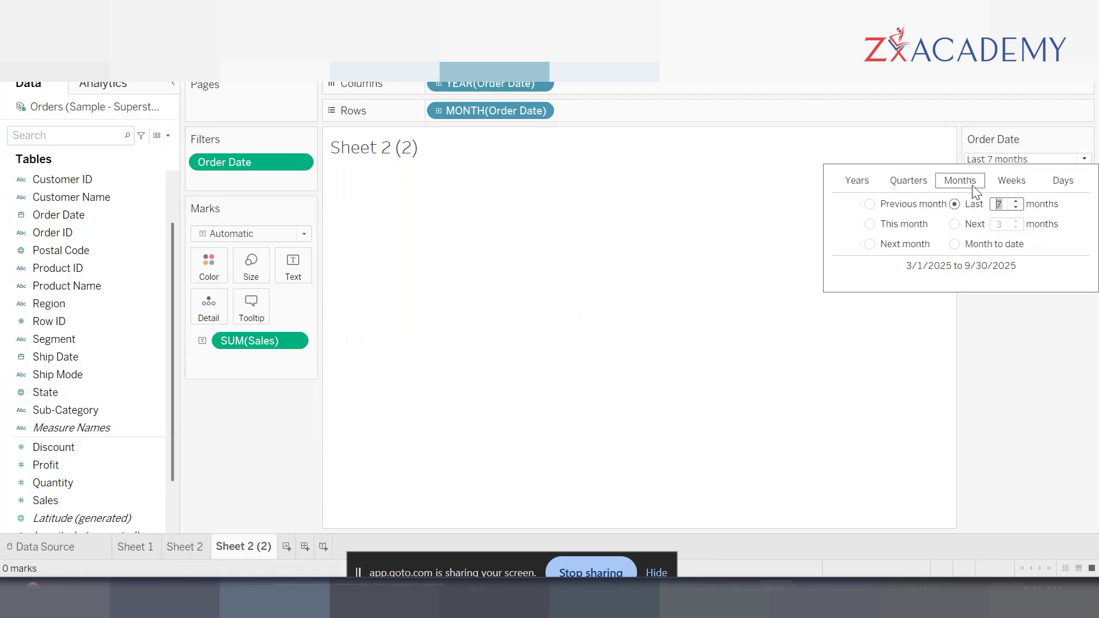
pyautogui.click(1010, 186)
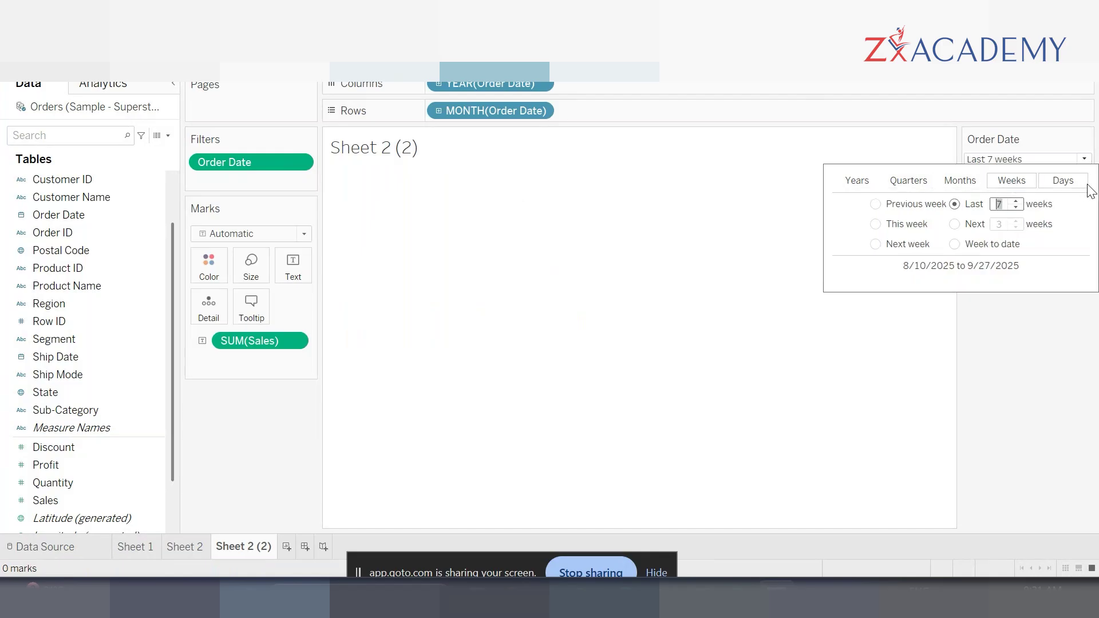
# Step: Try days as the relative Order Date unit, return to years, and try This year, Next year and Previous year as the period
pyautogui.click(1070, 183)
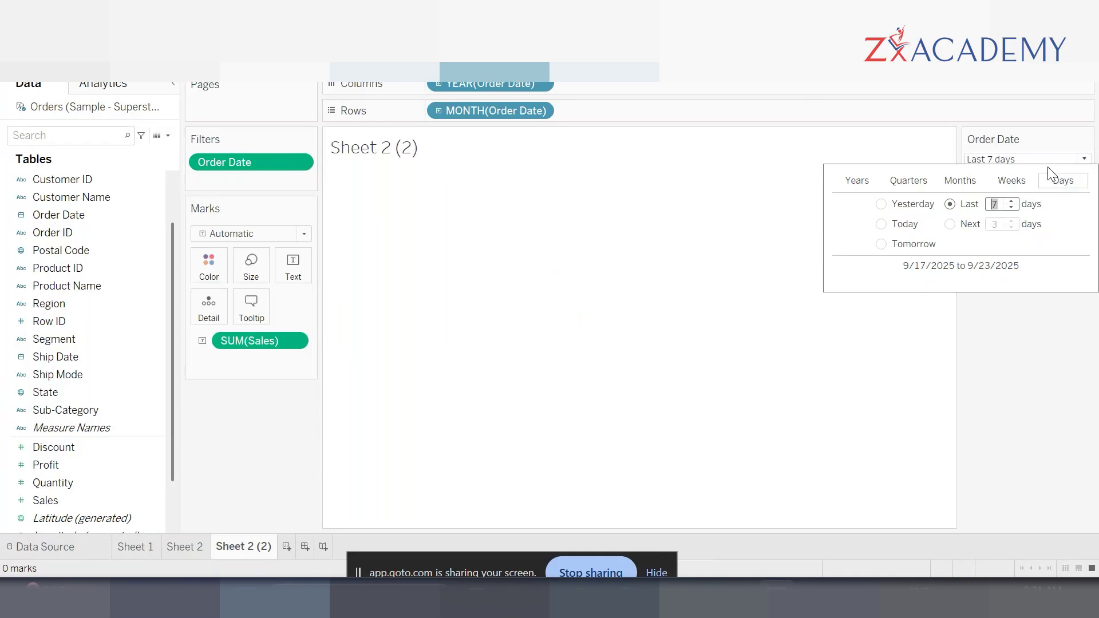
pyautogui.click(855, 181)
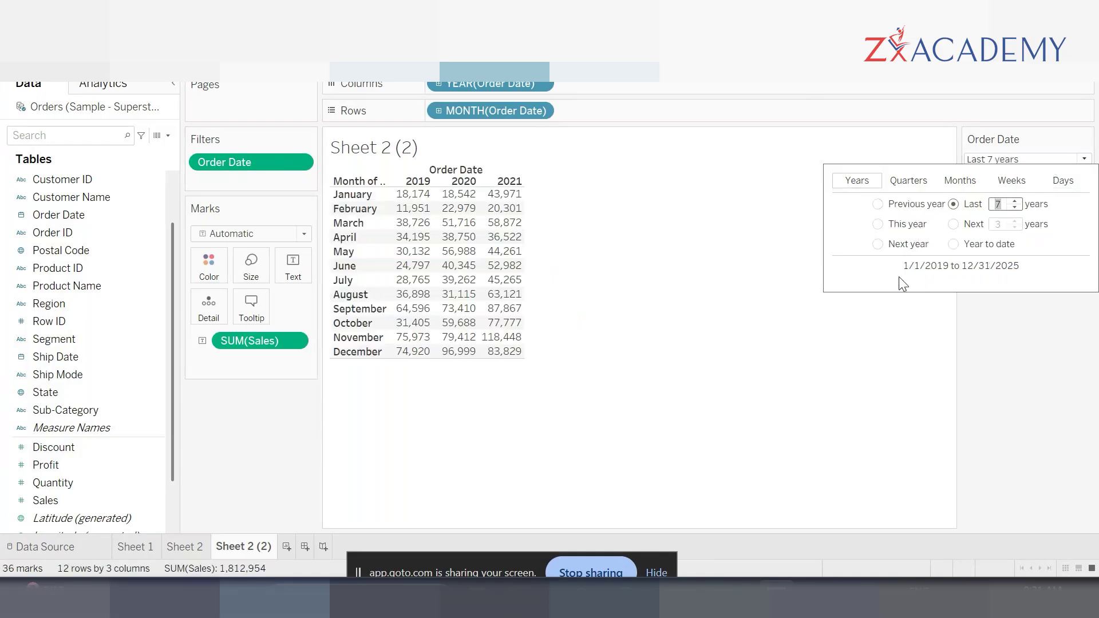
pyautogui.click(906, 225)
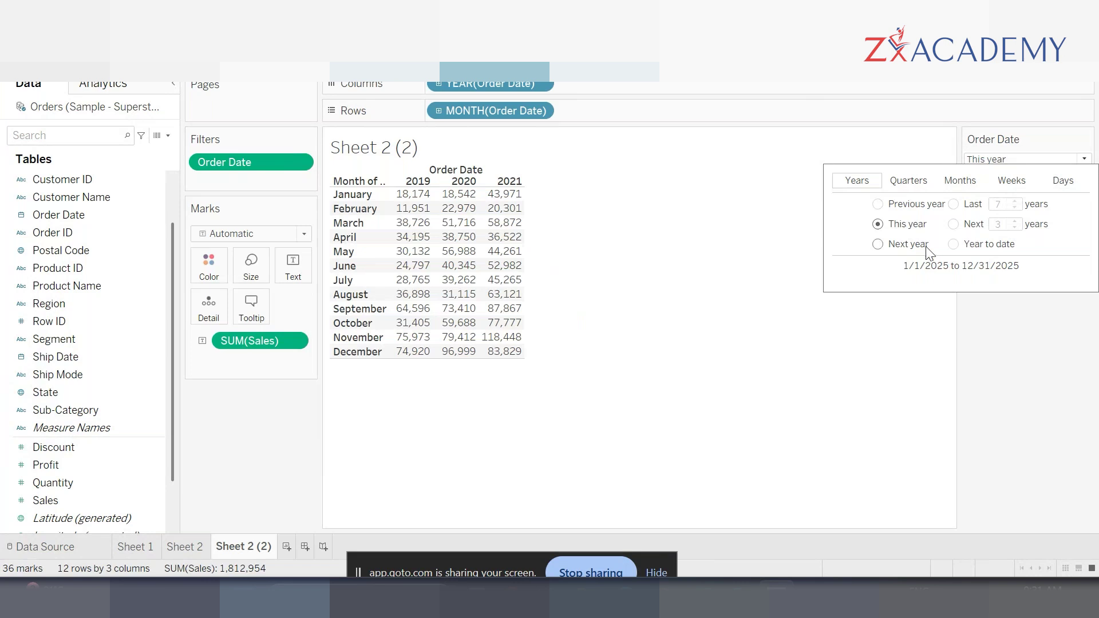
pyautogui.click(919, 246)
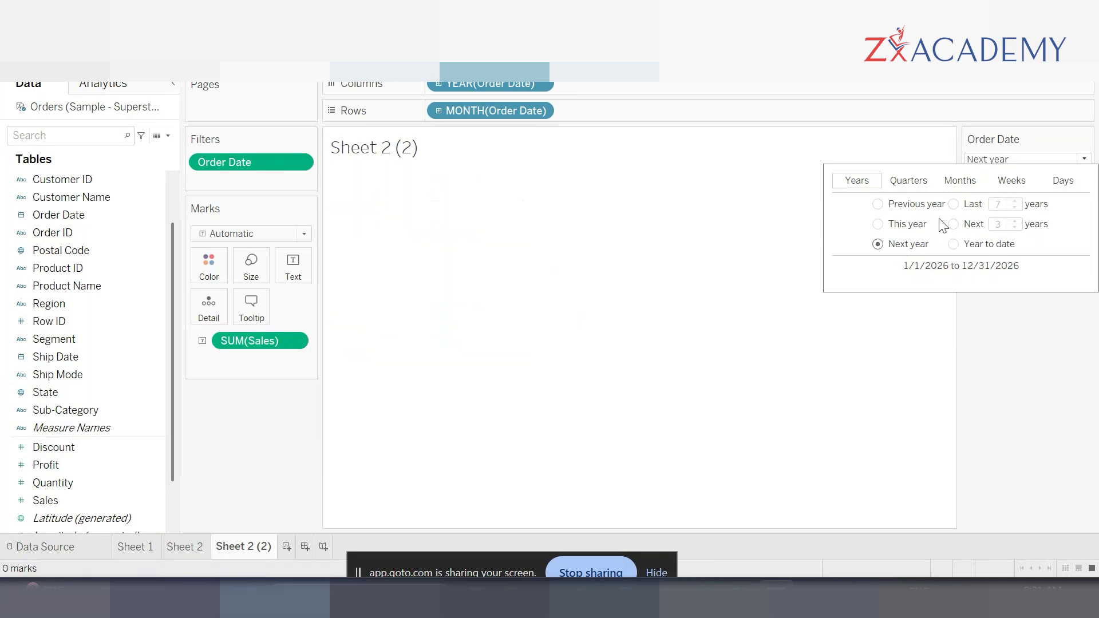
pyautogui.click(907, 205)
# Step: Set the relative Order Date filter to the last 3 years and switch its unit to quarters
pyautogui.click(1039, 163)
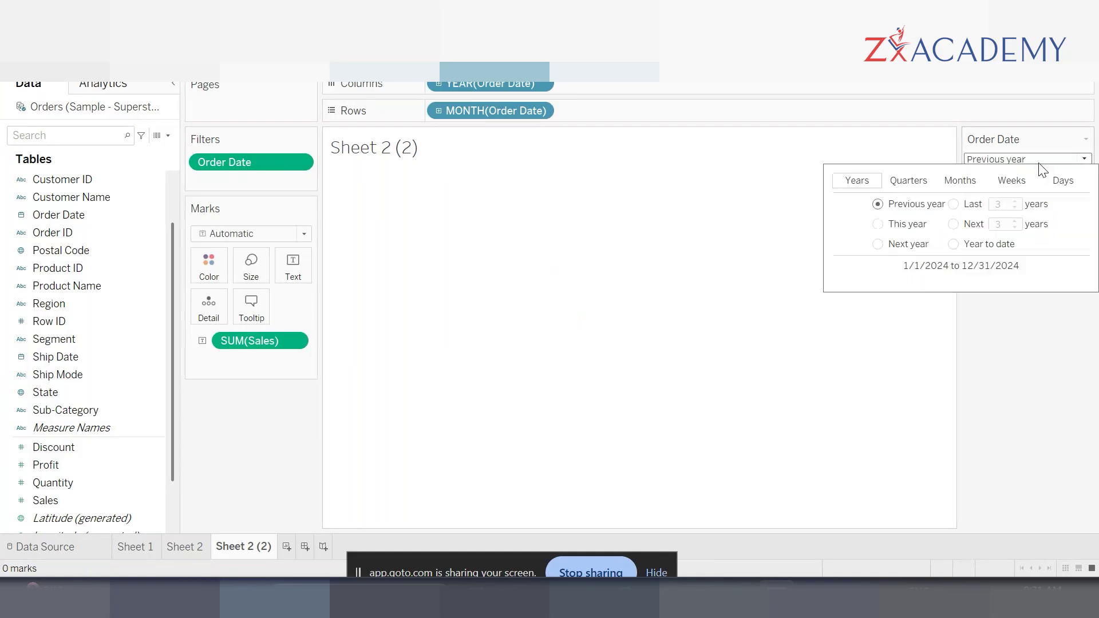
pyautogui.click(958, 204)
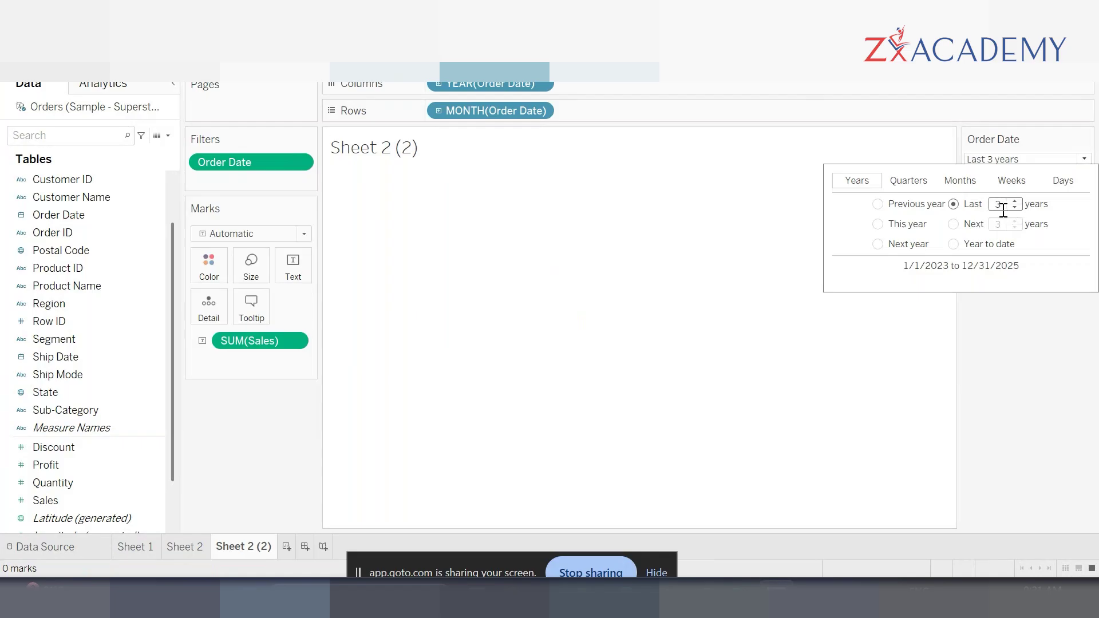
pyautogui.click(923, 192)
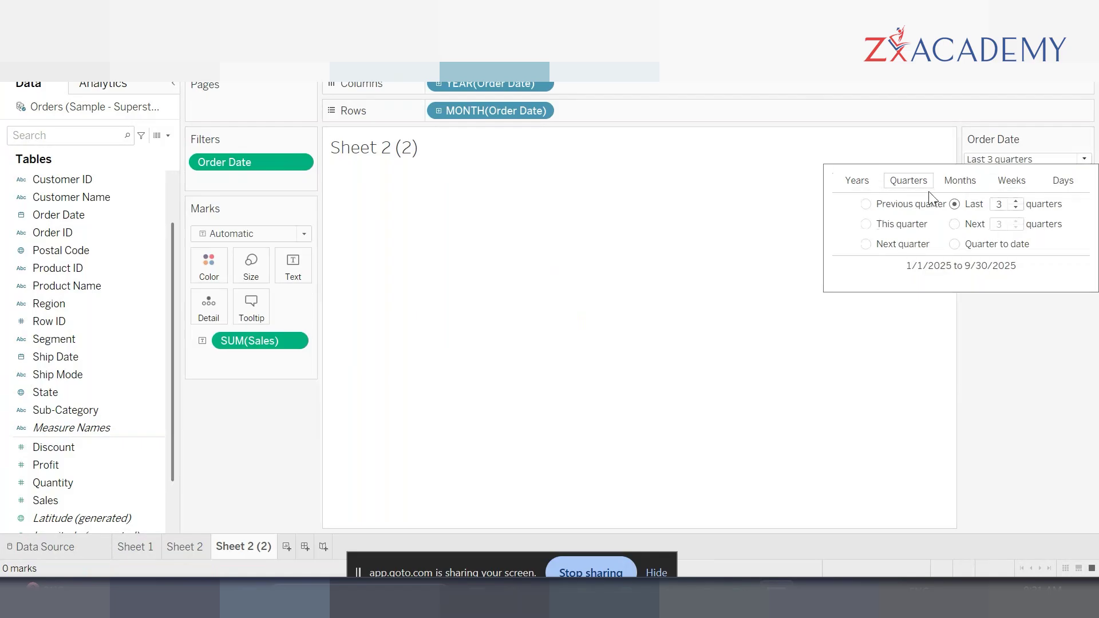
# Step: Raise the relative Order Date filter to the last 7 quarters and switch its unit back to years
pyautogui.click(866, 205)
pyautogui.click(977, 205)
pyautogui.click(1015, 200)
pyautogui.click(1016, 201)
pyautogui.click(1016, 201)
pyautogui.click(1016, 201)
pyautogui.click(857, 182)
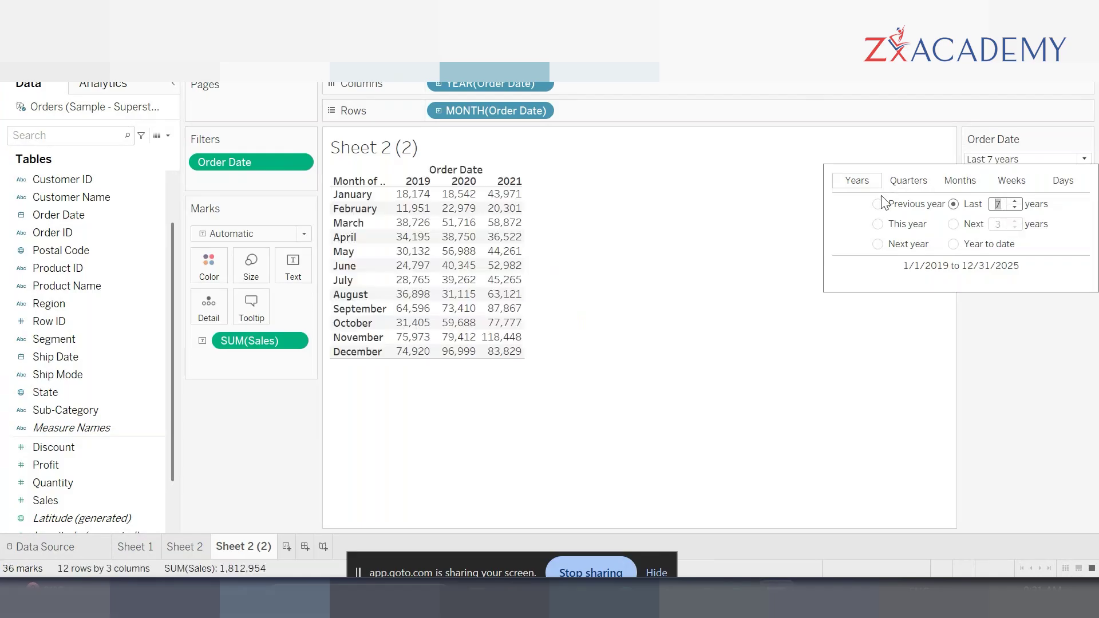
# Step: Switch the relative Order Date filter's unit through quarters, months and weeks to days, keeping the last 7 periods
pyautogui.click(908, 182)
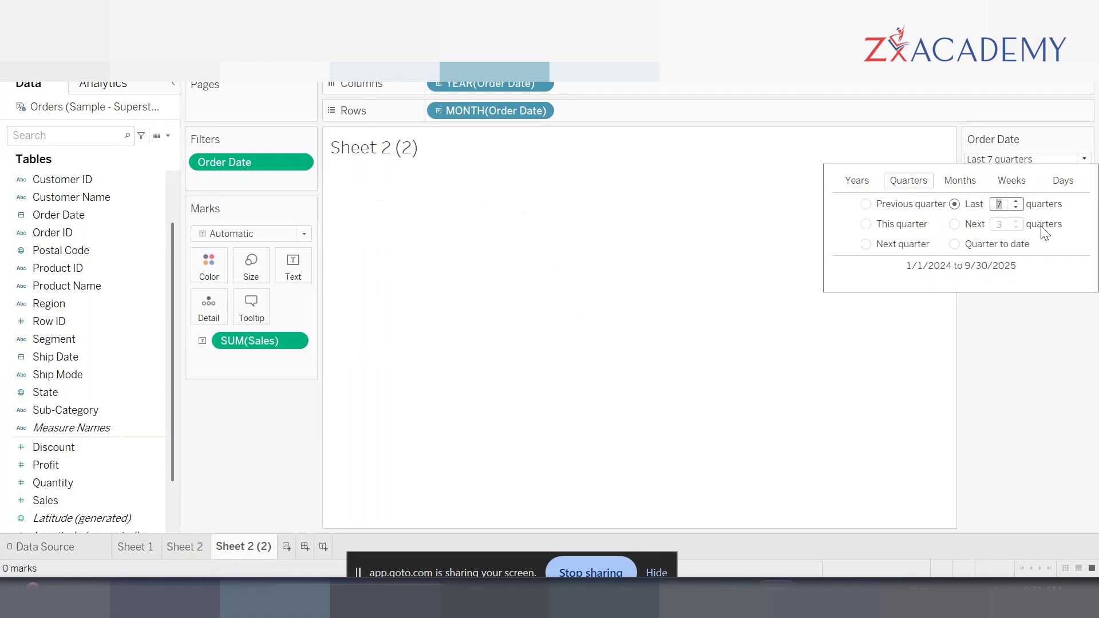
pyautogui.click(955, 181)
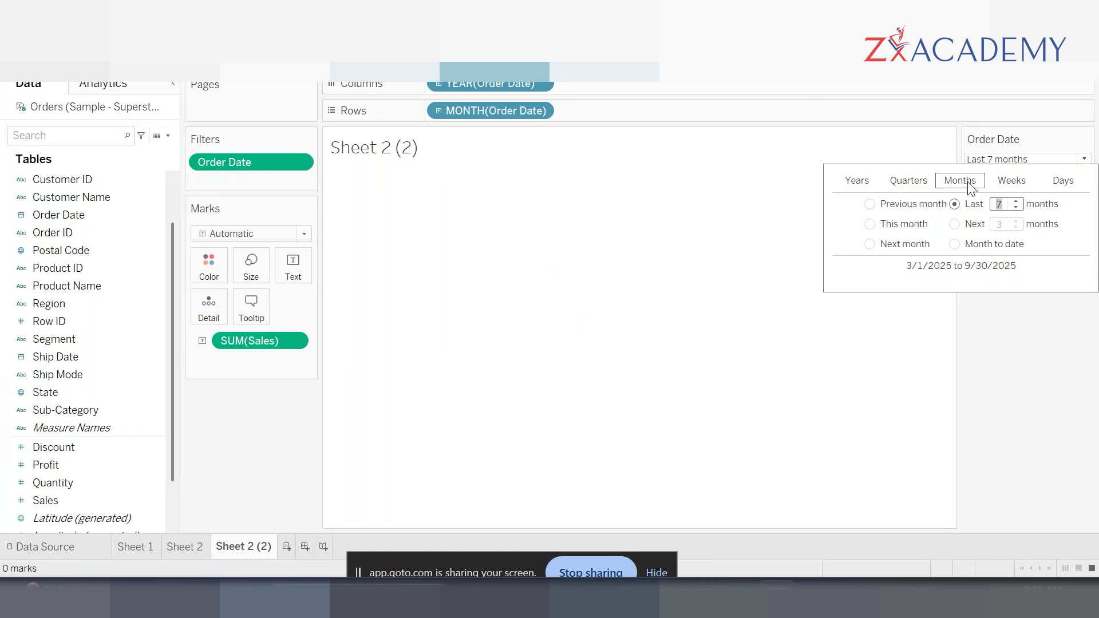
pyautogui.click(1012, 182)
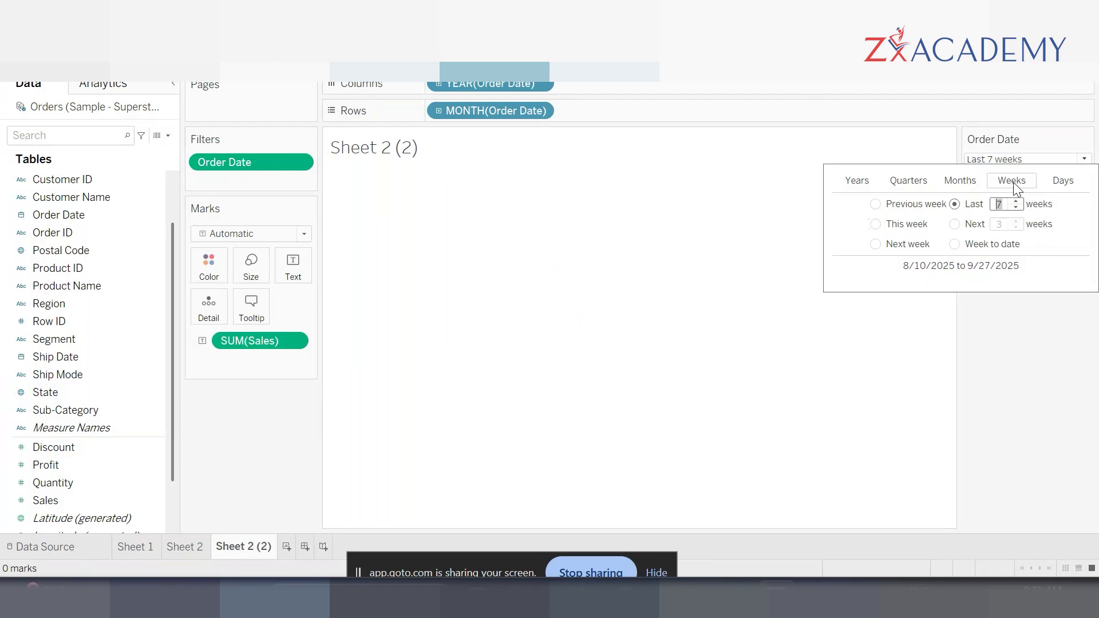
pyautogui.click(1065, 182)
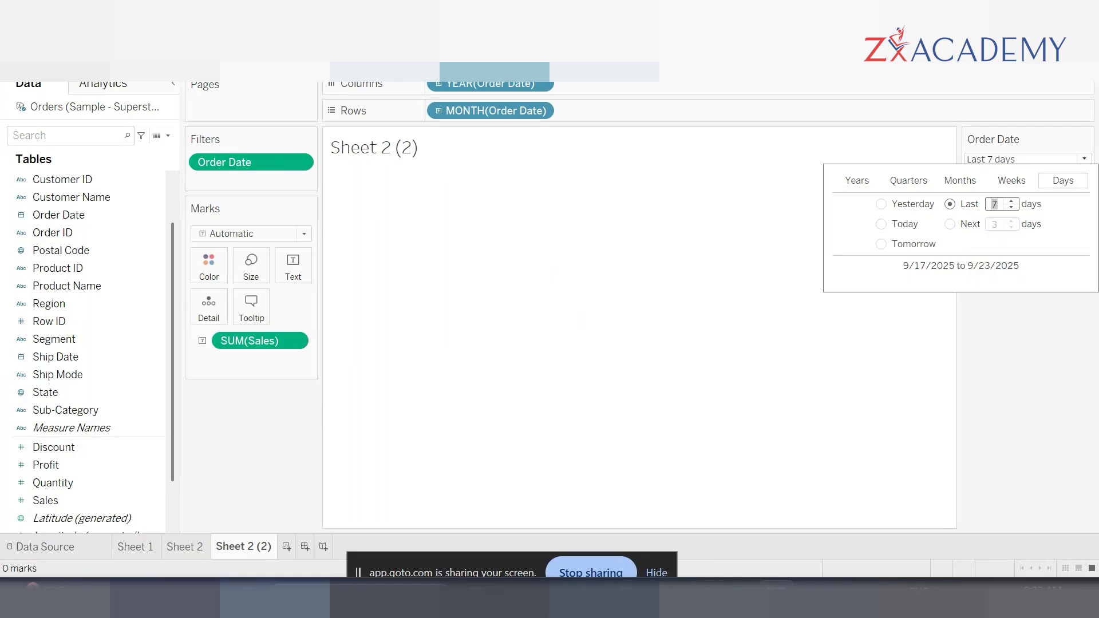
pyautogui.click(578, 252)
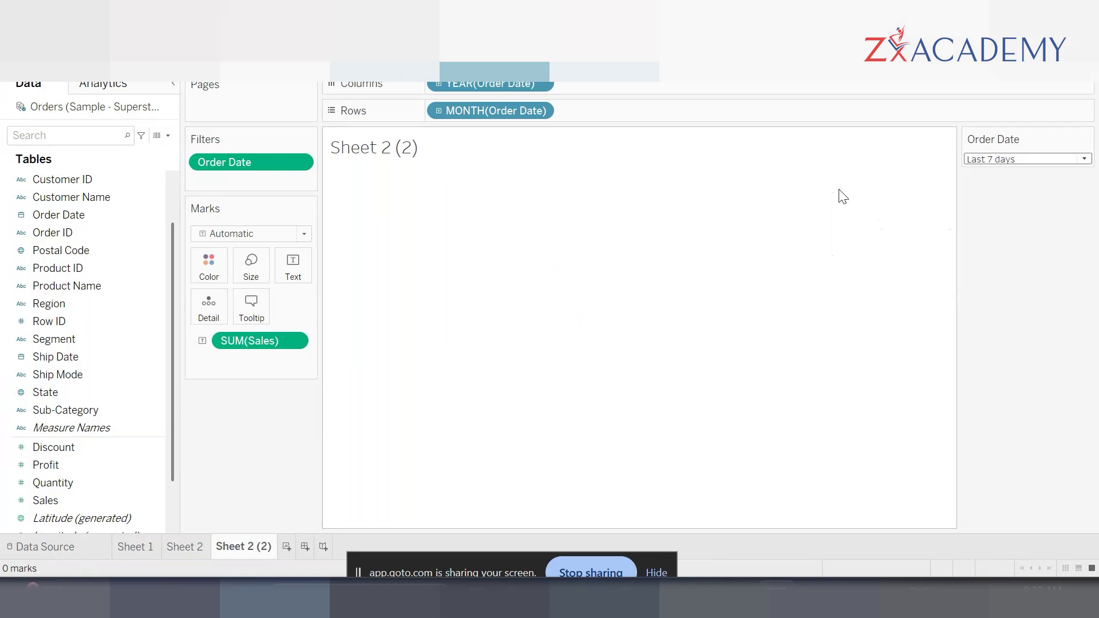
# Step: Return the relative Order Date filter to years and extend it to the last 9 years
pyautogui.click(1084, 159)
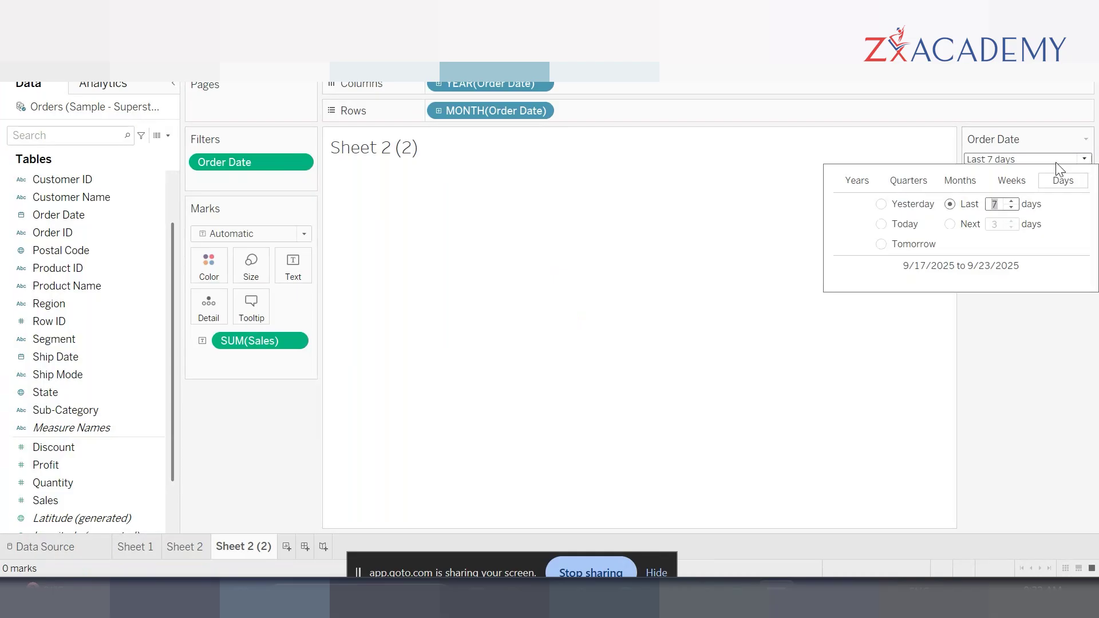
pyautogui.click(857, 184)
pyautogui.click(894, 206)
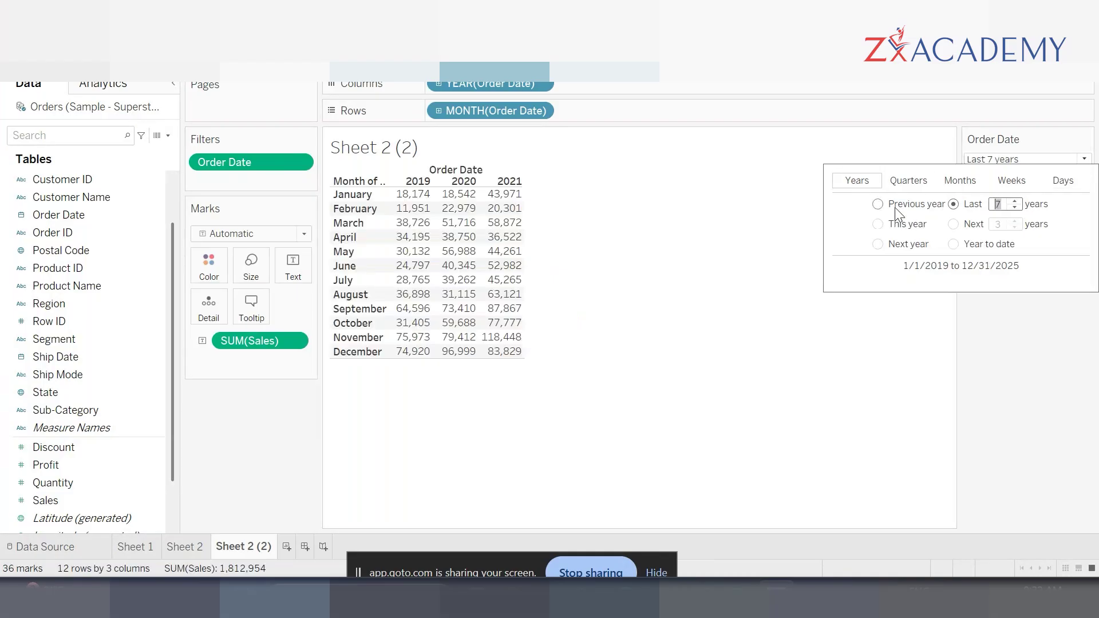
pyautogui.click(952, 205)
pyautogui.click(1014, 201)
pyautogui.click(1014, 201)
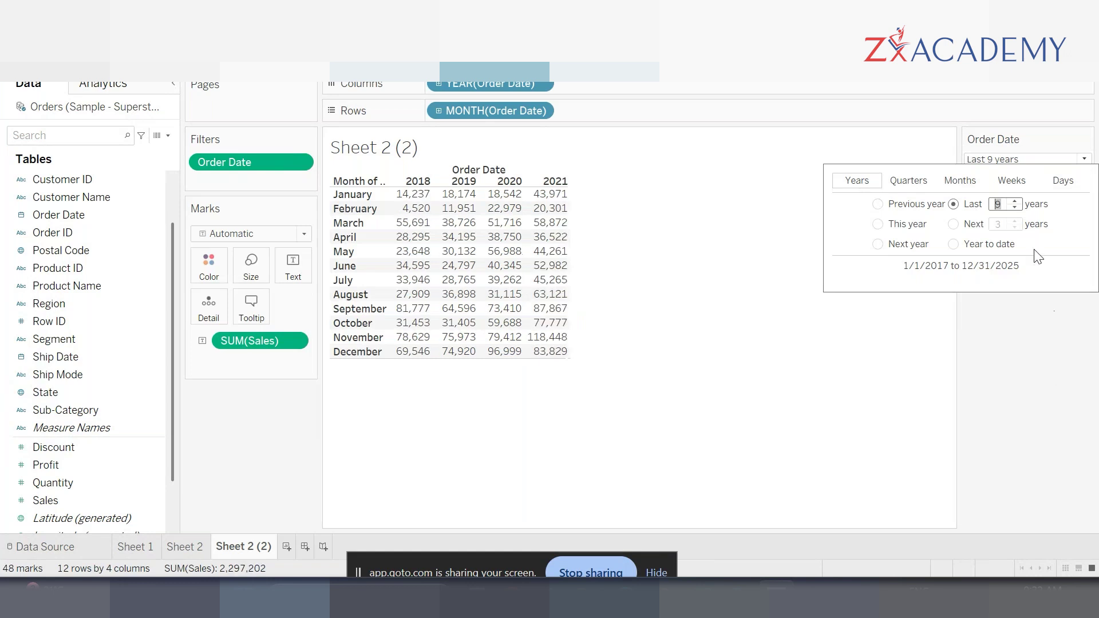
pyautogui.click(809, 303)
# Step: Remove the Order Date filter from the sheet and add it again as a Relative Date filter
pyautogui.moveTo(250, 164); pyautogui.dragTo(247, 418)
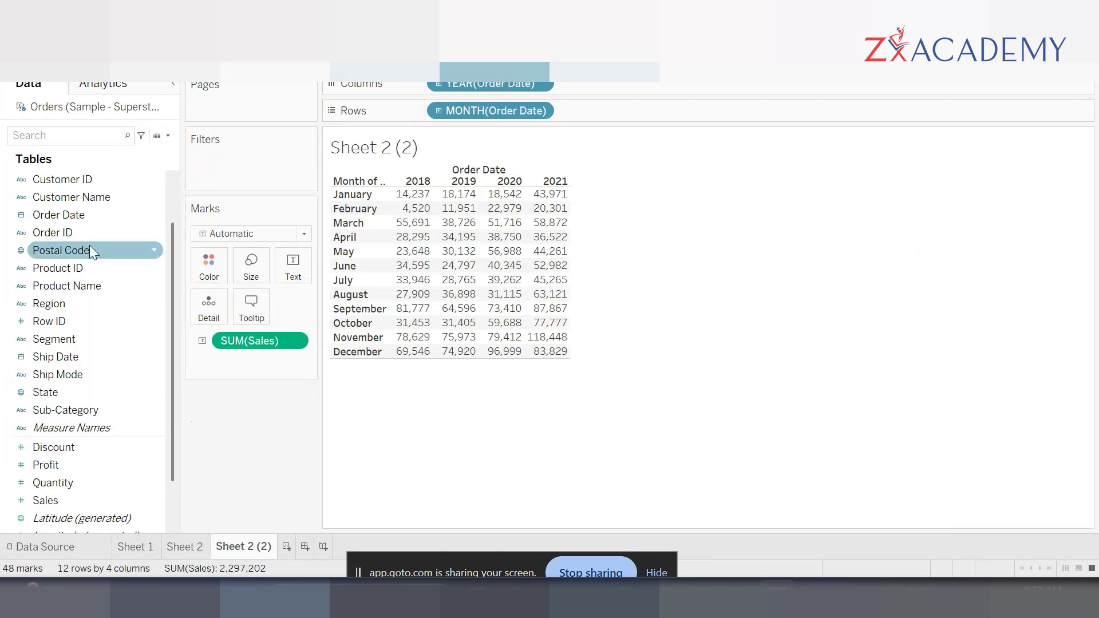
pyautogui.moveTo(73, 214); pyautogui.dragTo(237, 157)
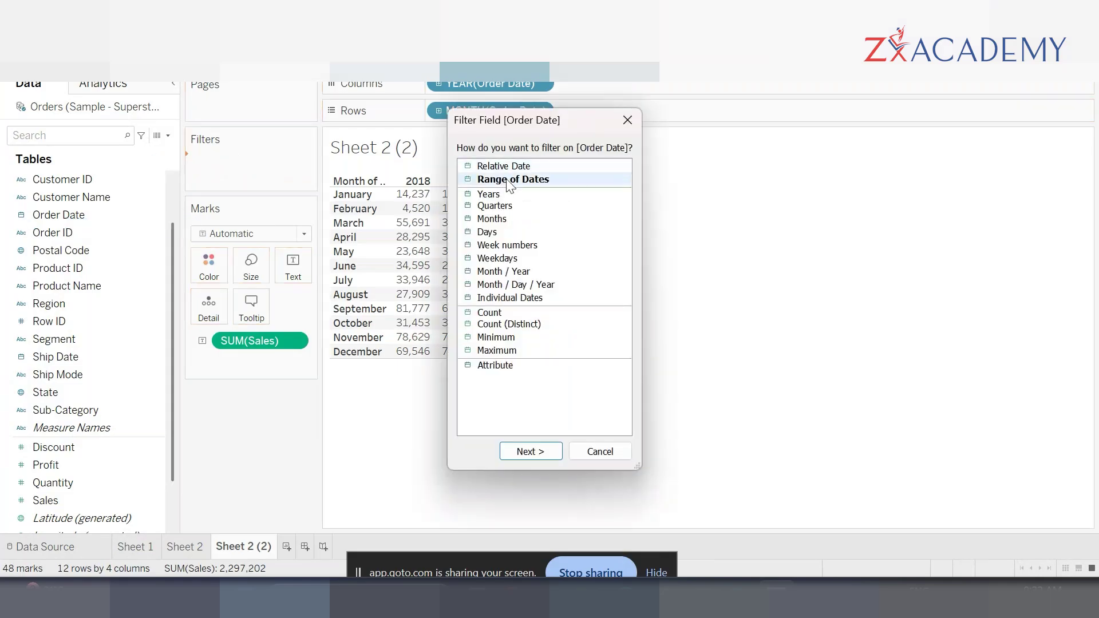
pyautogui.click(504, 166)
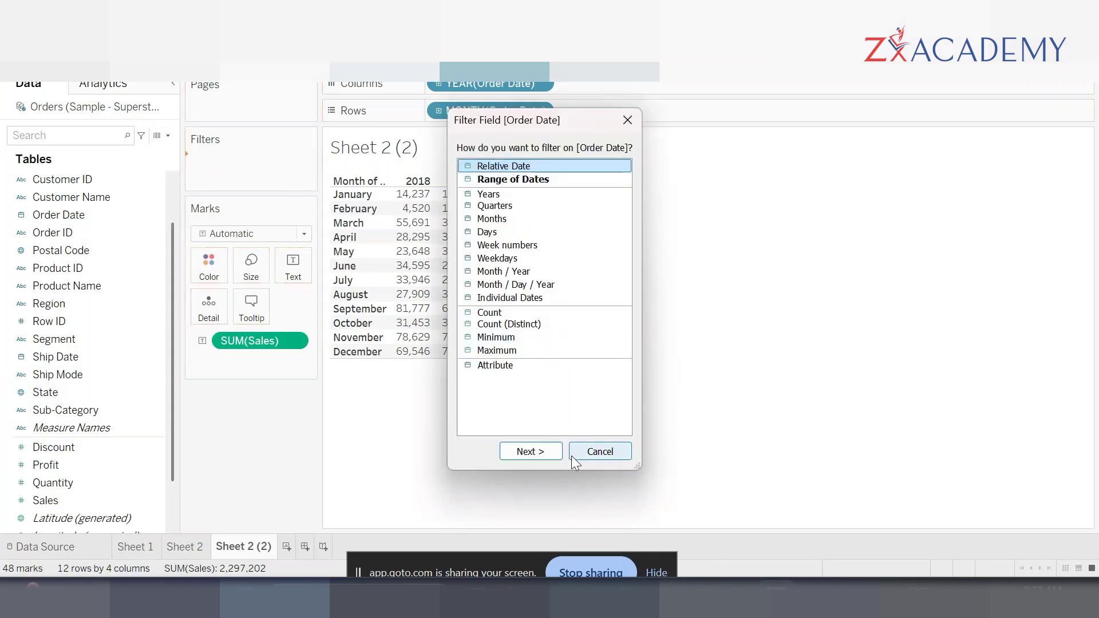
pyautogui.click(544, 456)
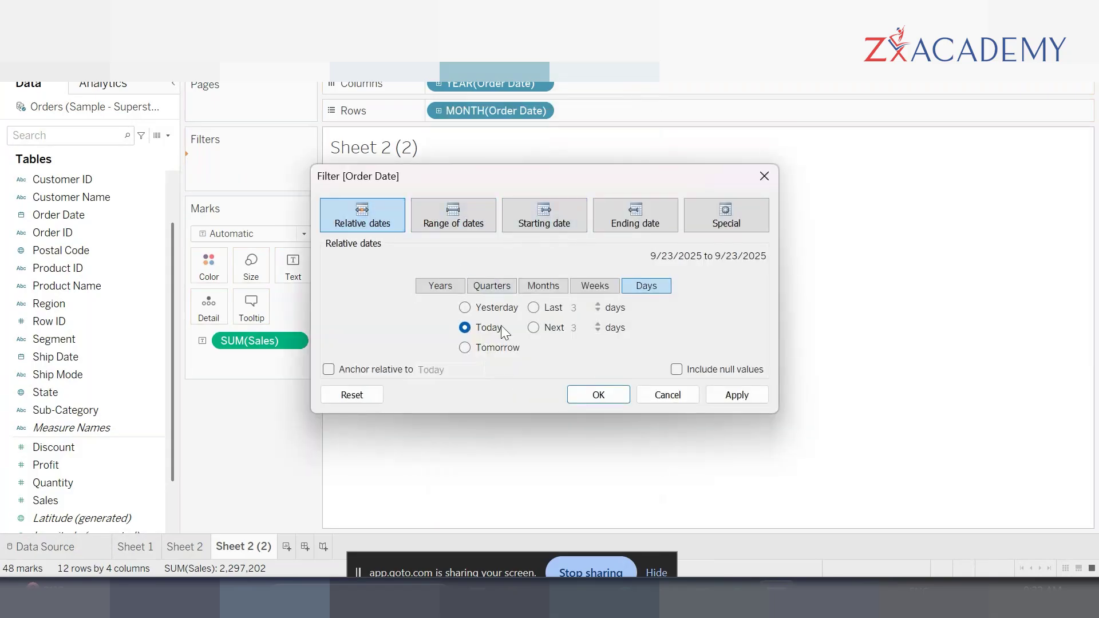
# Step: In the Order Date filter settings, try a starting date of 6/4/2020 and an ending date of 2/3/2020
pyautogui.click(458, 216)
pyautogui.click(535, 209)
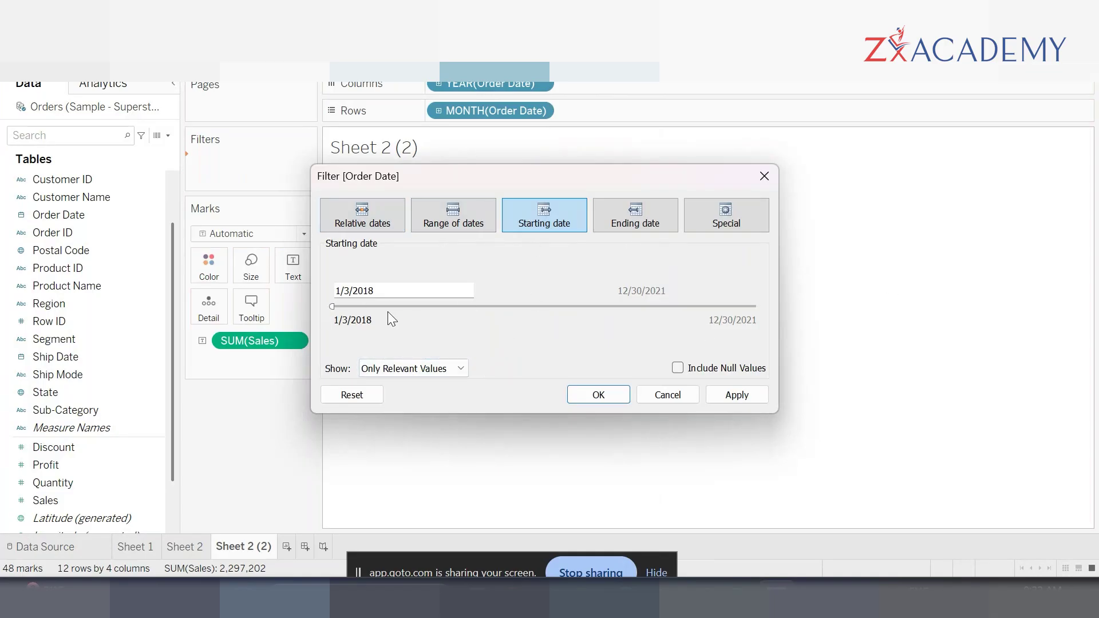
pyautogui.moveTo(335, 306); pyautogui.dragTo(588, 307)
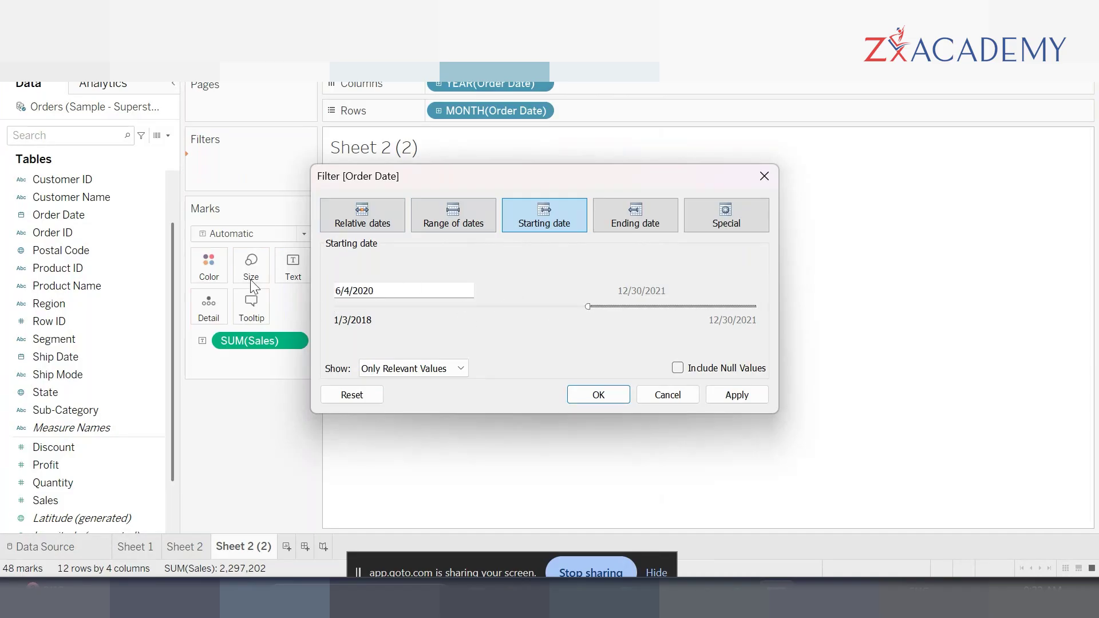
pyautogui.click(639, 222)
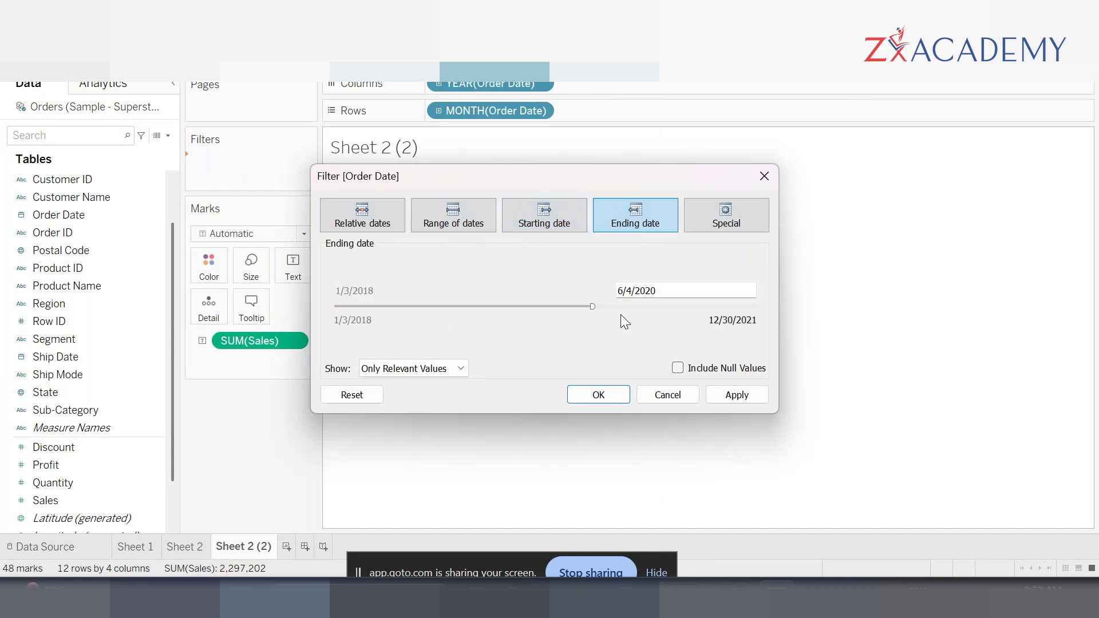
pyautogui.moveTo(589, 308); pyautogui.dragTo(556, 309)
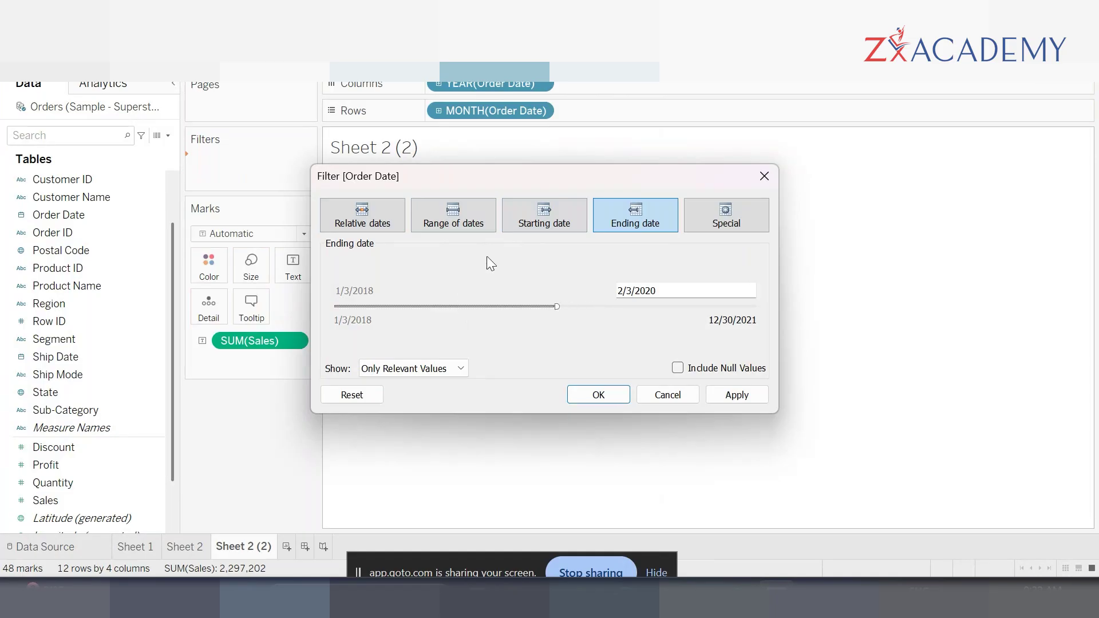
# Step: Return the Order Date filter to relative dates and apply it with the last 7 years
pyautogui.click(394, 221)
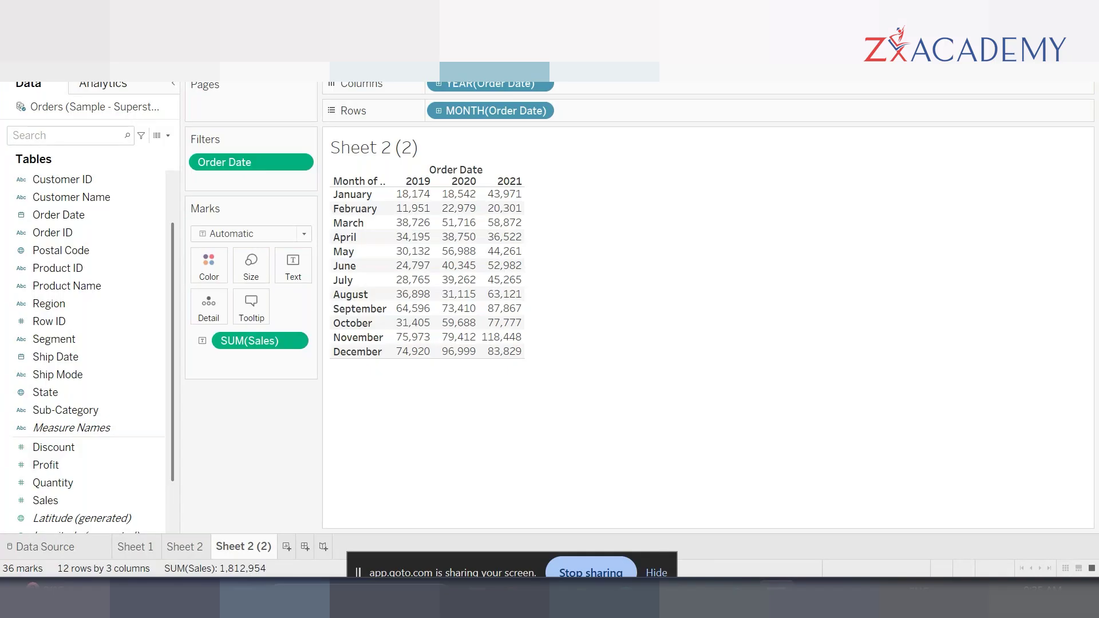
# Step: Convert the monthly sales table into a continuous line chart of sales by month of order date
pyautogui.moveTo(520, 207)
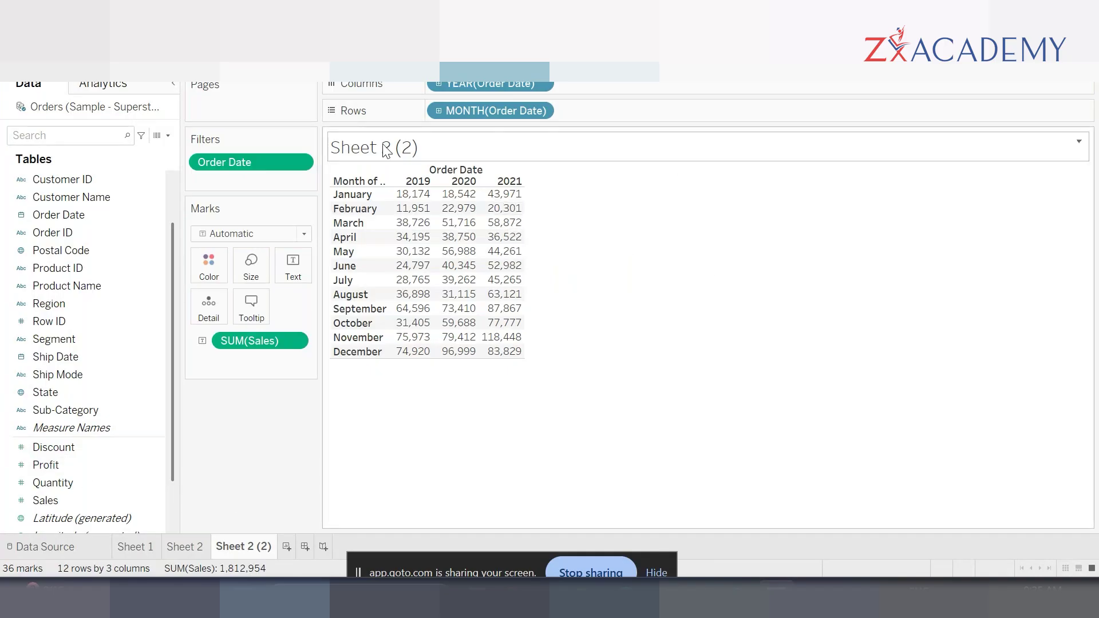
pyautogui.hotkey('ctrl', '1')
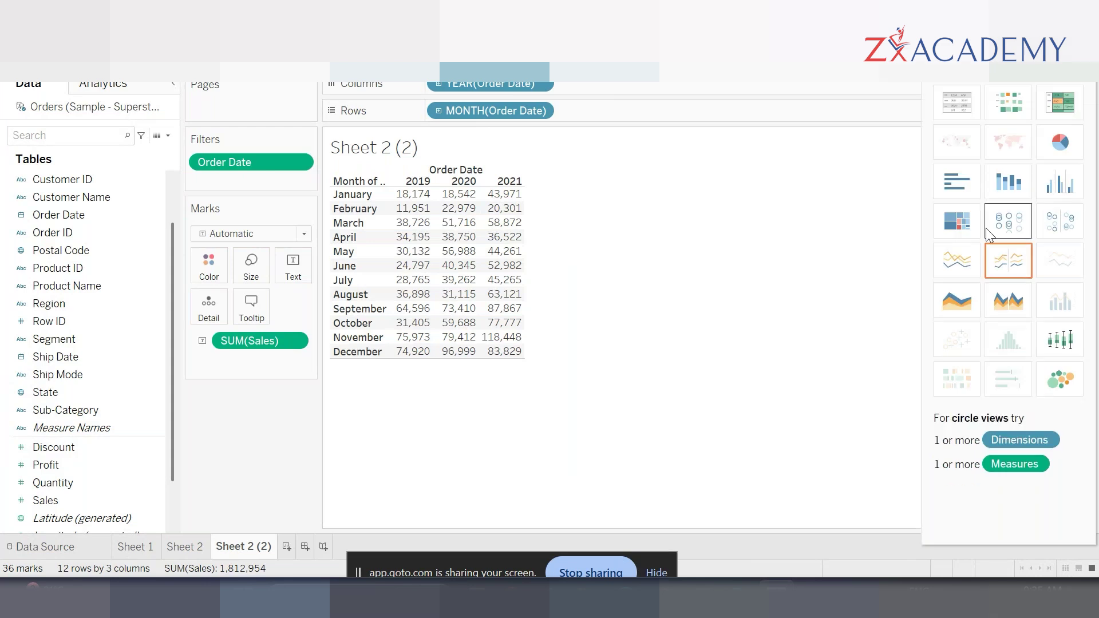
pyautogui.click(1008, 261)
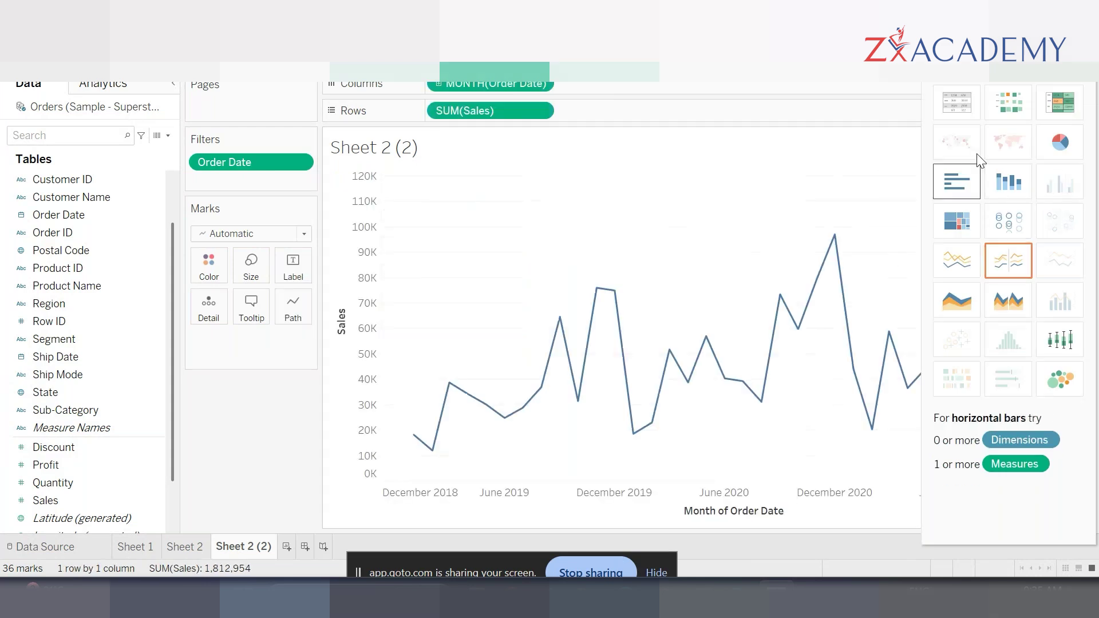
pyautogui.hotkey('ctrl', '1')
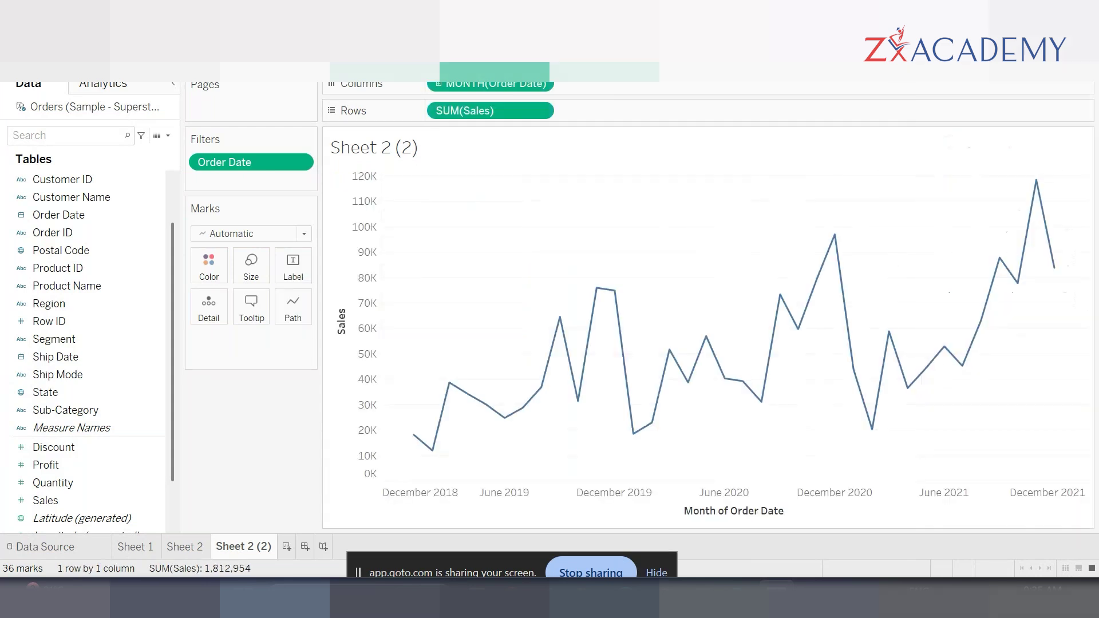
# Step: Change the Order Date filter to a range of dates from 1/3/2018 to 12/30/2021 and show its control beside the chart
pyautogui.click(306, 160)
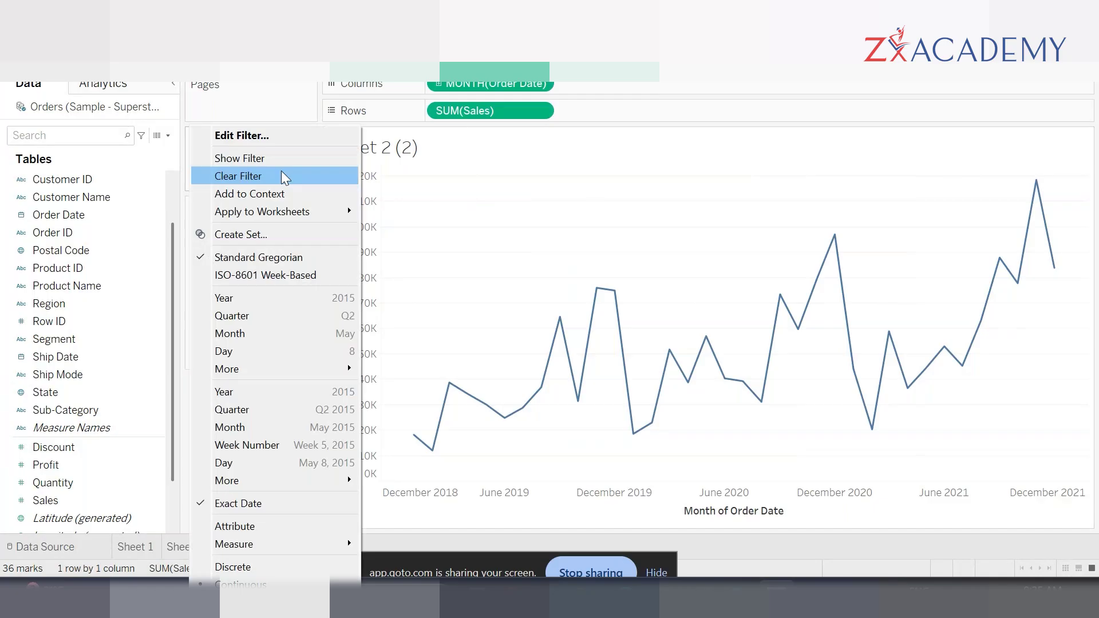
pyautogui.click(247, 135)
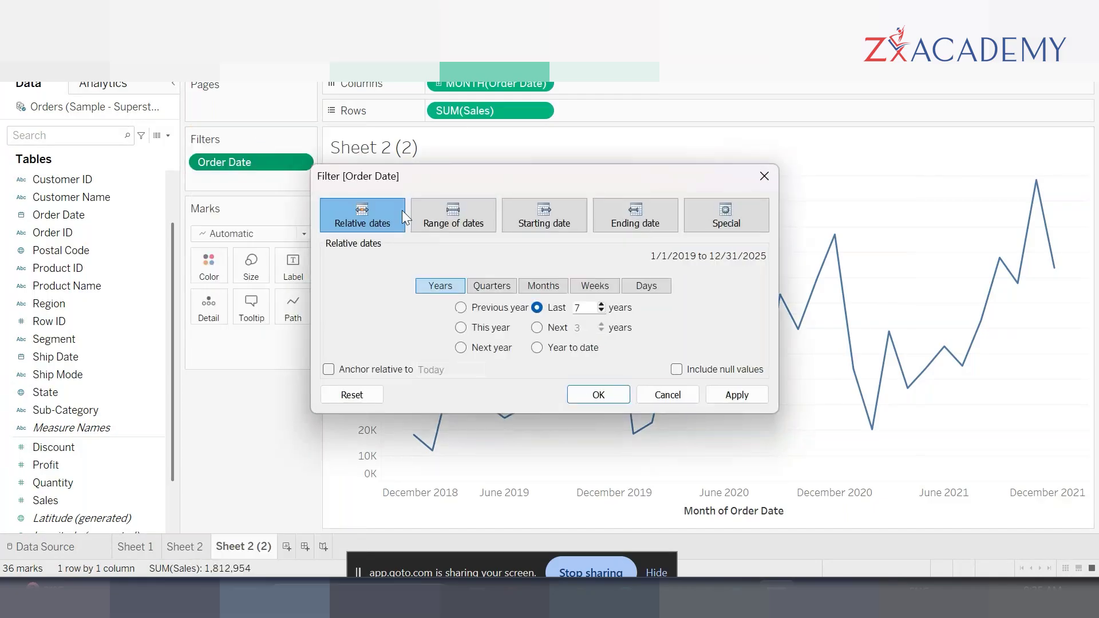
pyautogui.click(449, 215)
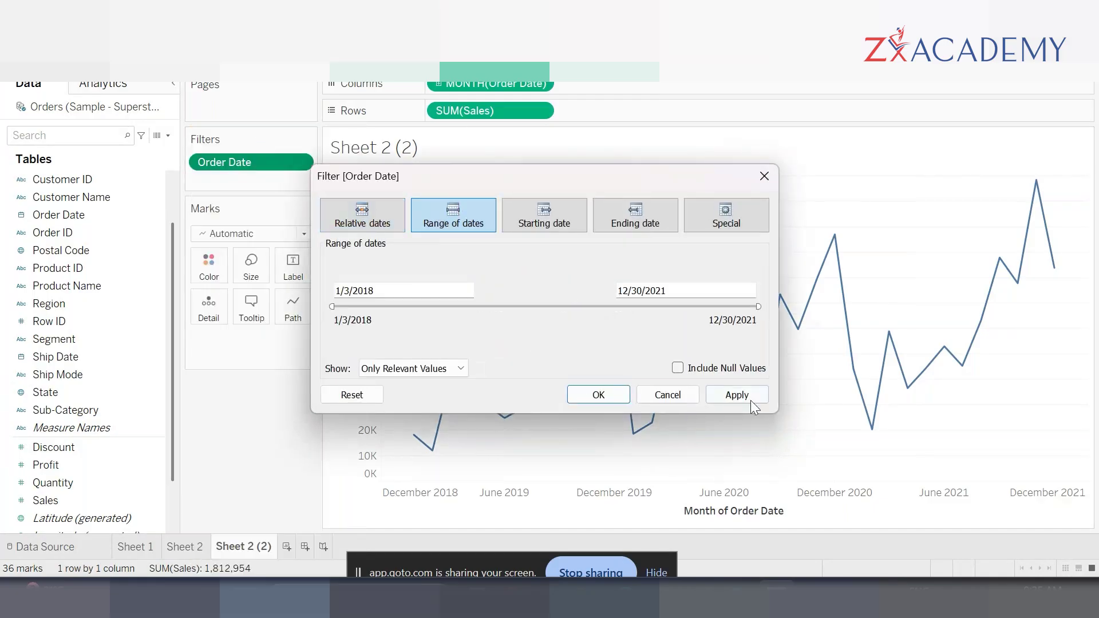
pyautogui.click(598, 395)
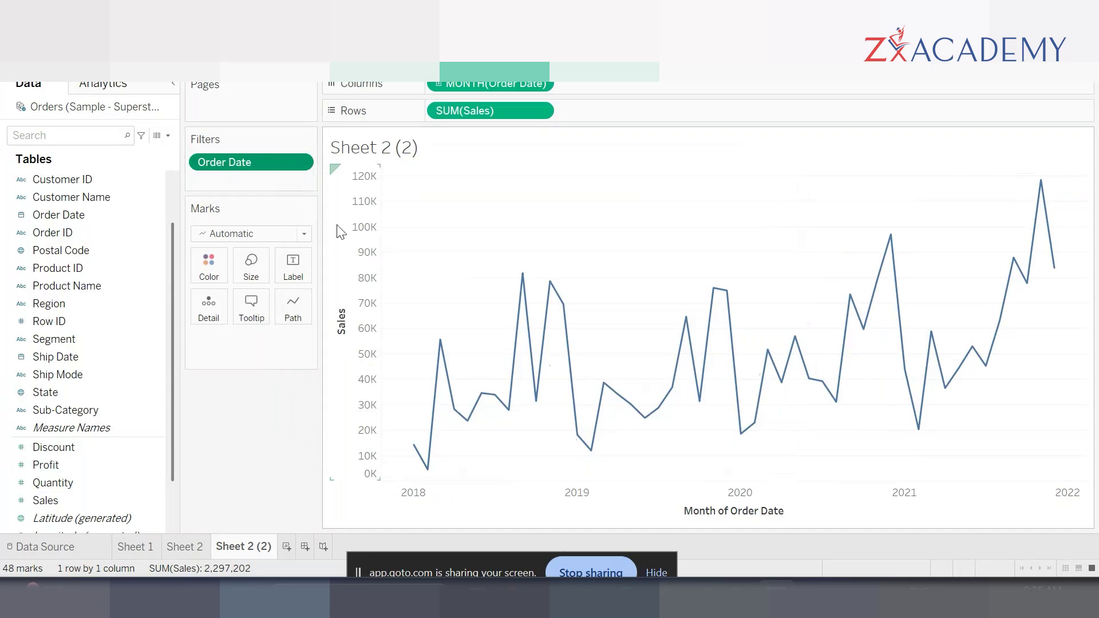
pyautogui.rightClick(269, 166)
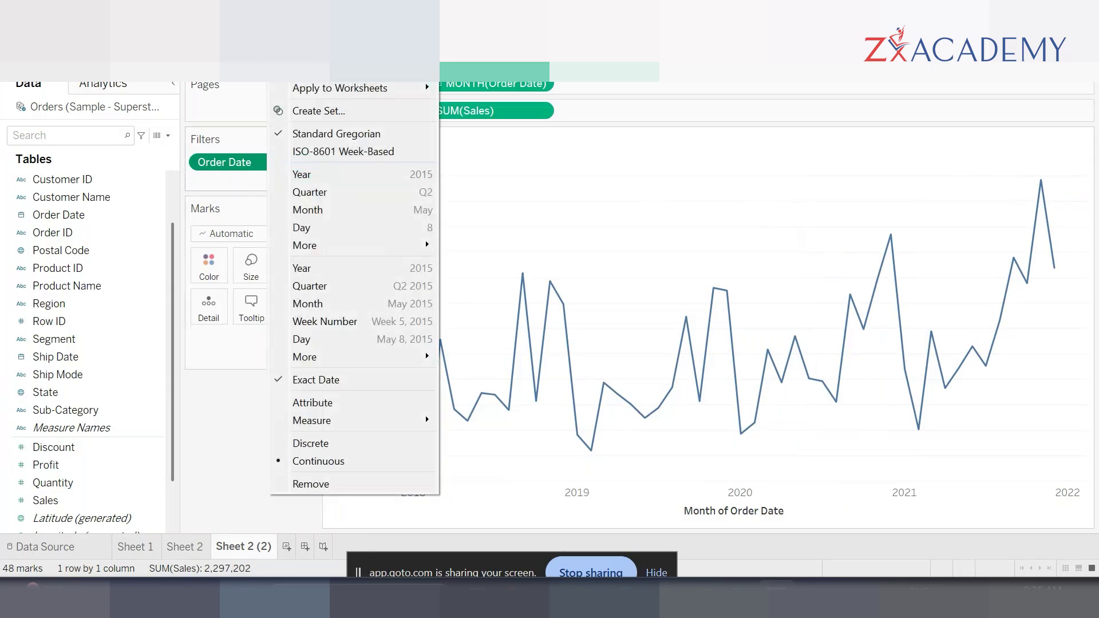
pyautogui.click(424, 84)
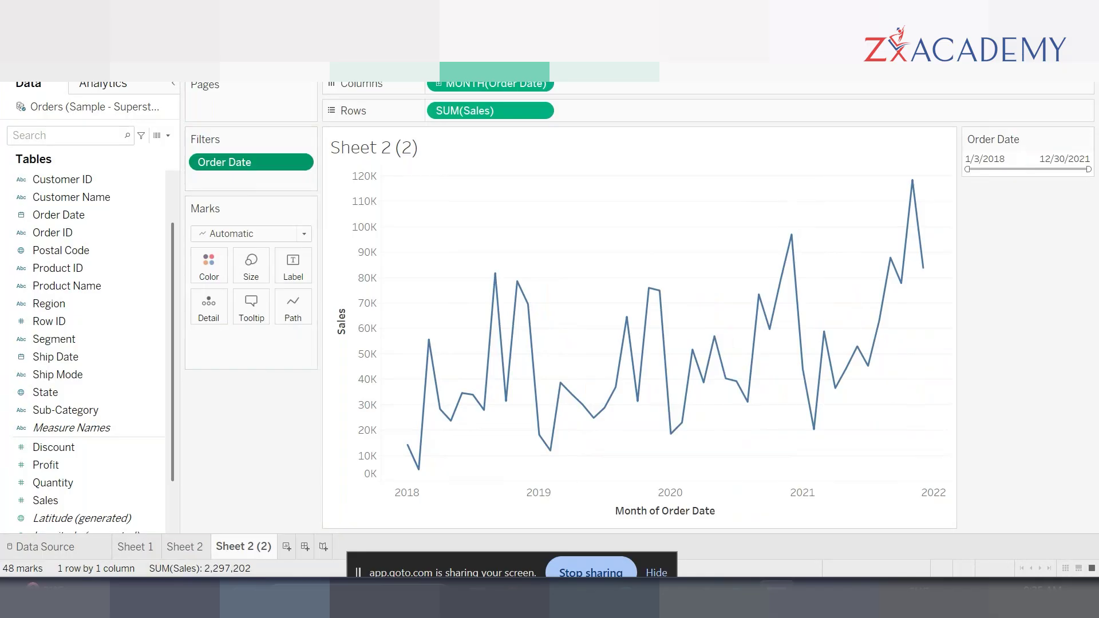
# Step: Narrow the Order Date range to 4/20/2018 through 11/2/2021 and add a new blank worksheet
pyautogui.press('F7')
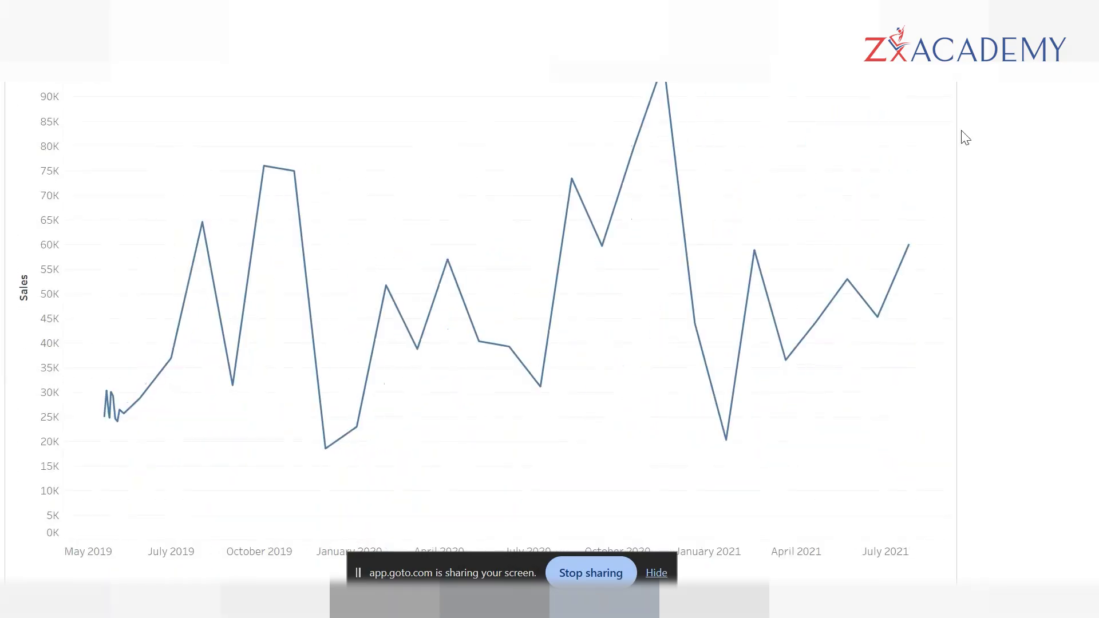
pyautogui.press('Escape')
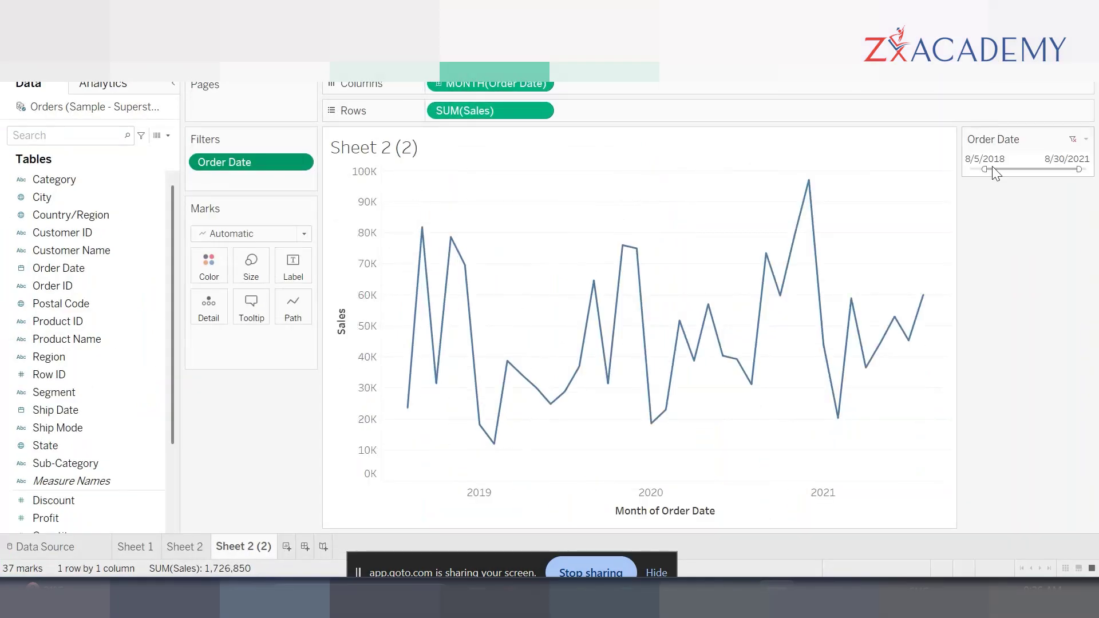
pyautogui.moveTo(980, 169); pyautogui.dragTo(975, 169)
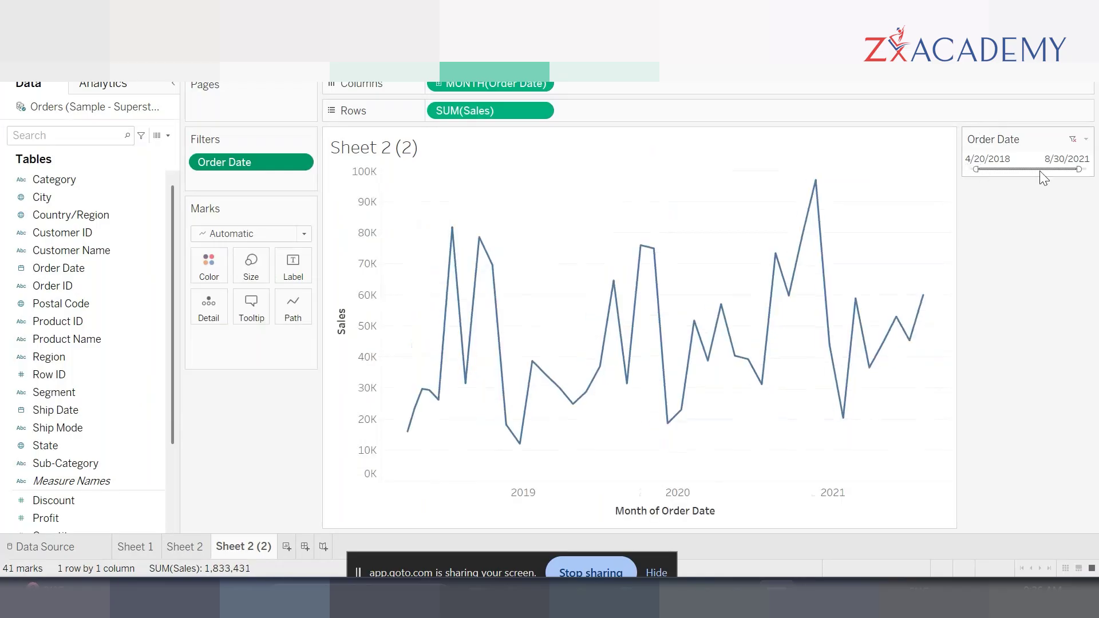
pyautogui.moveTo(1079, 170); pyautogui.dragTo(1083, 170)
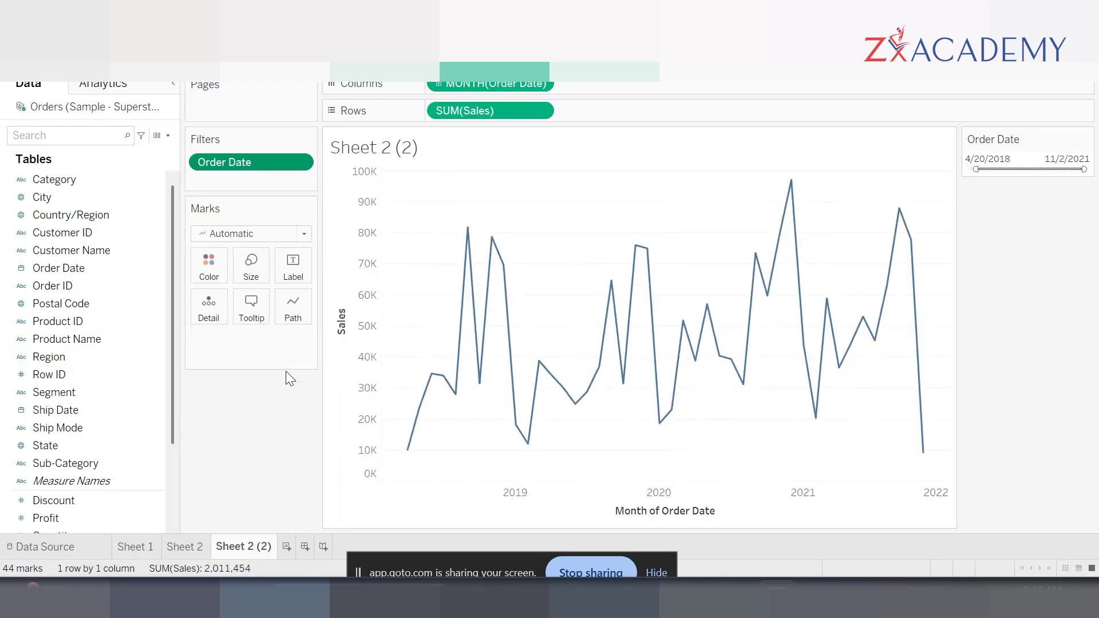
pyautogui.click(286, 547)
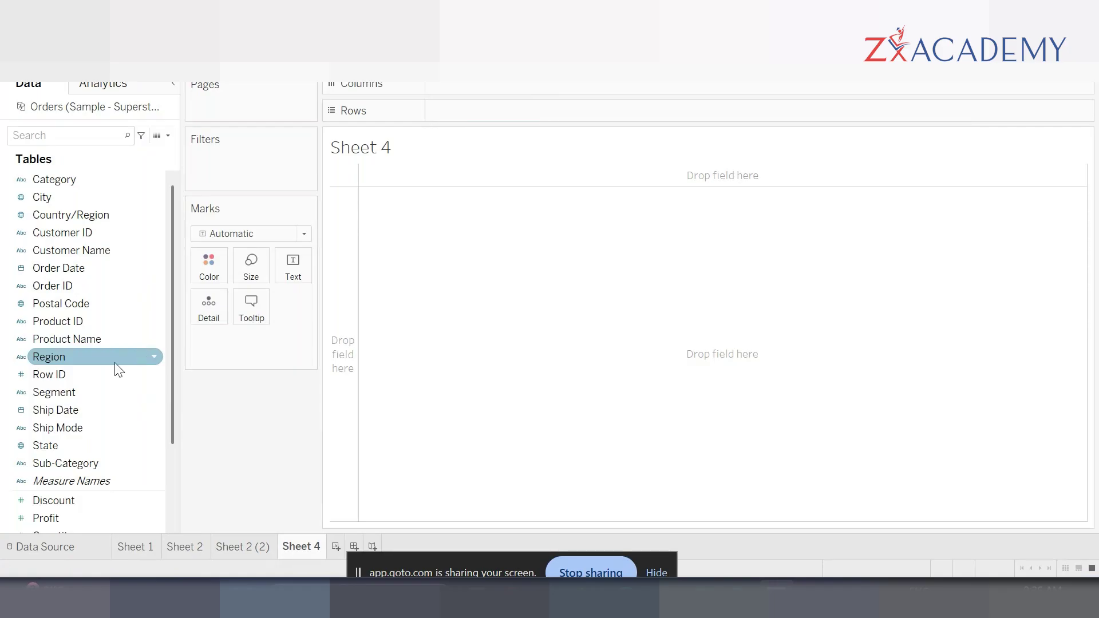
# Step: Try the monthly sales chart on Sheet 2 (2) as a text table and return it to continuous lines
pyautogui.click(247, 546)
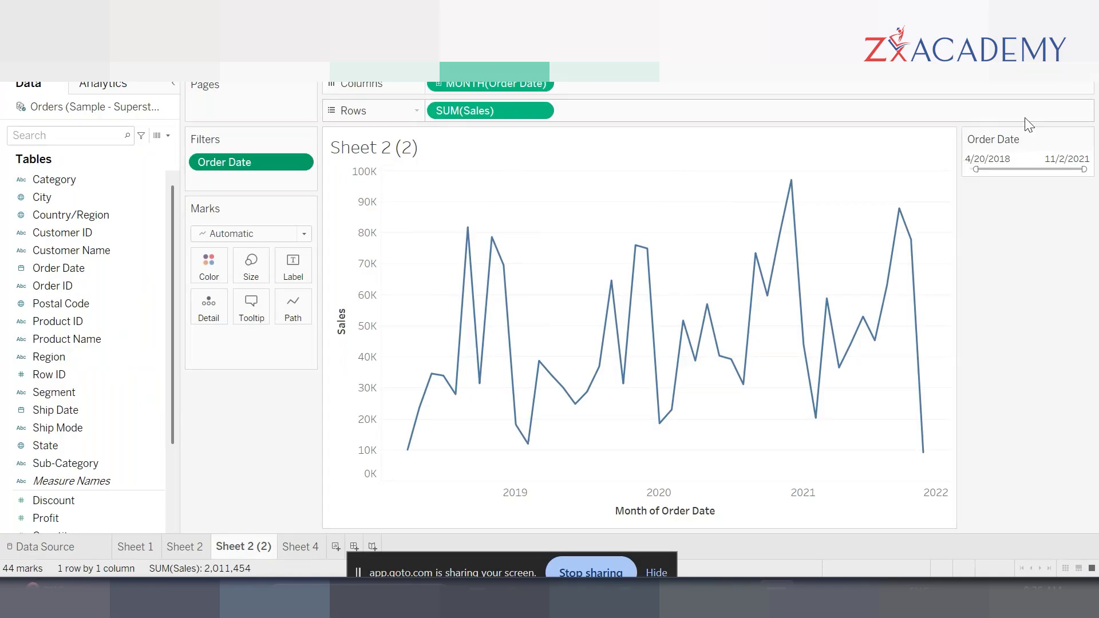
pyautogui.hotkey('ctrl', '1')
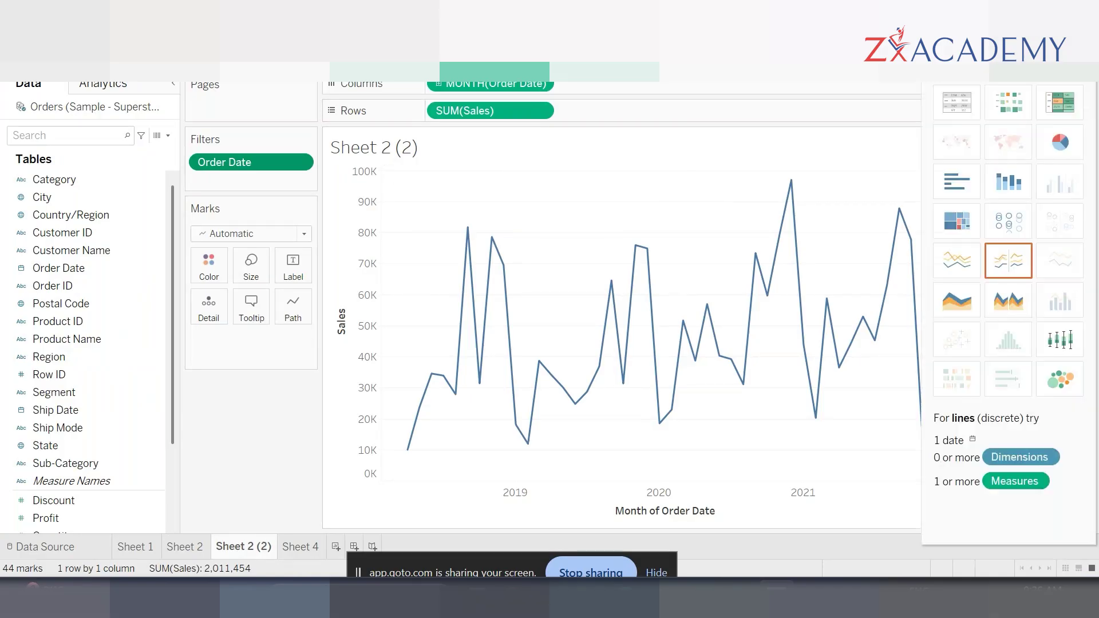
pyautogui.click(947, 114)
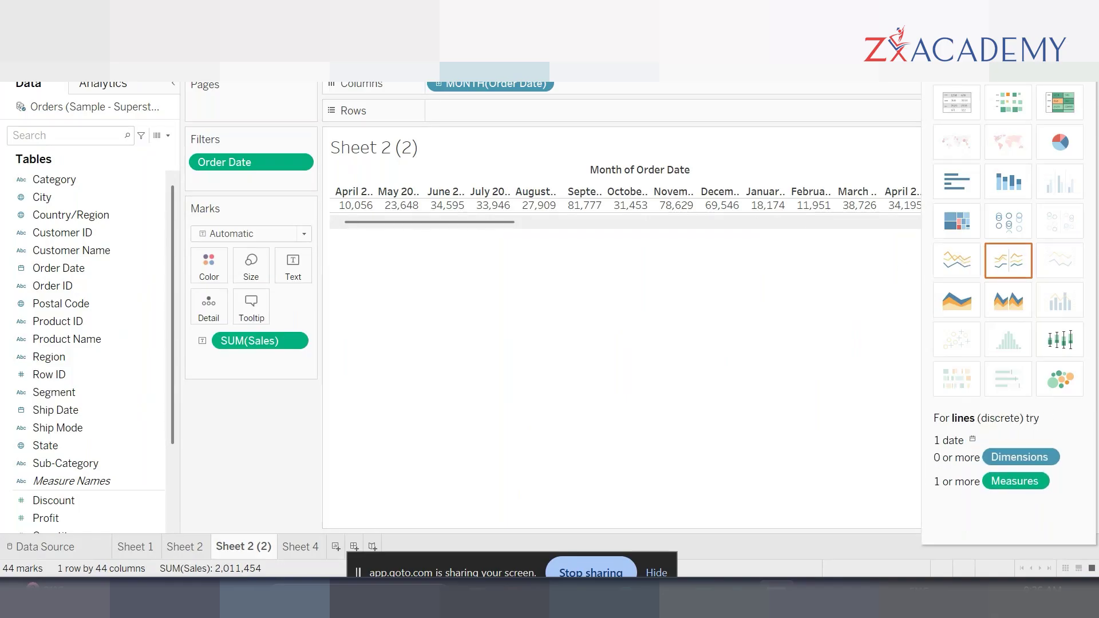
pyautogui.click(959, 276)
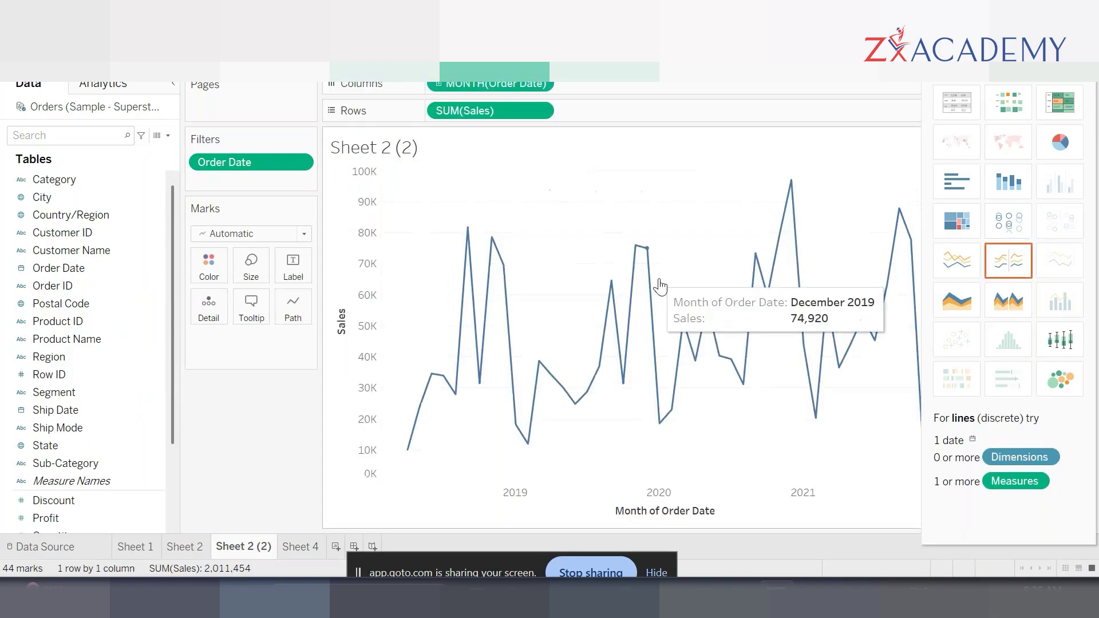
pyautogui.click(1060, 66)
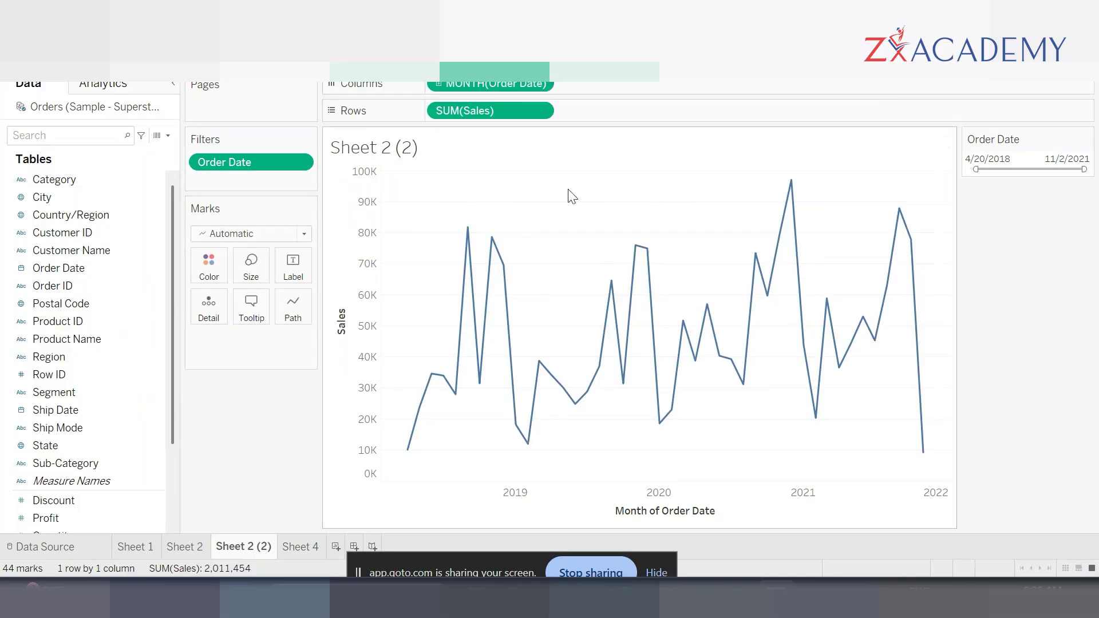
# Step: On Sheet 4, build a continuous line chart of Sales by Order Date and drill the date down from year to month
pyautogui.click(300, 547)
pyautogui.scroll(-2, 81, 455)
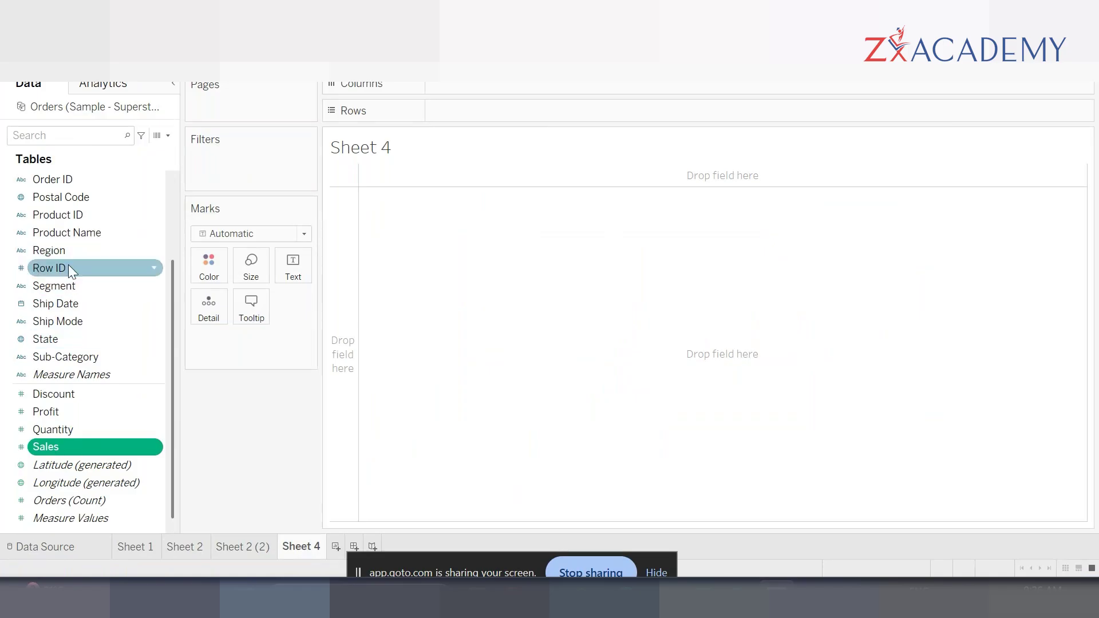
pyautogui.scroll(1, 77, 260)
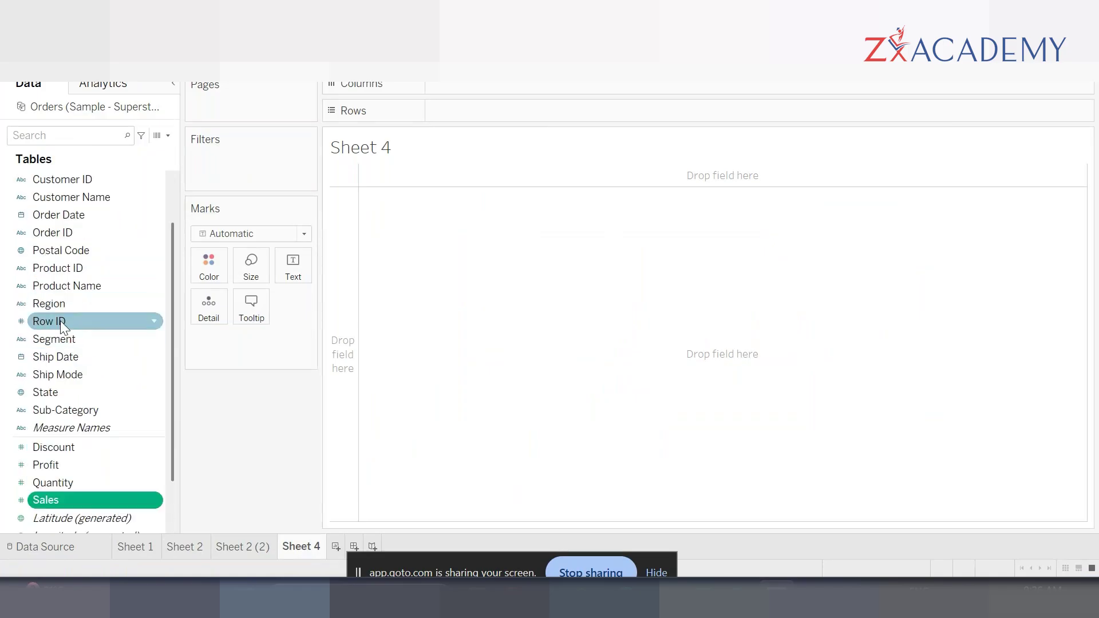
pyautogui.click(70, 214)
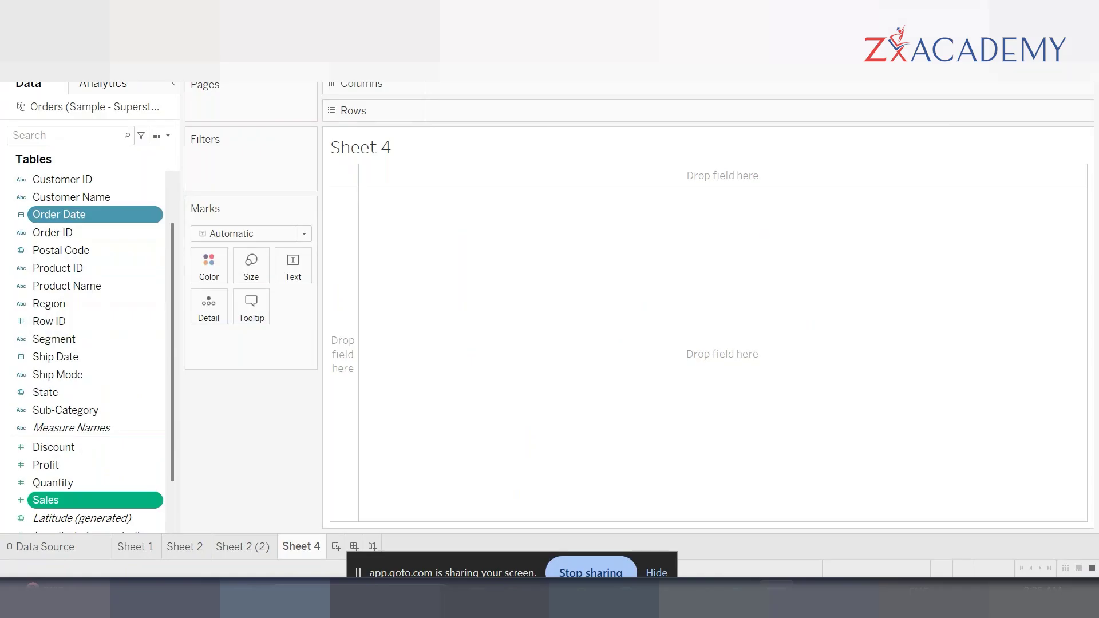
pyautogui.hotkey('ctrl', '1')
pyautogui.click(1008, 260)
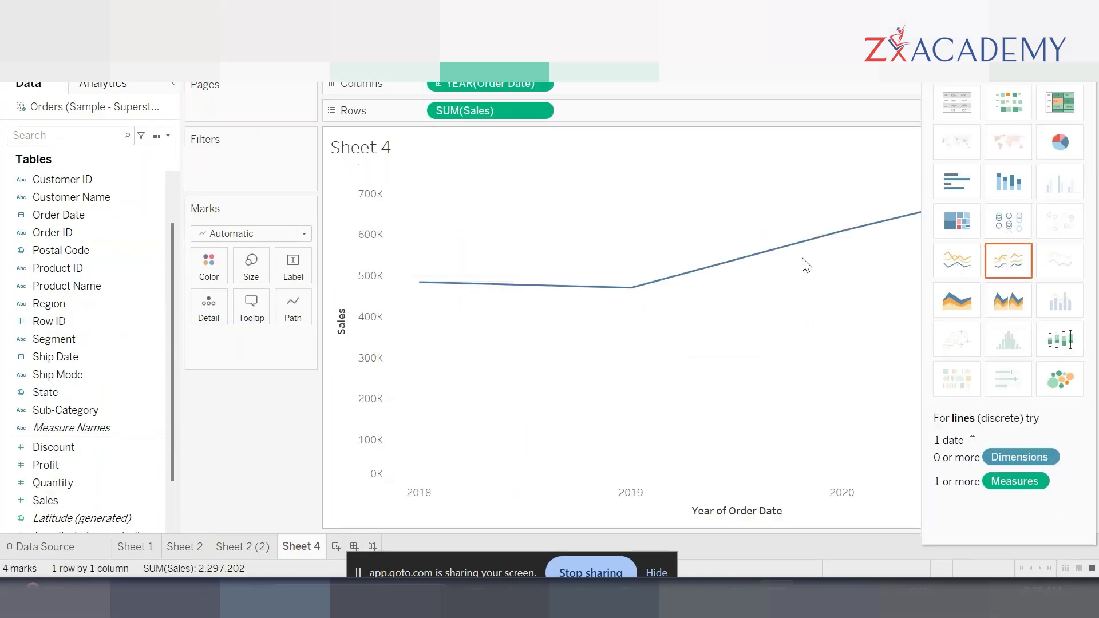
pyautogui.click(1058, 65)
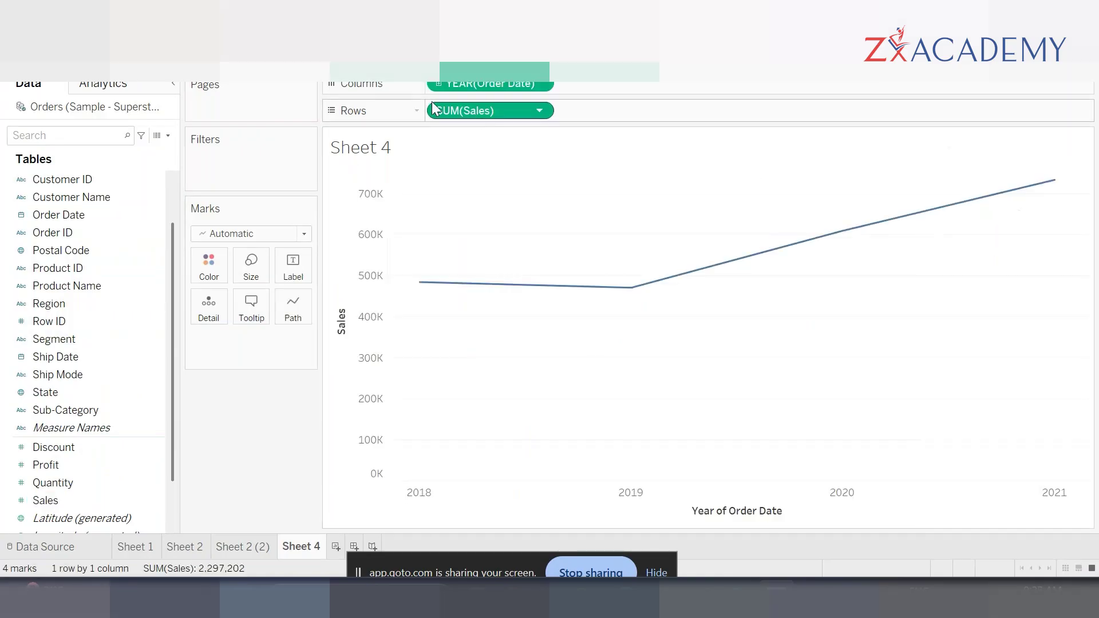
pyautogui.click(438, 83)
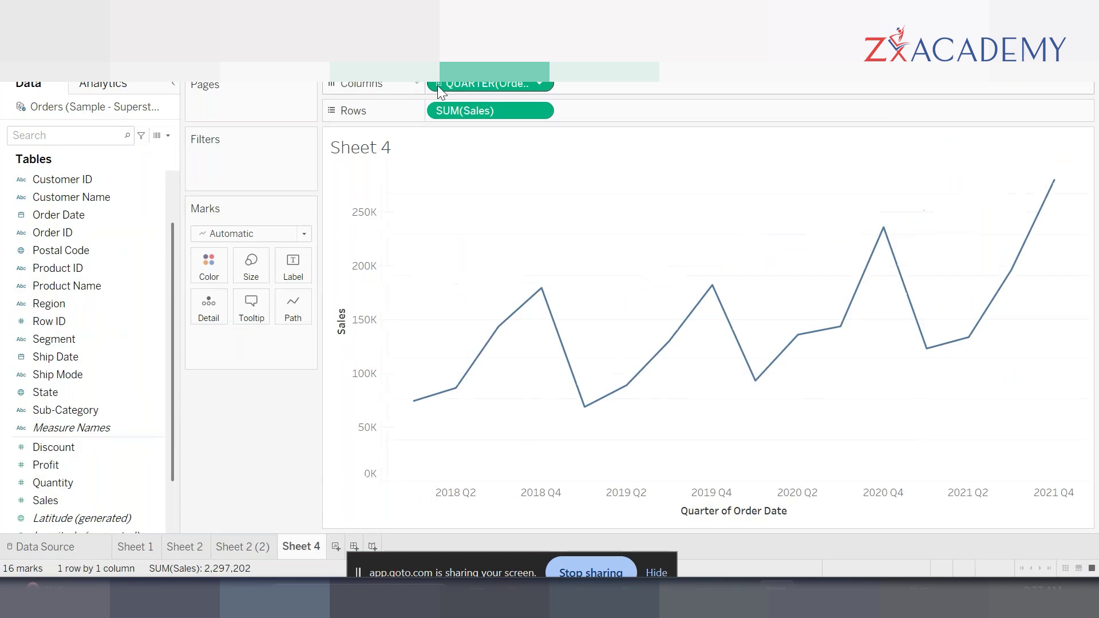
pyautogui.click(437, 84)
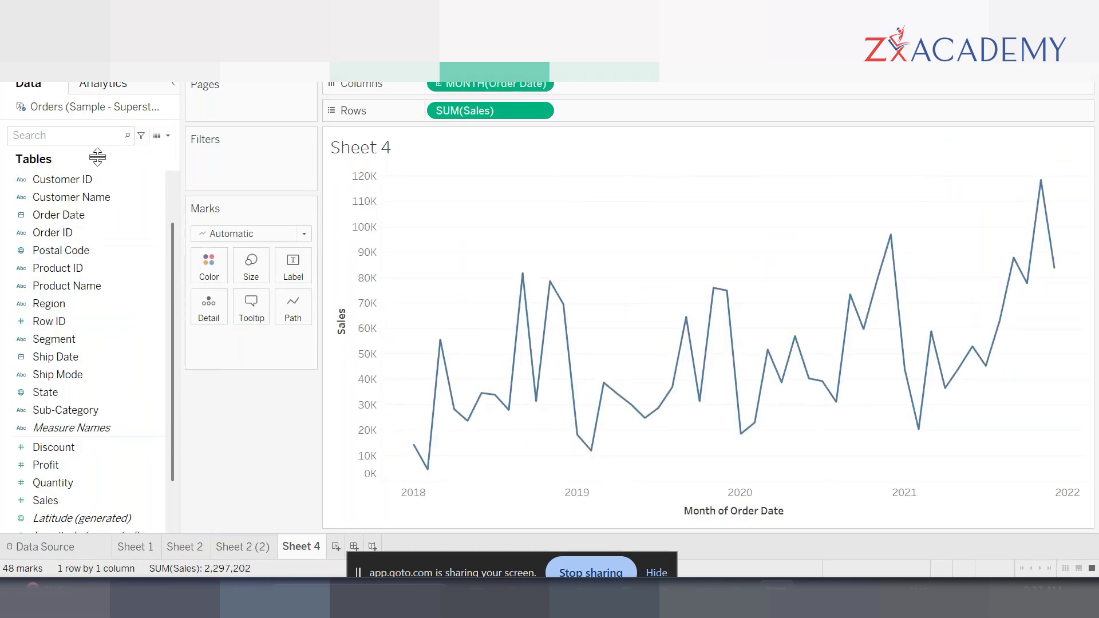
# Step: Try a year filter on Order Date, checking its General, Condition and Top settings, and remove it from the sheet
pyautogui.rightClick(65, 214)
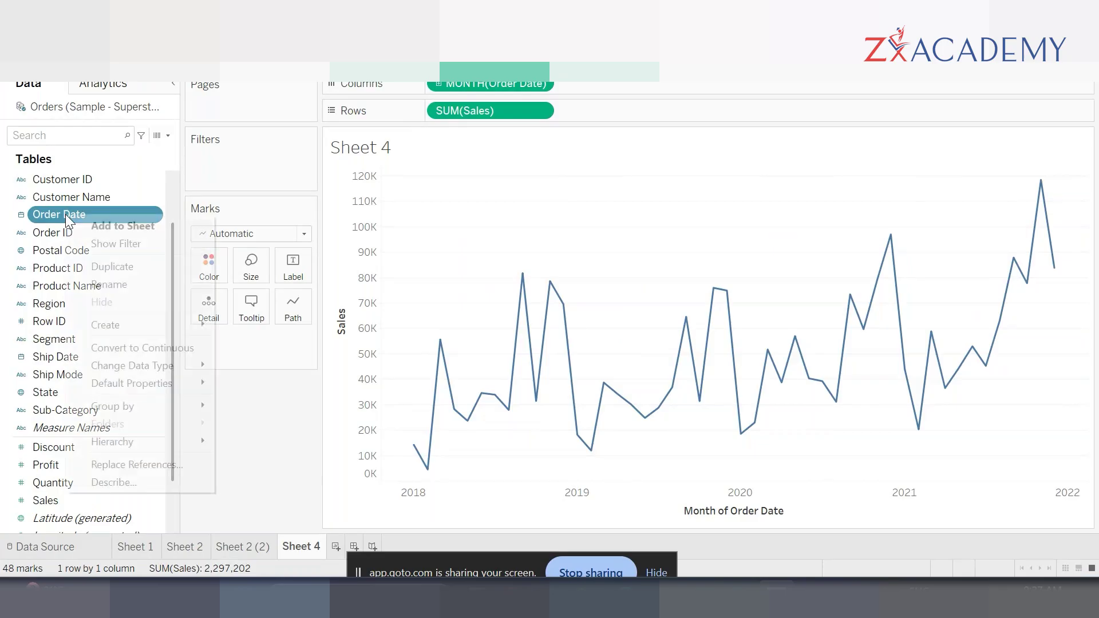
pyautogui.click(123, 243)
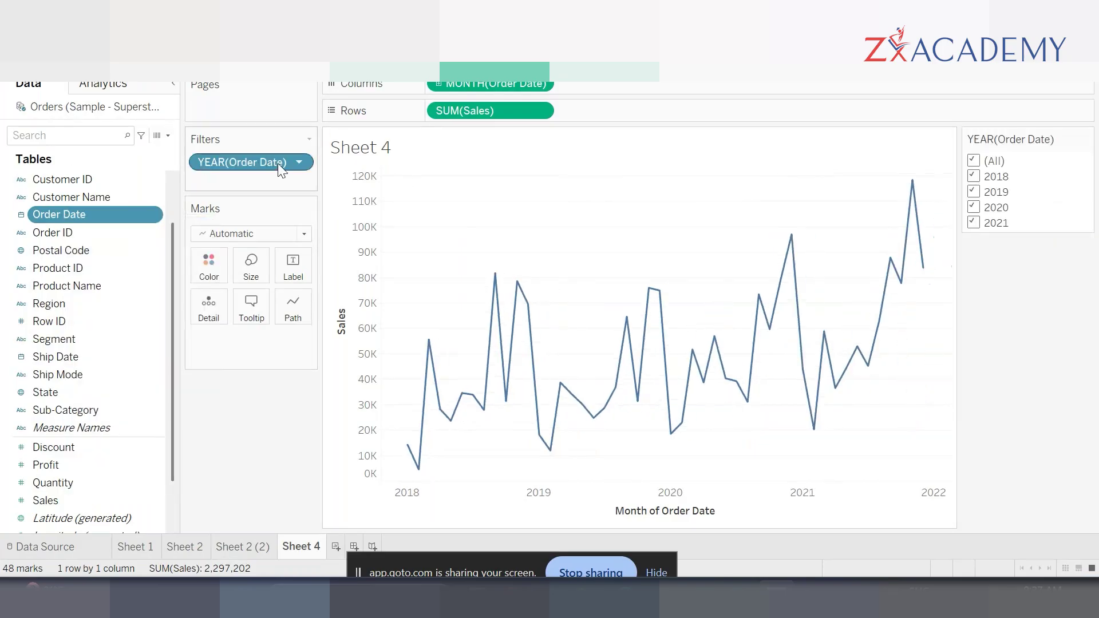
pyautogui.click(304, 160)
pyautogui.click(255, 134)
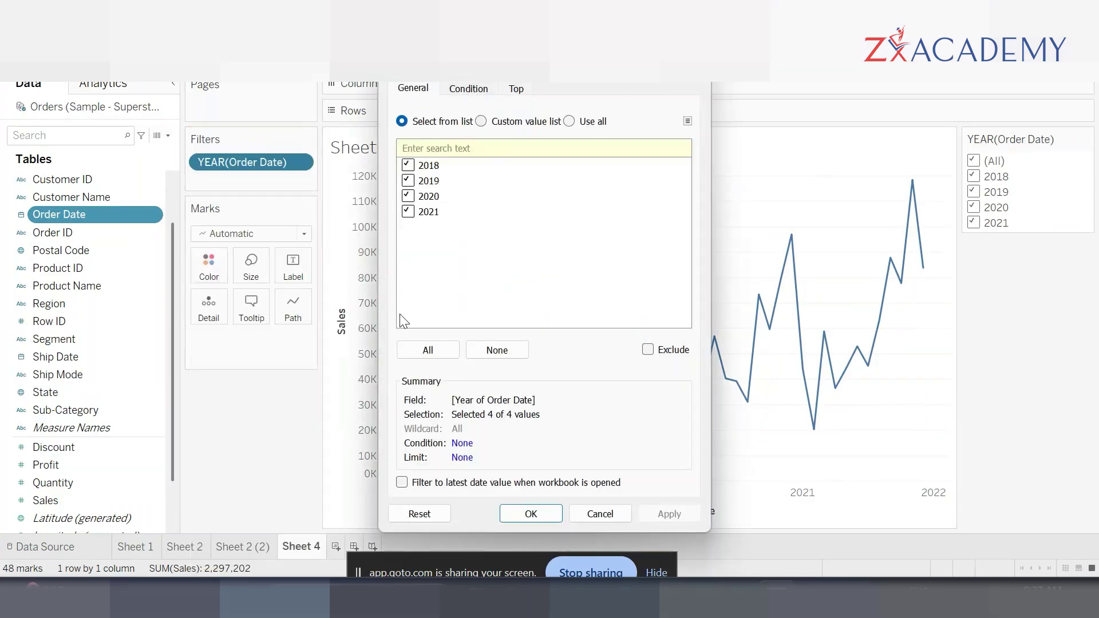
pyautogui.click(468, 89)
pyautogui.click(514, 90)
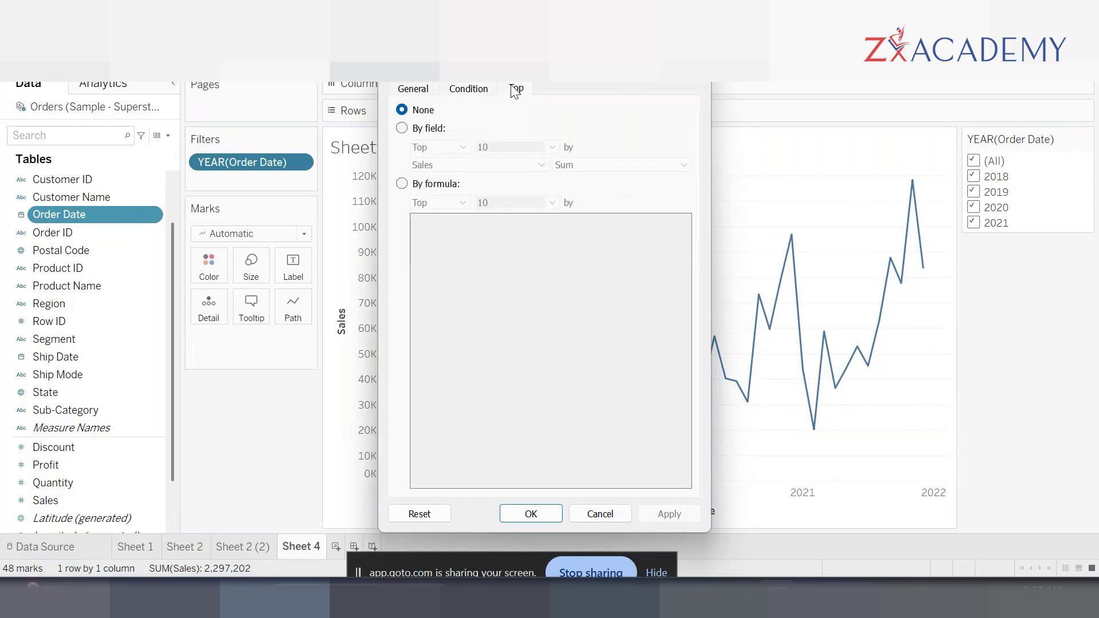
pyautogui.click(413, 88)
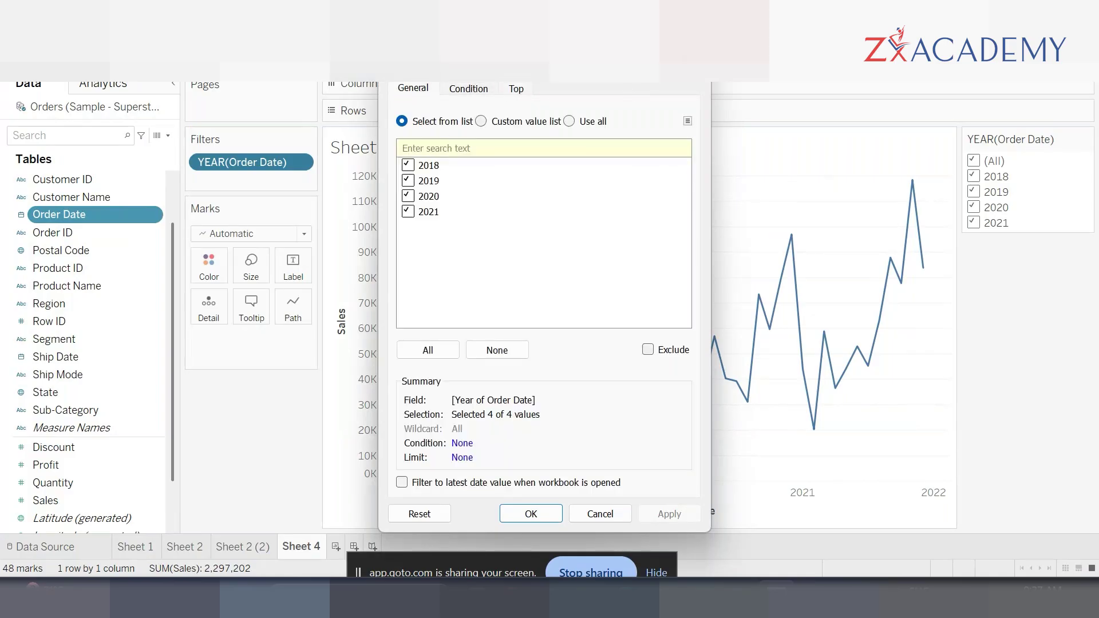
pyautogui.click(696, 61)
pyautogui.moveTo(235, 162); pyautogui.dragTo(236, 400)
pyautogui.moveTo(62, 215); pyautogui.dragTo(227, 167)
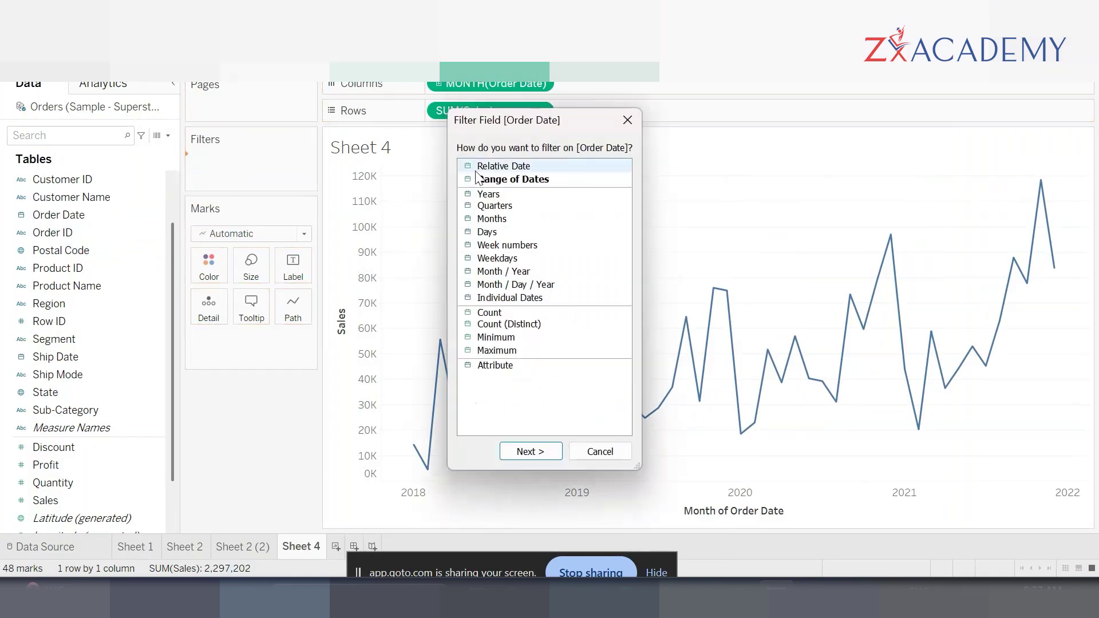
pyautogui.click(512, 166)
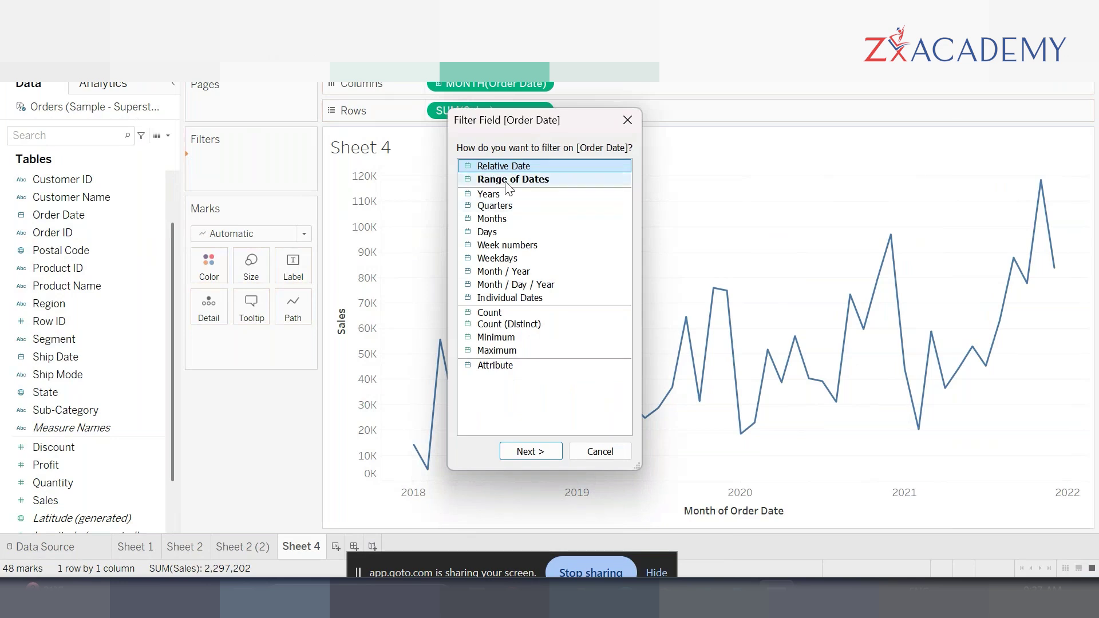
pyautogui.click(518, 455)
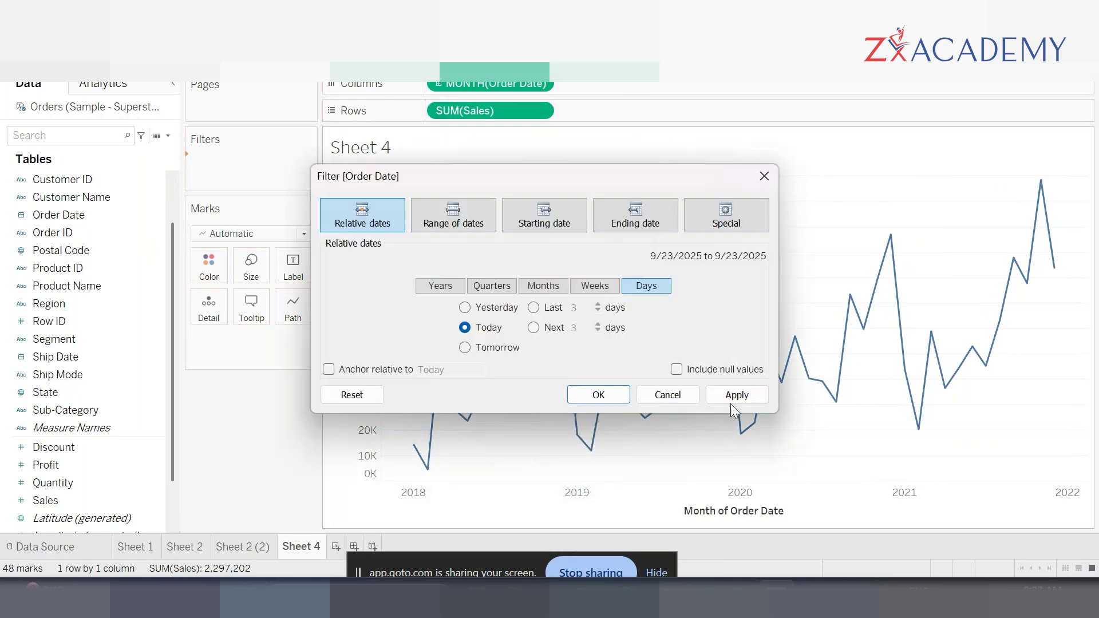
pyautogui.click(655, 394)
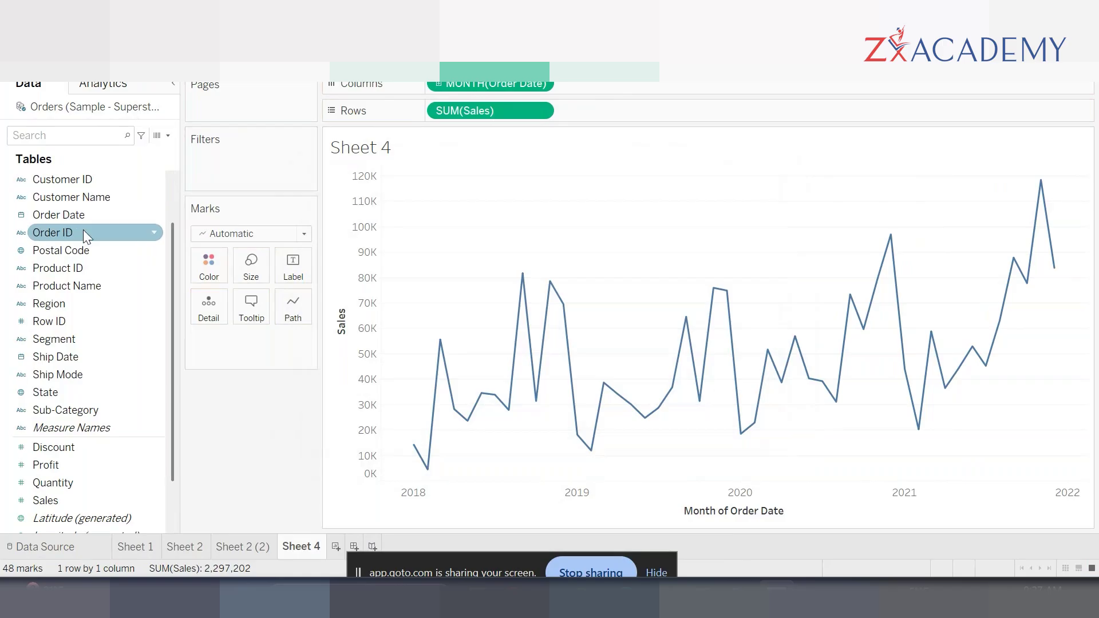
# Step: Filter Sheet 4 by an Order Date range of 1/3/2018 to 12/30/2021 and show the filter control beside the chart
pyautogui.moveTo(78, 217); pyautogui.dragTo(228, 168)
pyautogui.click(513, 180)
pyautogui.click(527, 451)
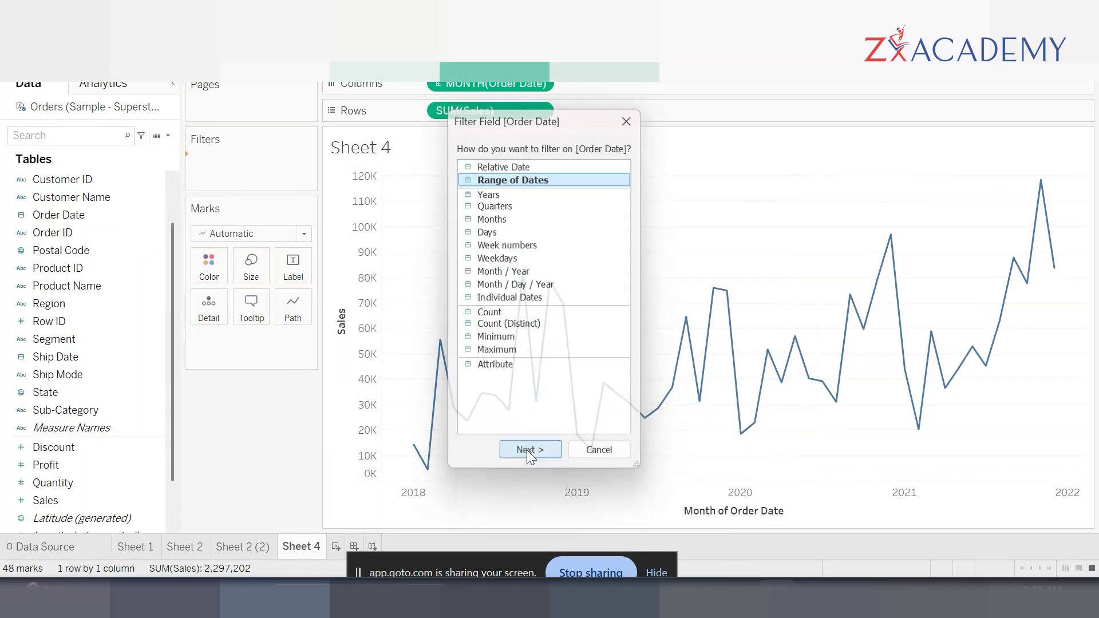
pyautogui.click(596, 395)
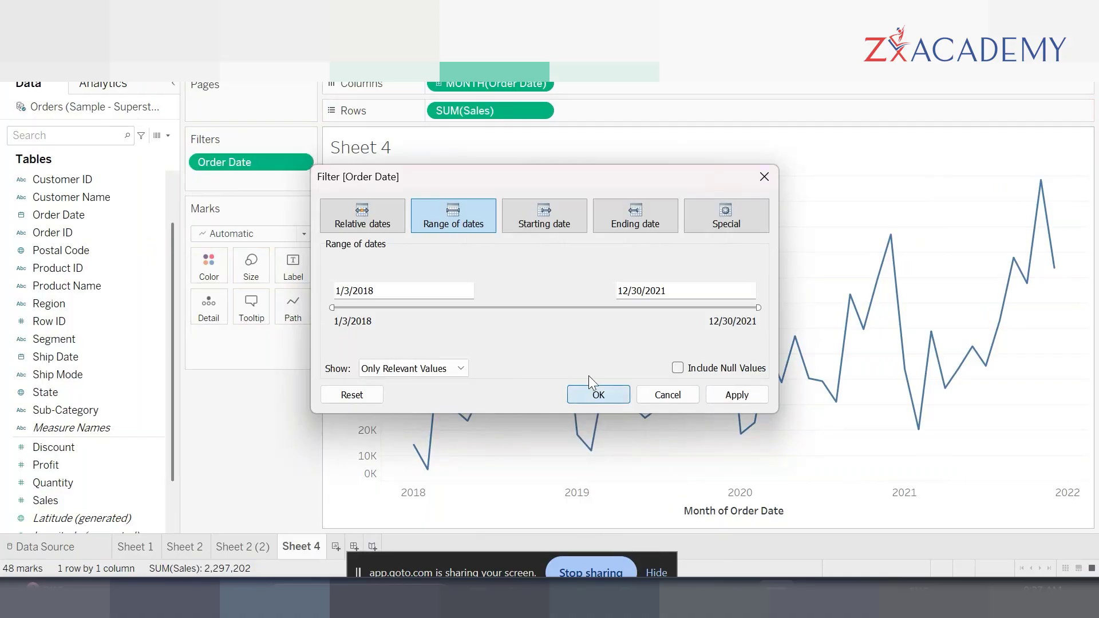
pyautogui.rightClick(279, 160)
pyautogui.click(337, 48)
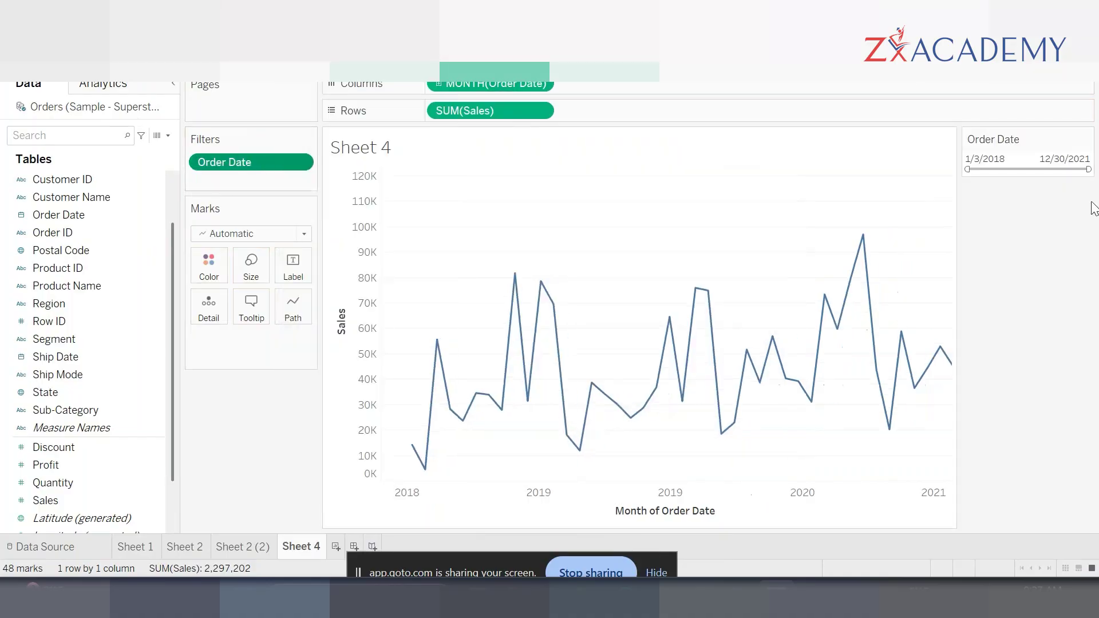
# Step: Narrow the Order Date range on Sheet 4 to 6/16/2018 through 8/2/2021
pyautogui.moveTo(967, 169); pyautogui.dragTo(980, 169)
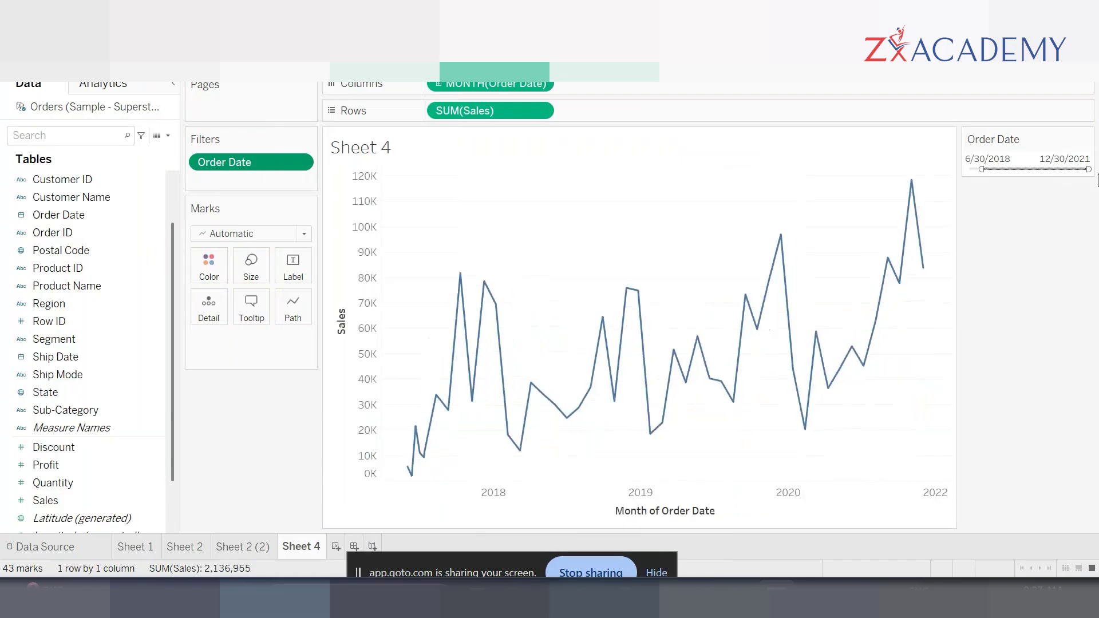
pyautogui.moveTo(1087, 169); pyautogui.dragTo(1071, 169)
pyautogui.moveTo(982, 169); pyautogui.dragTo(999, 169)
pyautogui.moveTo(1070, 169); pyautogui.dragTo(1076, 169)
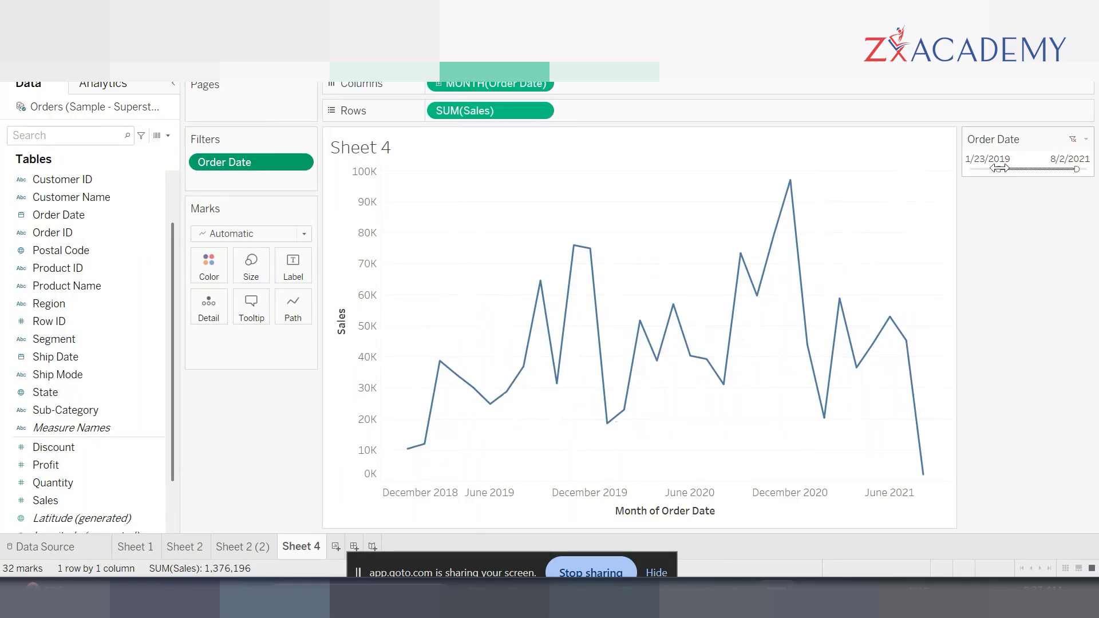
pyautogui.moveTo(998, 168); pyautogui.dragTo(981, 169)
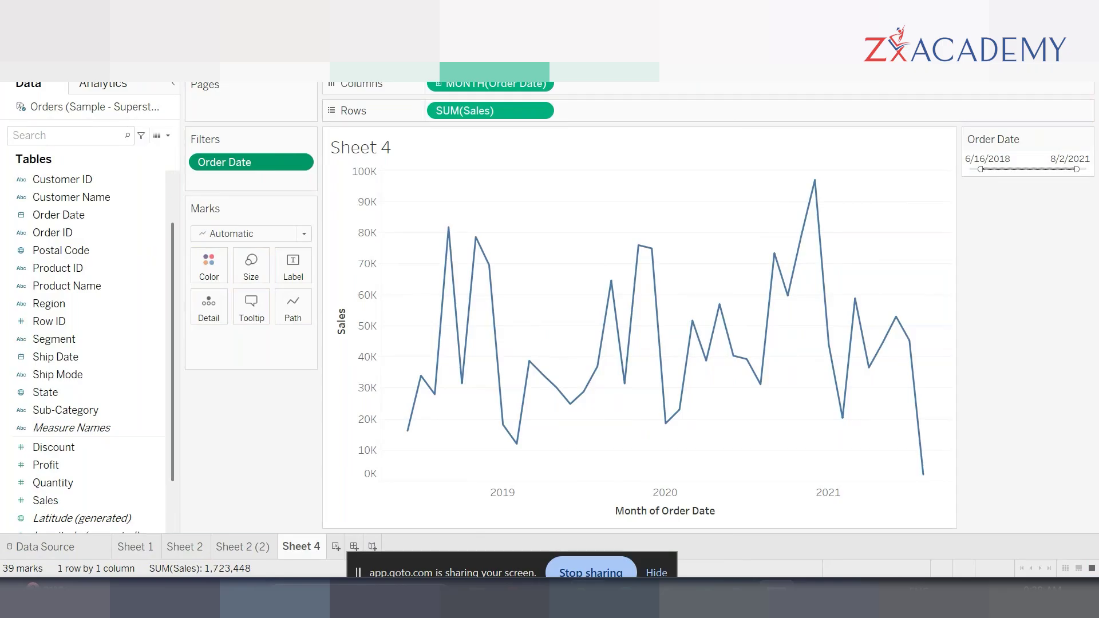
# Step: Create a new worksheet with a text table of total Sales by Sub-Category
pyautogui.moveTo(358, 572); pyautogui.dragTo(658, 568)
pyautogui.click(336, 546)
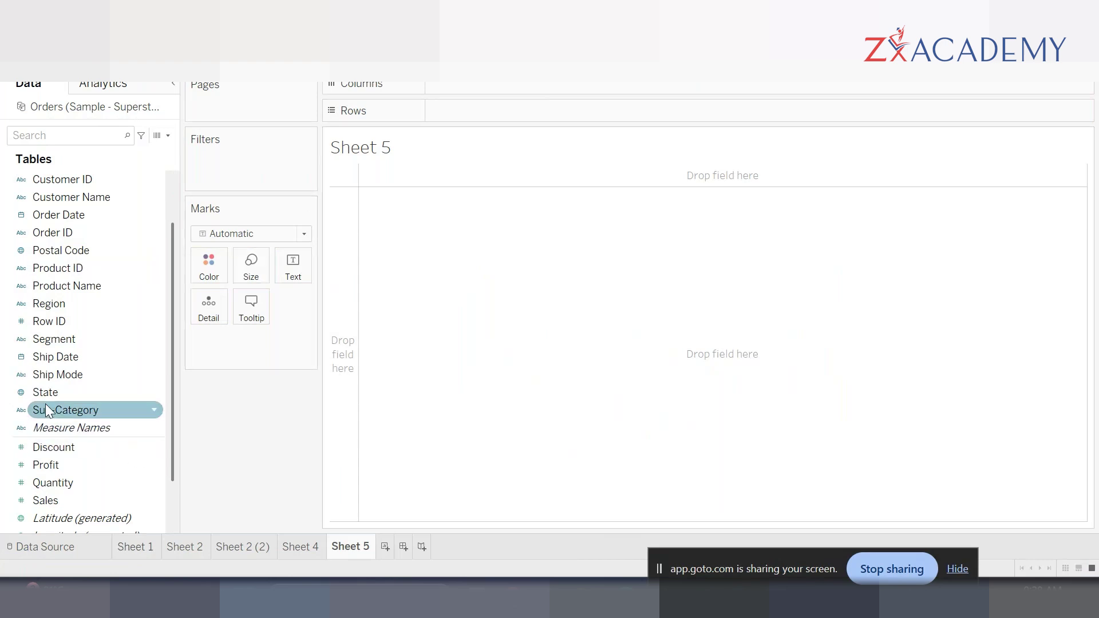
pyautogui.doubleClick(64, 412)
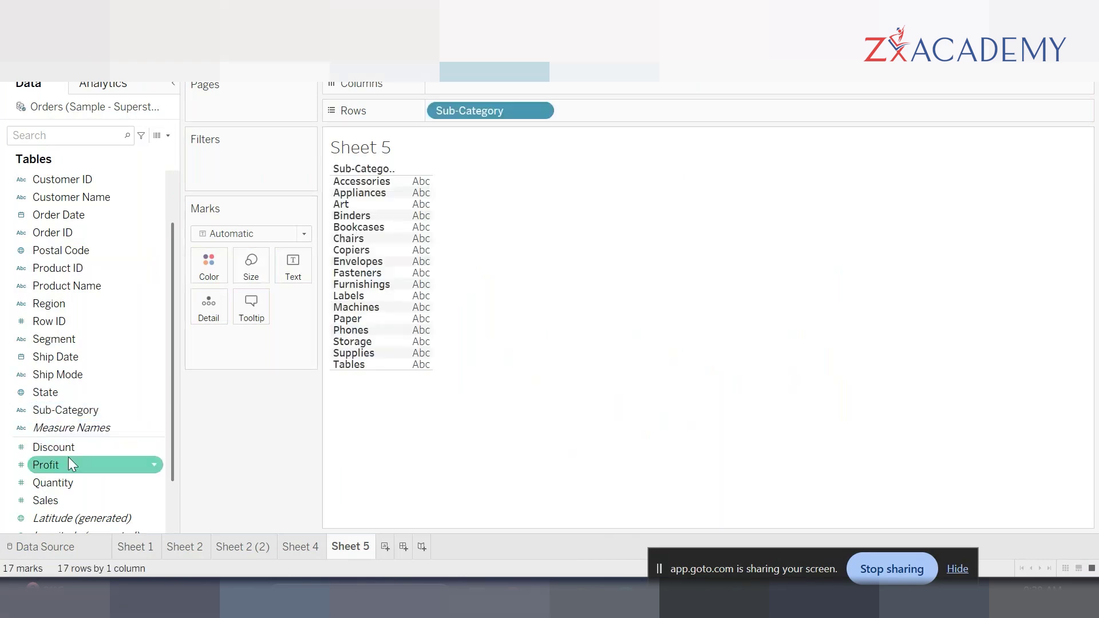
pyautogui.doubleClick(75, 499)
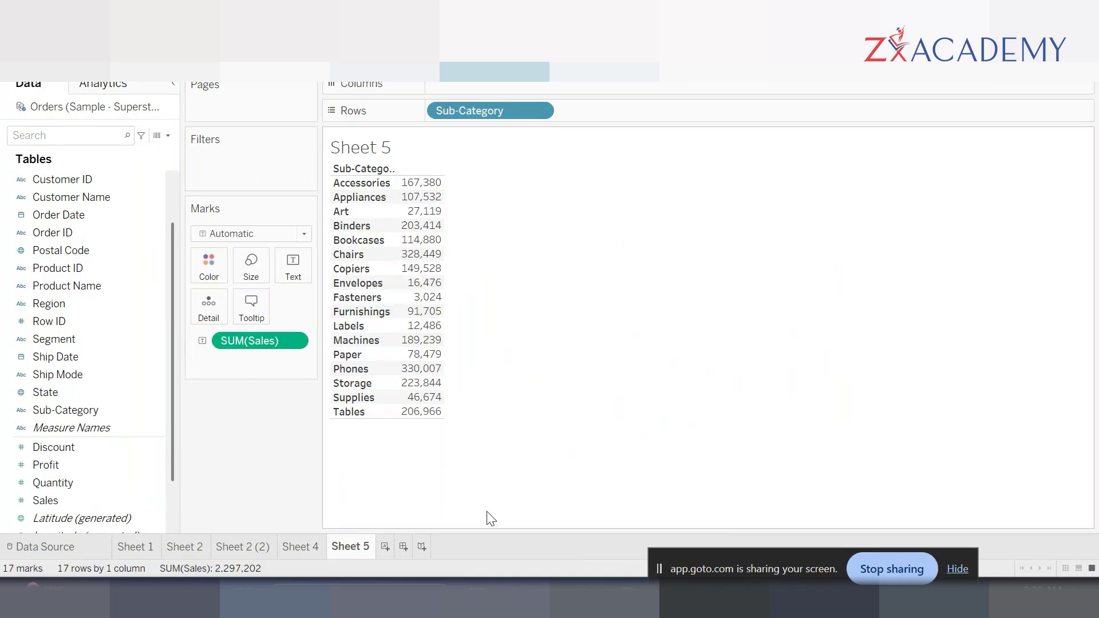
# Step: Start a new calculated field named Tax from the Superstore data fields
pyautogui.moveTo(421, 185)
pyautogui.moveTo(416, 209)
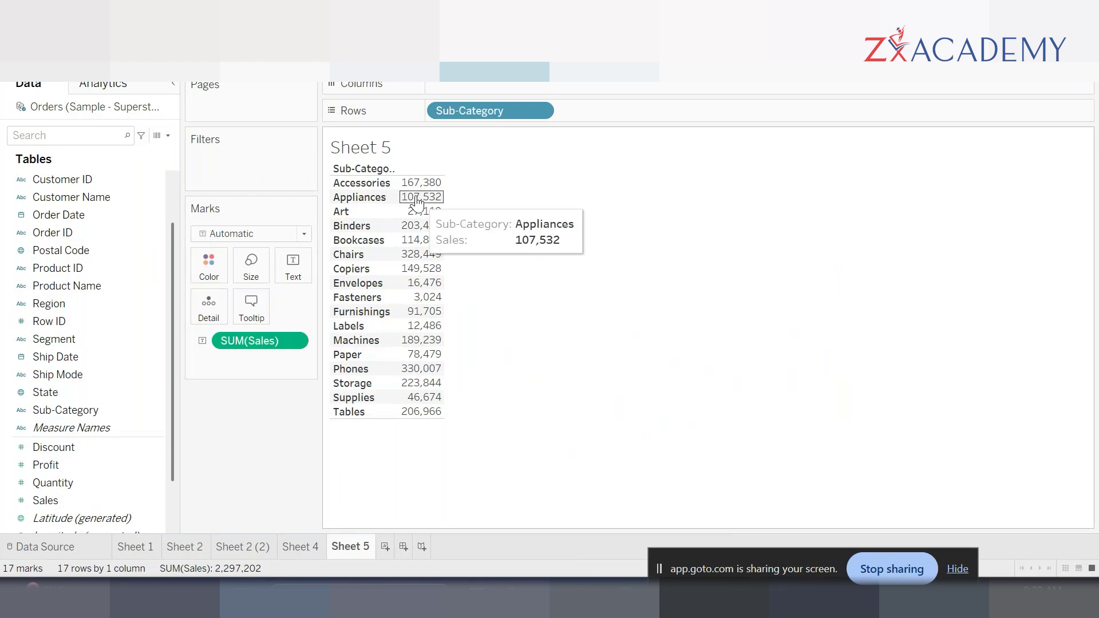
pyautogui.click(168, 135)
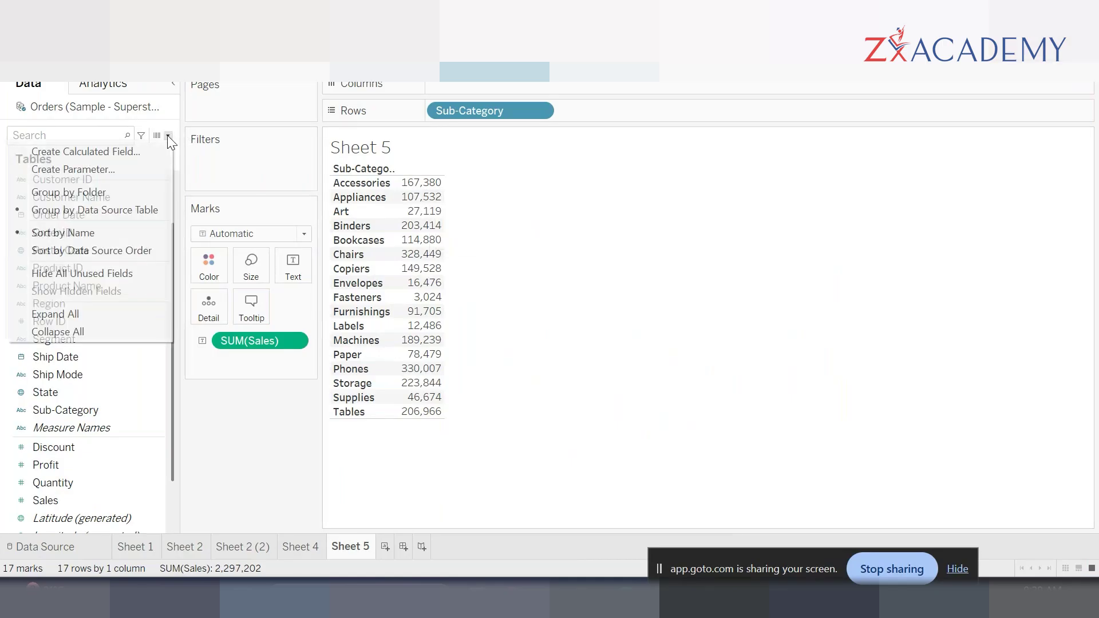
pyautogui.click(143, 157)
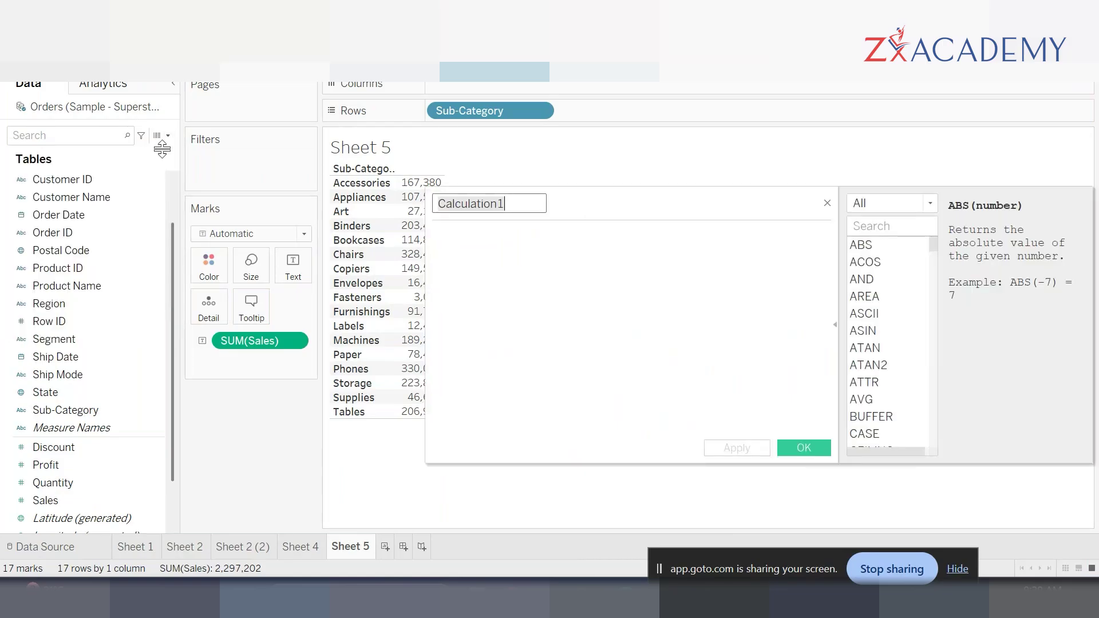
pyautogui.write('Tax')
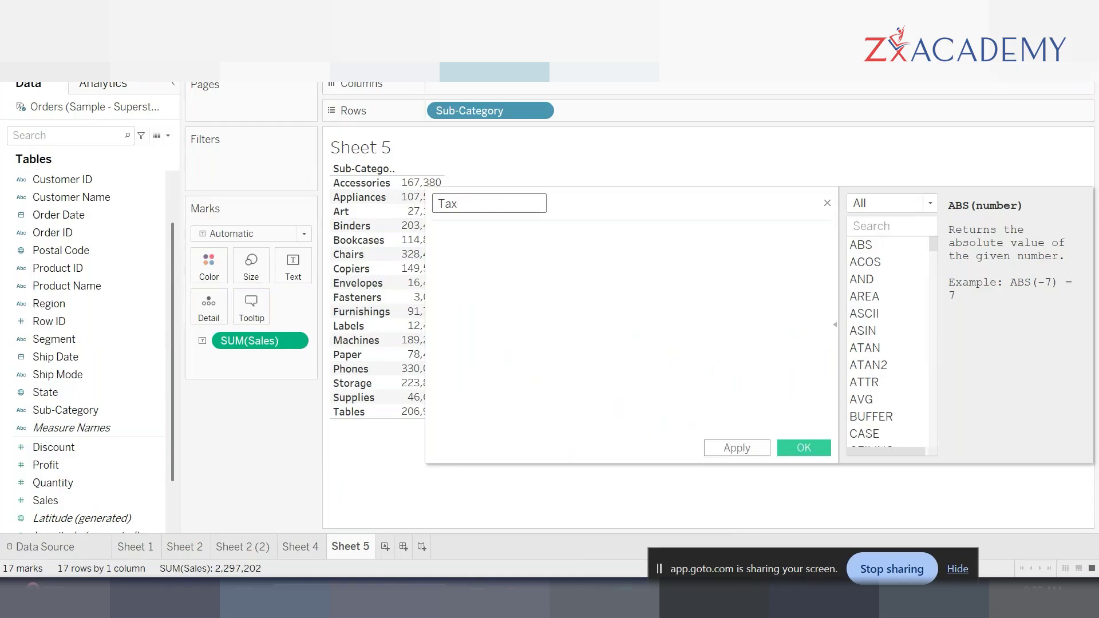
# Step: Define Tax as SUM([Sales]) * .1, save the calculation and add it to the Sub-Category table beside Sales
pyautogui.click(484, 235)
pyautogui.write('su')
pyautogui.press('Return')
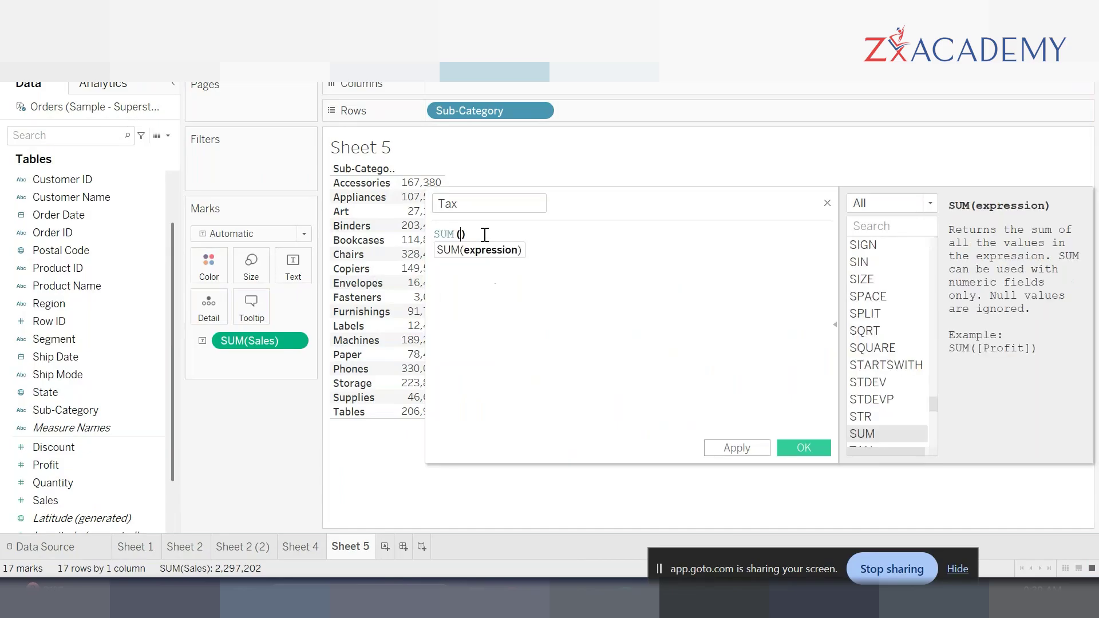
pyautogui.write('sa')
pyautogui.press('Return')
pyautogui.write('* .1')
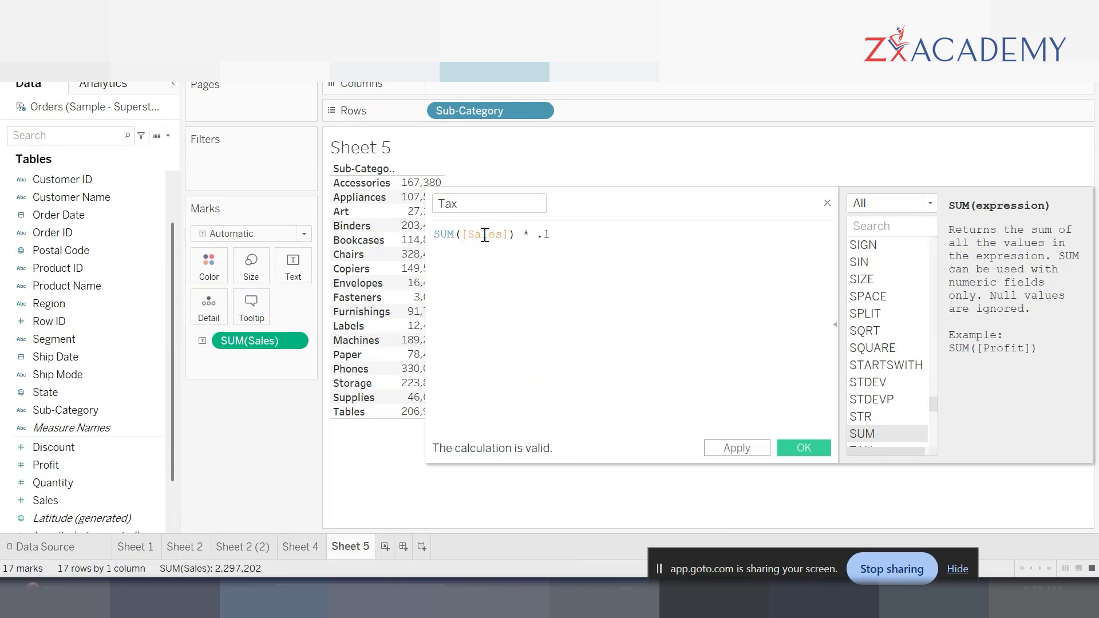
pyautogui.click(745, 449)
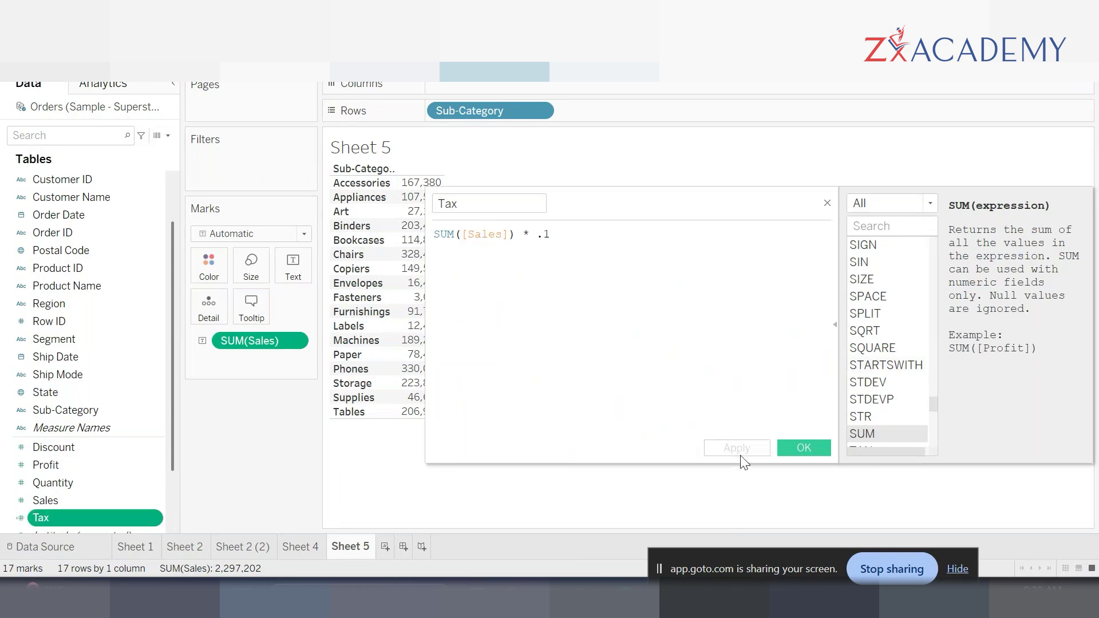
pyautogui.click(810, 445)
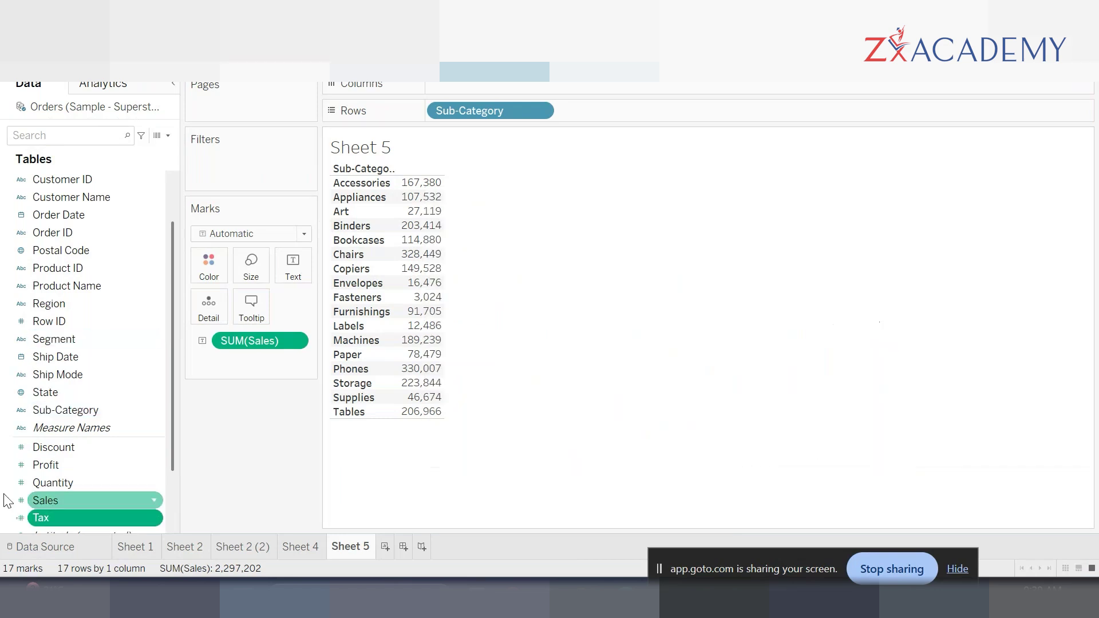
pyautogui.doubleClick(46, 518)
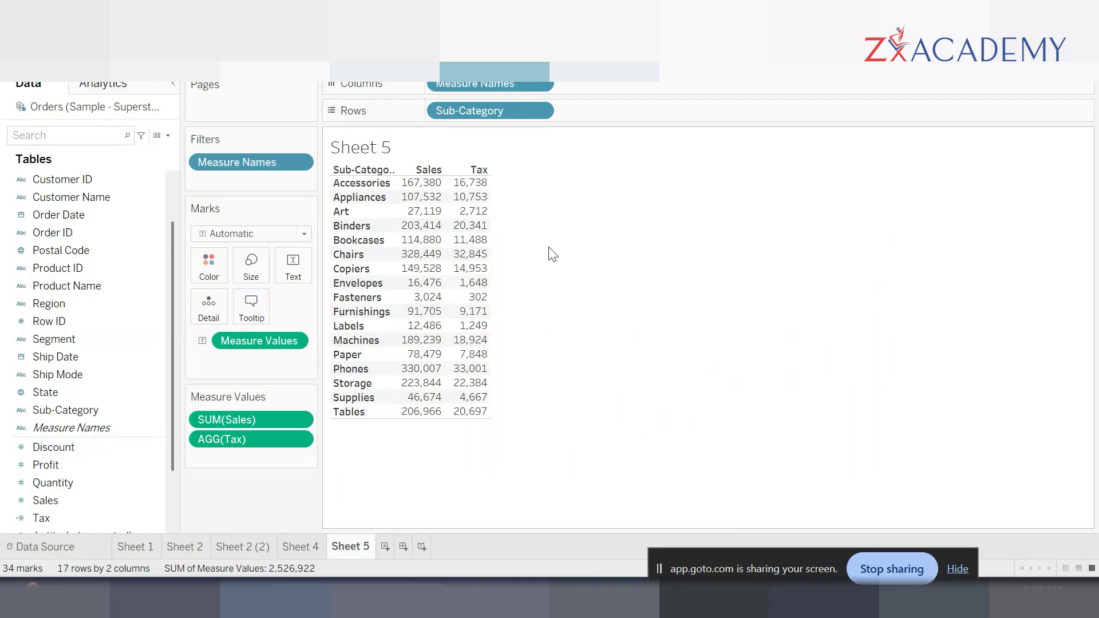
pyautogui.moveTo(465, 186)
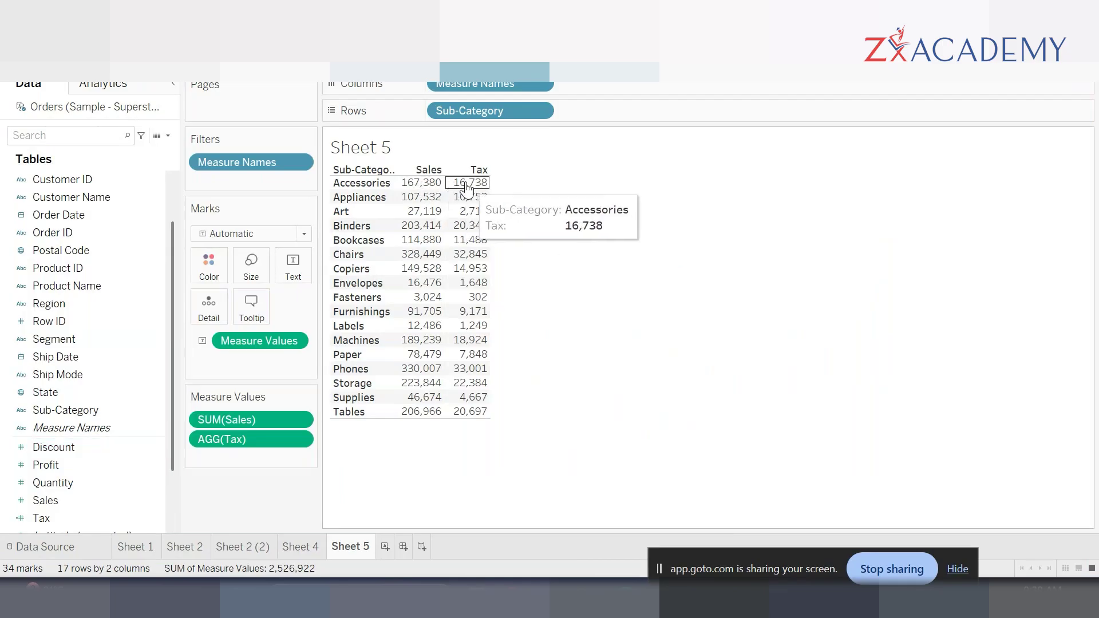
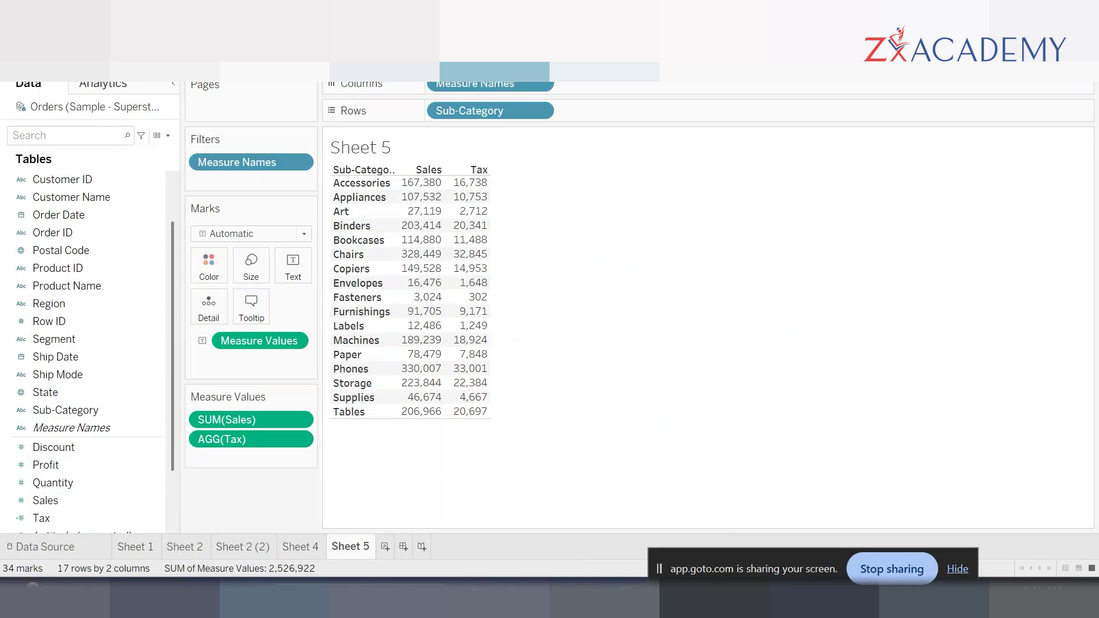
# Step: Edit the Tax calculated field so its formula reads SUM([Sales]) * .12, and save it
pyautogui.scroll(1, 102, 225)
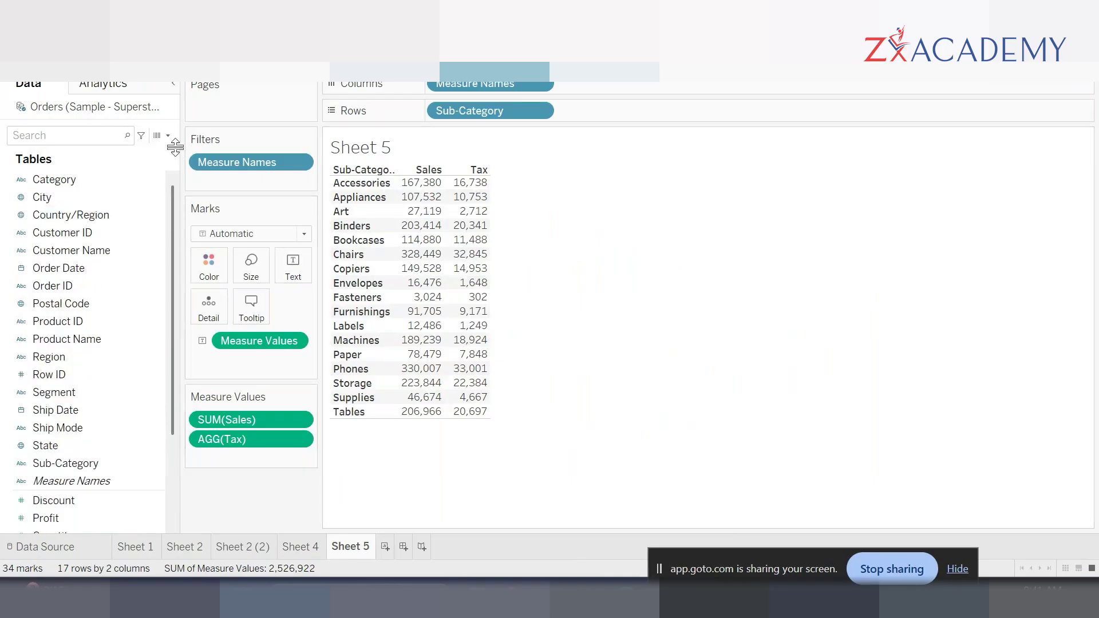
pyautogui.scroll(-3, 92, 372)
pyautogui.rightClick(62, 445)
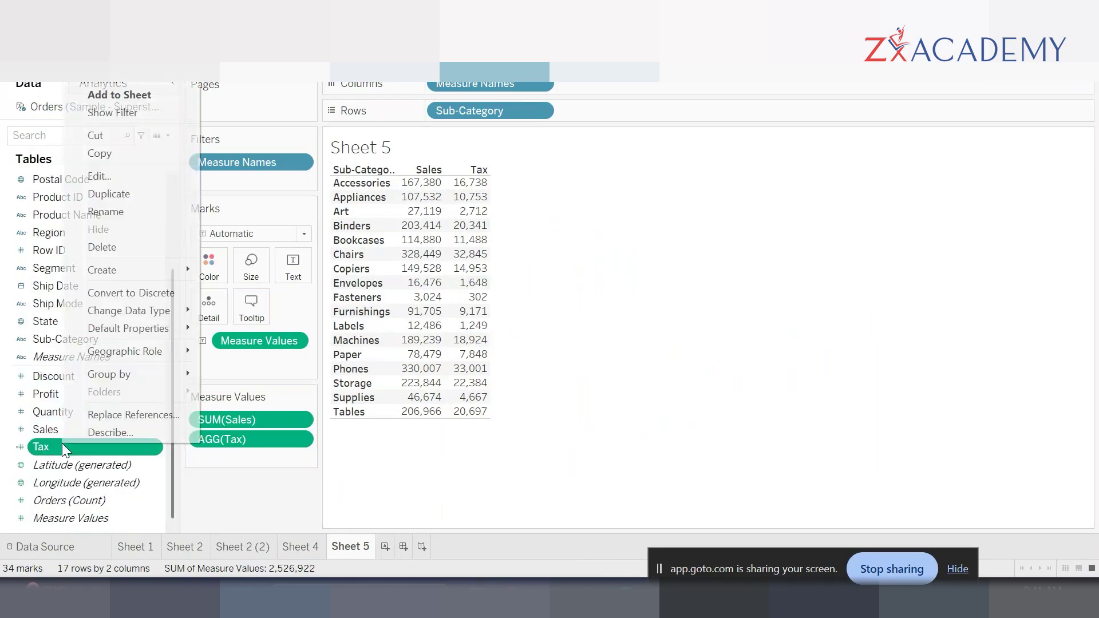
pyautogui.click(115, 177)
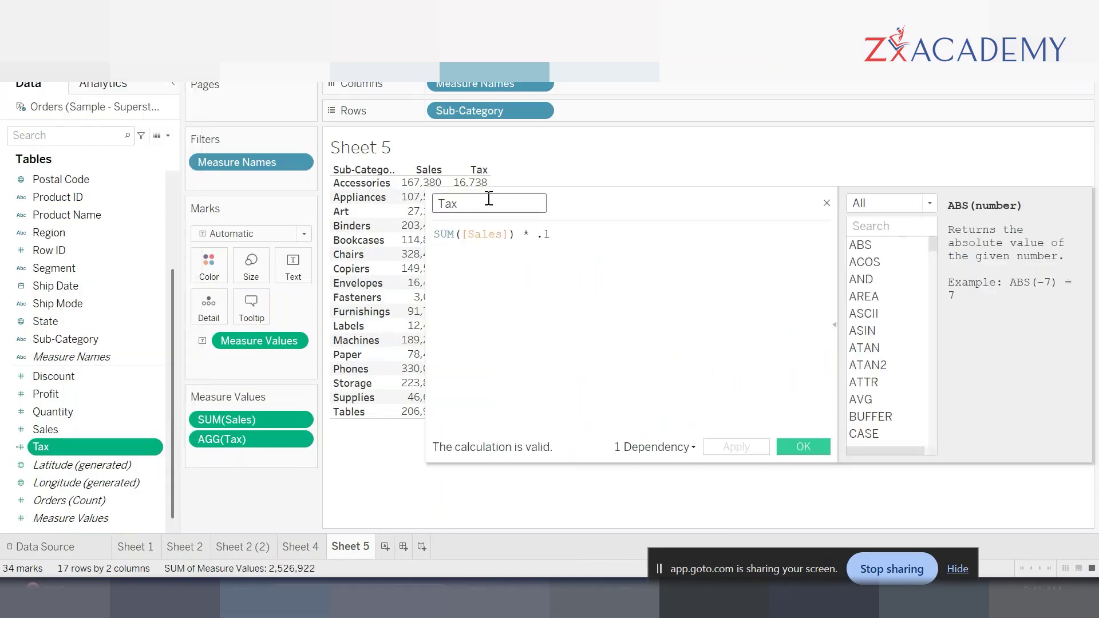
pyautogui.write('2')
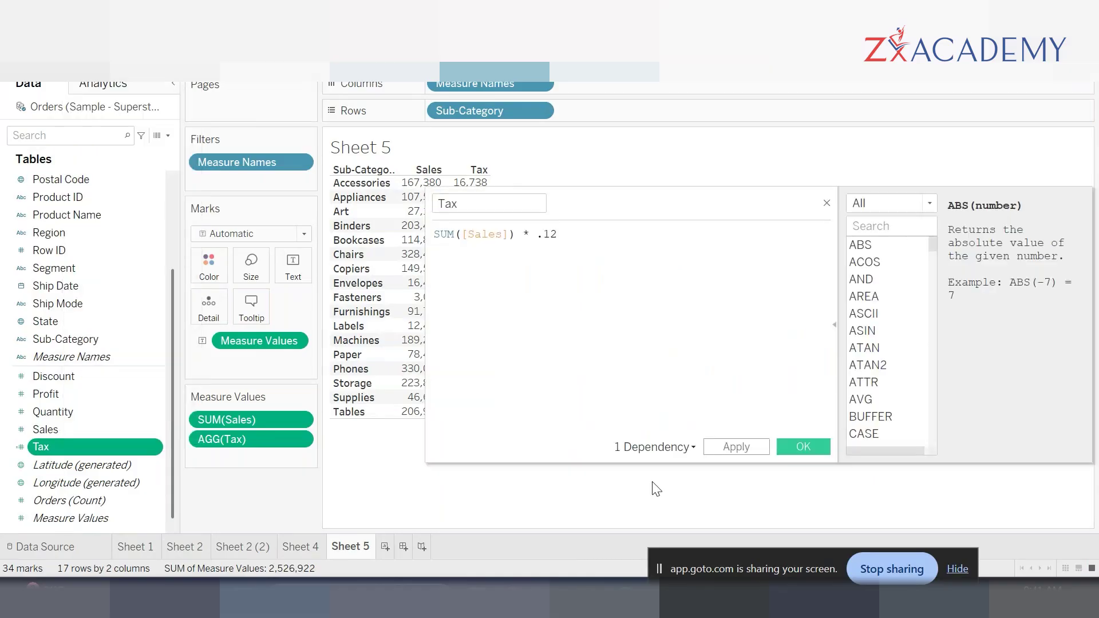
pyautogui.click(754, 449)
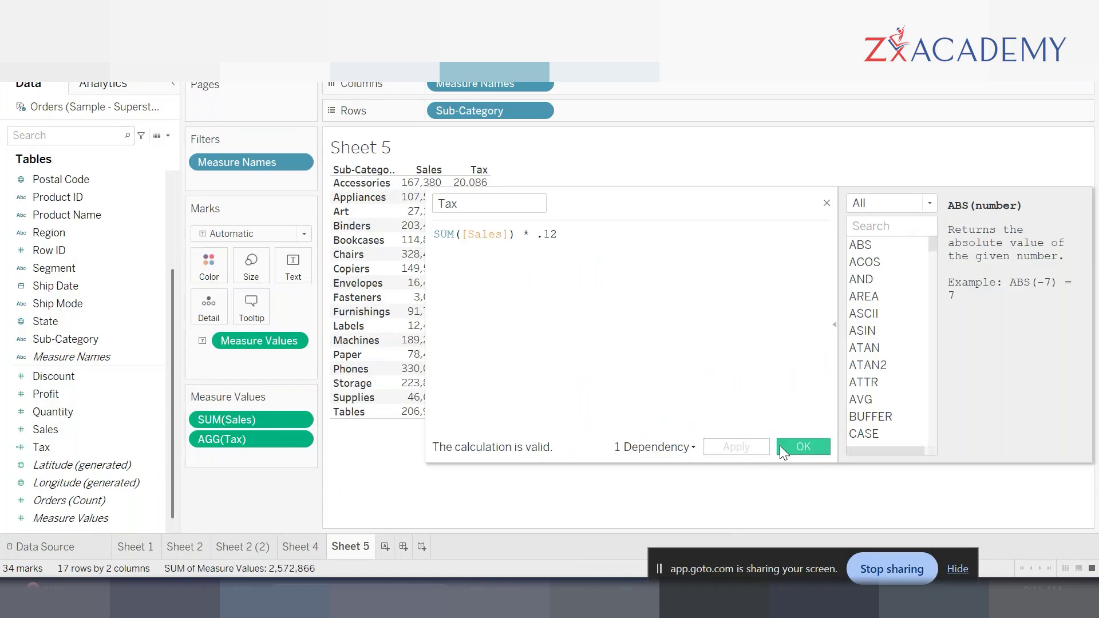
pyautogui.click(785, 447)
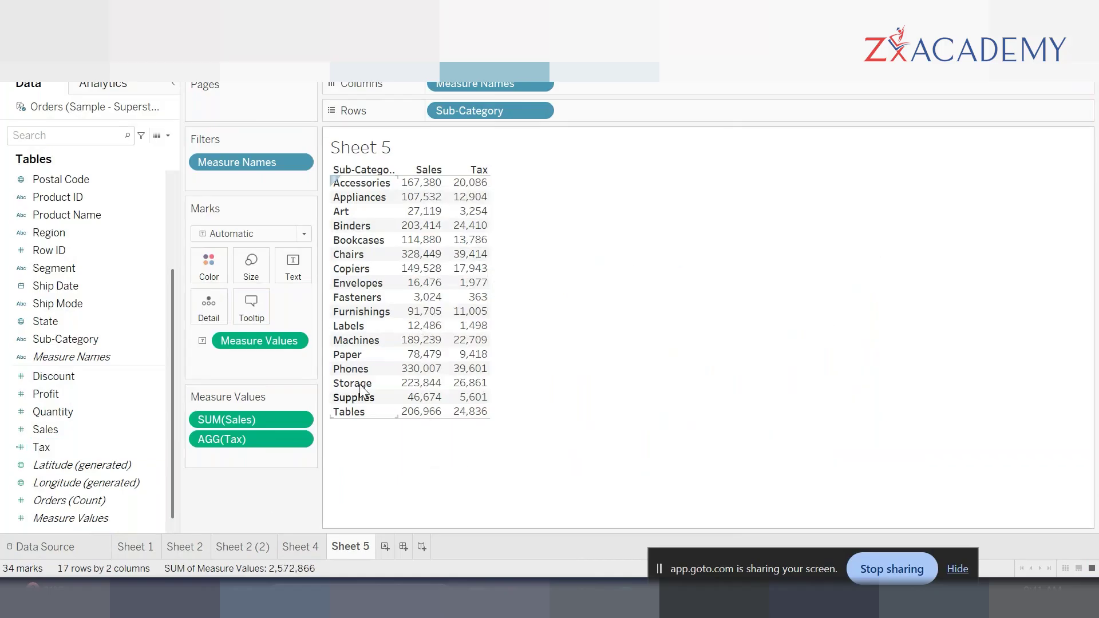
# Step: Edit the Tax calculated field so its formula reads SUM([Sales]) * 12.5 /100, and save it
pyautogui.rightClick(119, 451)
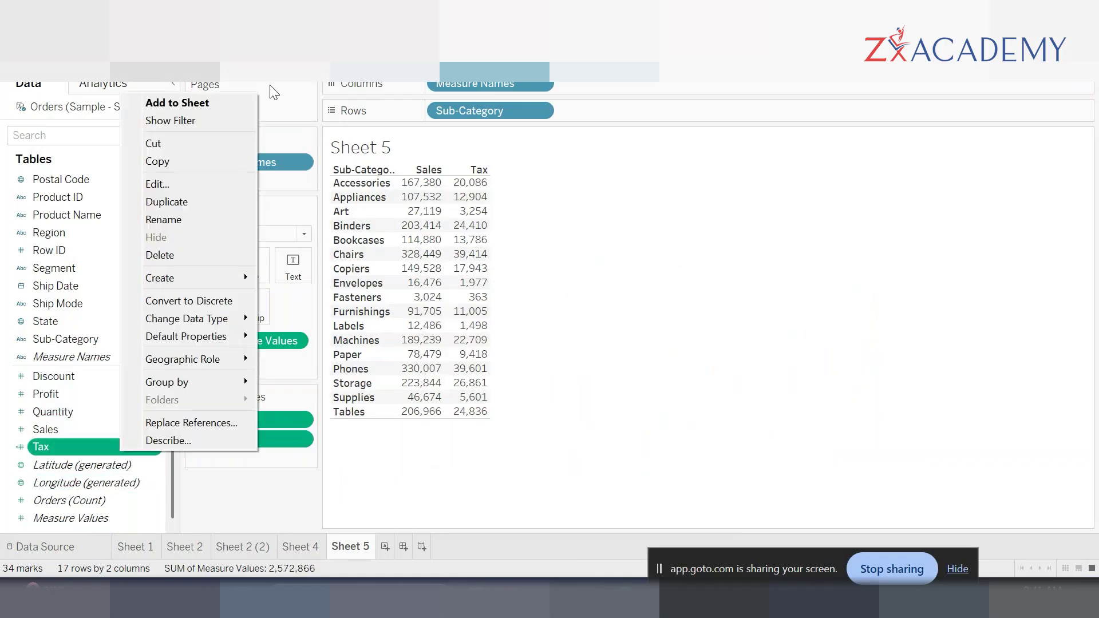
pyautogui.click(174, 180)
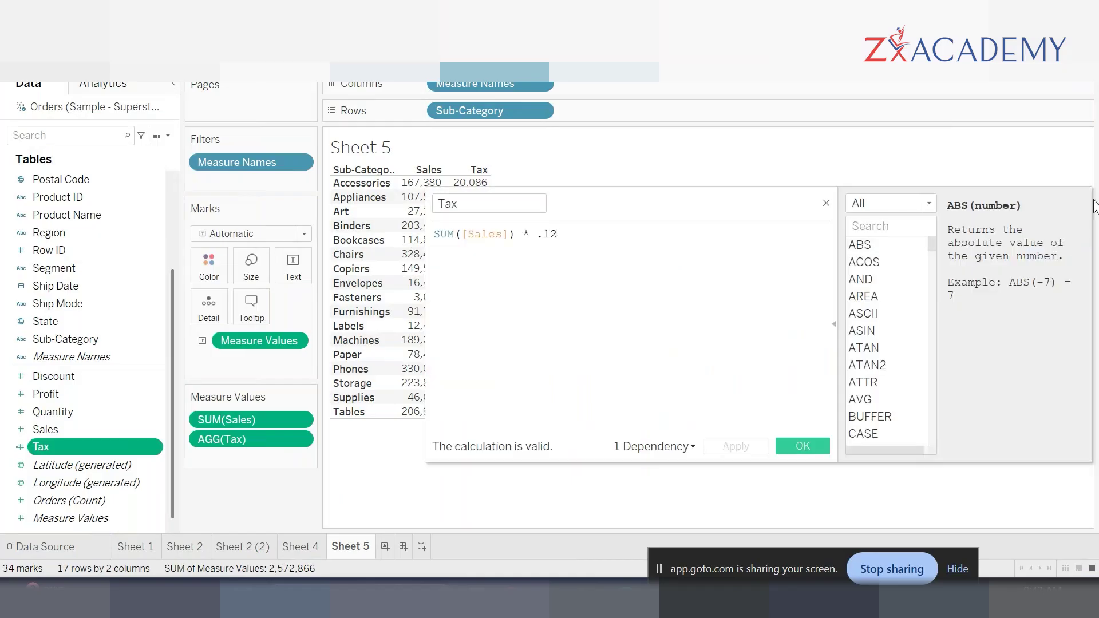
pyautogui.press('BackSpace')
pyautogui.press('BackSpace')
pyautogui.write('12.')
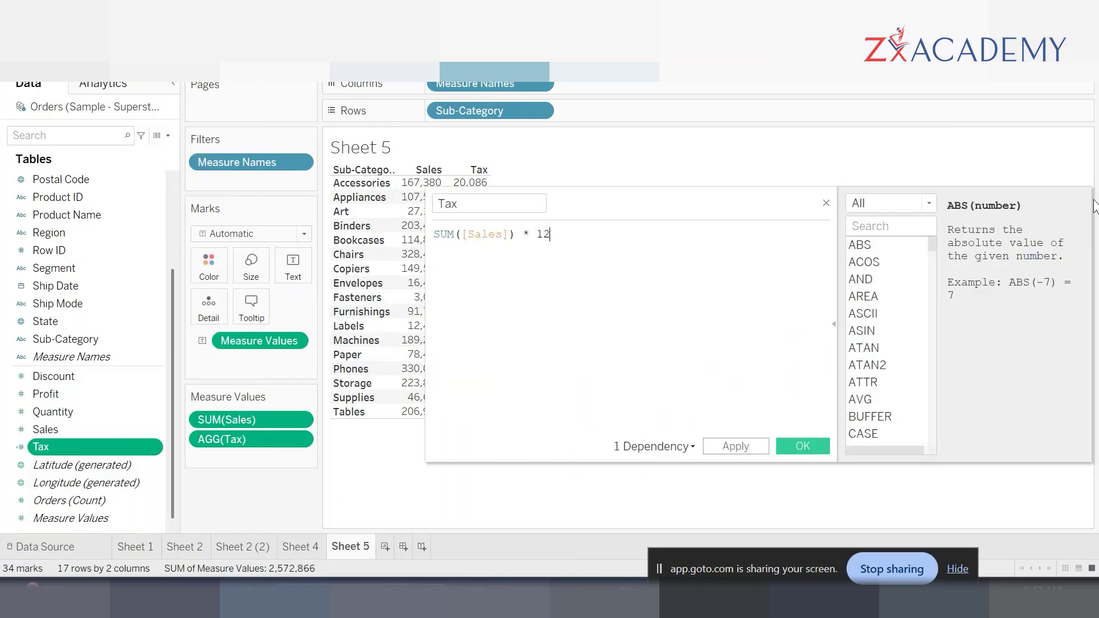
pyautogui.write('5 /100')
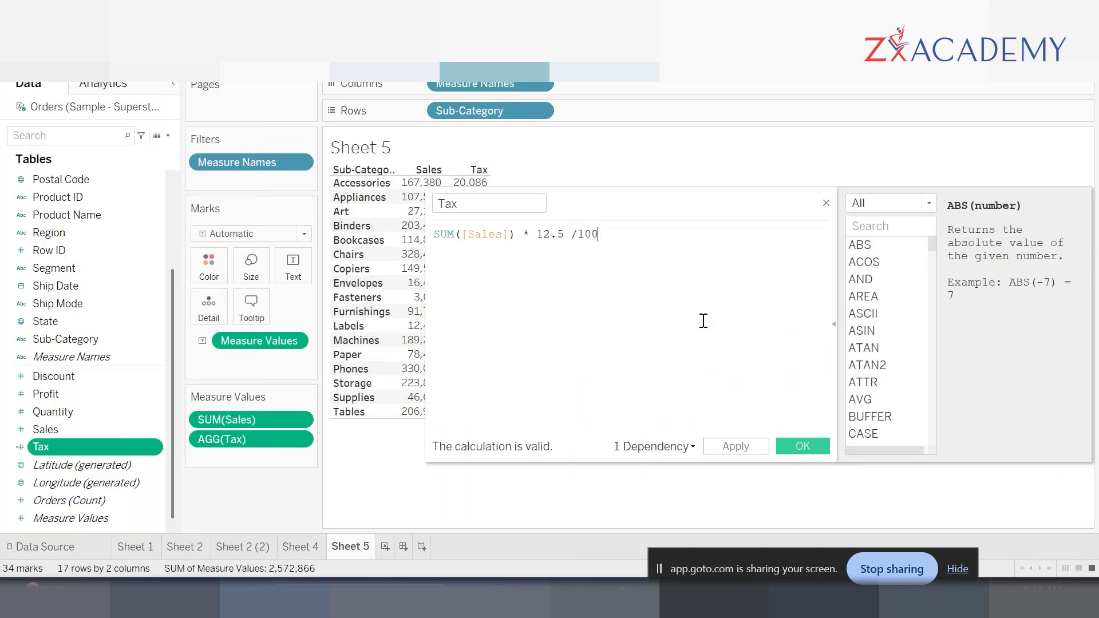
pyautogui.click(797, 444)
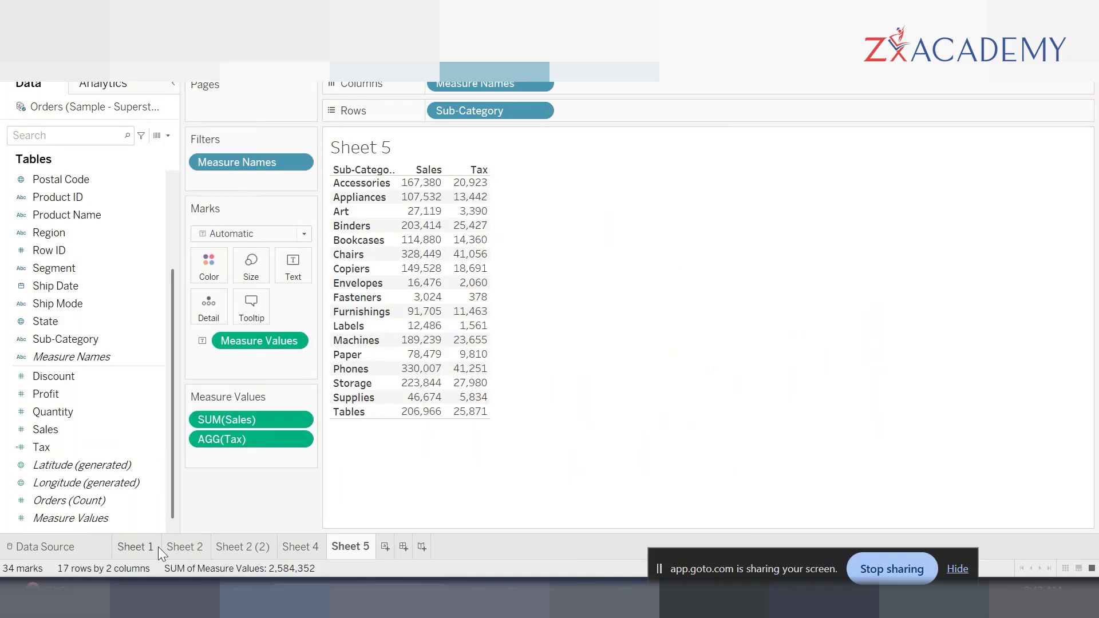
pyautogui.moveTo(158, 547)
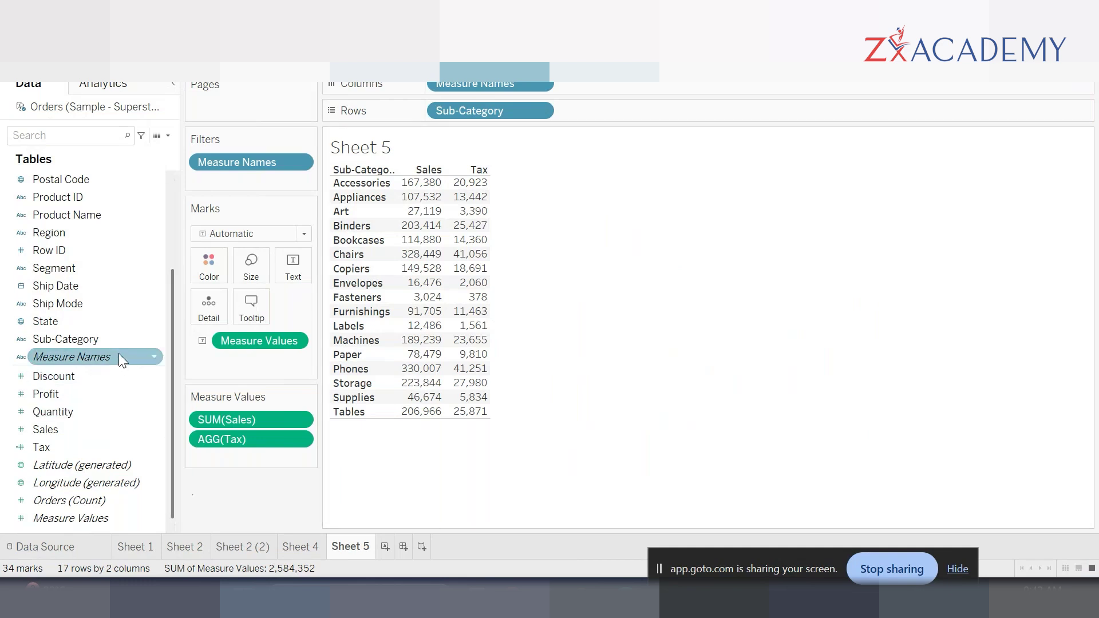
# Step: Start a new parameter and name it Tax %
pyautogui.scroll(3, 118, 352)
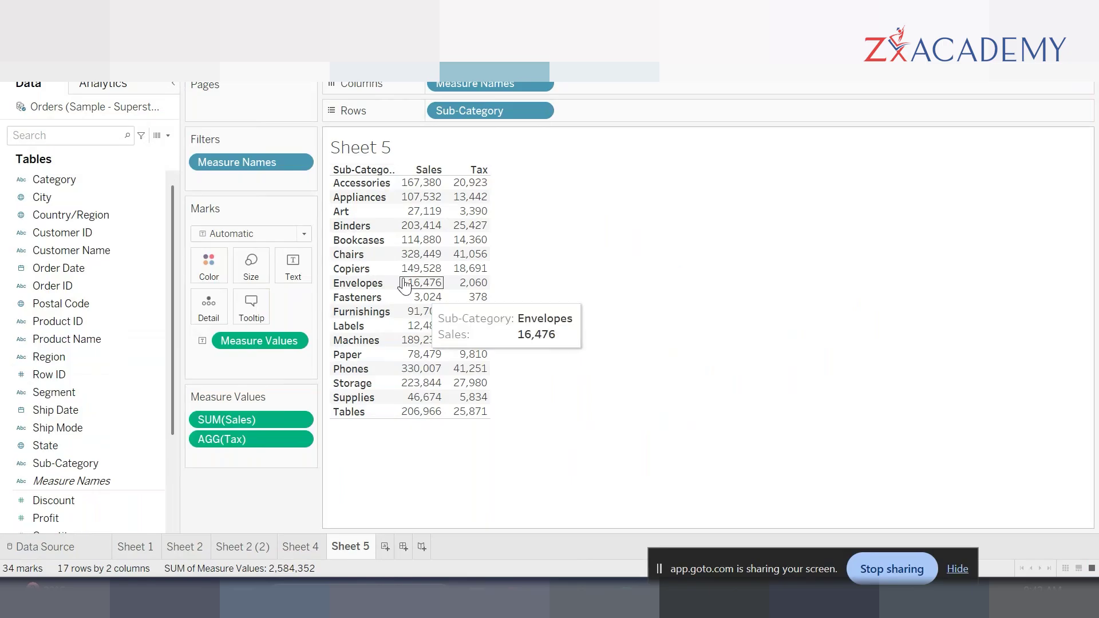
pyautogui.click(169, 136)
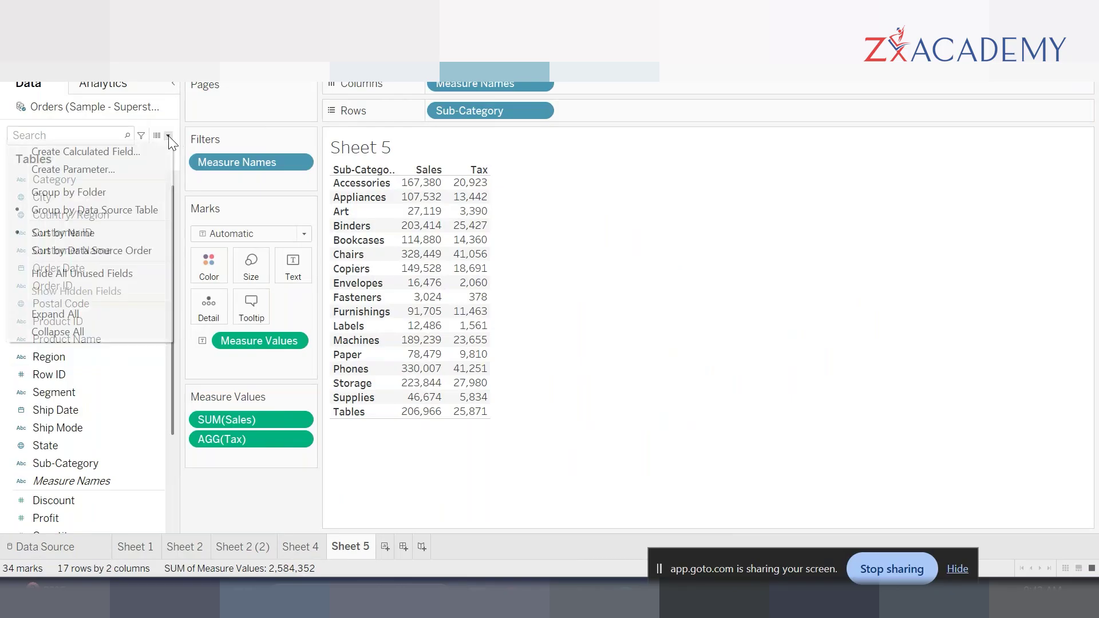
pyautogui.click(101, 171)
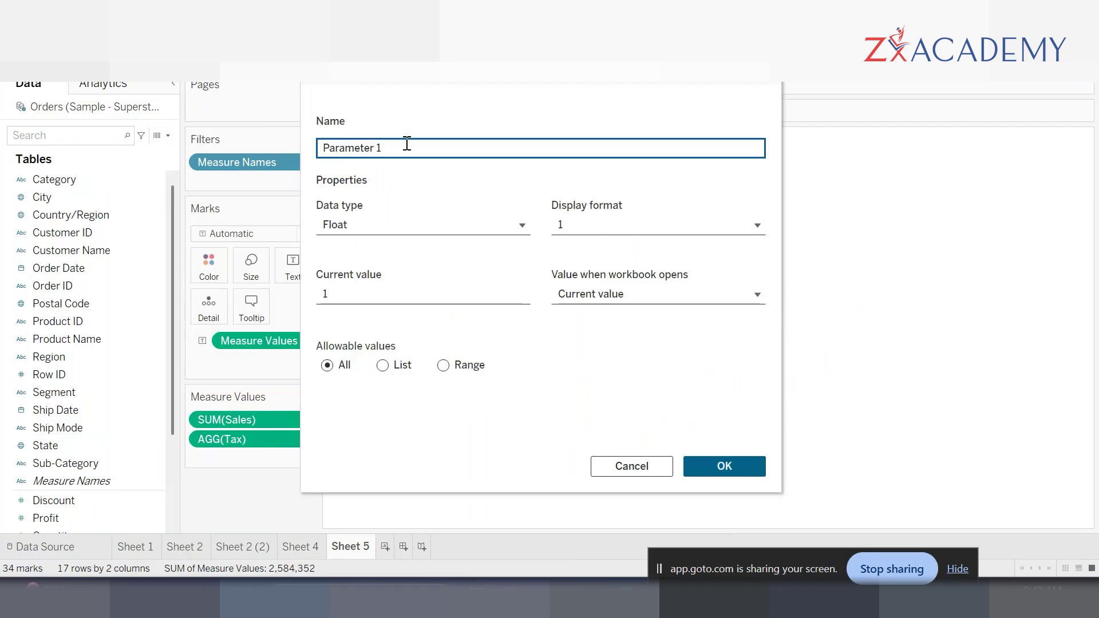
pyautogui.hotkey('ctrl', 'a')
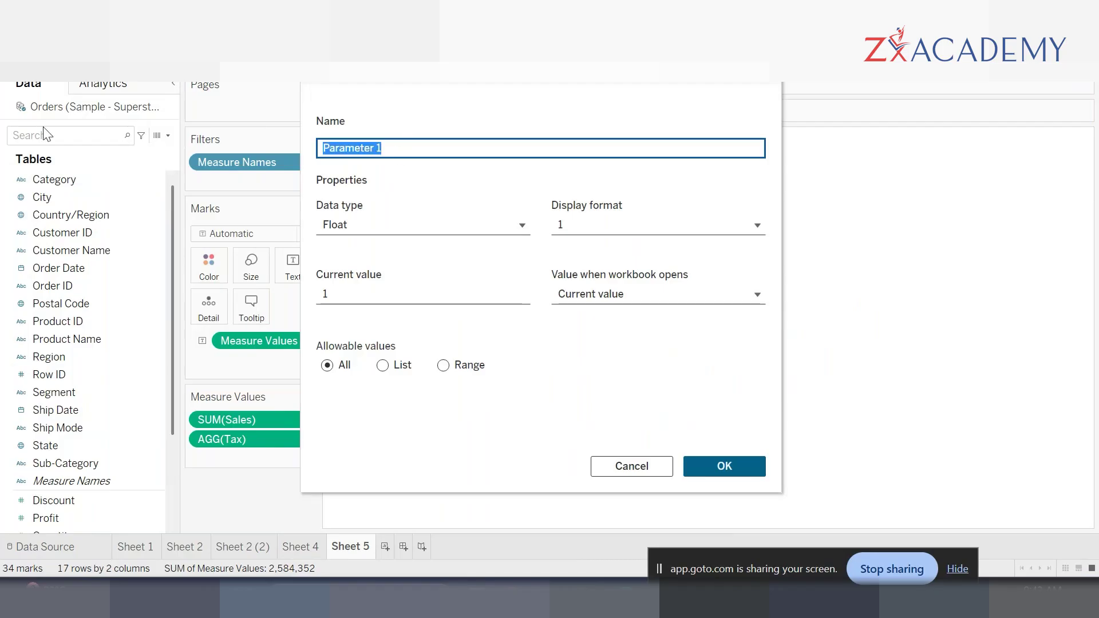
pyautogui.write('Tax %')
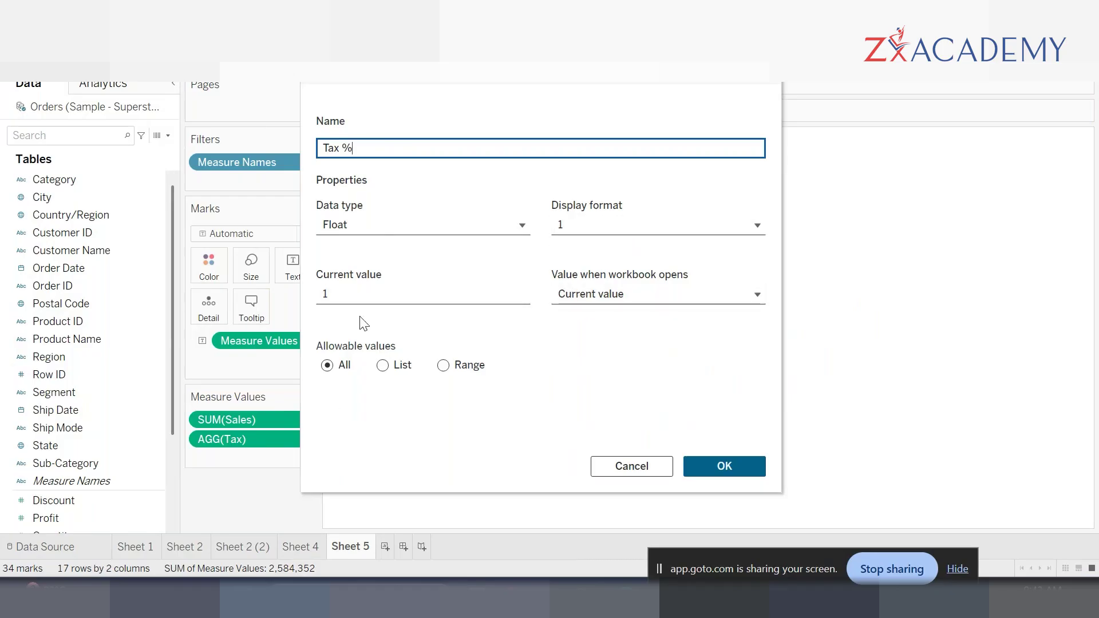
# Step: Limit the Tax % parameter's allowable values to a range with minimum 0 and maximum 1
pyautogui.click(444, 366)
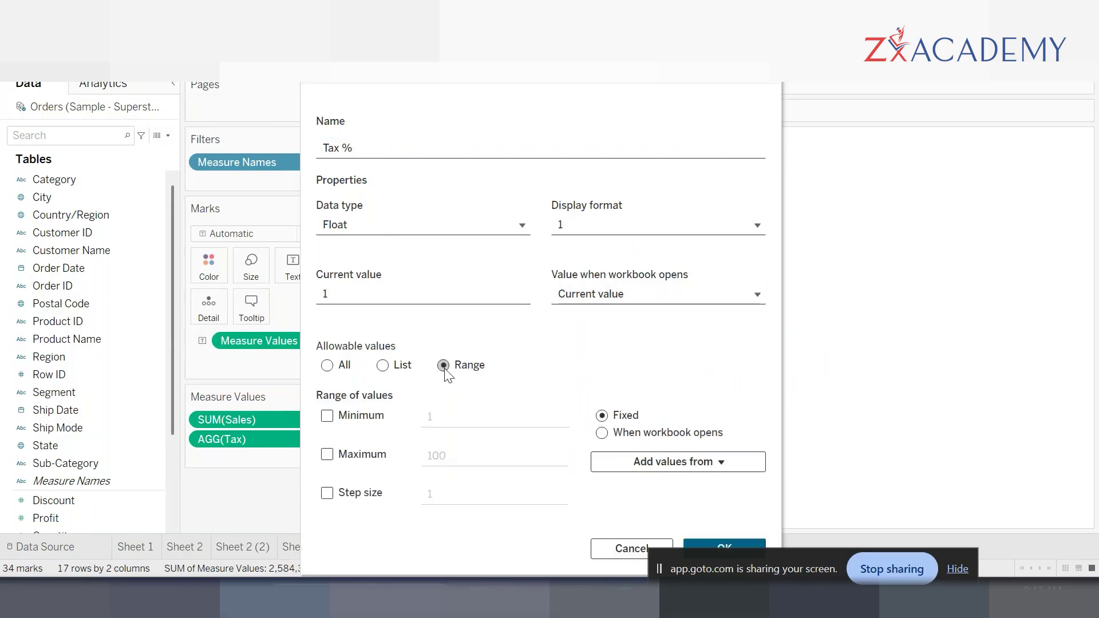
pyautogui.click(327, 416)
pyautogui.click(454, 415)
pyautogui.press('BackSpace')
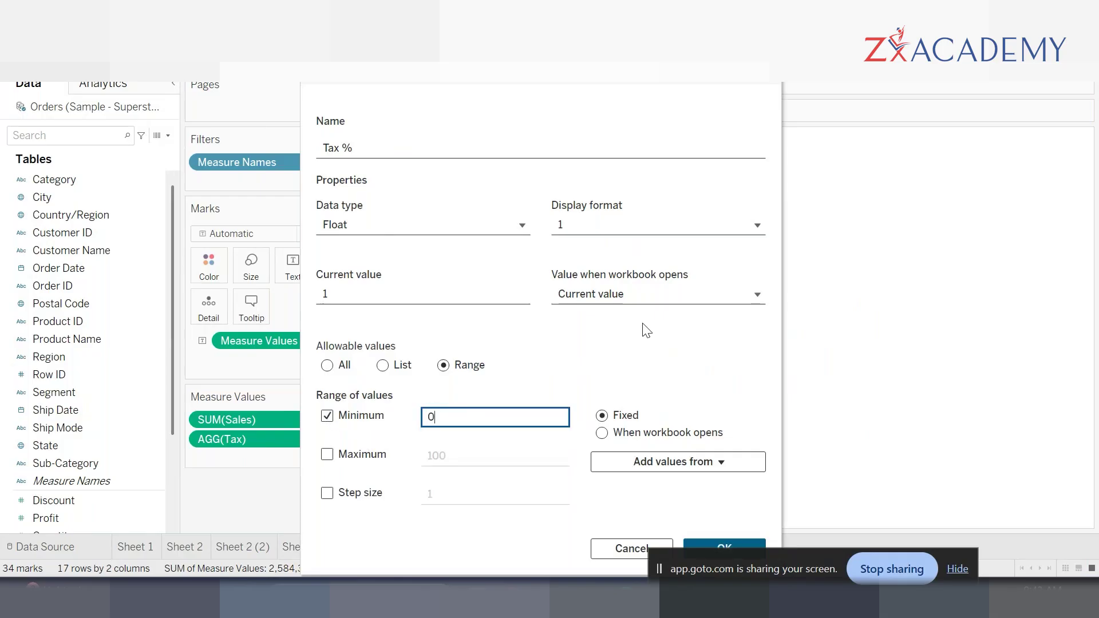
pyautogui.click(327, 455)
pyautogui.click(449, 456)
pyautogui.moveTo(448, 455); pyautogui.dragTo(365, 457)
pyautogui.write('1')
# Step: Enable a step size of .01 for the Tax % parameter's range and save the parameter
pyautogui.click(327, 493)
pyautogui.click(459, 490)
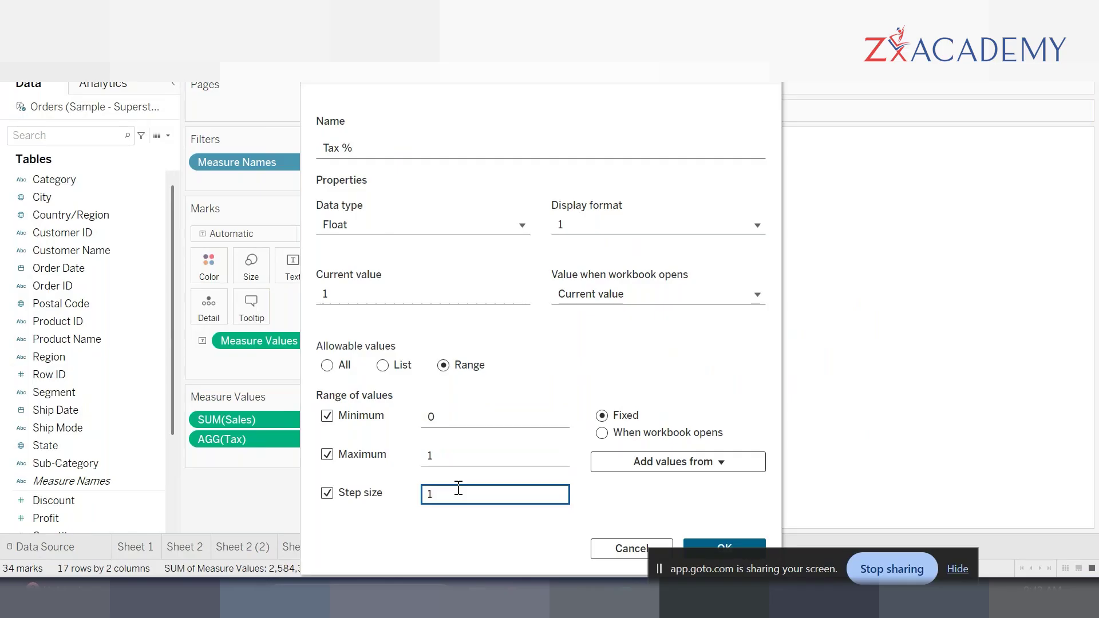
pyautogui.write('.01')
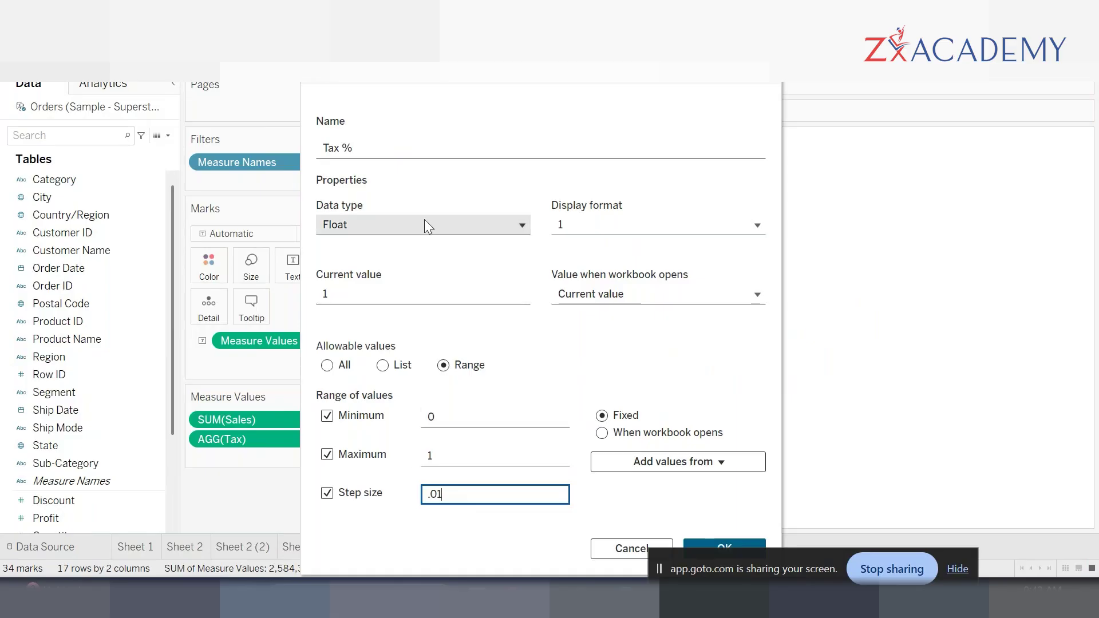
pyautogui.moveTo(353, 148); pyautogui.dragTo(282, 149)
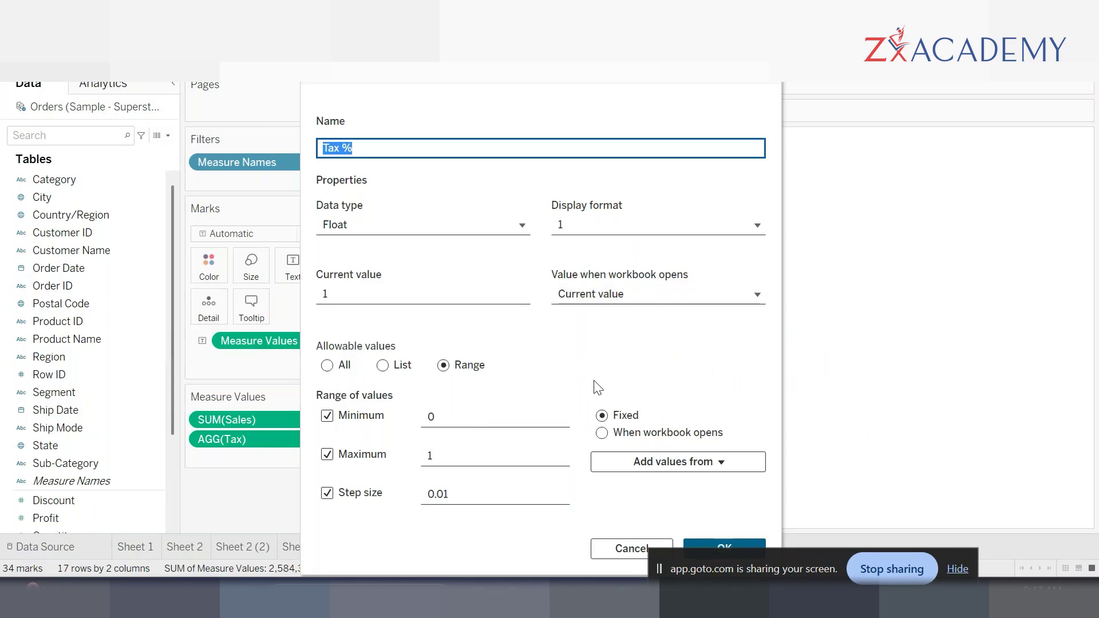
pyautogui.click(687, 379)
pyautogui.click(733, 541)
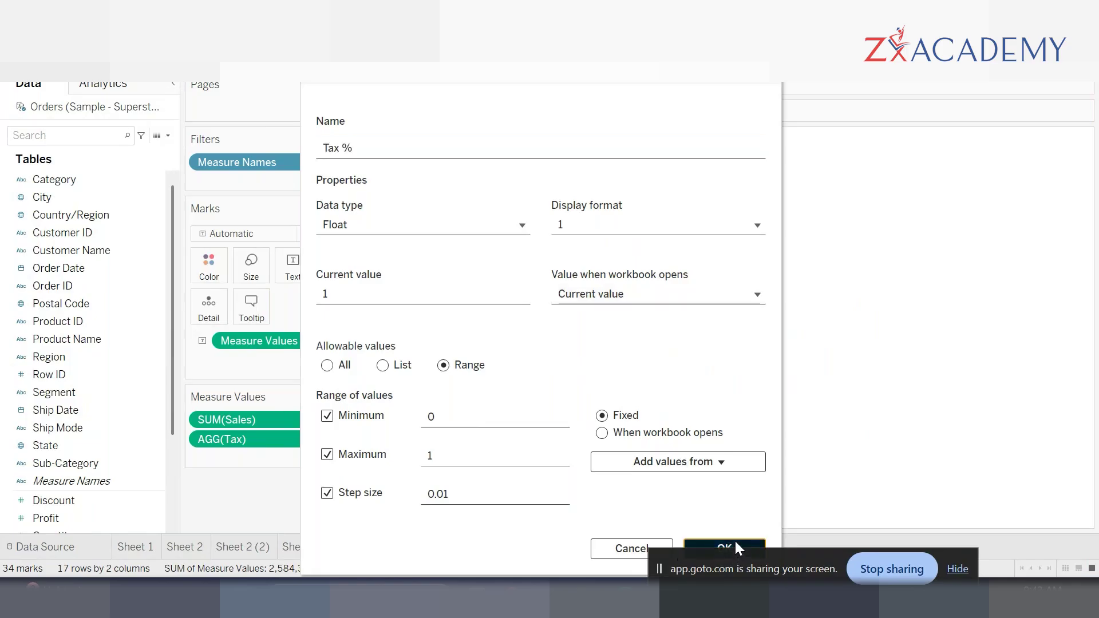
# Step: Show the Tax % parameter control on the sheet and set its value to 0.16
pyautogui.rightClick(94, 524)
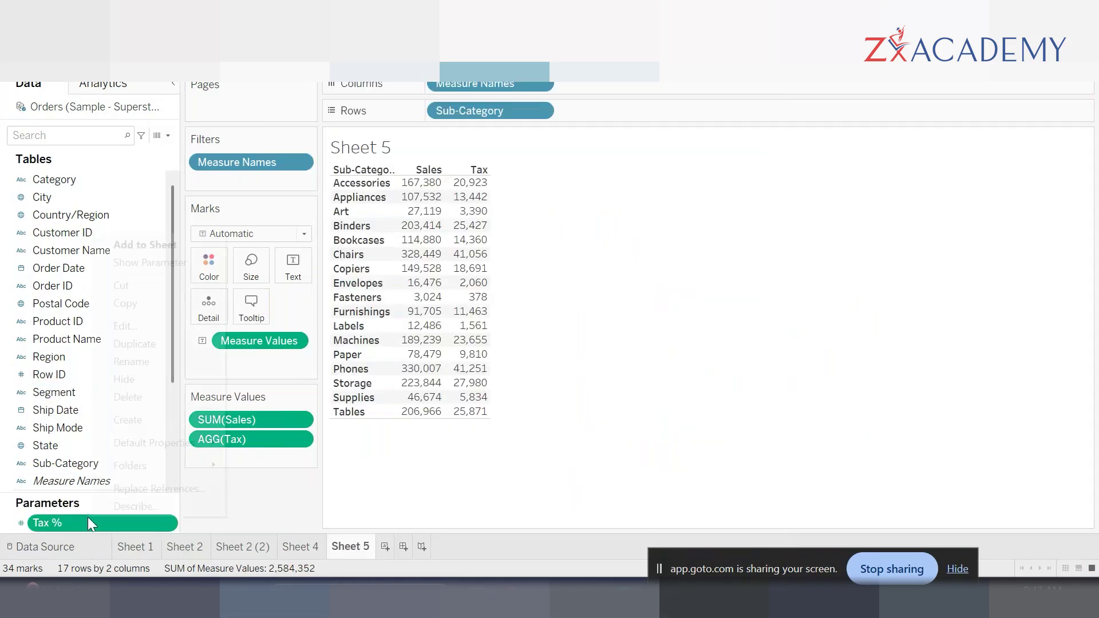
pyautogui.click(152, 261)
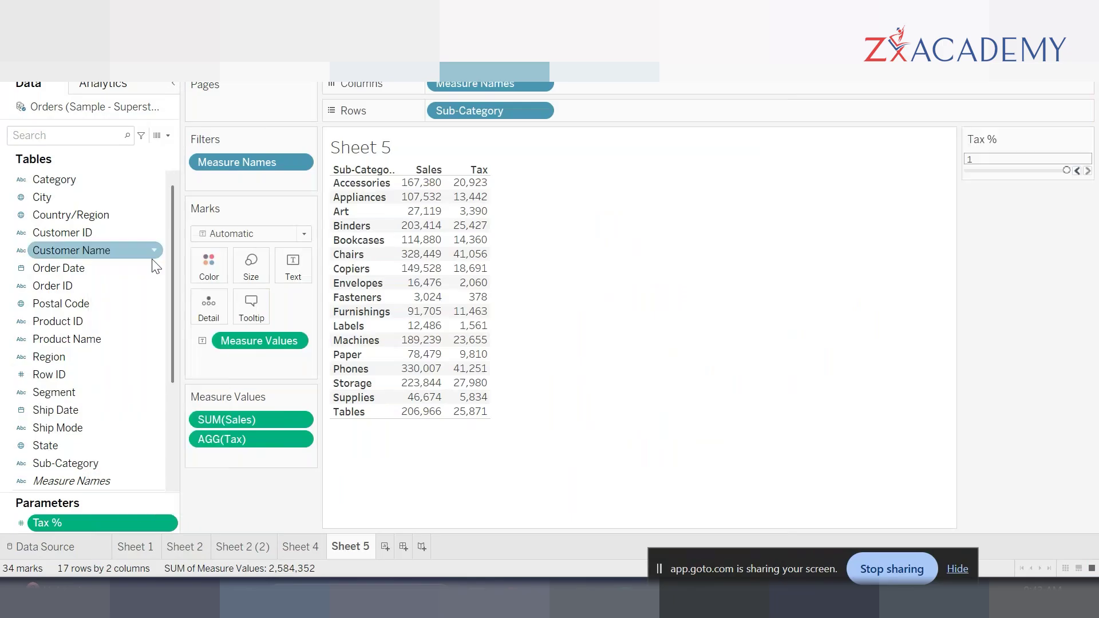
pyautogui.moveTo(1066, 170); pyautogui.dragTo(973, 170)
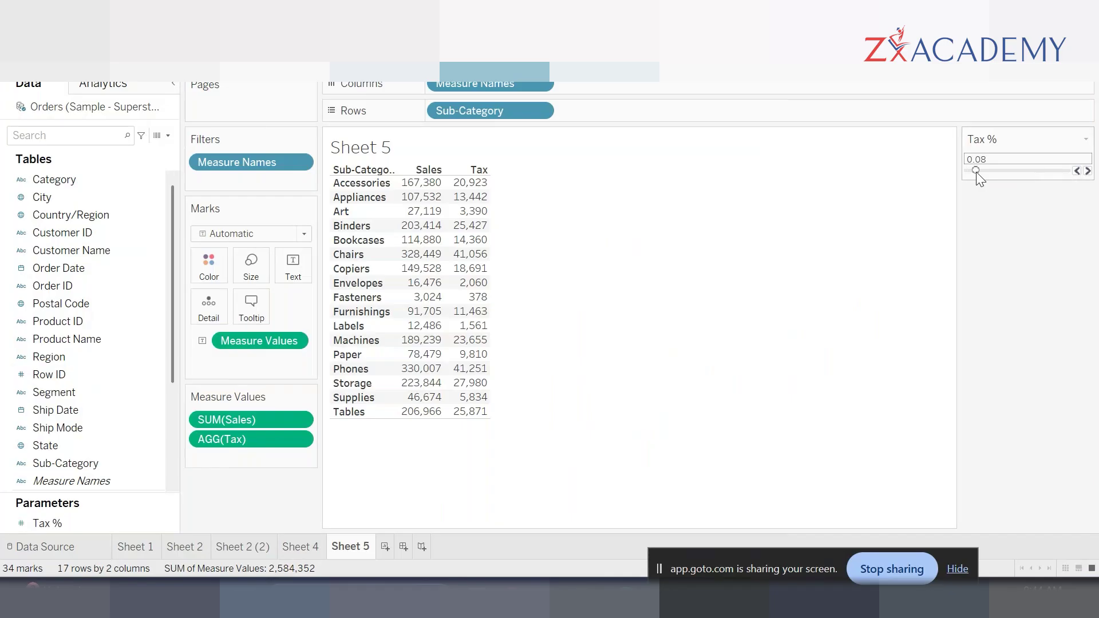
pyautogui.moveTo(977, 172); pyautogui.dragTo(984, 172)
# Step: Replace the fixed 12.5 in the Tax calculated field's formula with the Tax % parameter and save the calculation
pyautogui.scroll(-1, 114, 382)
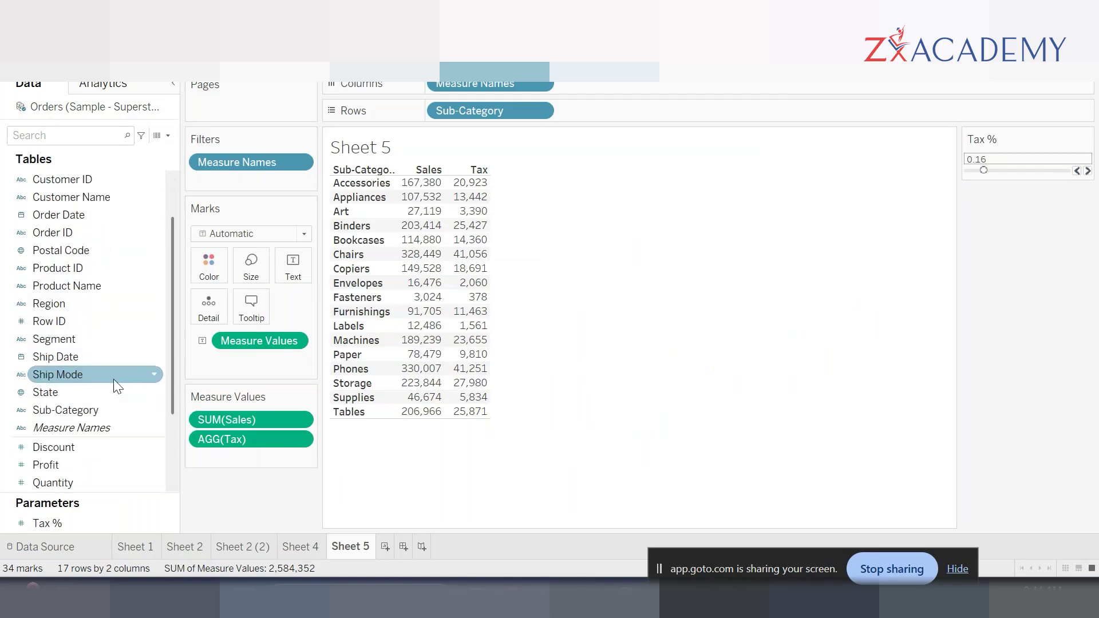
pyautogui.scroll(-2, 113, 379)
pyautogui.rightClick(81, 410)
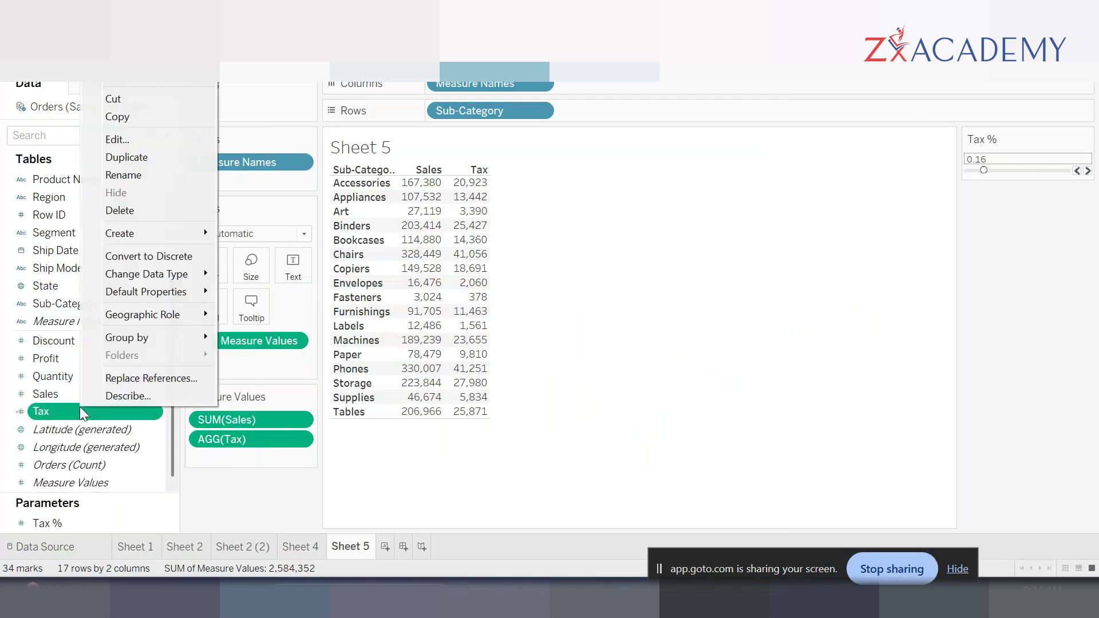
pyautogui.click(117, 140)
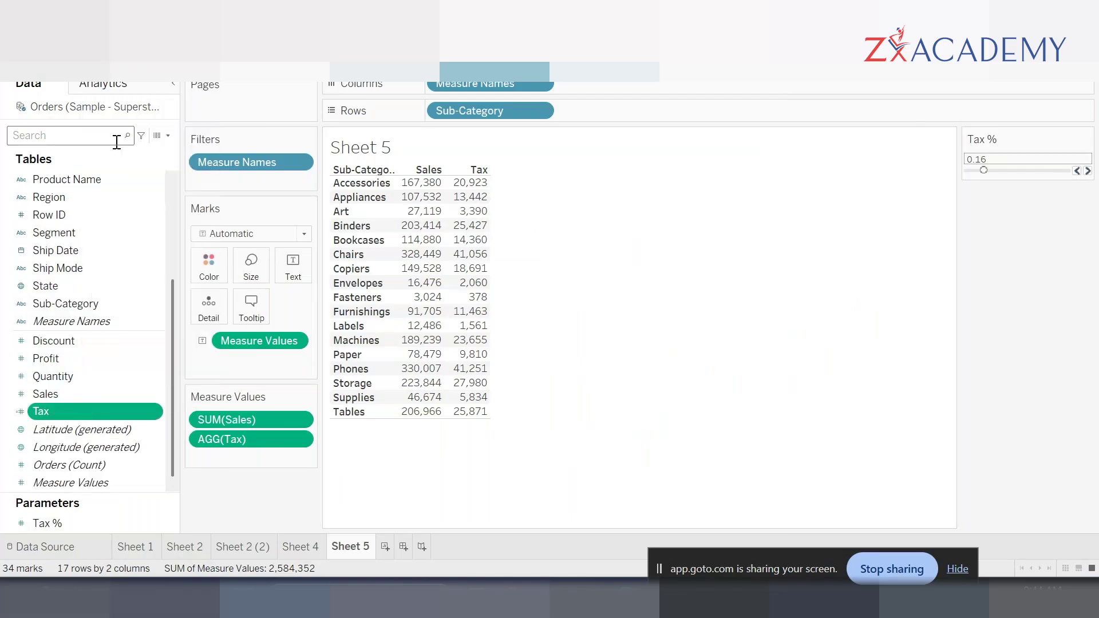
pyautogui.moveTo(539, 233); pyautogui.dragTo(564, 234)
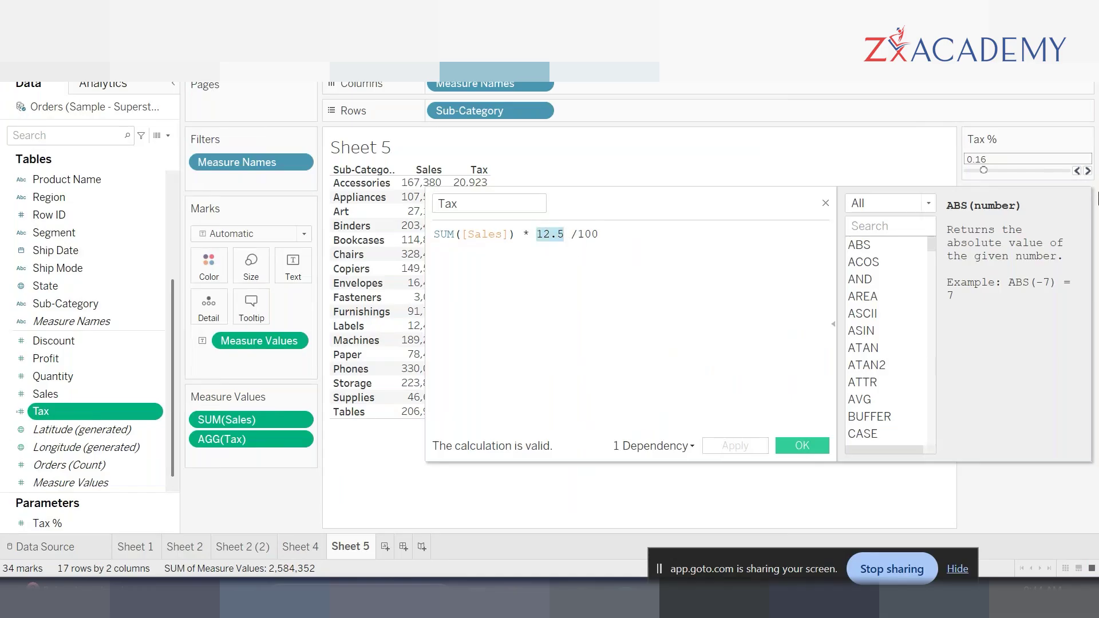
pyautogui.write('T')
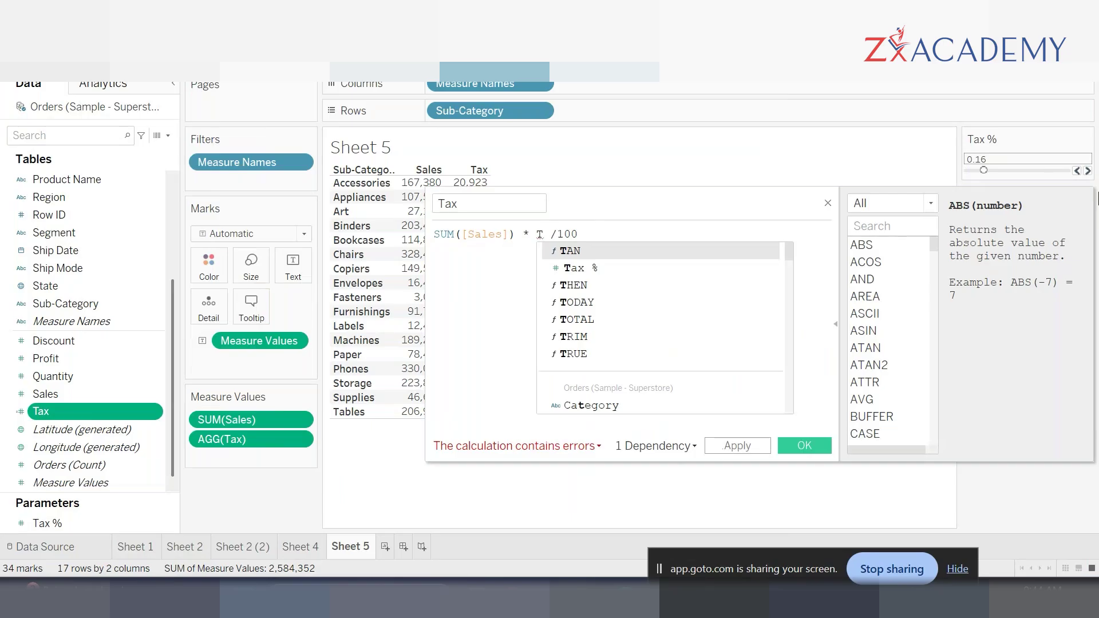
pyautogui.press('Down')
pyautogui.press('Return')
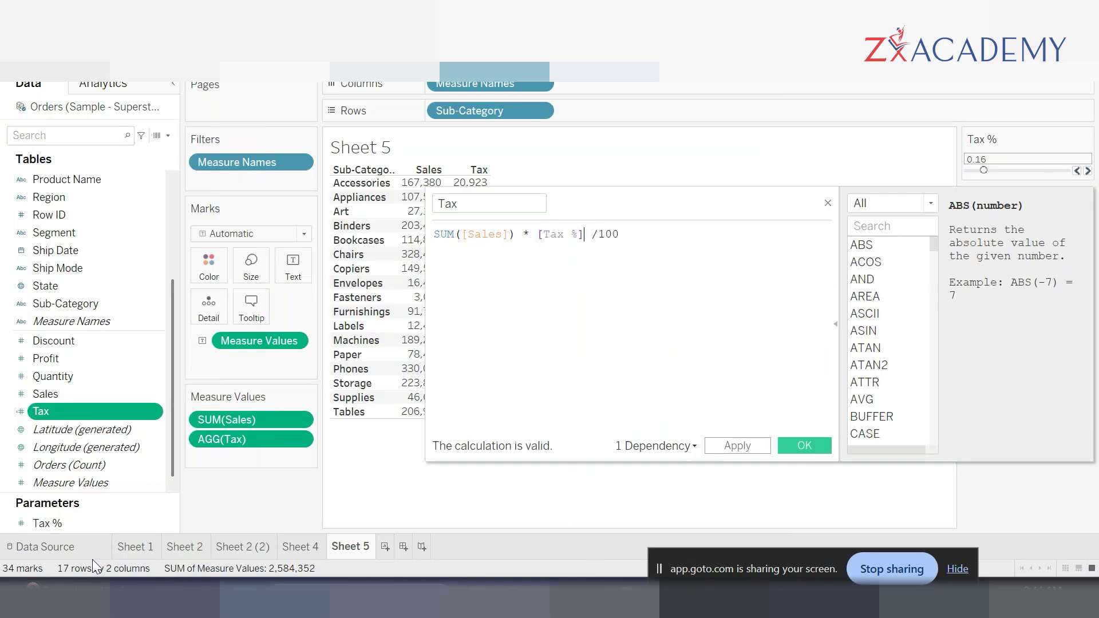
pyautogui.click(792, 444)
# Step: Set the Tax % parameter to 22% and check the Tax value for Machines
pyautogui.moveTo(982, 170); pyautogui.dragTo(997, 171)
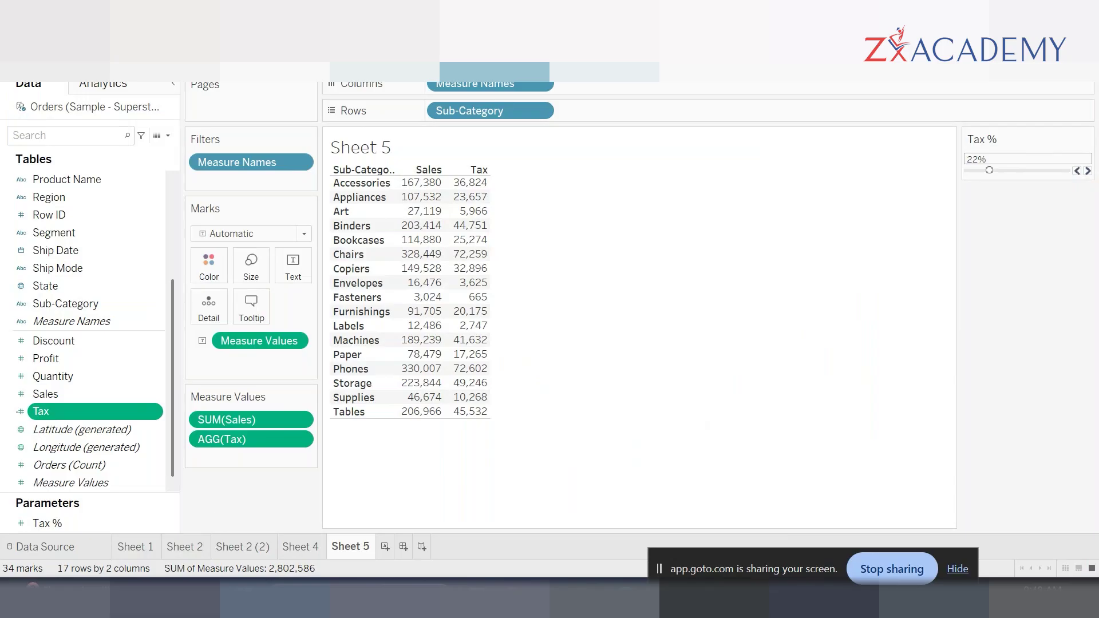
pyautogui.moveTo(463, 347)
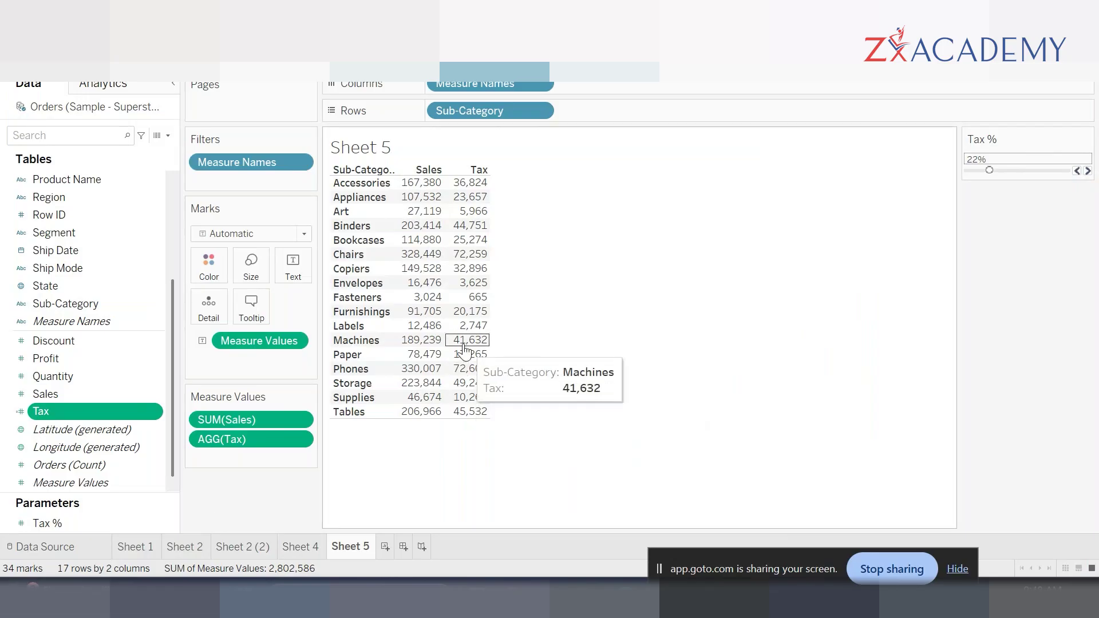
# Step: Create a new worksheet with State on the rows and the sum of Sales as the text values
pyautogui.click(384, 546)
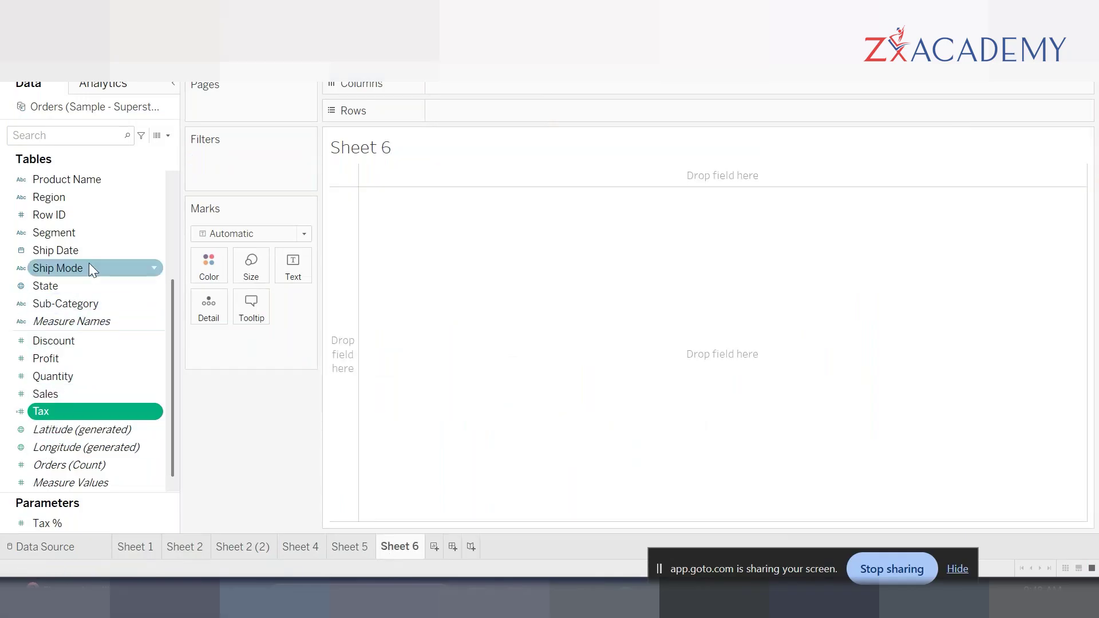
pyautogui.moveTo(73, 287); pyautogui.dragTo(465, 115)
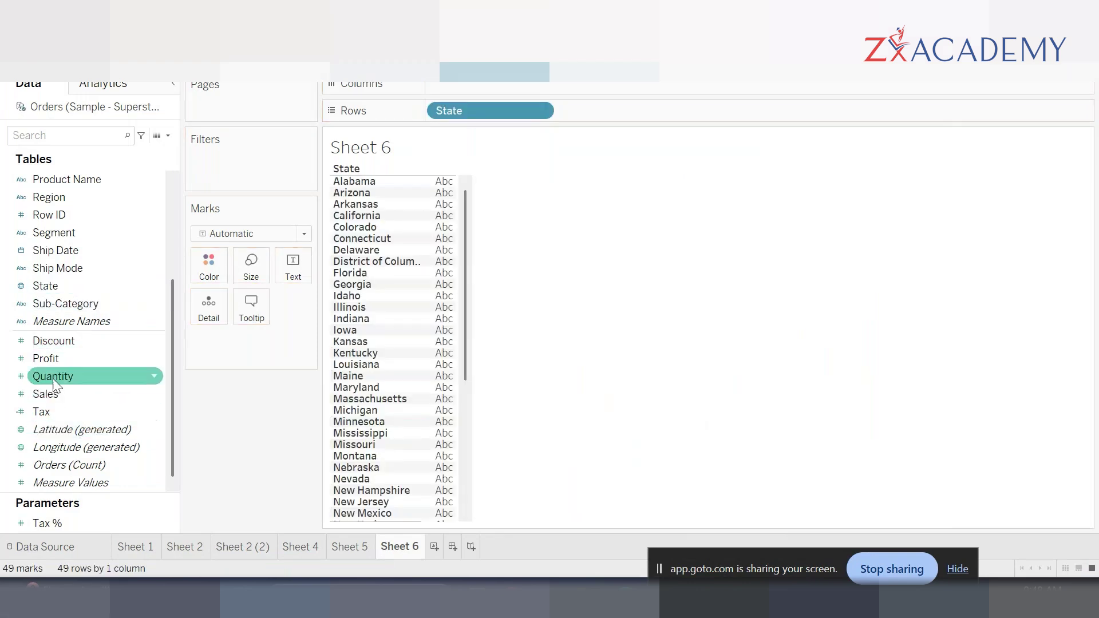
pyautogui.moveTo(59, 393); pyautogui.dragTo(290, 271)
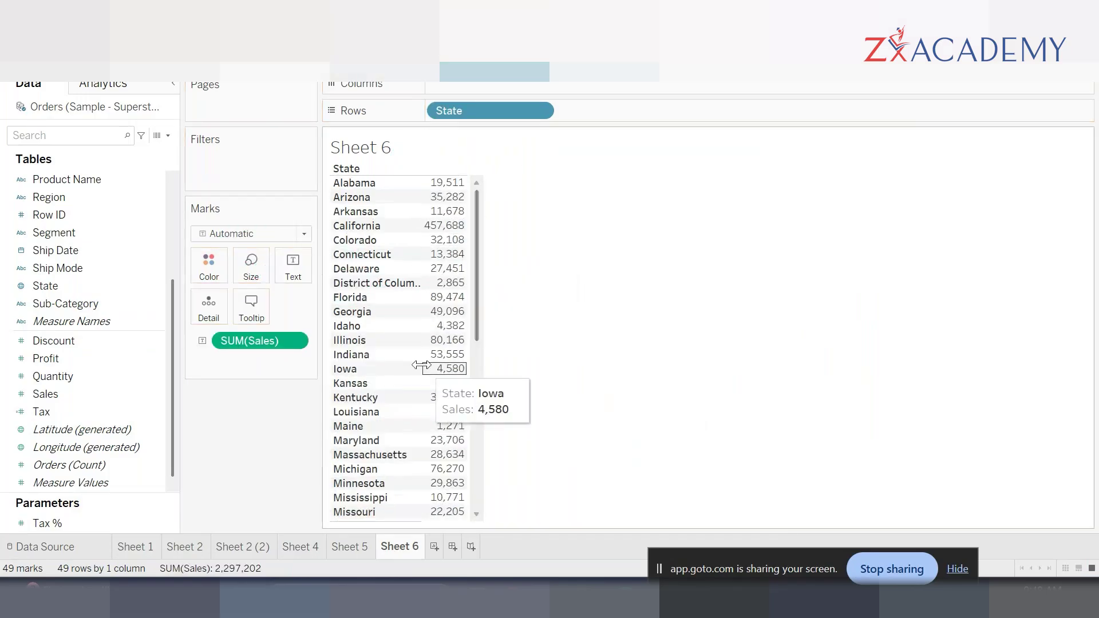
pyautogui.scroll(-6, 372, 459)
pyautogui.scroll(6, 400, 393)
pyautogui.scroll(1, 408, 393)
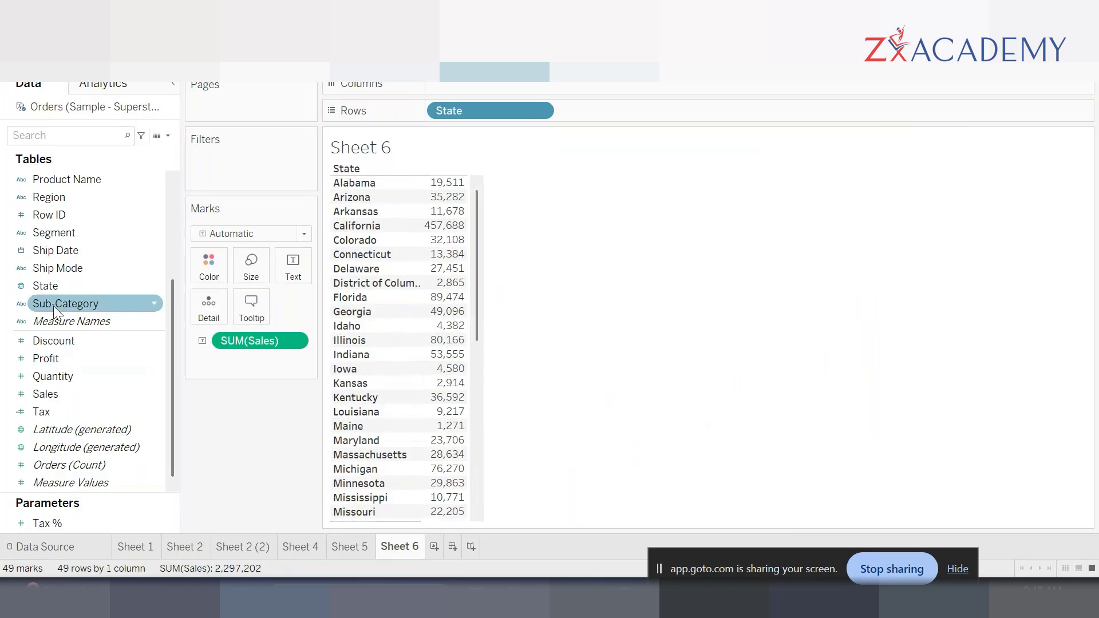
# Step: Filter State to the top 10 by sum of Sales and select California's sales value
pyautogui.moveTo(52, 285); pyautogui.dragTo(236, 161)
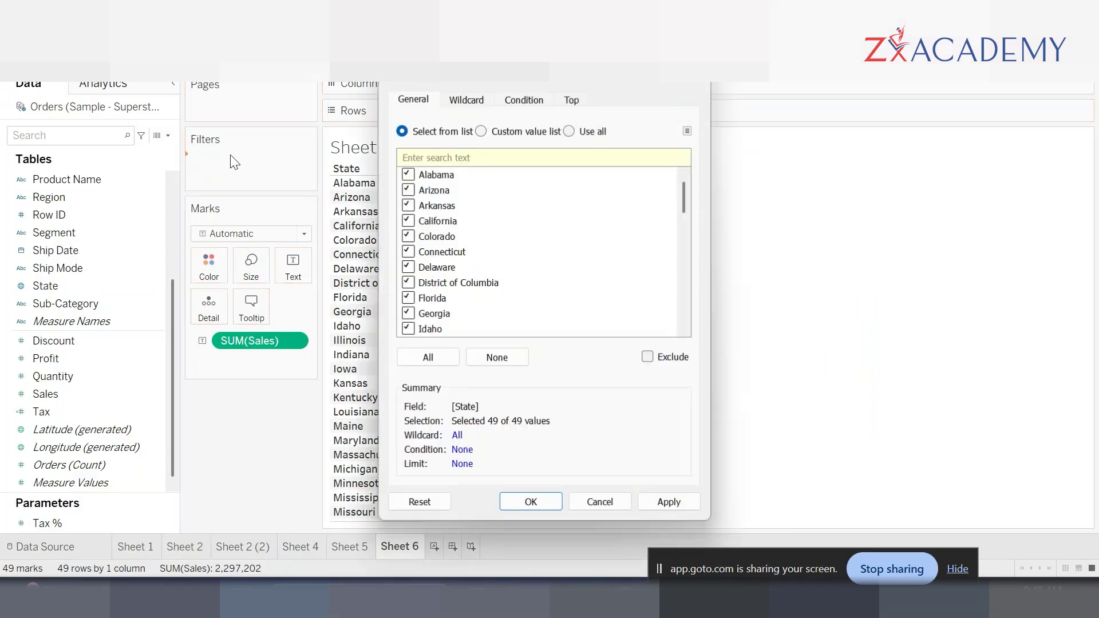
pyautogui.click(572, 98)
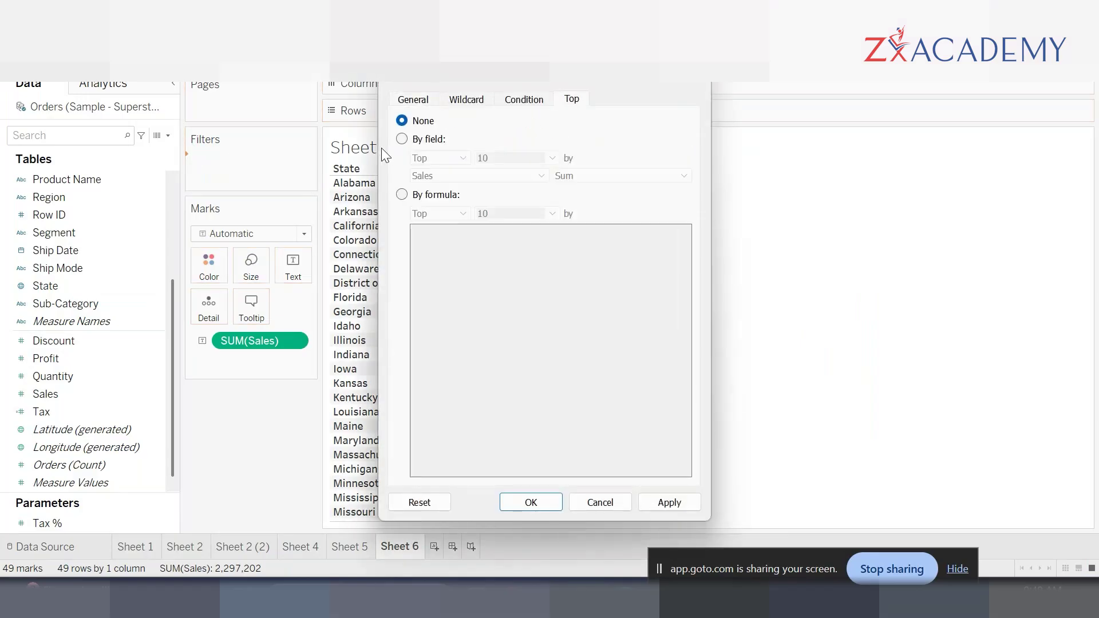
pyautogui.click(402, 139)
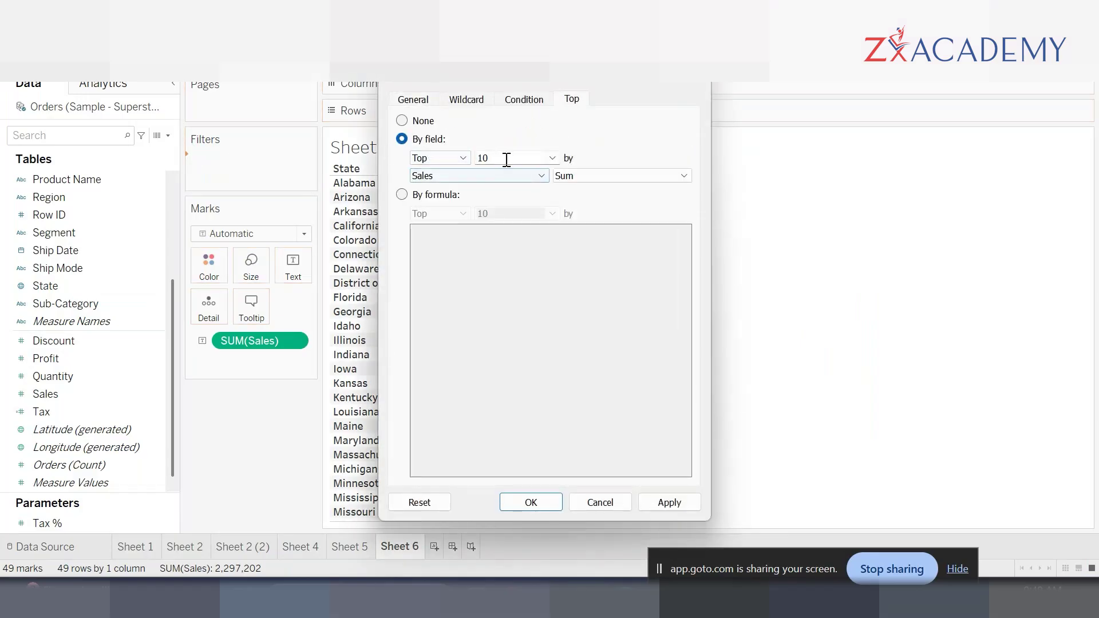
pyautogui.click(669, 502)
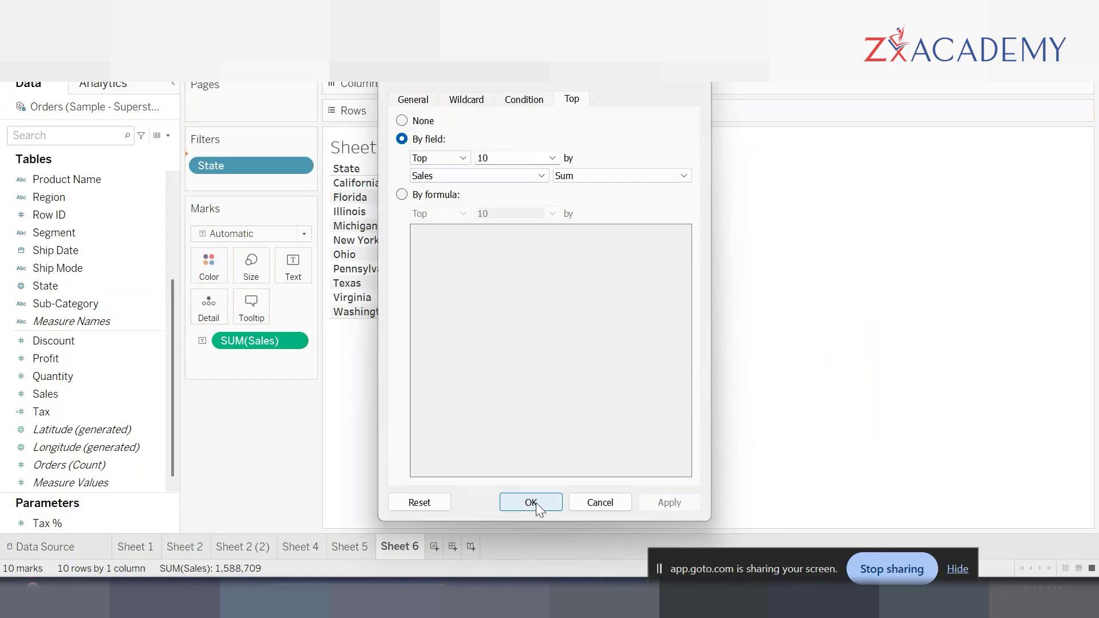
pyautogui.click(536, 502)
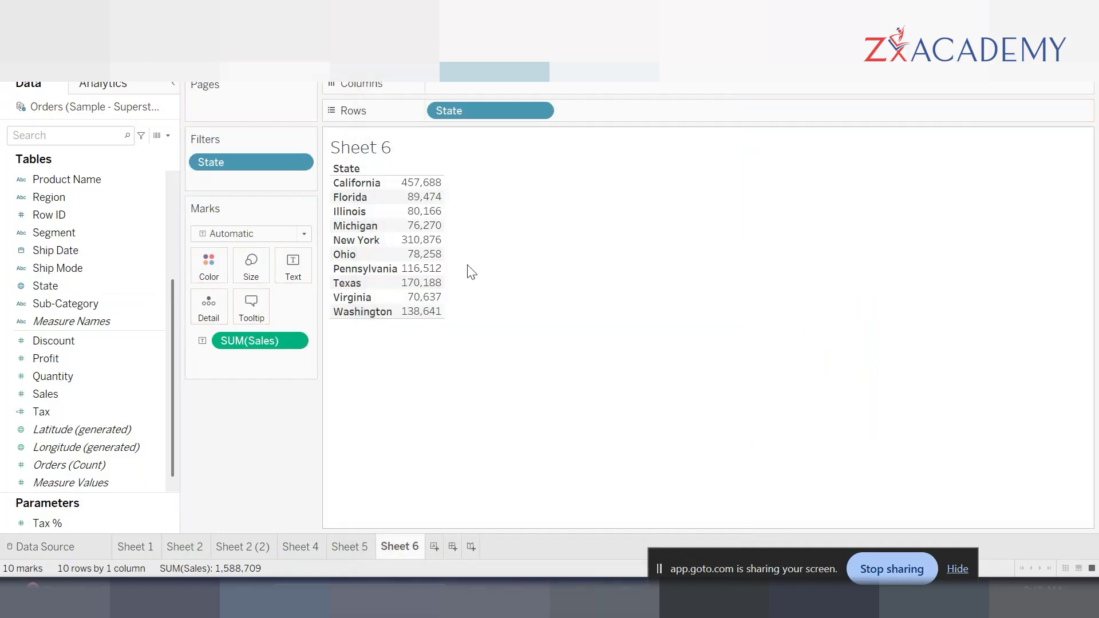
pyautogui.click(415, 181)
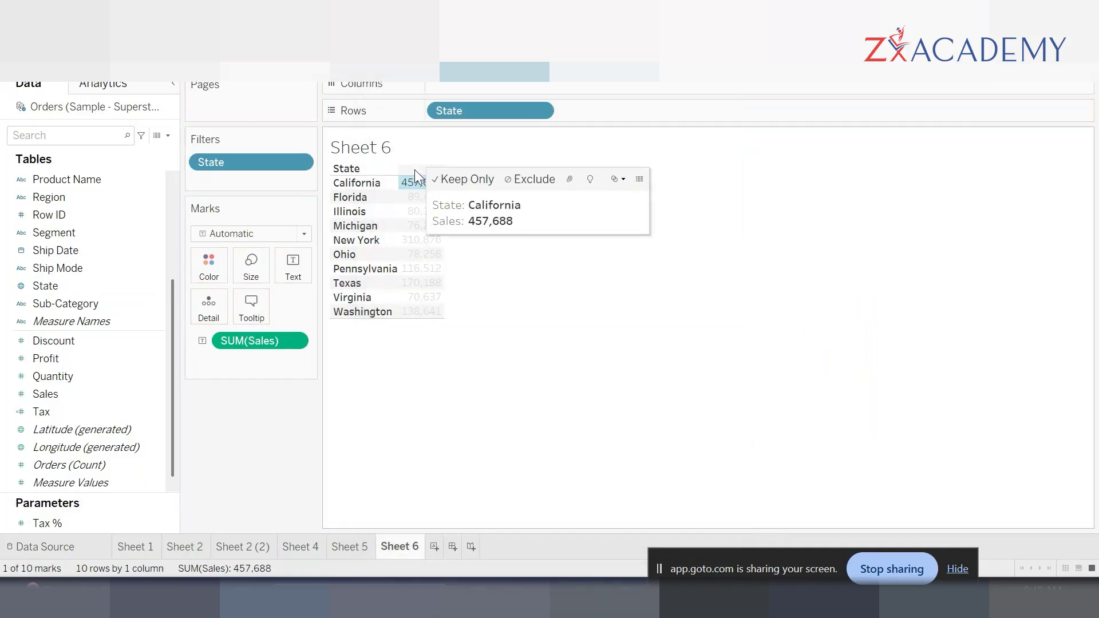
pyautogui.click(461, 179)
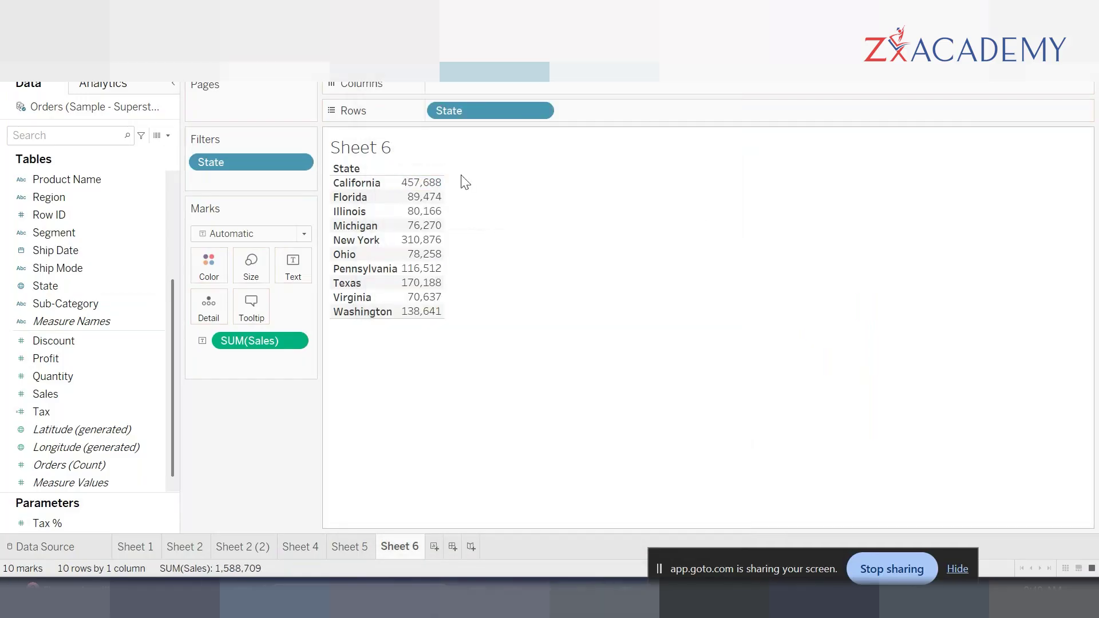
pyautogui.click(421, 196)
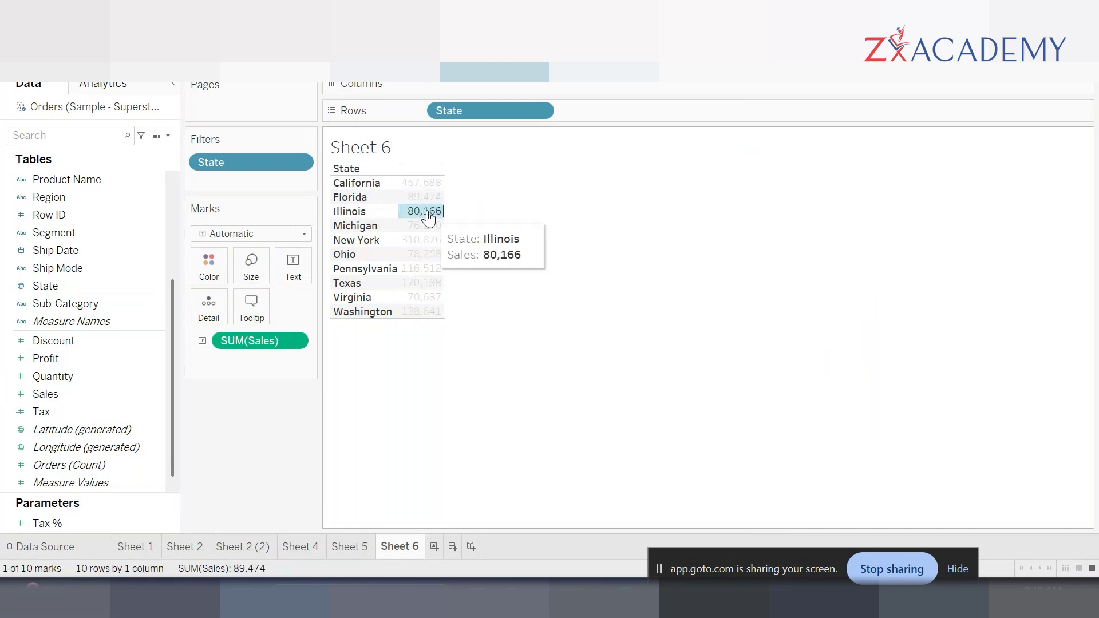
pyautogui.rightClick(426, 211)
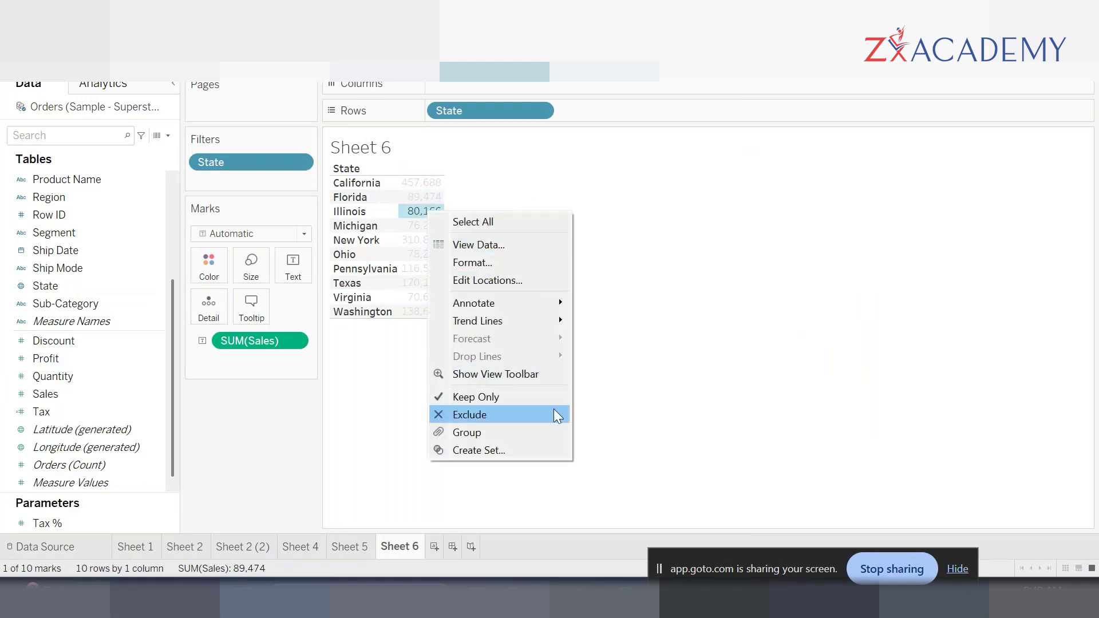
pyautogui.click(748, 351)
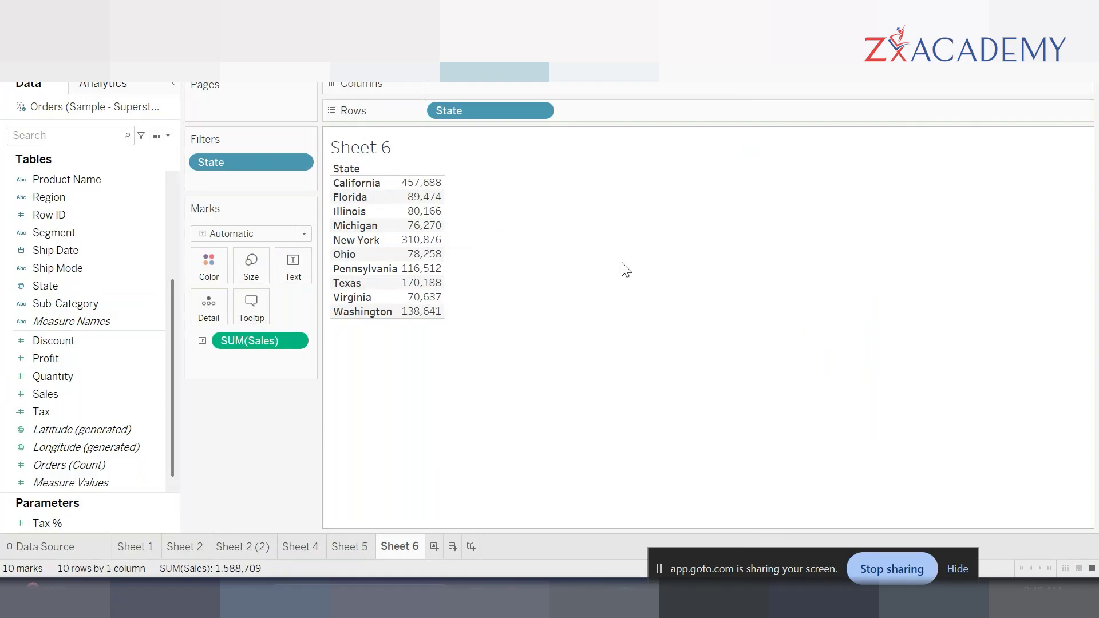
pyautogui.moveTo(432, 188)
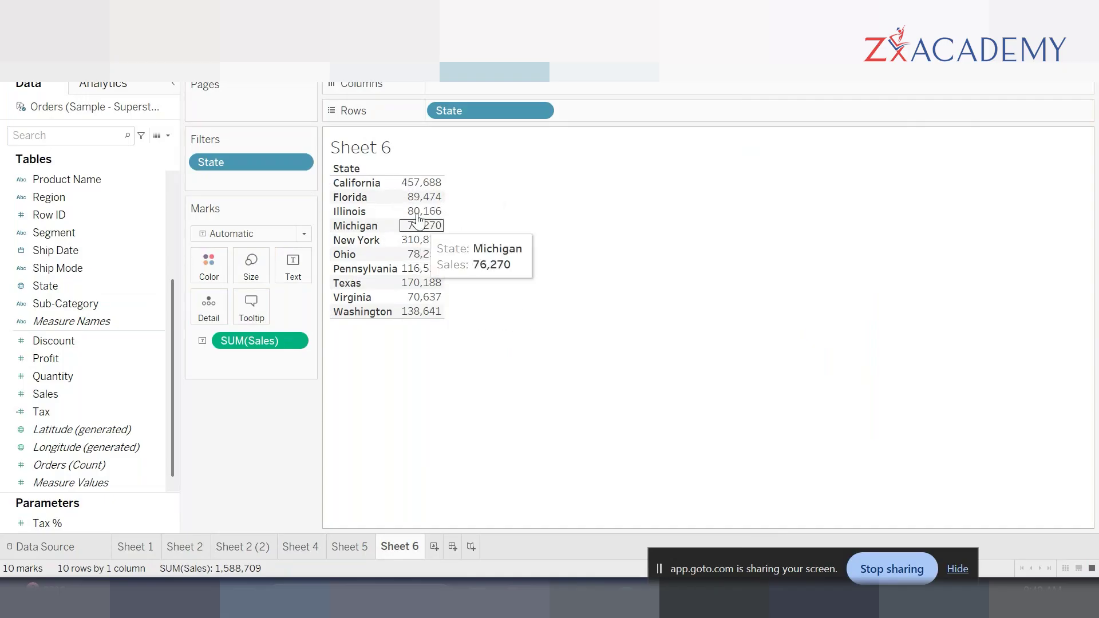
# Step: Edit the State filter to keep the top 20 states by sum of Sales
pyautogui.rightClick(258, 164)
pyautogui.click(301, 174)
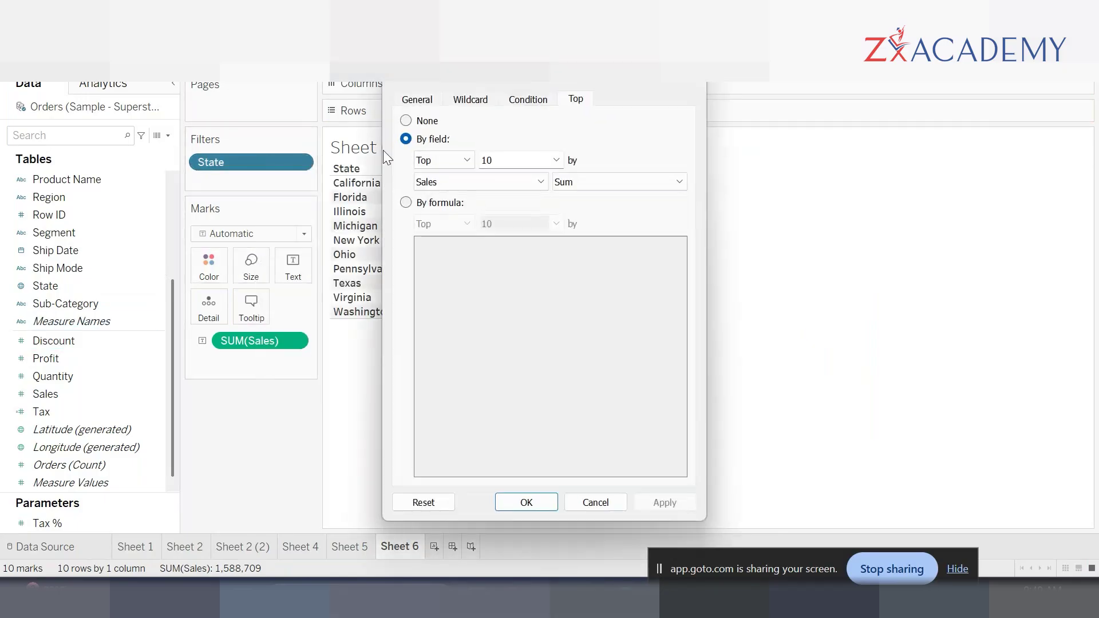
pyautogui.doubleClick(512, 156)
pyautogui.write('20')
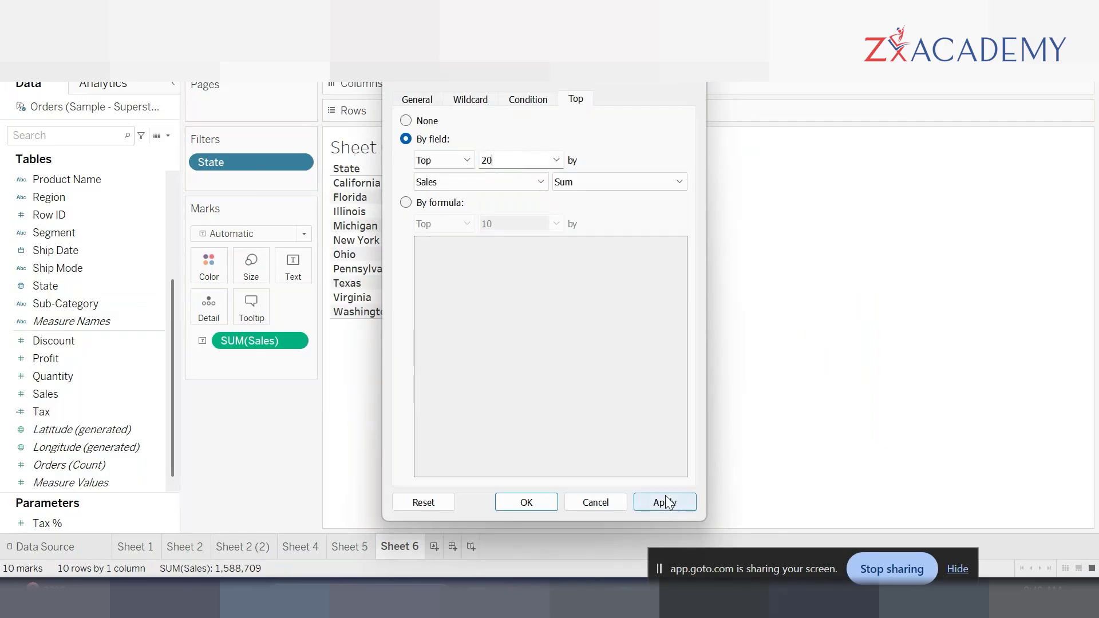
pyautogui.click(665, 502)
pyautogui.click(518, 502)
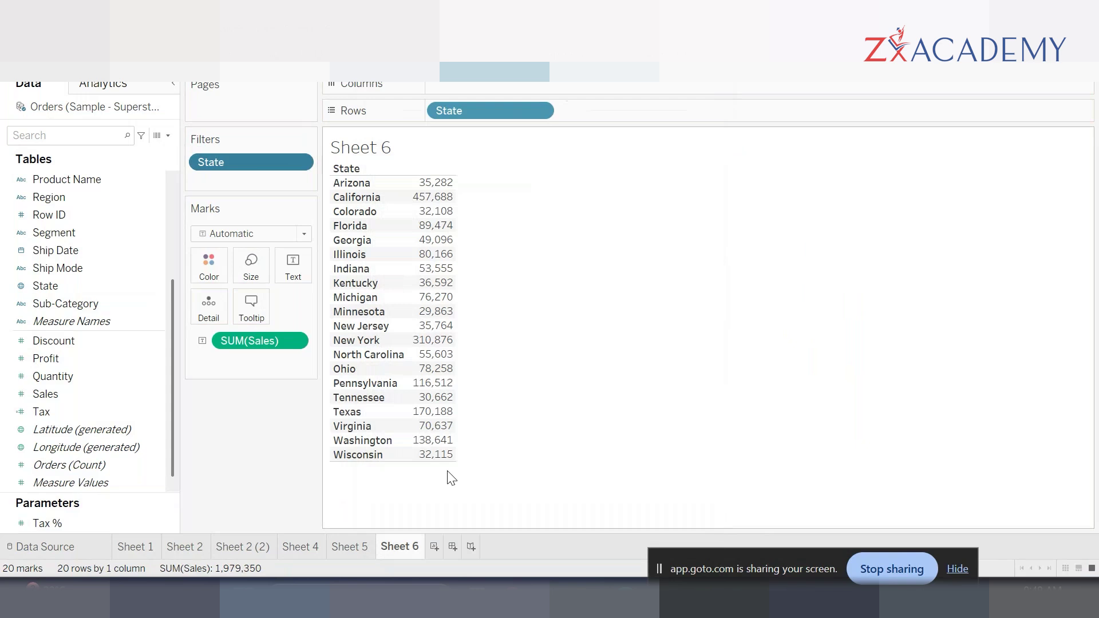
# Step: Change the State filter to keep only the top 3 states by sum of Sales
pyautogui.click(297, 163)
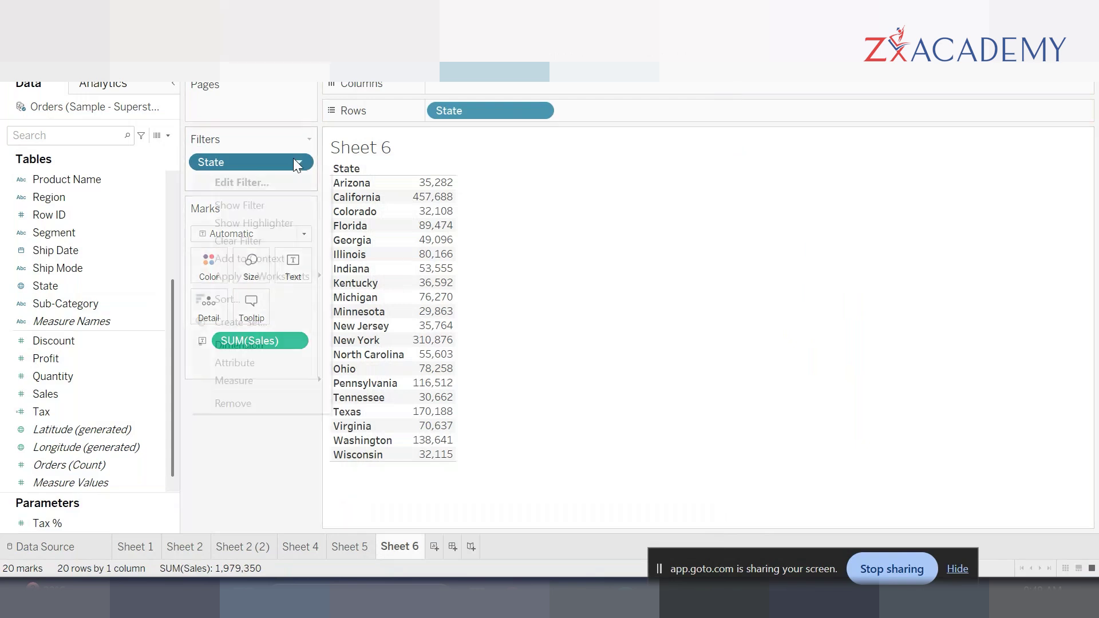
pyautogui.click(257, 183)
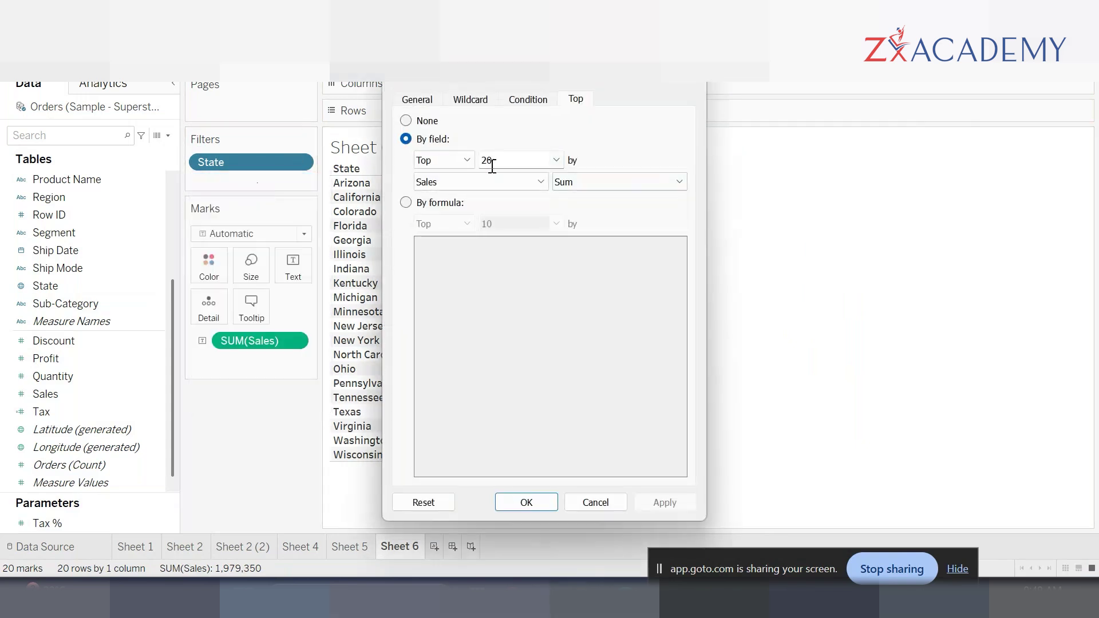
pyautogui.doubleClick(490, 161)
pyautogui.write('3')
pyautogui.click(635, 503)
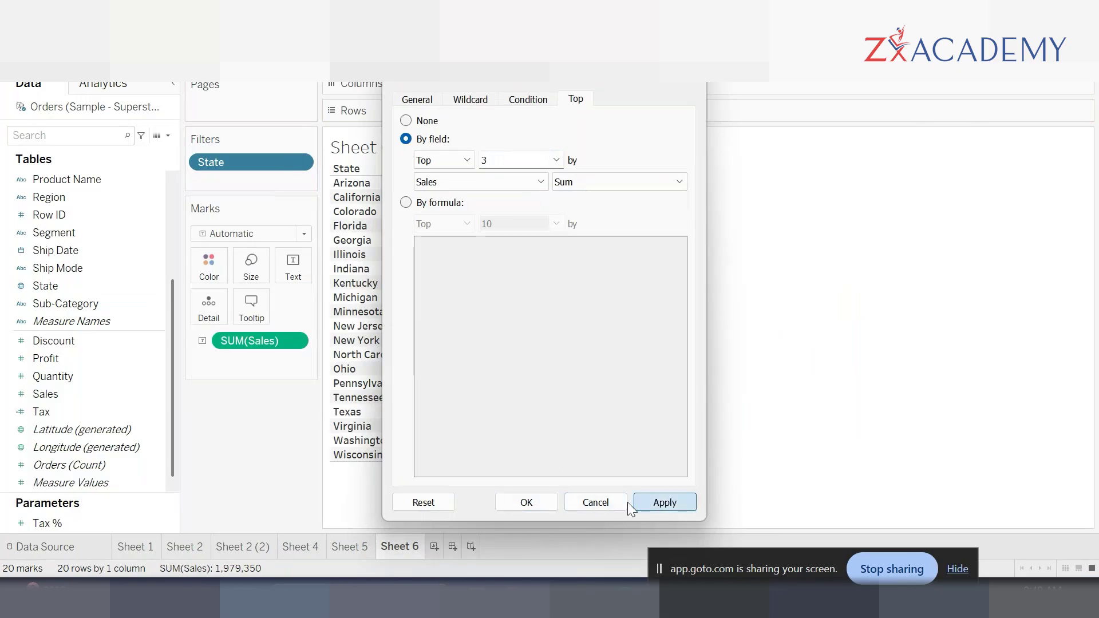
pyautogui.click(535, 503)
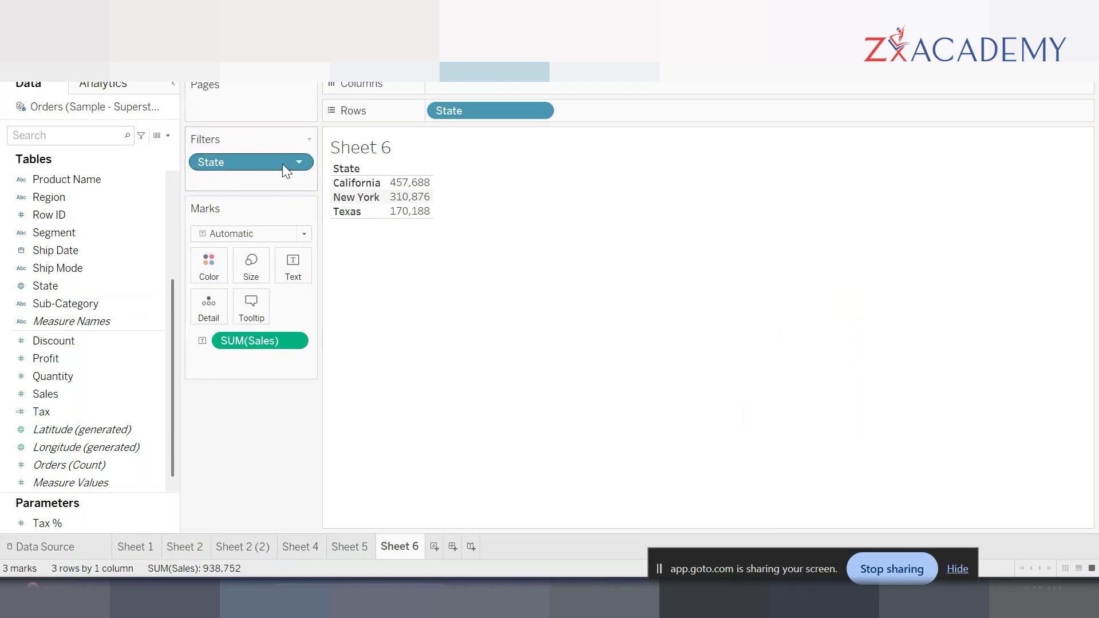
# Step: Create a new parameter for the State filter's top count and name it "Top N States"
pyautogui.click(300, 163)
pyautogui.click(269, 182)
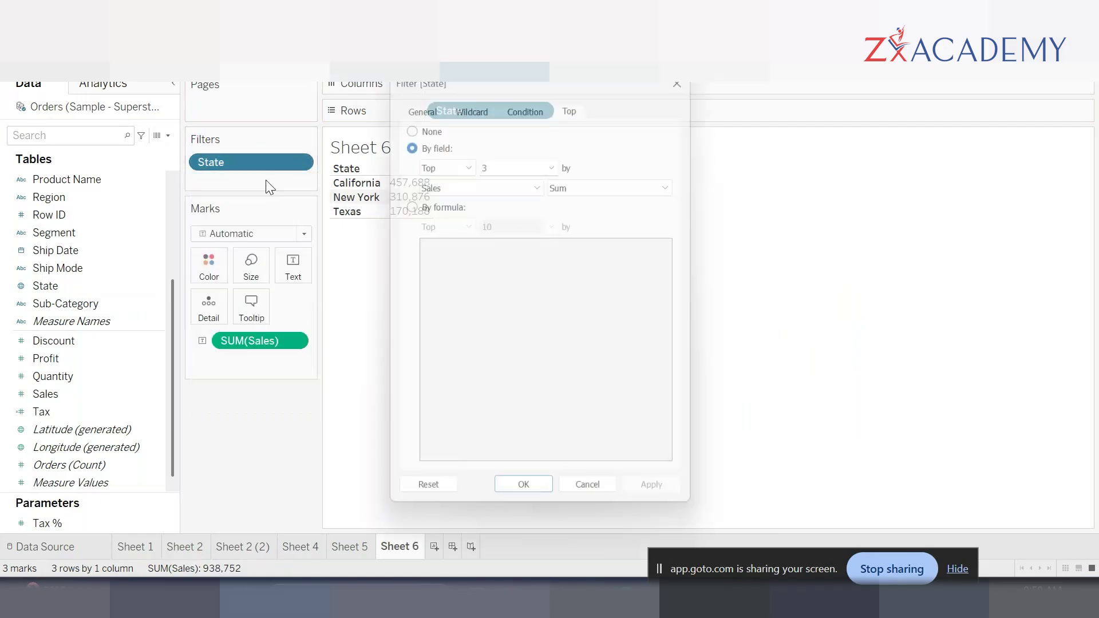
pyautogui.moveTo(507, 160); pyautogui.dragTo(440, 148)
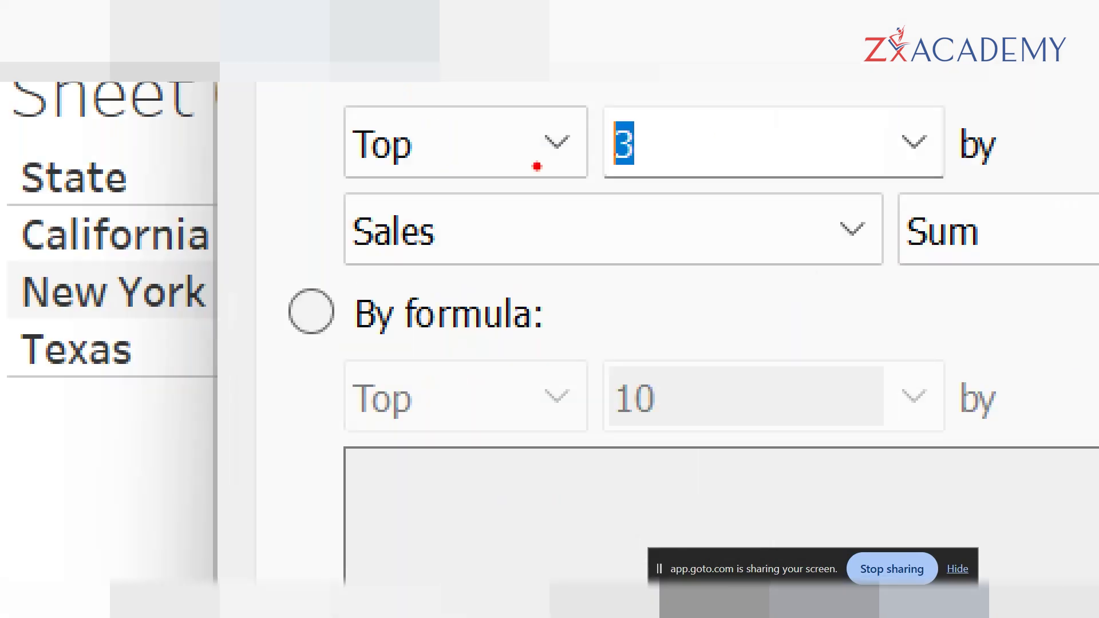
pyautogui.moveTo(647, 86)
pyautogui.mouseDown()
pyautogui.moveTo(559, 169)
pyautogui.moveTo(690, 94)
pyautogui.mouseUp()
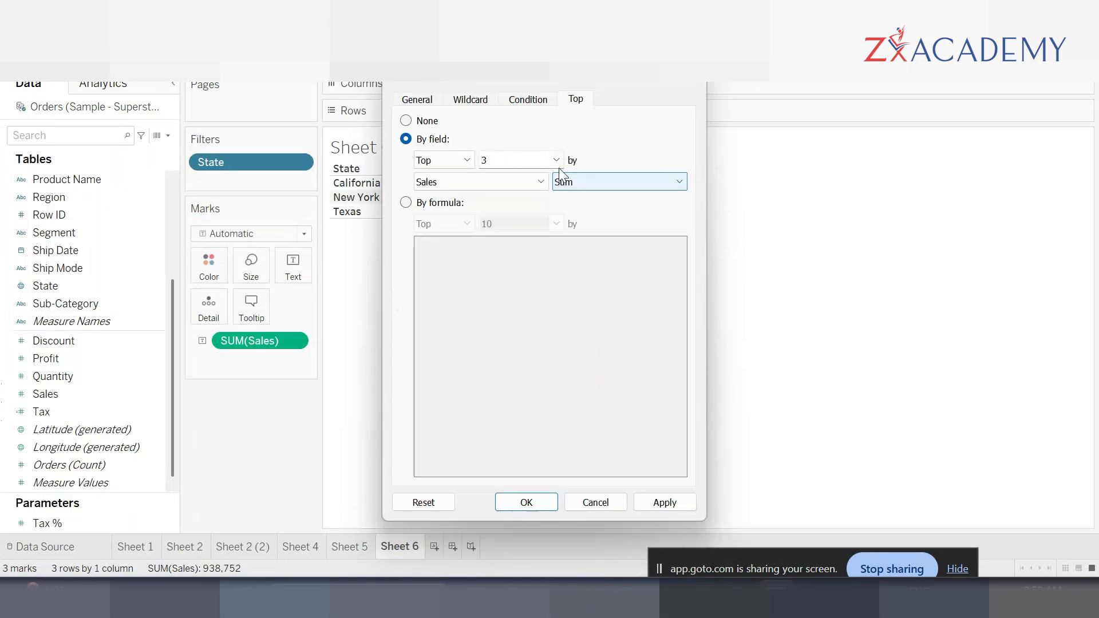
pyautogui.click(913, 142)
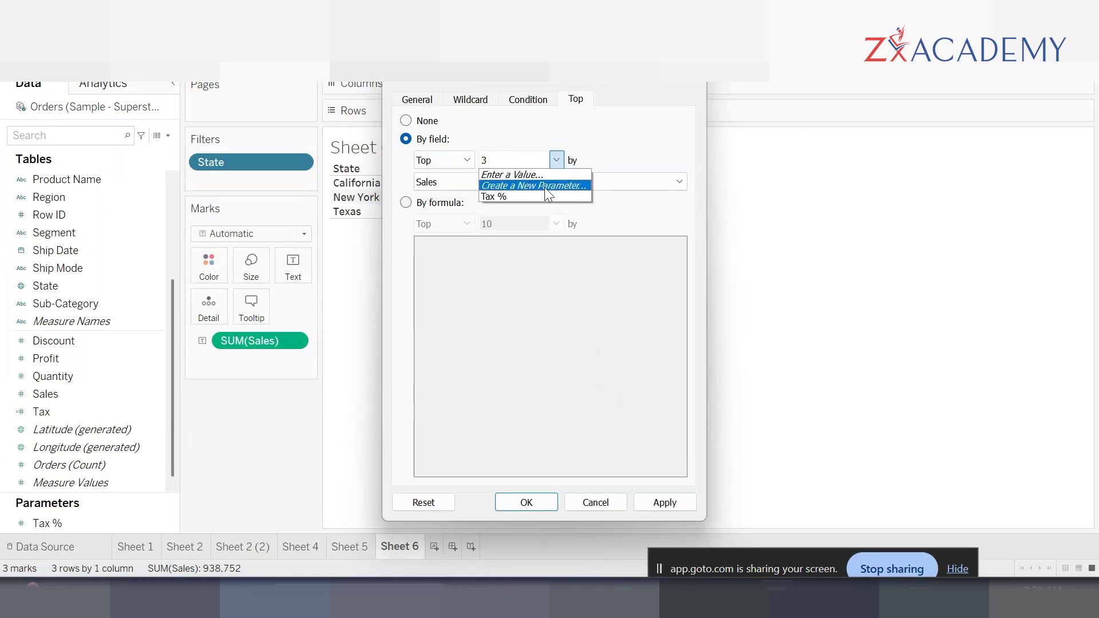
pyautogui.click(544, 186)
pyautogui.moveTo(394, 109); pyautogui.dragTo(232, 84)
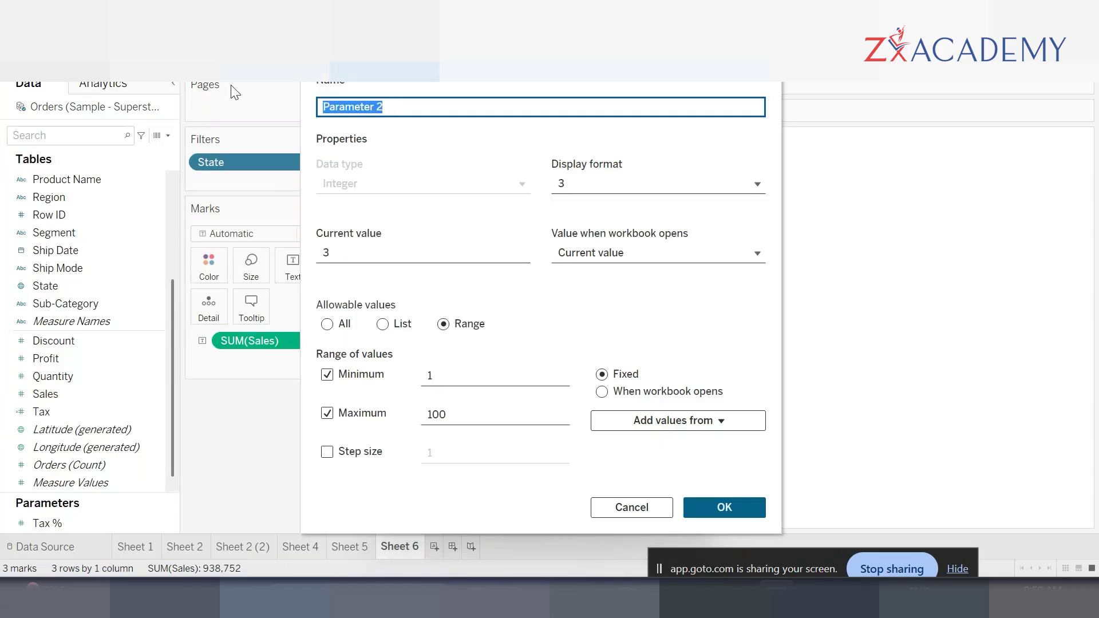
pyautogui.write('Top N Sat')
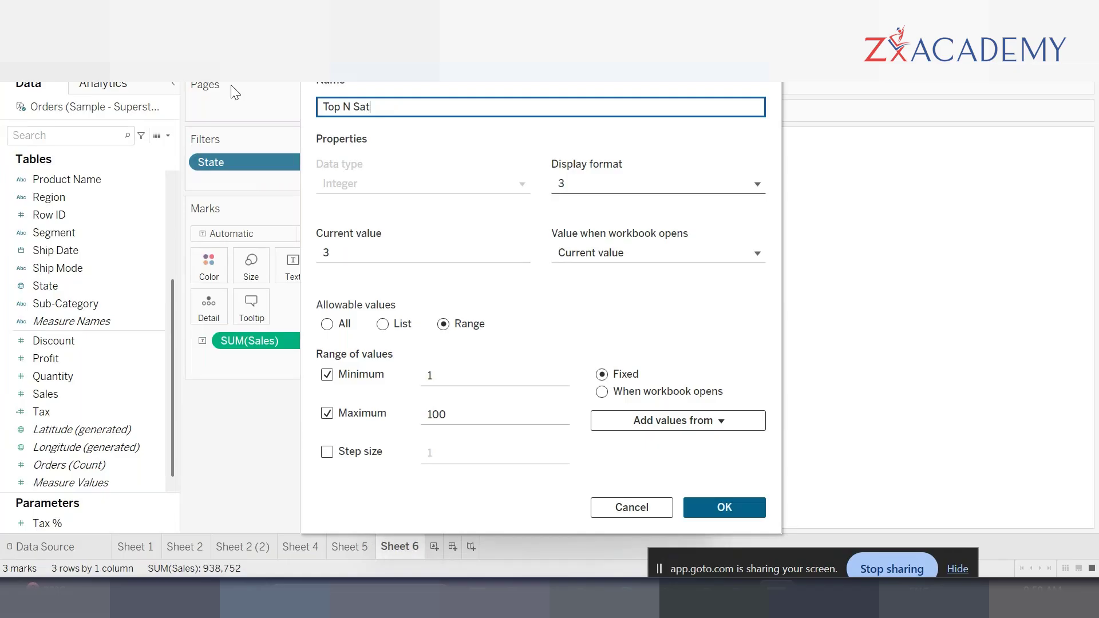
pyautogui.press('BackSpace')
pyautogui.press('BackSpace')
pyautogui.write('tates')
# Step: Configure the Top N States parameter with current value 2, maximum 25 and step size 1, keeping the minimum at 1
pyautogui.click(336, 253)
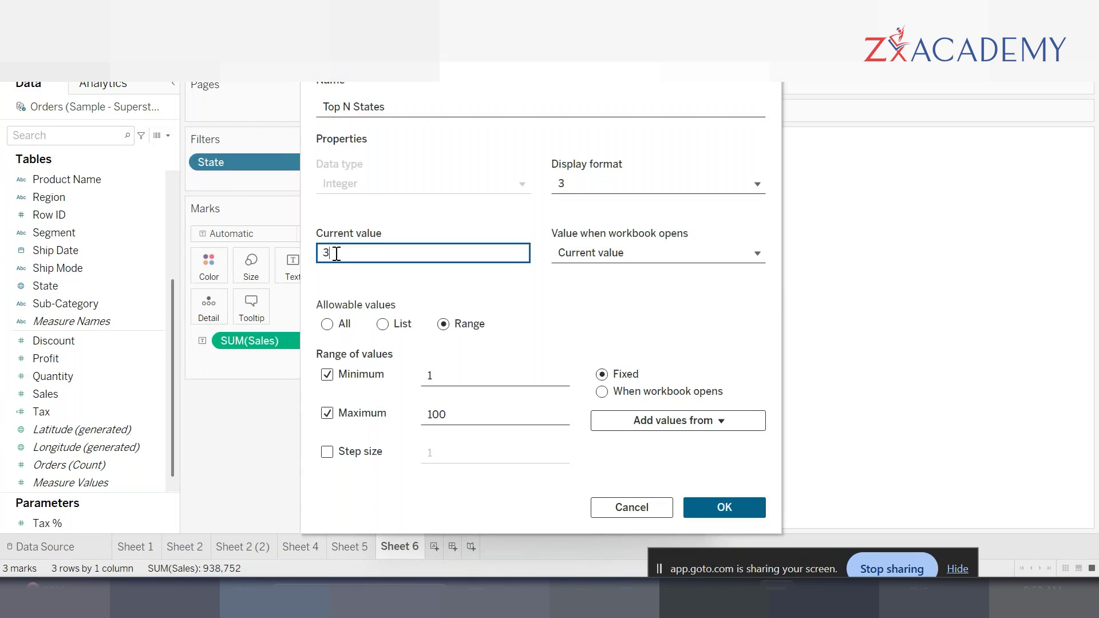
pyautogui.click(465, 384)
pyautogui.click(462, 416)
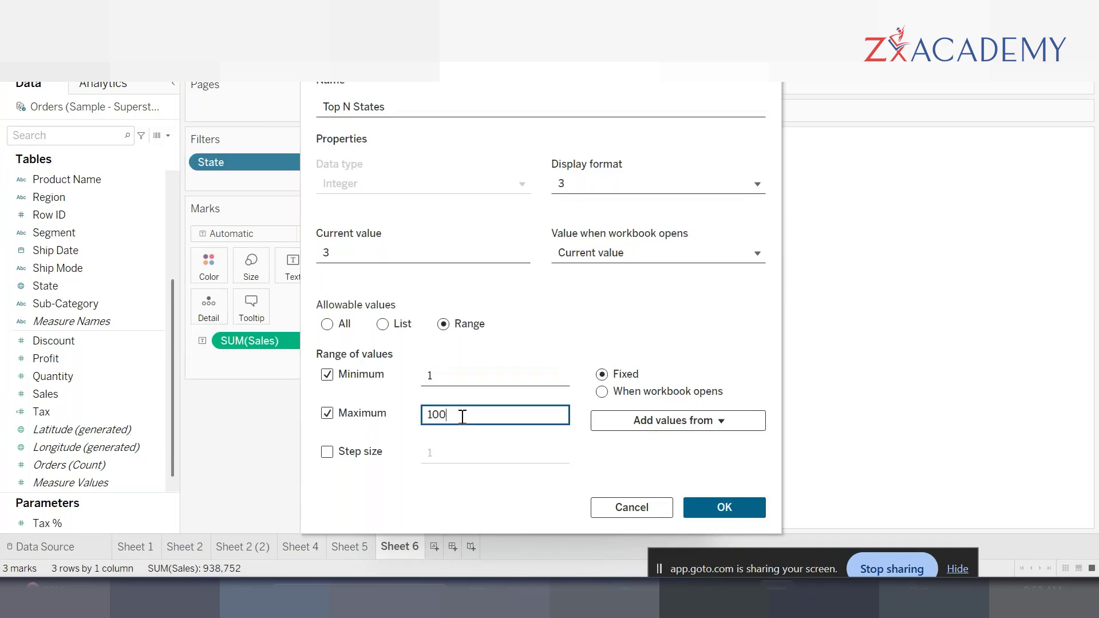
pyautogui.moveTo(462, 417); pyautogui.dragTo(271, 397)
pyautogui.write('50')
pyautogui.press('BackSpace')
pyautogui.press('BackSpace')
pyautogui.write('25')
pyautogui.click(343, 456)
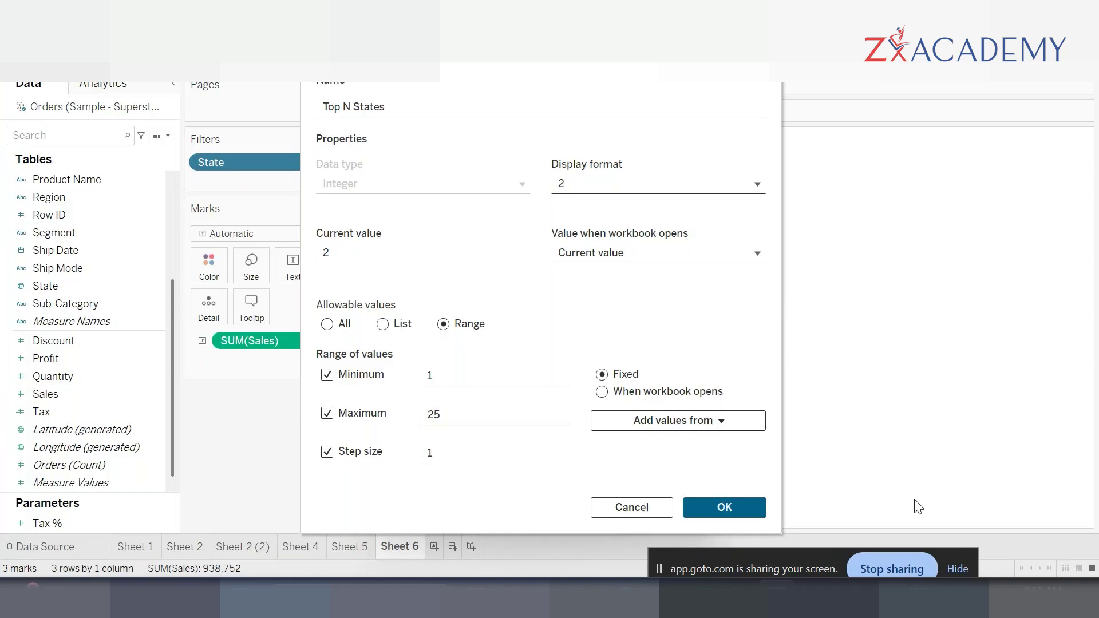
pyautogui.click(731, 517)
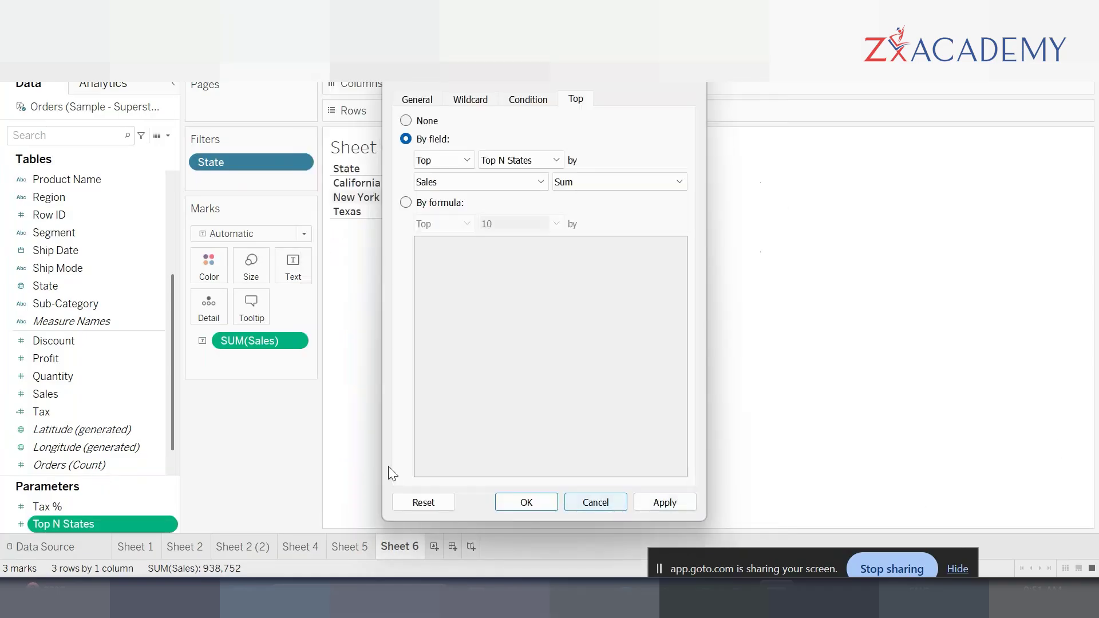
# Step: Apply the State filter driven by the Top N States parameter and show the parameter control on the sheet
pyautogui.click(664, 502)
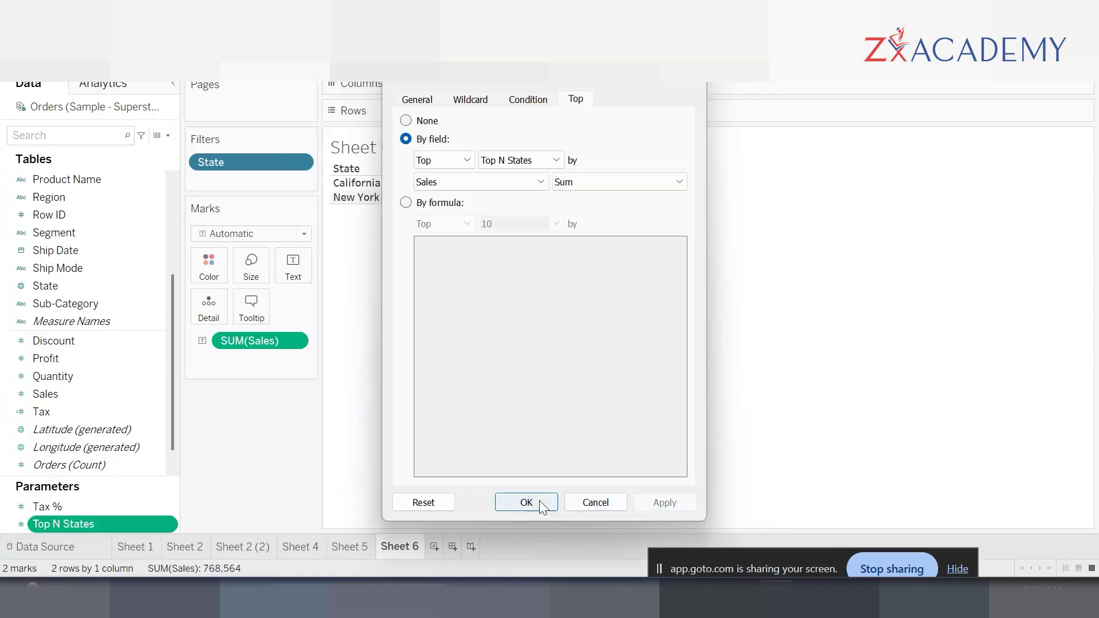
pyautogui.click(526, 502)
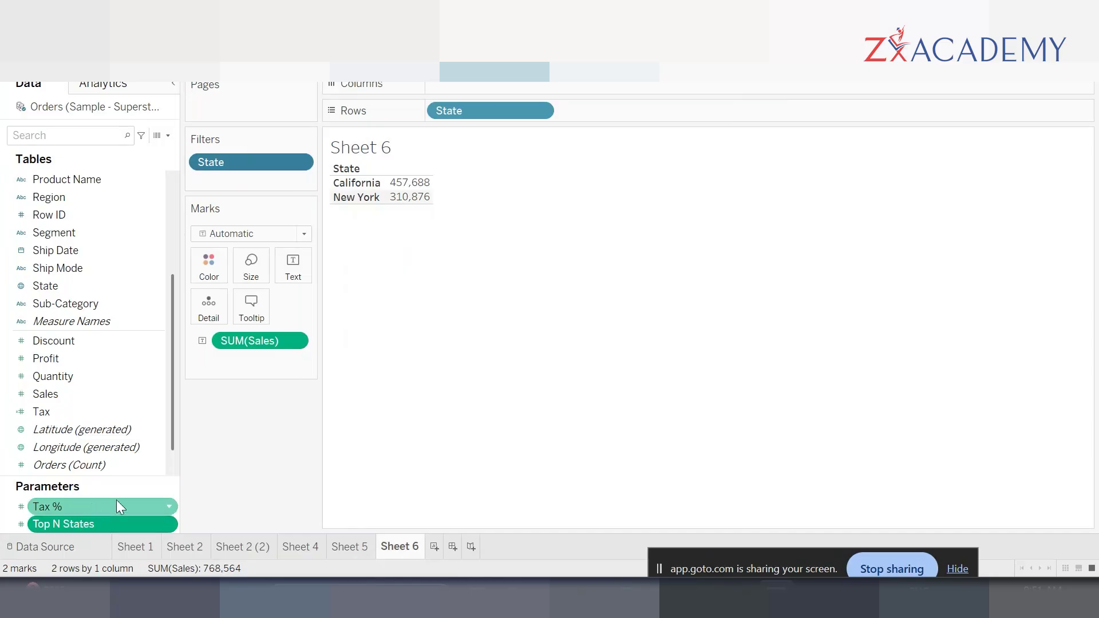
pyautogui.rightClick(77, 525)
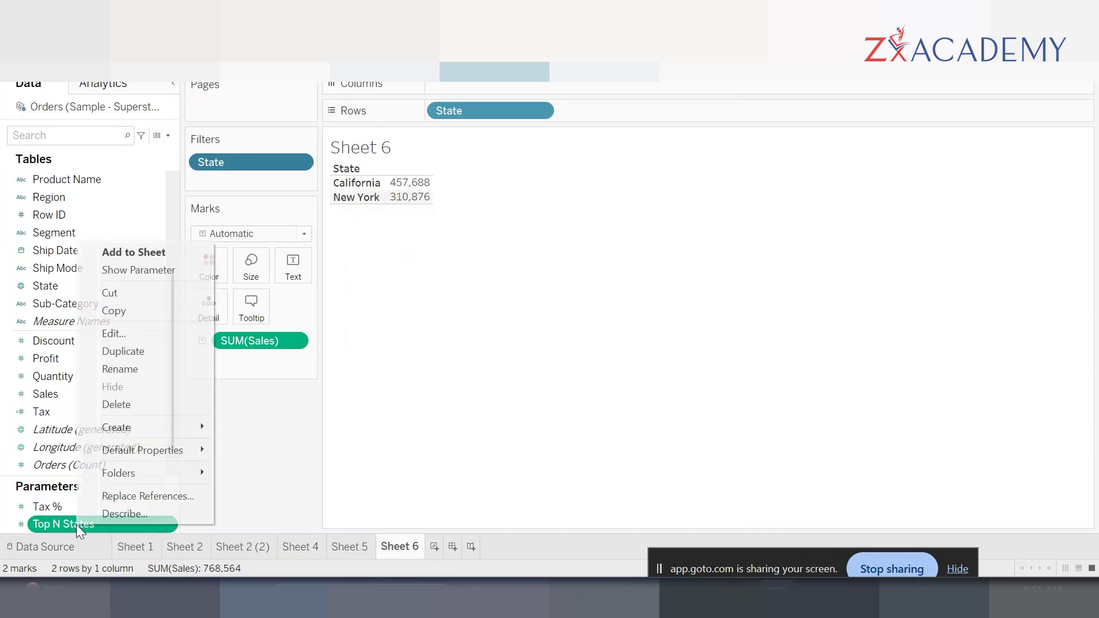
pyautogui.click(170, 270)
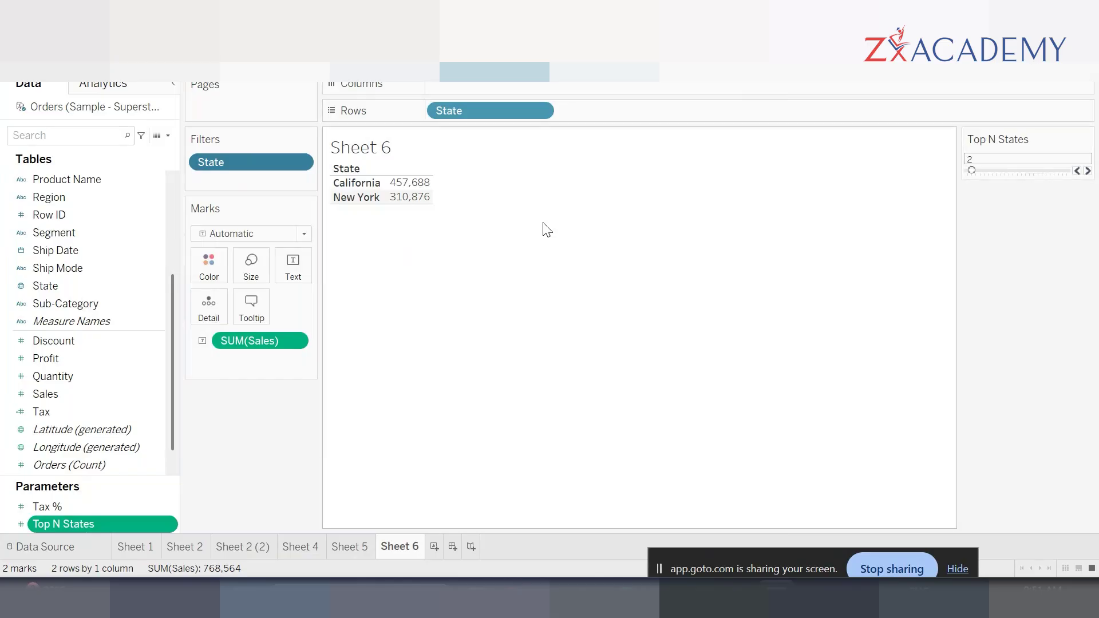
# Step: Test the Top N States slider by setting it to 10, stepping it up to 14 and returning it to 10
pyautogui.moveTo(987, 170); pyautogui.dragTo(1016, 170)
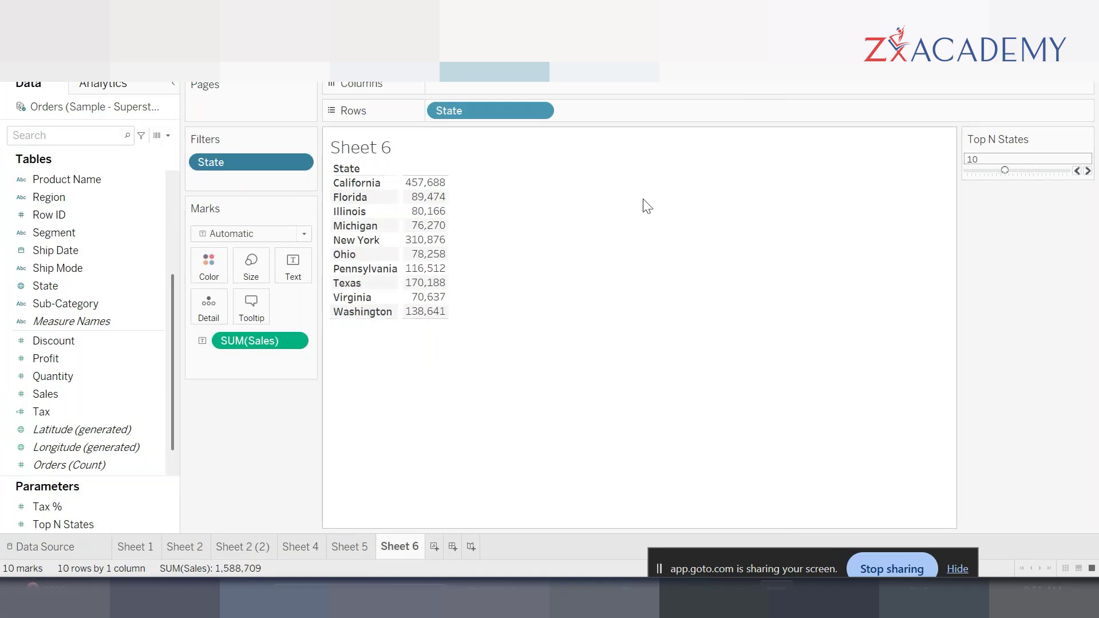
pyautogui.click(1087, 171)
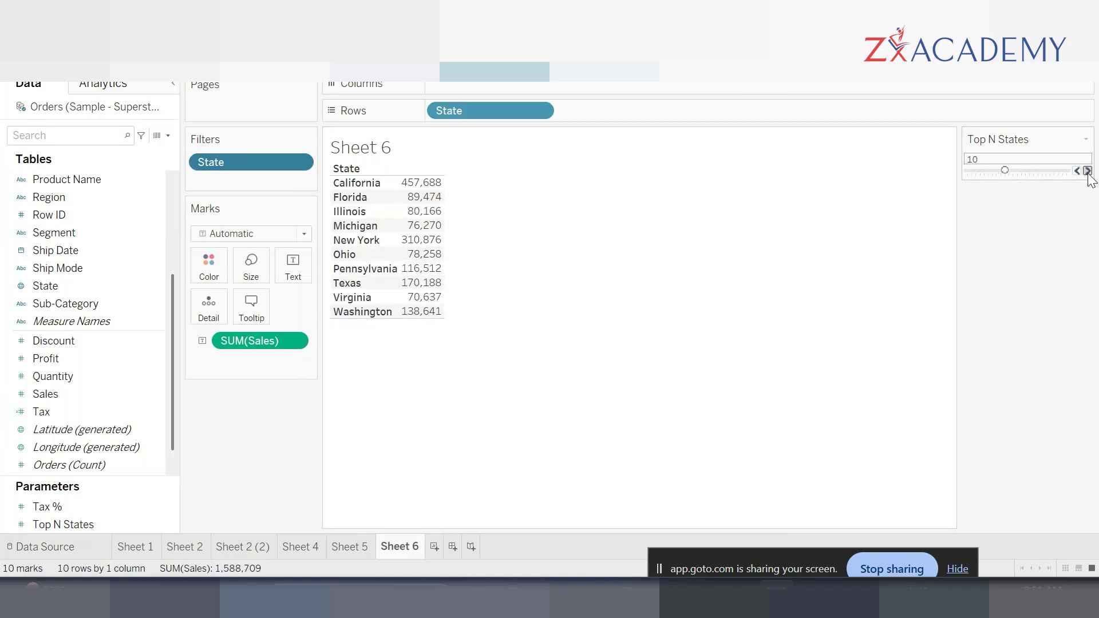
pyautogui.click(1086, 170)
pyautogui.click(1086, 171)
pyautogui.click(1087, 171)
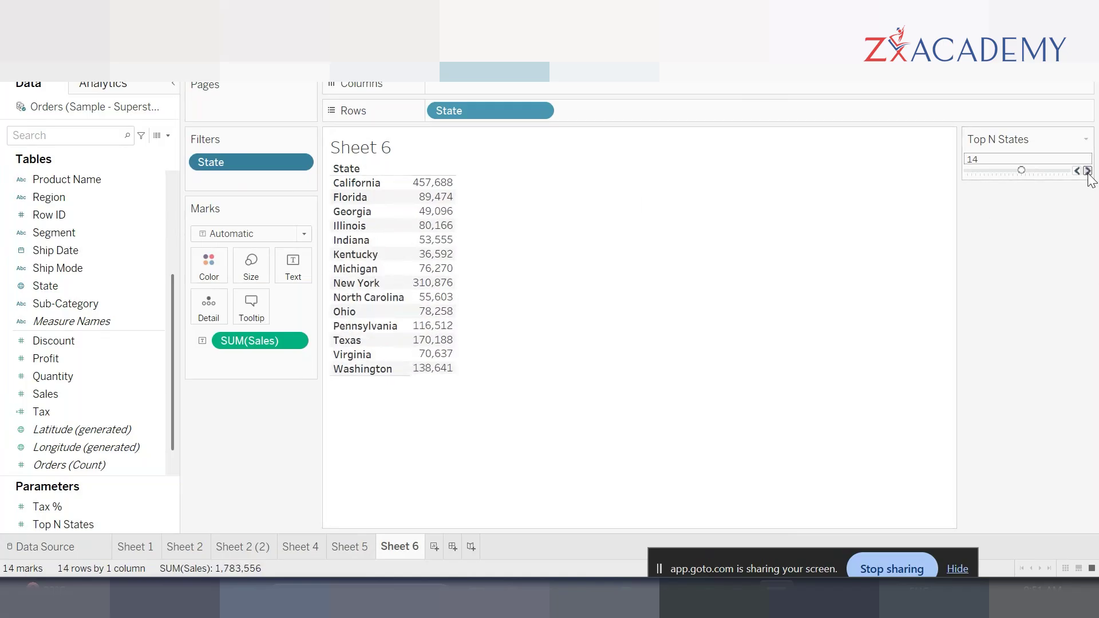
pyautogui.moveTo(1022, 172)
pyautogui.mouseDown()
pyautogui.moveTo(1068, 174)
pyautogui.moveTo(1007, 170)
pyautogui.mouseUp()
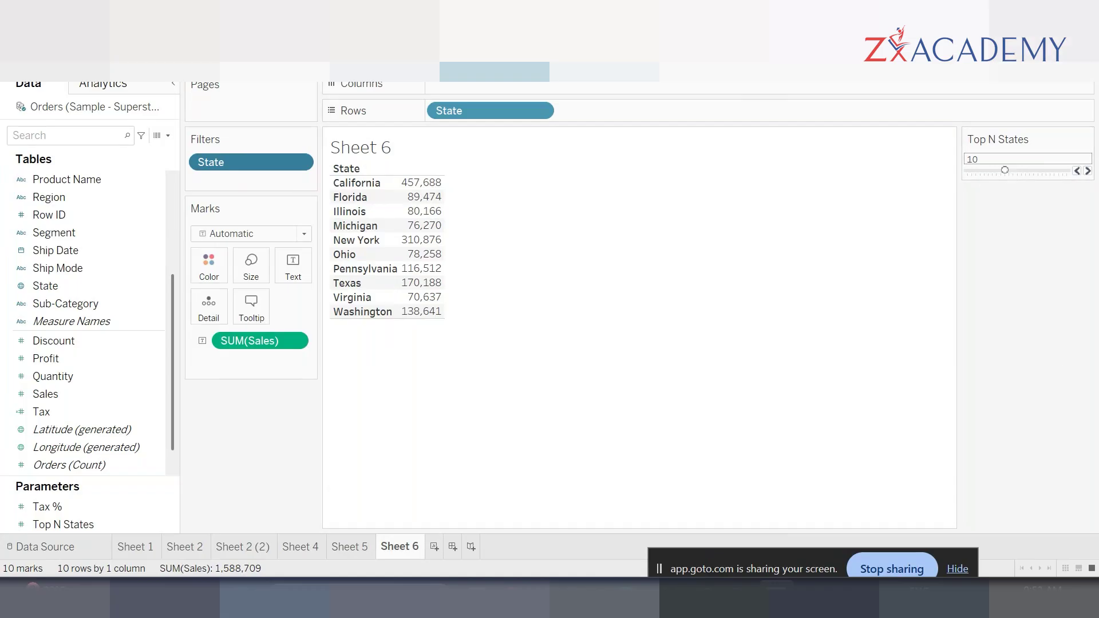
pyautogui.hotkey('ctrl', '1')
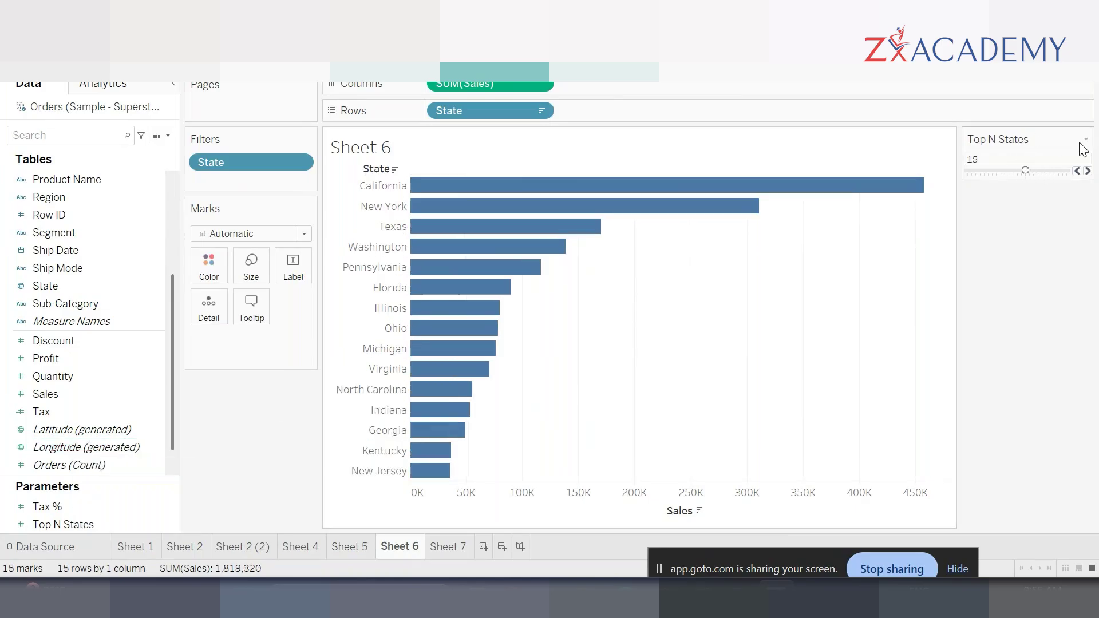
# Step: Raise the Top N States parameter to 20 and switch its control from a slider to Type In
pyautogui.moveTo(1025, 170); pyautogui.dragTo(1062, 158)
pyautogui.click(1086, 139)
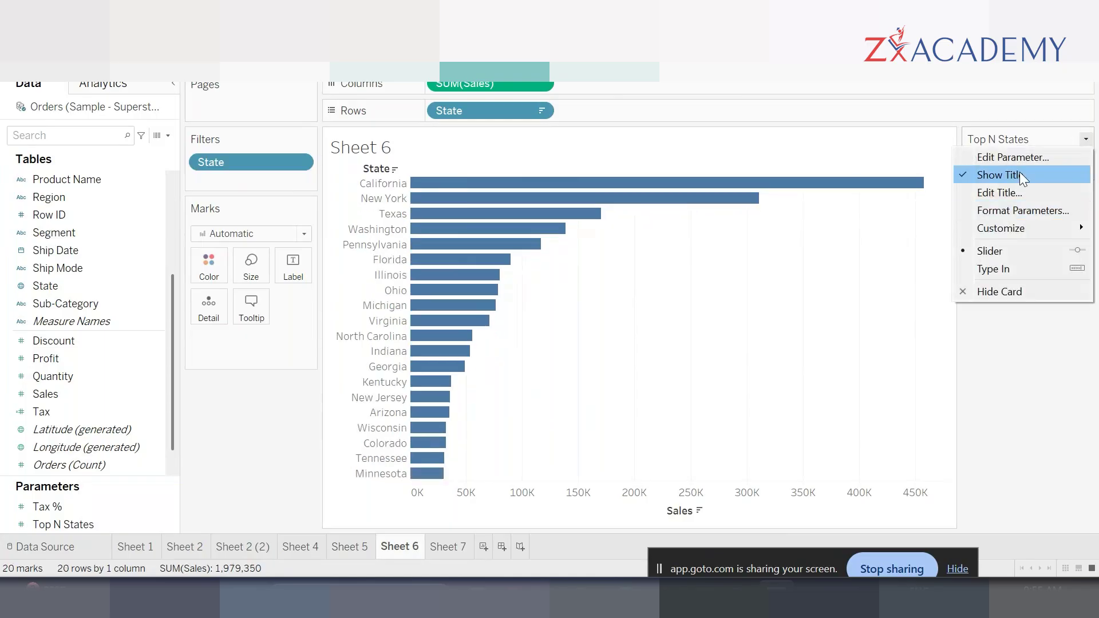
pyautogui.click(1005, 268)
# Step: Enter 10 as the Top N States value to limit the bar chart
pyautogui.click(992, 159)
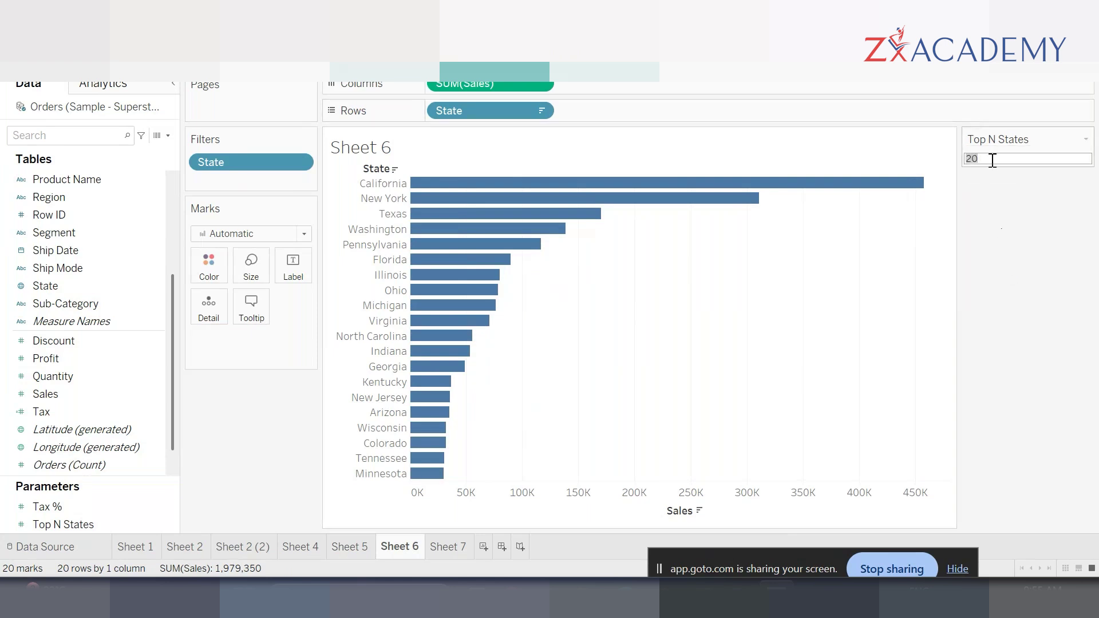
pyautogui.write('10')
pyautogui.press('Return')
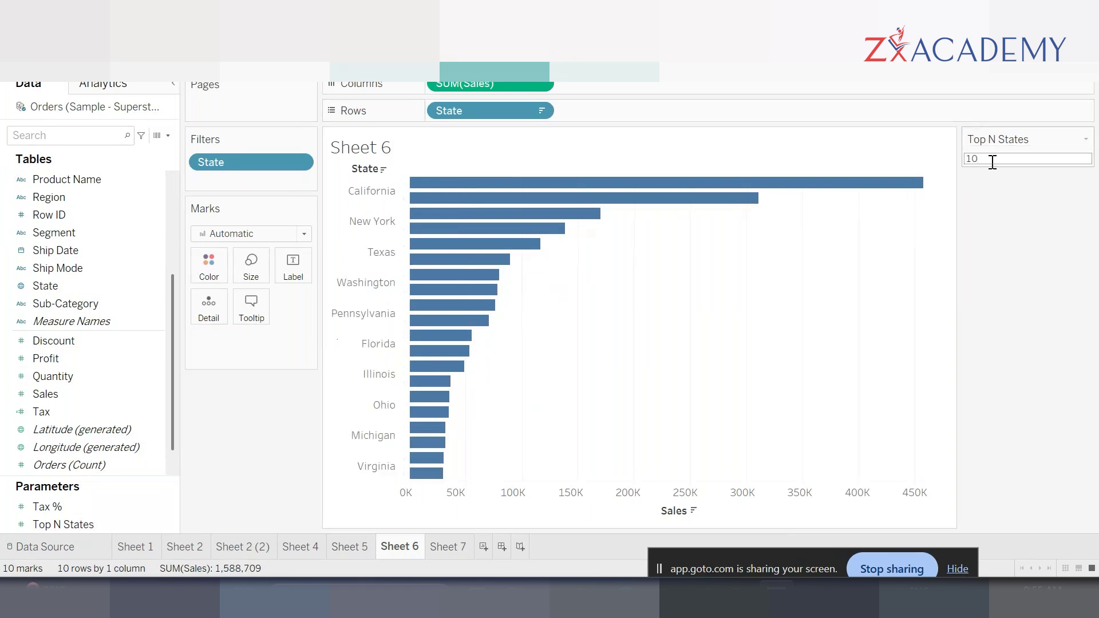
pyautogui.click(1011, 159)
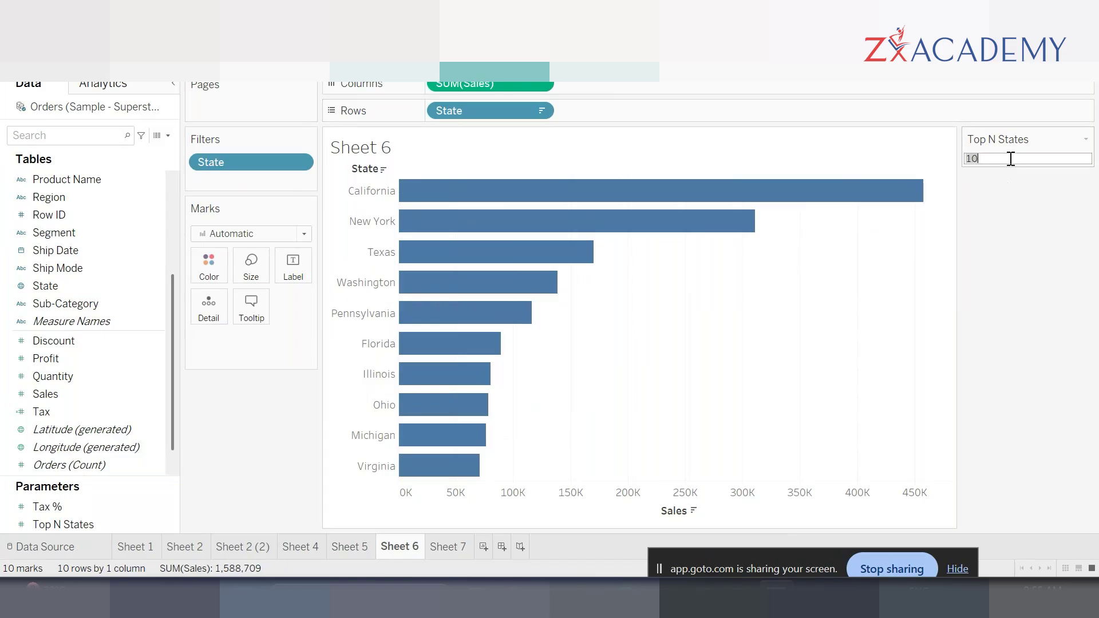
# Step: Test the Top N States parameter by entering 5 and 25, and finish with the value at 12
pyautogui.write('5')
pyautogui.press('Return')
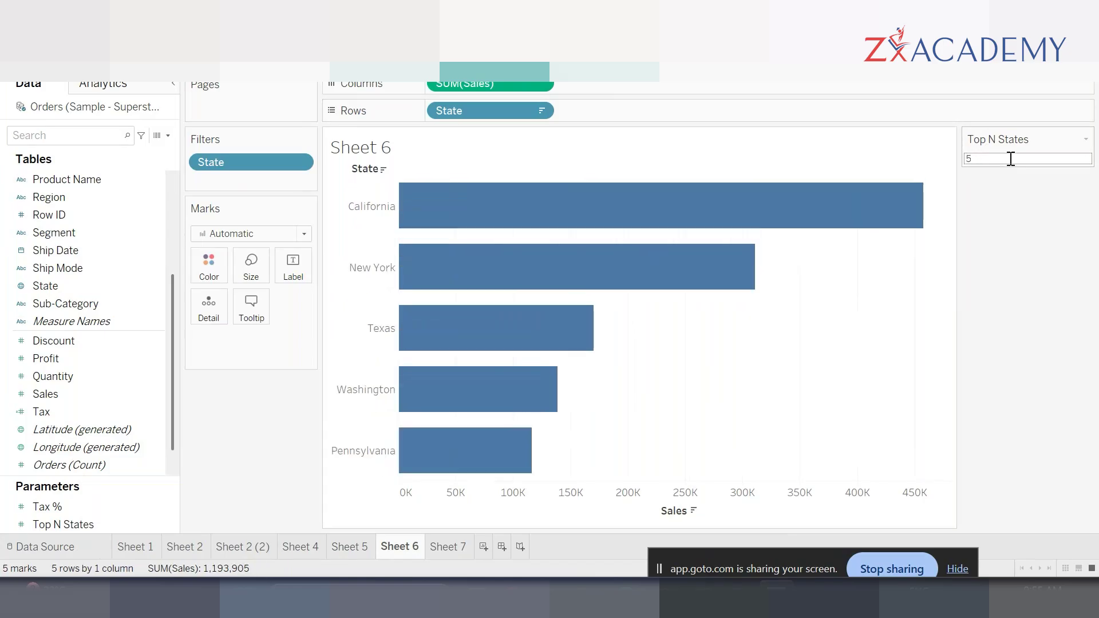
pyautogui.write('25')
pyautogui.press('Return')
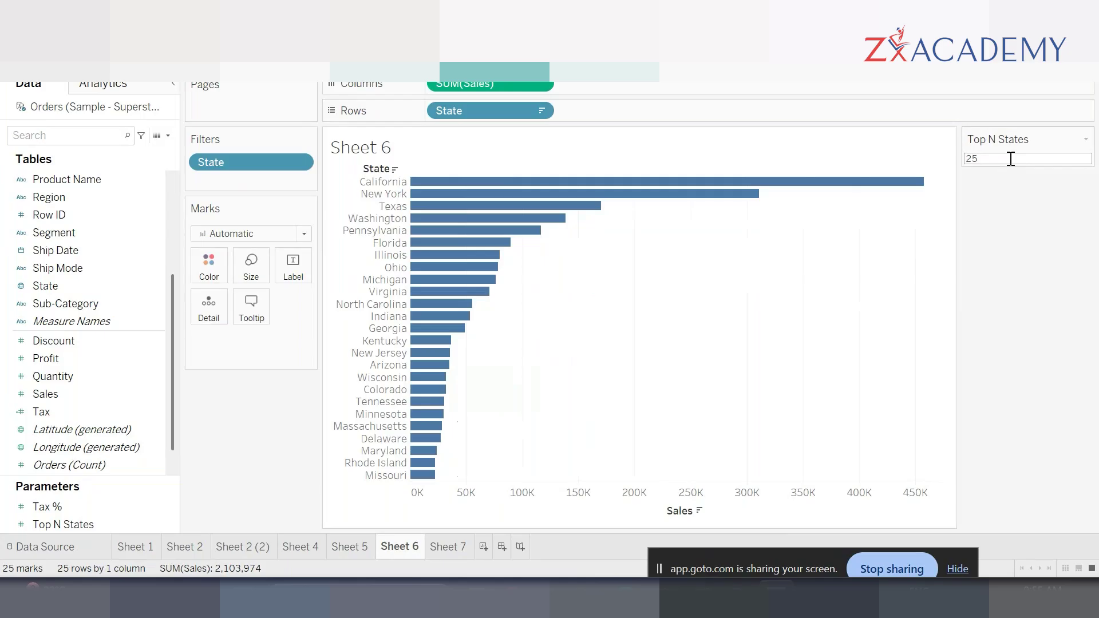
pyautogui.click(1086, 140)
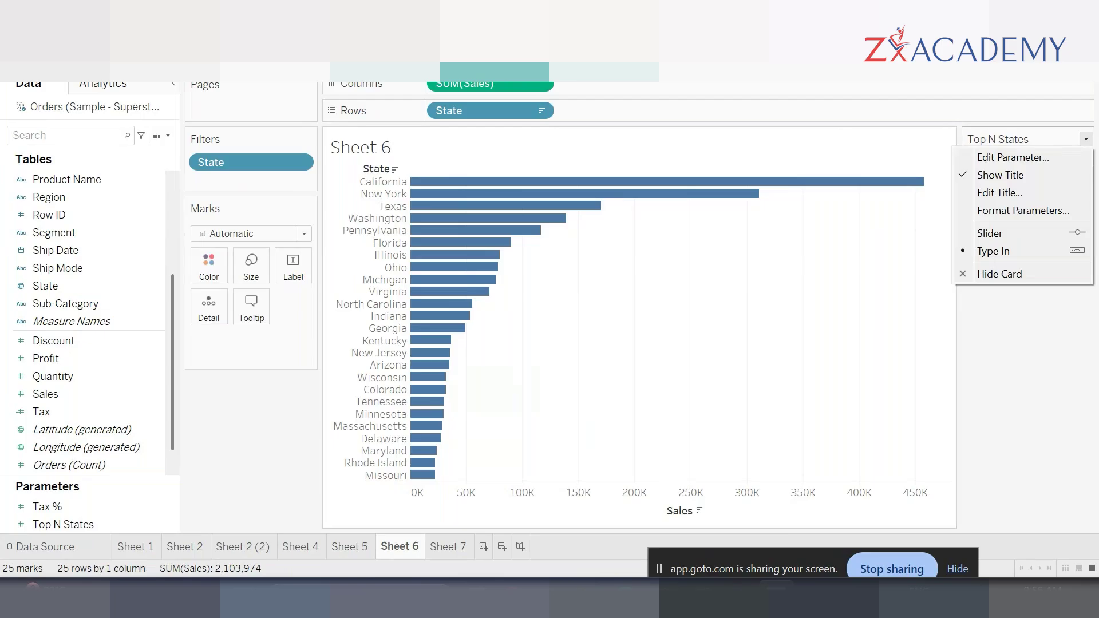
pyautogui.press('Escape')
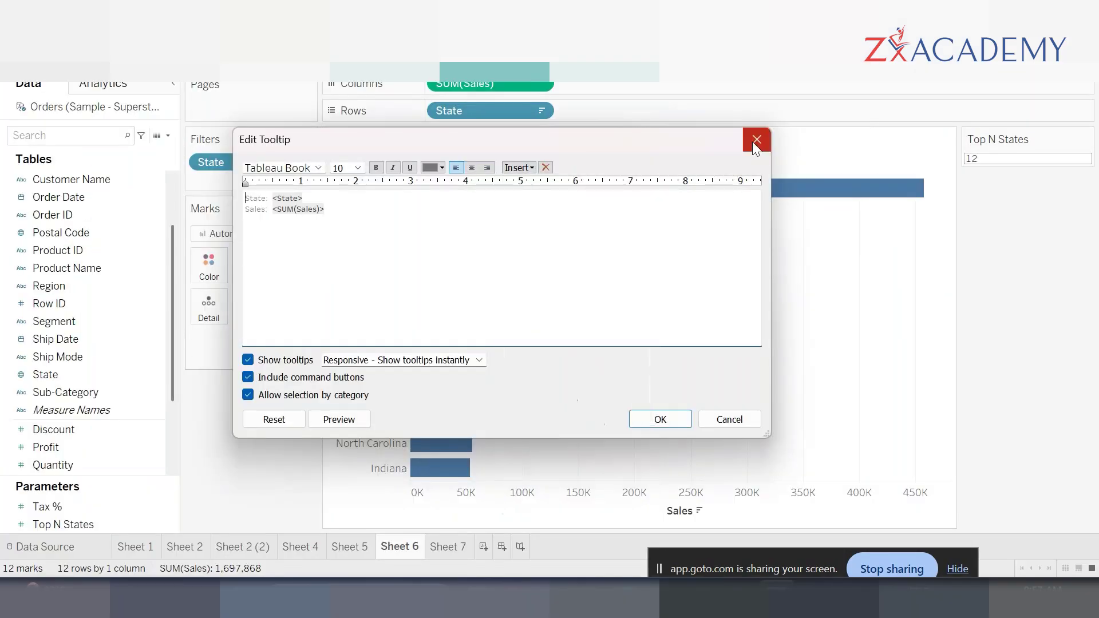
# Step: Examine the default State and Sales lines in the bars' tooltip editor, then close it
pyautogui.click(752, 142)
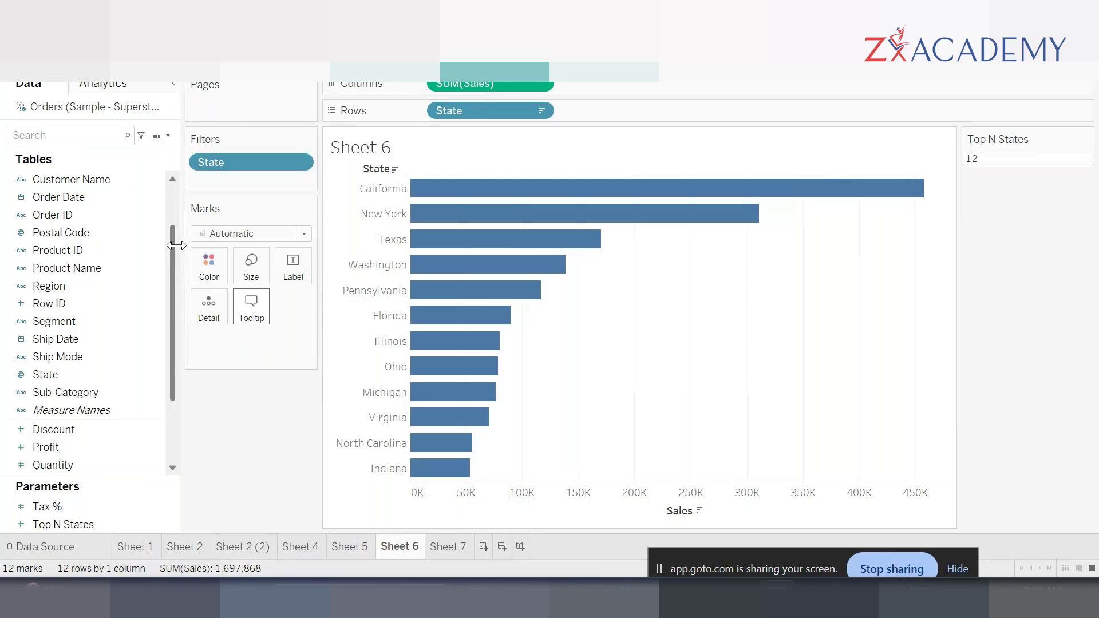
pyautogui.moveTo(830, 188)
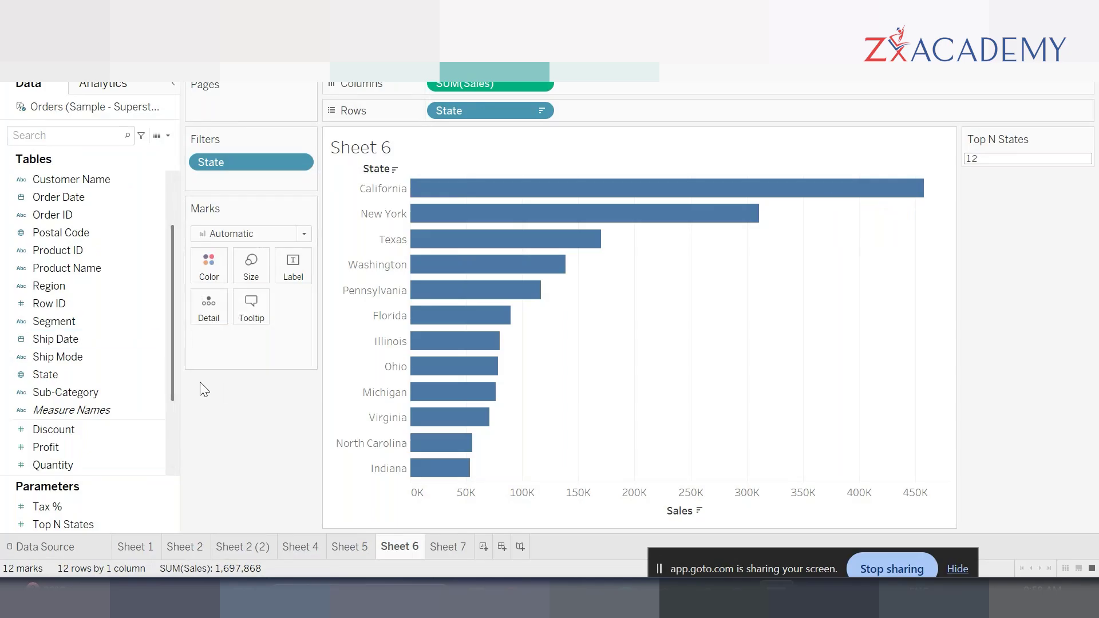
pyautogui.click(255, 321)
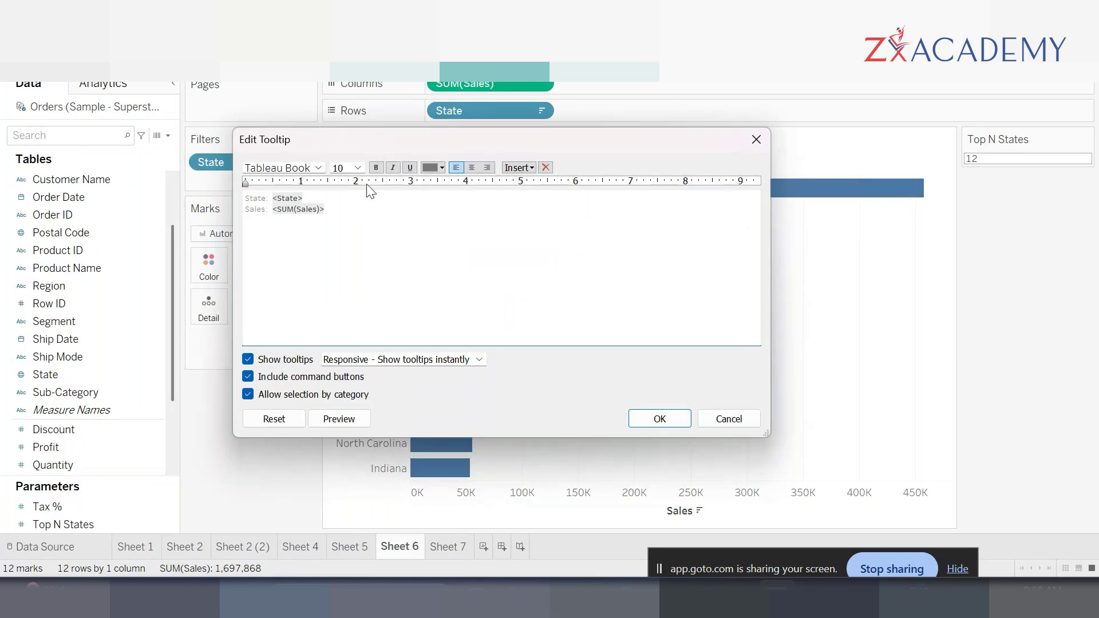
pyautogui.click(355, 212)
pyautogui.moveTo(406, 137); pyautogui.dragTo(681, 172)
pyautogui.click(1031, 176)
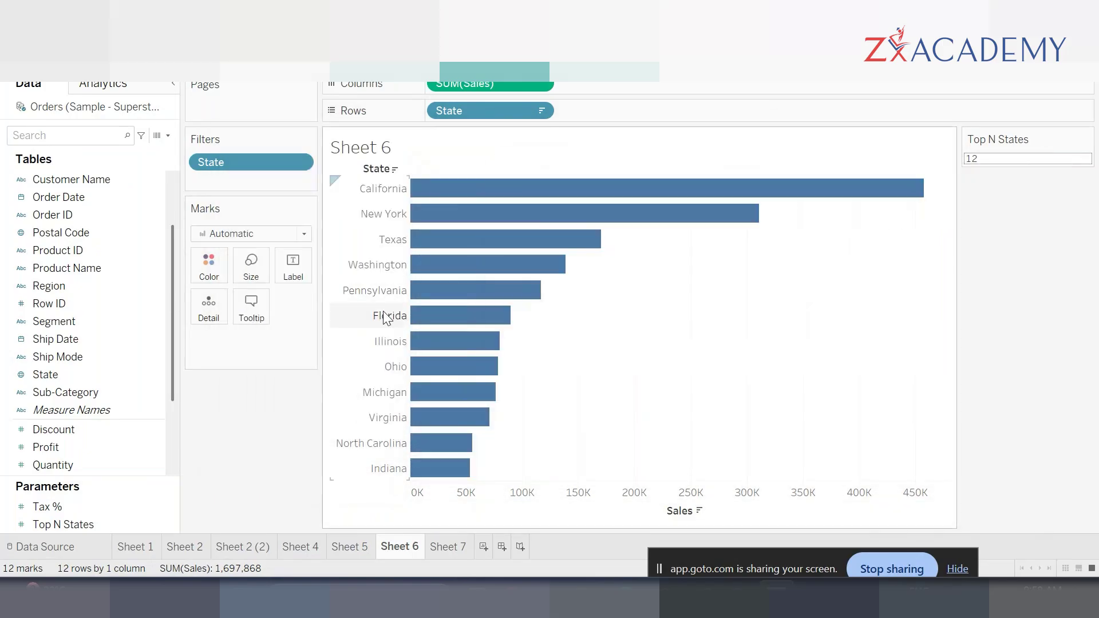
# Step: Add a hand-written "Profit <sum(Profit)>" line below the Sales line in the tooltip text and apply it
pyautogui.click(252, 309)
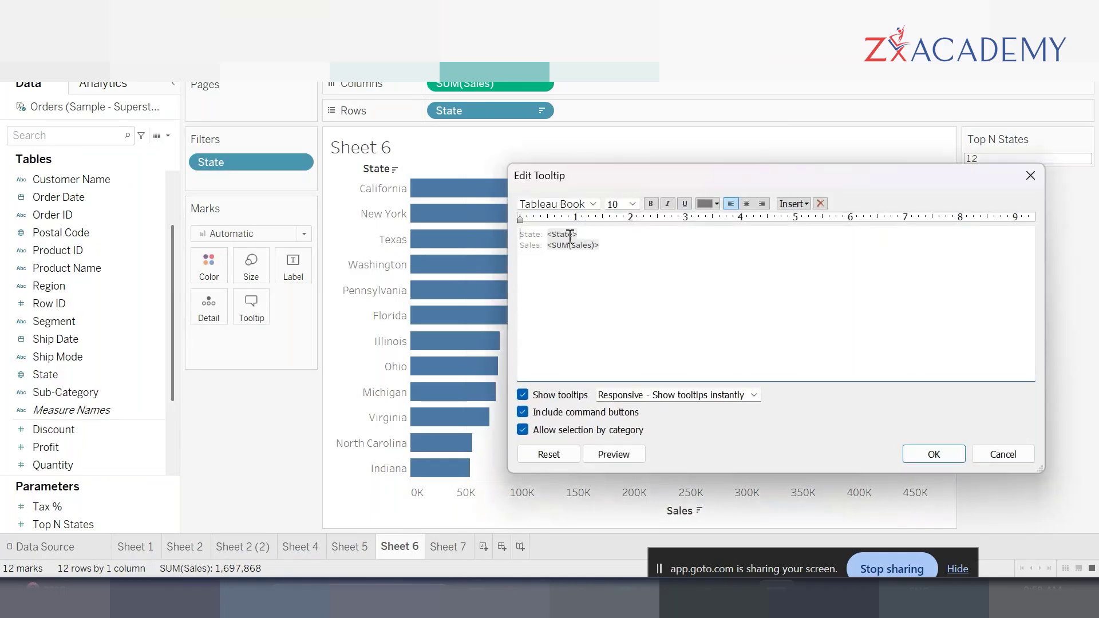
pyautogui.click(617, 235)
pyautogui.write('Profit <sum(Profit')
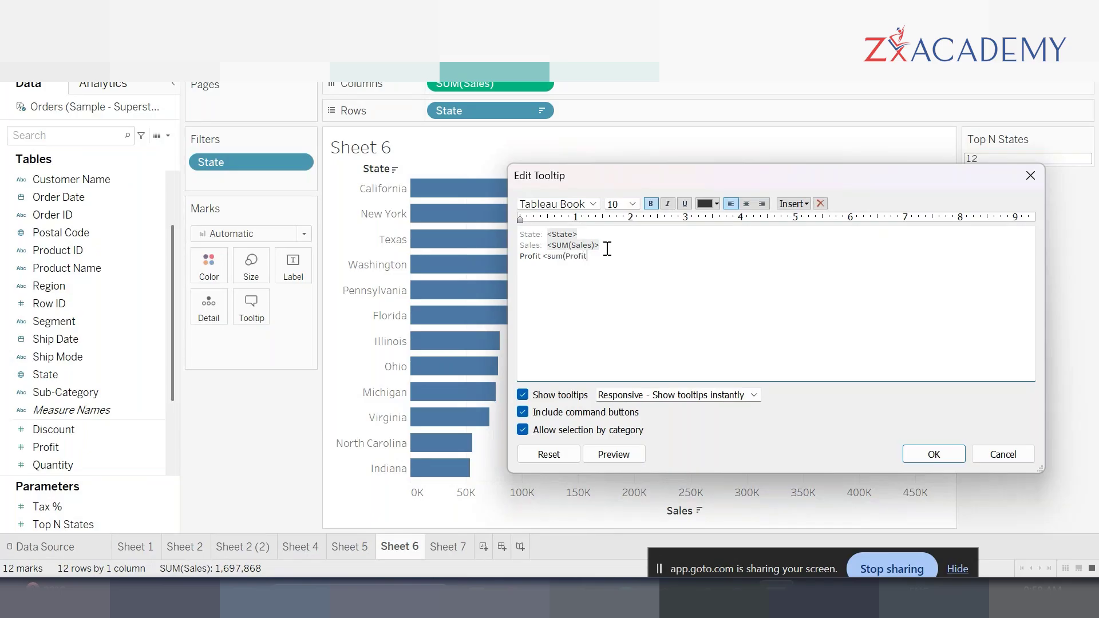
pyautogui.write(')>')
pyautogui.click(926, 459)
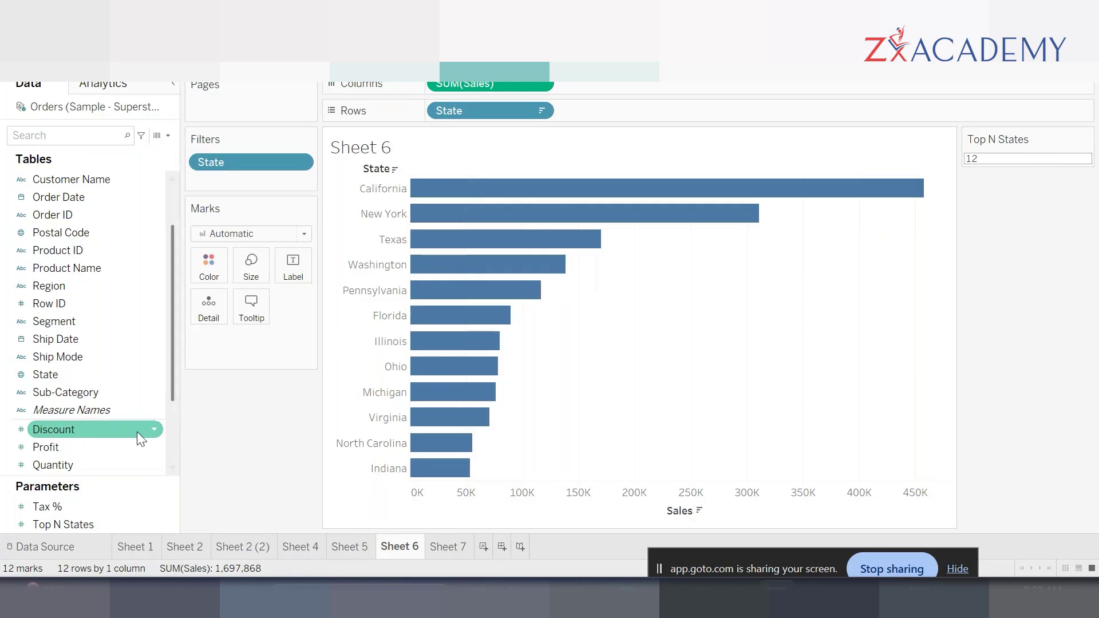
# Step: Add the Profit measure to the chart's tooltip mark and delete the hand-written Profit line from the tooltip text
pyautogui.moveTo(95, 442); pyautogui.dragTo(252, 306)
pyautogui.moveTo(900, 193)
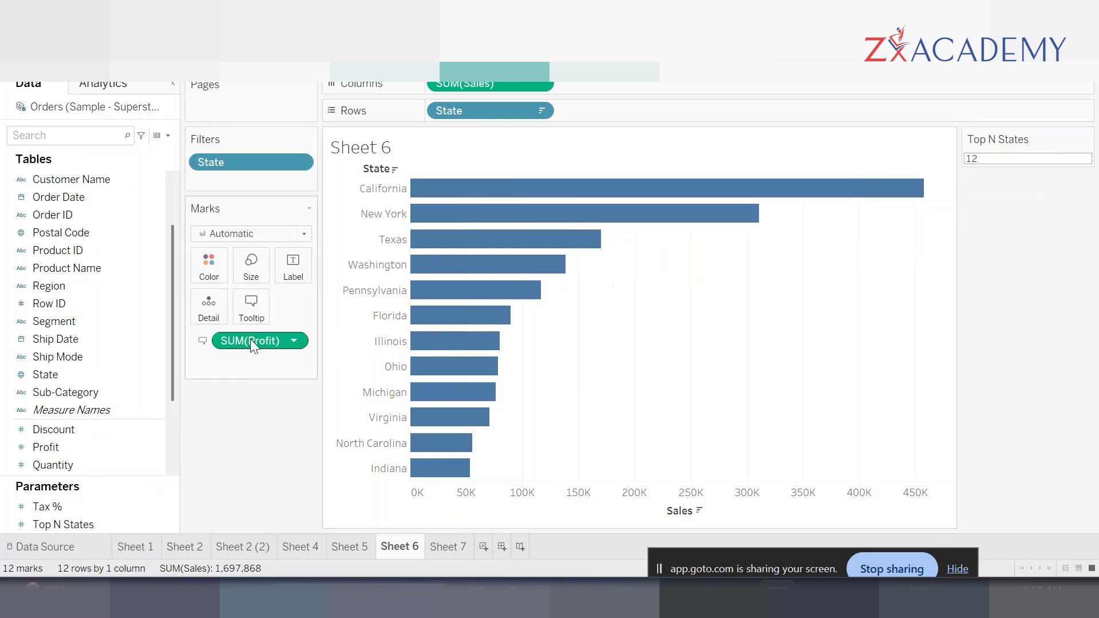
pyautogui.click(260, 300)
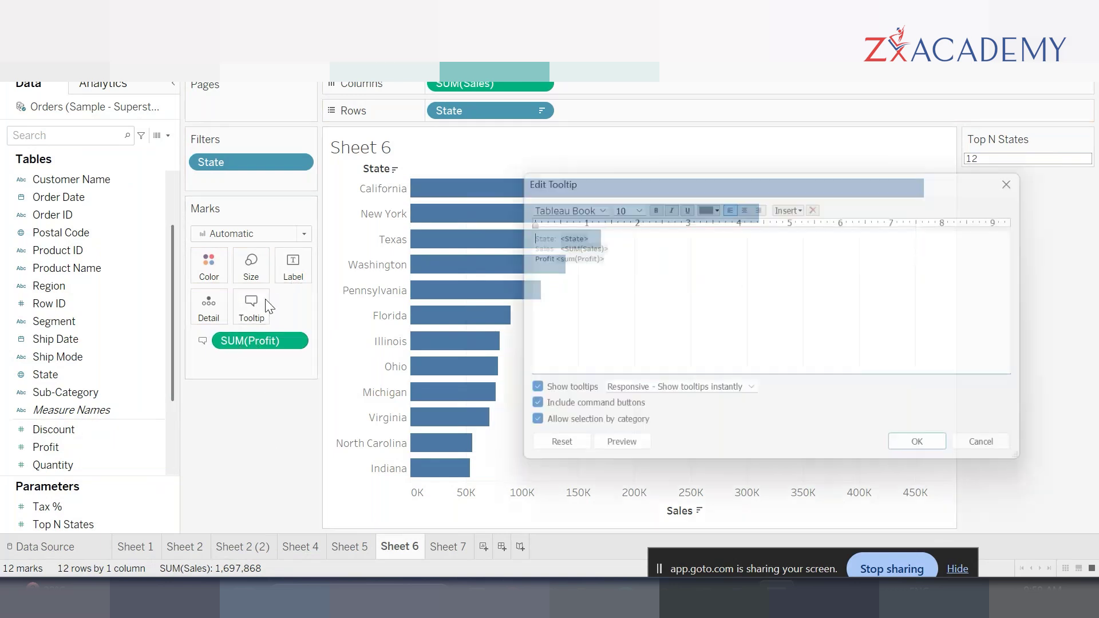
pyautogui.moveTo(630, 257); pyautogui.dragTo(516, 261)
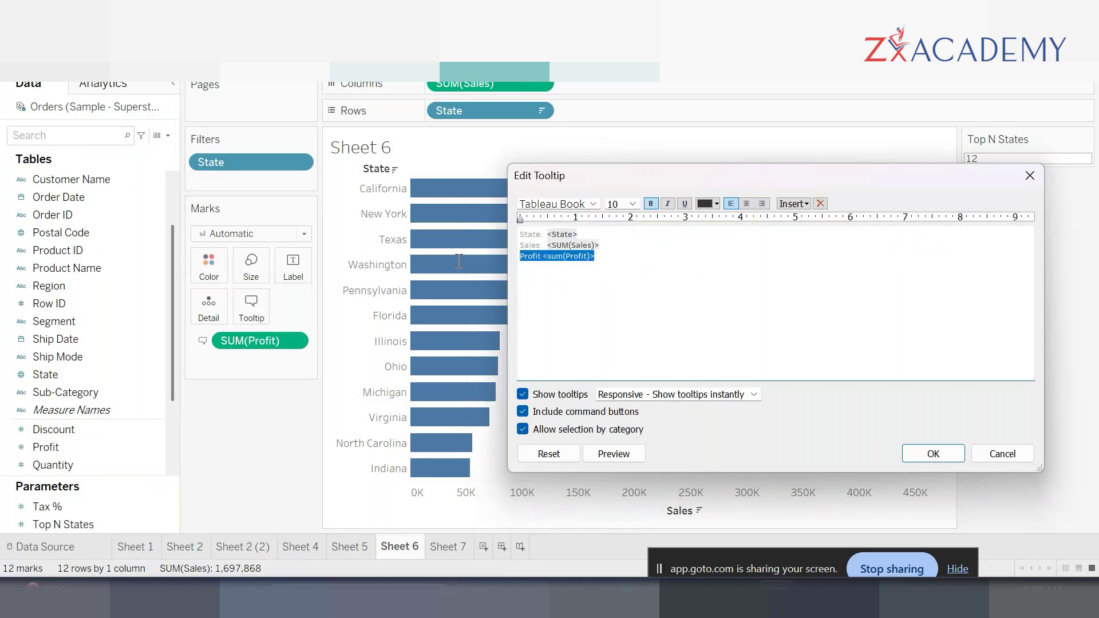
pyautogui.press('BackSpace')
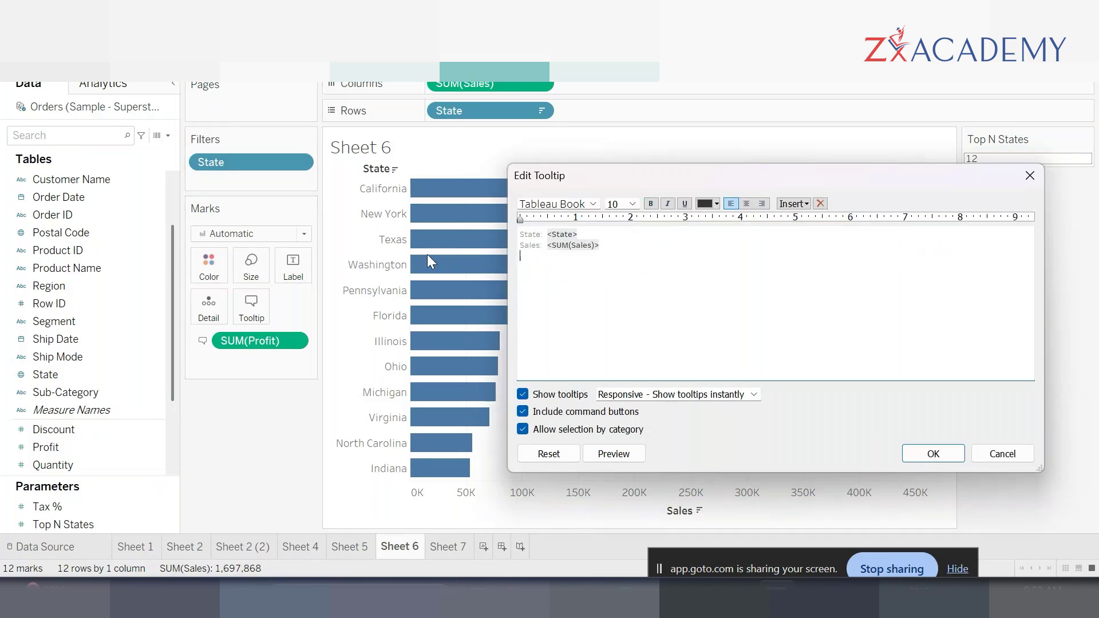
pyautogui.click(920, 452)
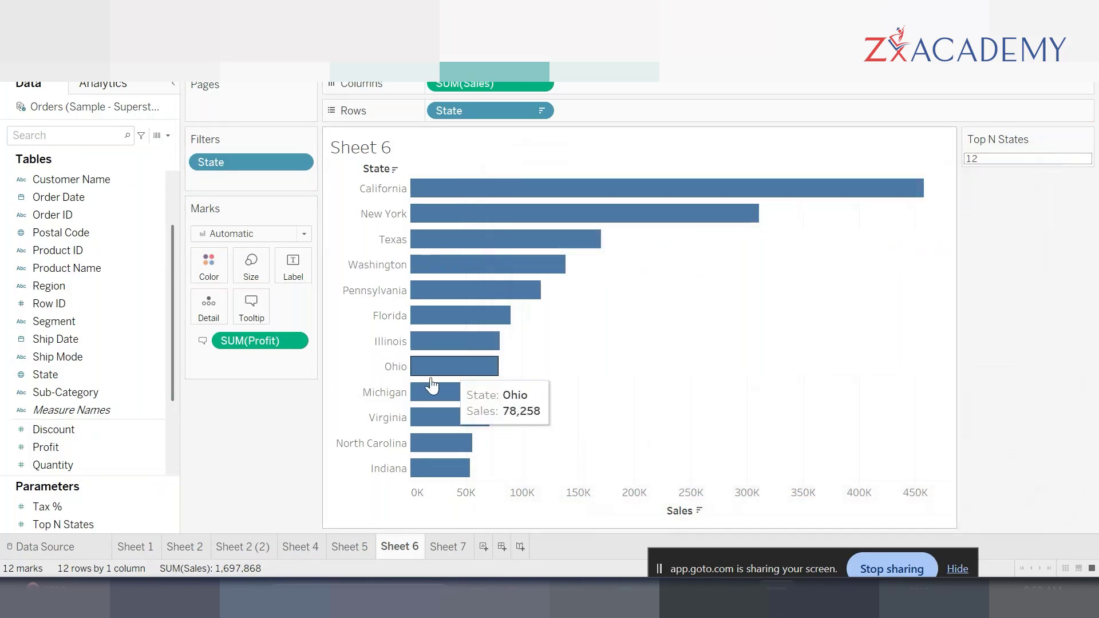
pyautogui.moveTo(456, 239)
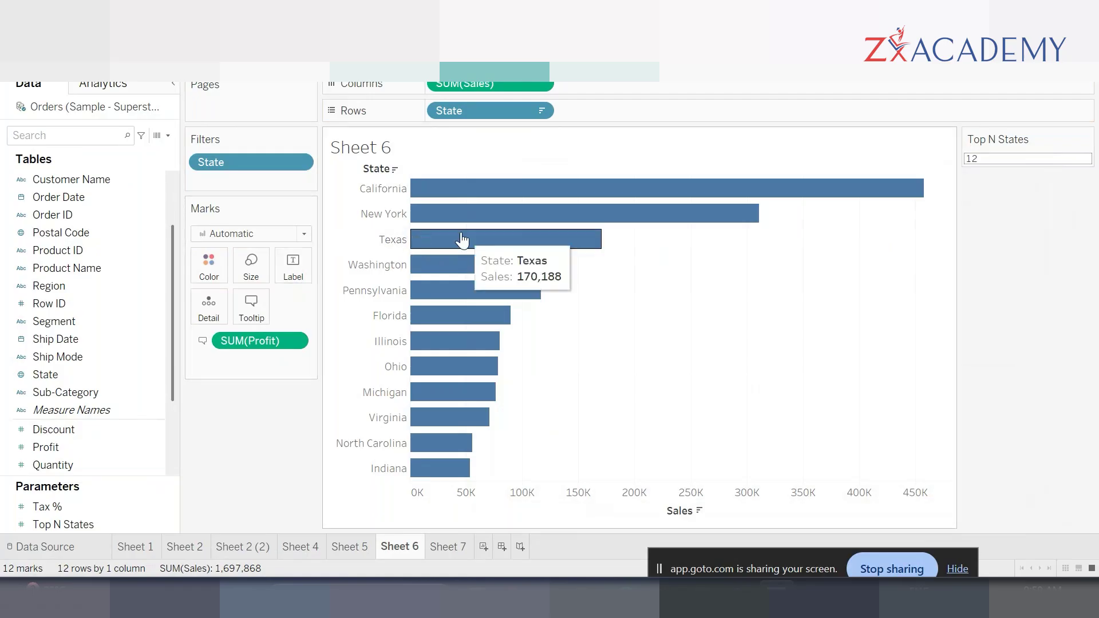
# Step: Insert the SUM(Profit) field on a new line below Sales in the tooltip text
pyautogui.moveTo(277, 341); pyautogui.dragTo(249, 304)
pyautogui.moveTo(830, 189)
pyautogui.click(251, 304)
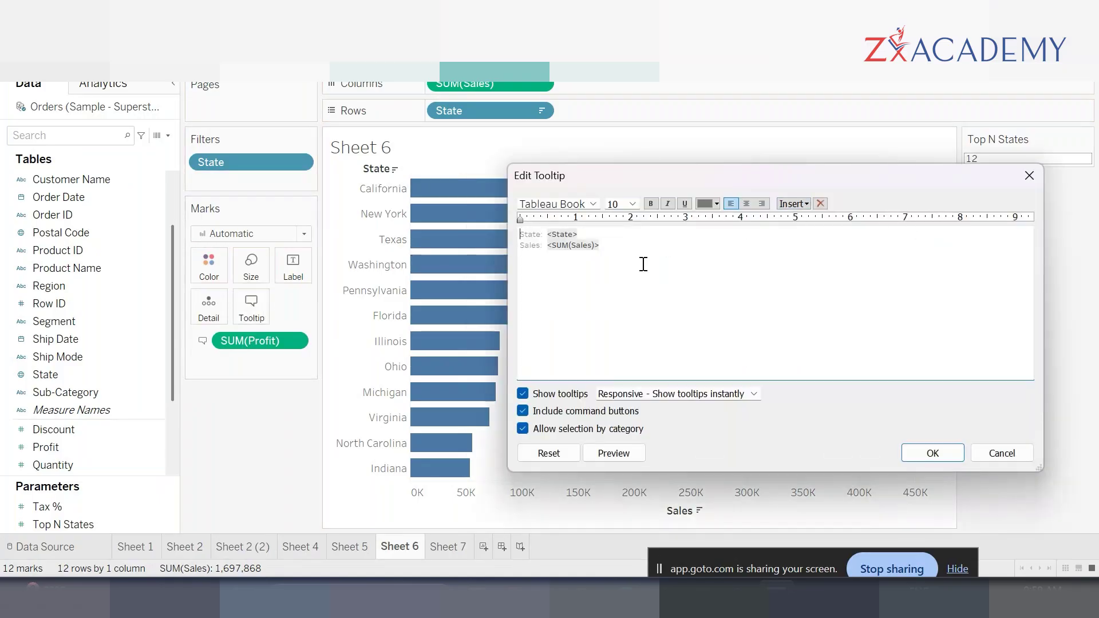
pyautogui.click(793, 204)
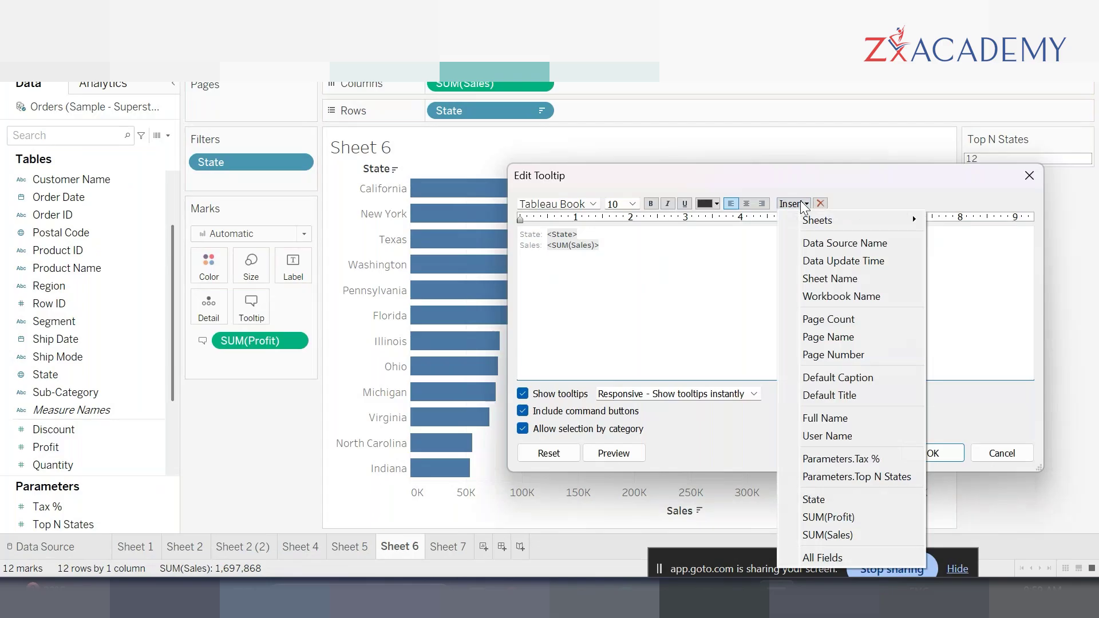
pyautogui.click(860, 518)
# Step: Put the label "Profit:" before the SUM(Profit) field, apply the tooltip, and check it on the California bar
pyautogui.hotkey('shift', 'Home')
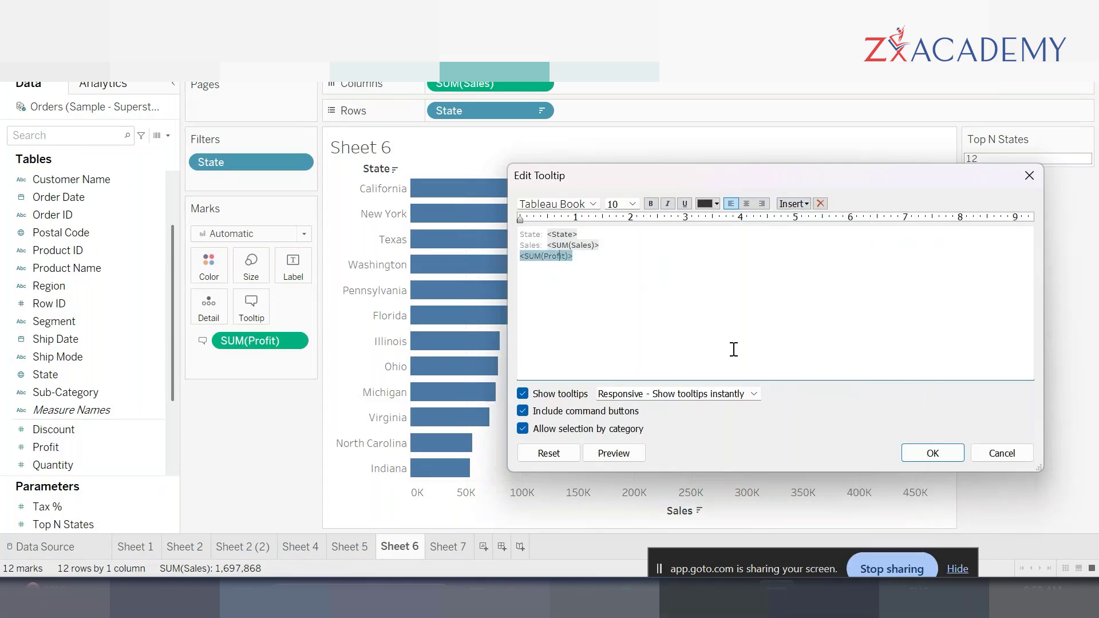
pyautogui.press('Left')
pyautogui.press('Right')
pyautogui.press('Left')
pyautogui.write('Profit :')
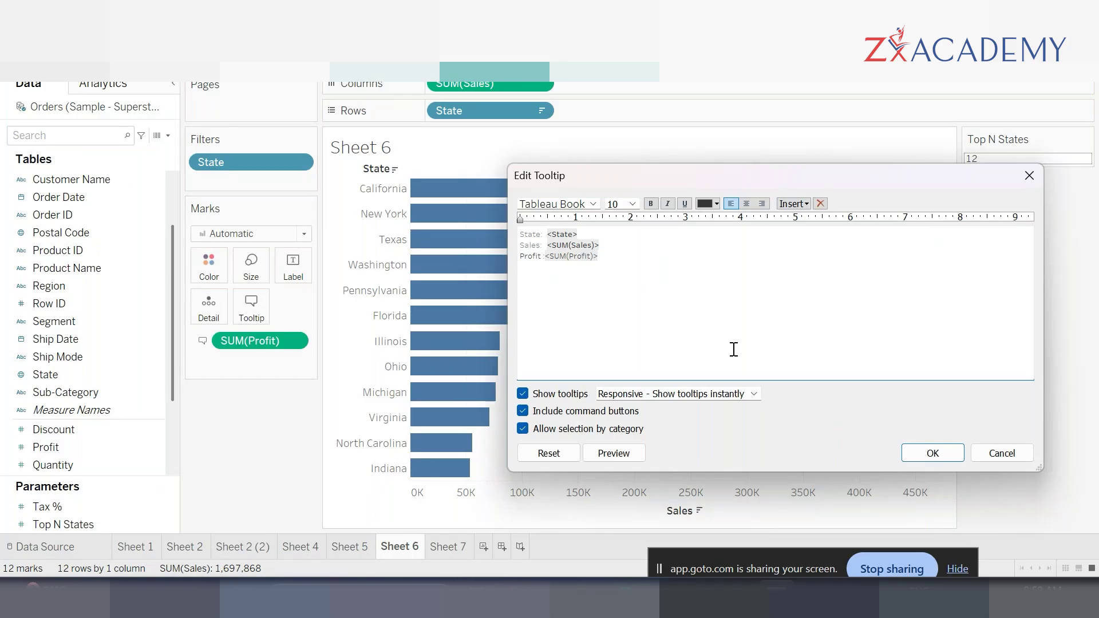
pyautogui.press('BackSpace')
pyautogui.write(':')
pyautogui.click(928, 455)
pyautogui.moveTo(836, 193)
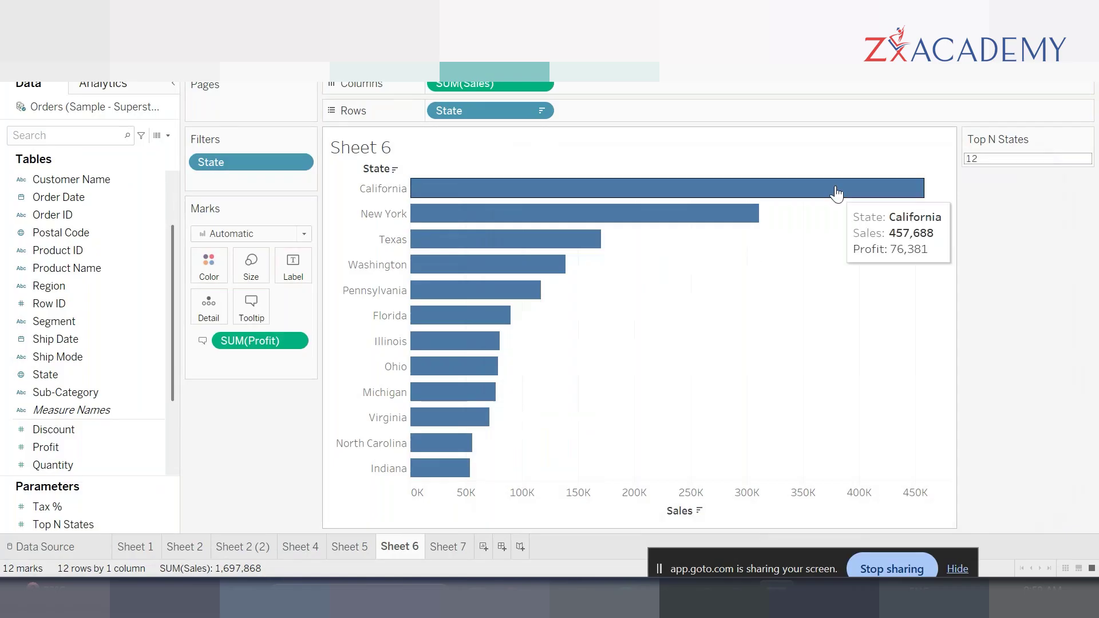
# Step: Put SUM(Profit) back on the tooltip mark, reinsert the field after the "Profit:" label in the tooltip text, and apply it
pyautogui.moveTo(266, 342); pyautogui.dragTo(252, 304)
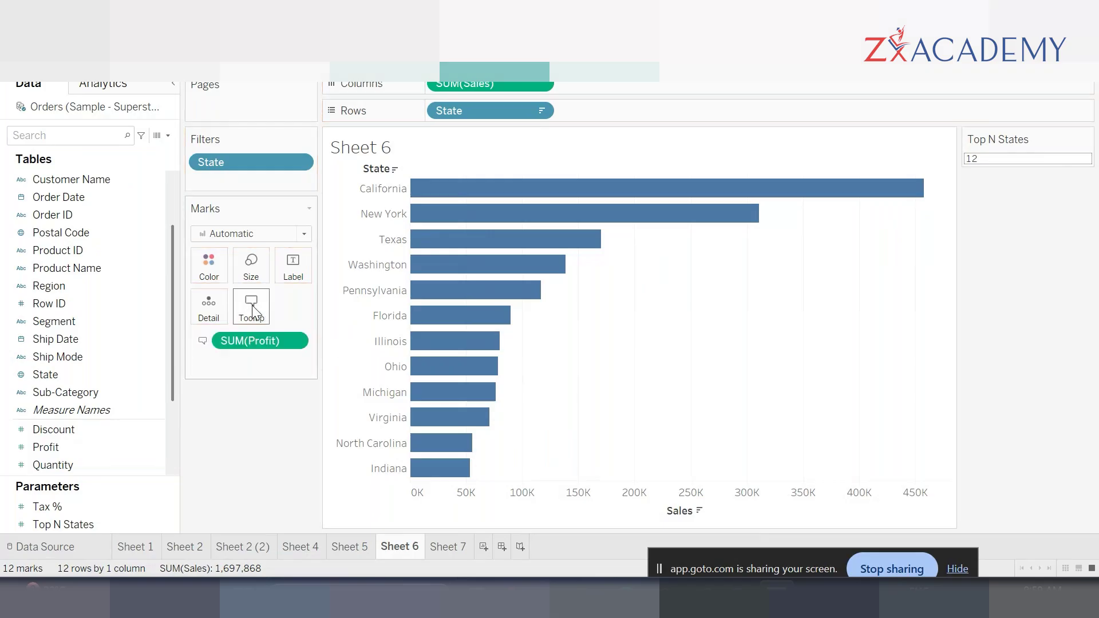
pyautogui.click(252, 307)
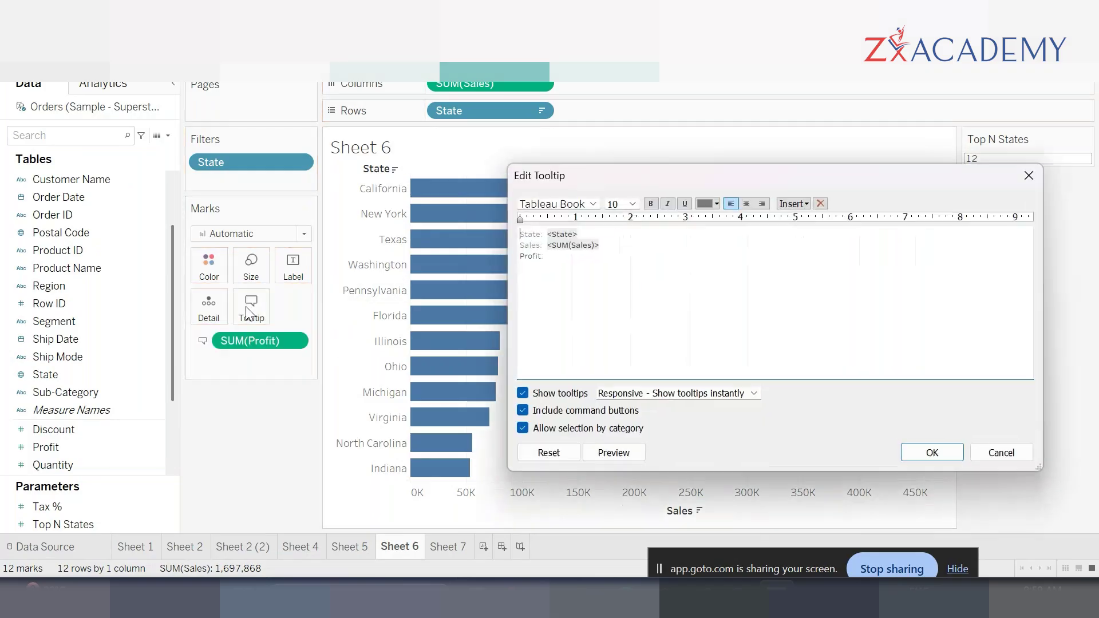
pyautogui.click(560, 256)
pyautogui.click(801, 203)
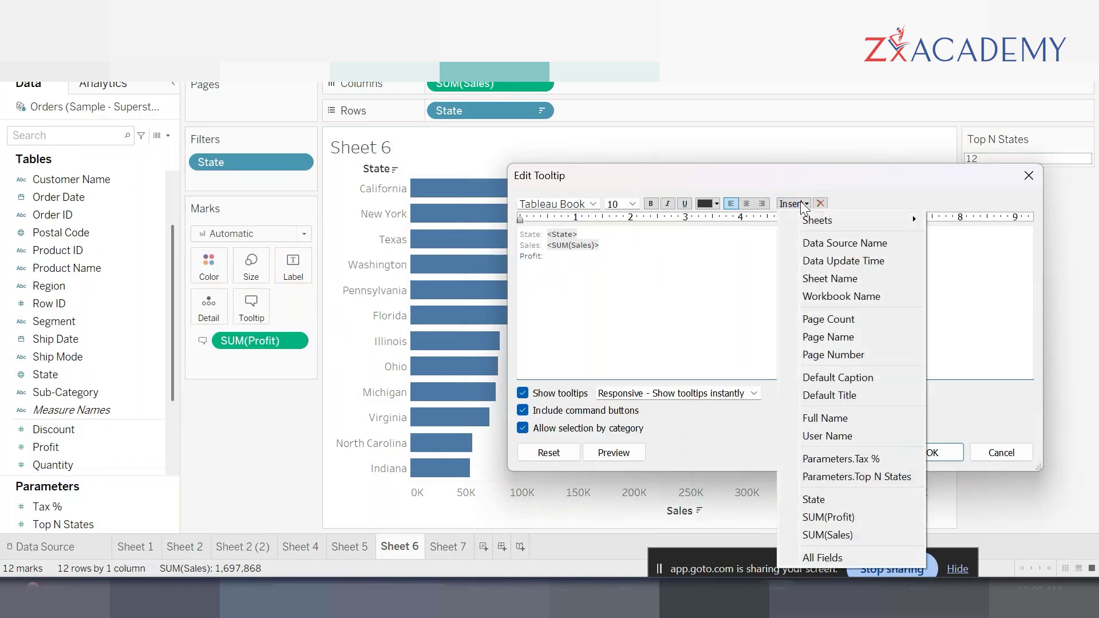
pyautogui.click(829, 514)
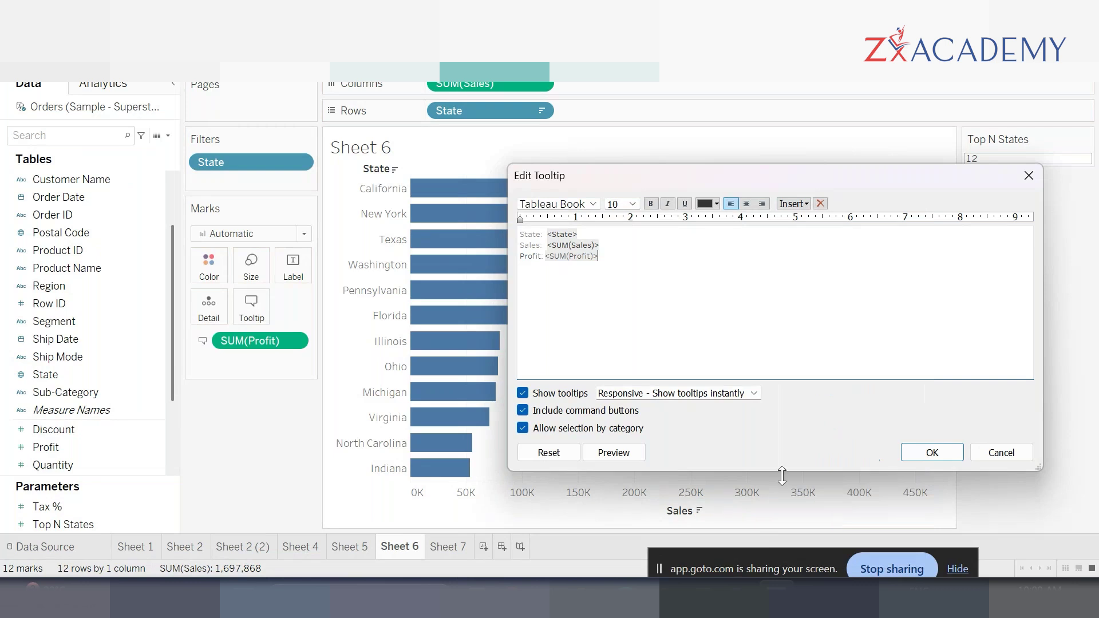
pyautogui.moveTo(598, 257); pyautogui.dragTo(463, 276)
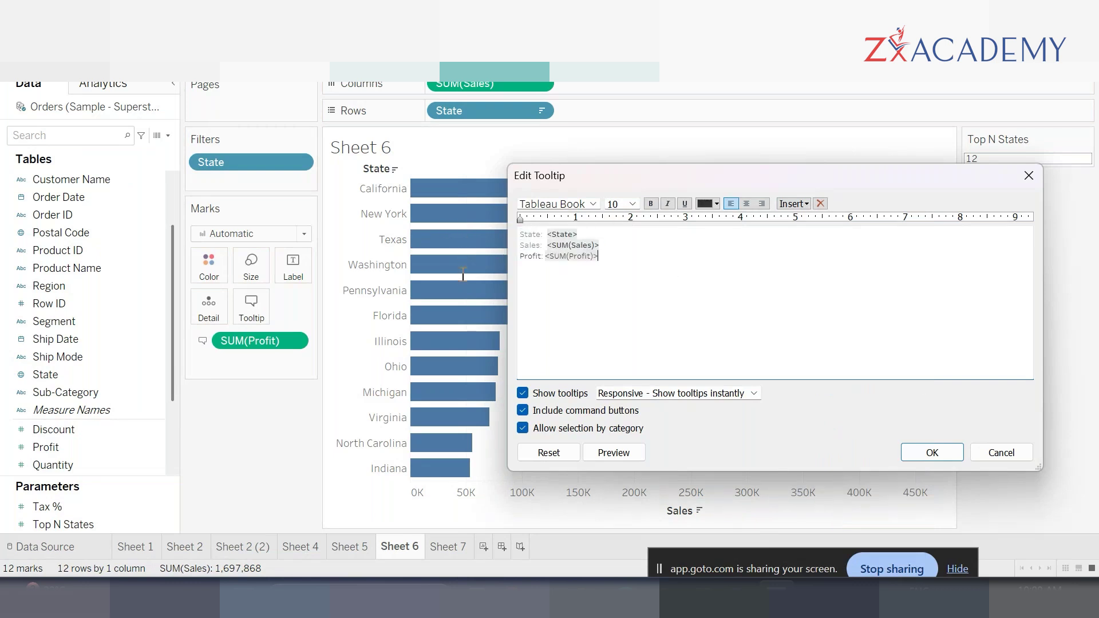
pyautogui.click(941, 456)
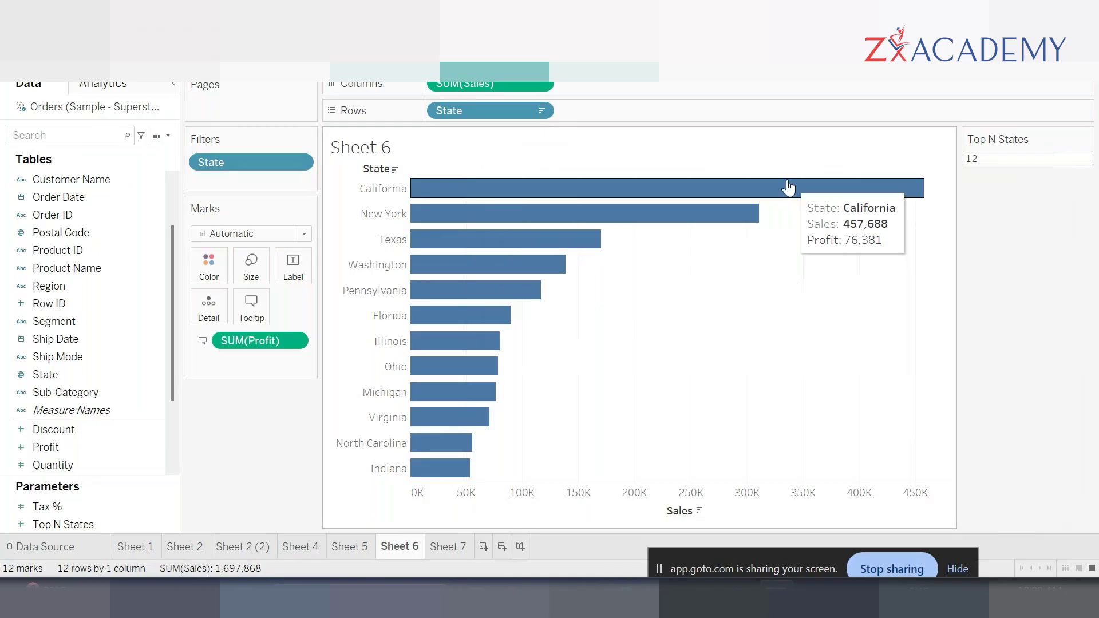
# Step: Make the SUM(Profit) value bold and color the whole Profit line red in the tooltip text
pyautogui.click(251, 306)
pyautogui.moveTo(616, 257); pyautogui.dragTo(540, 258)
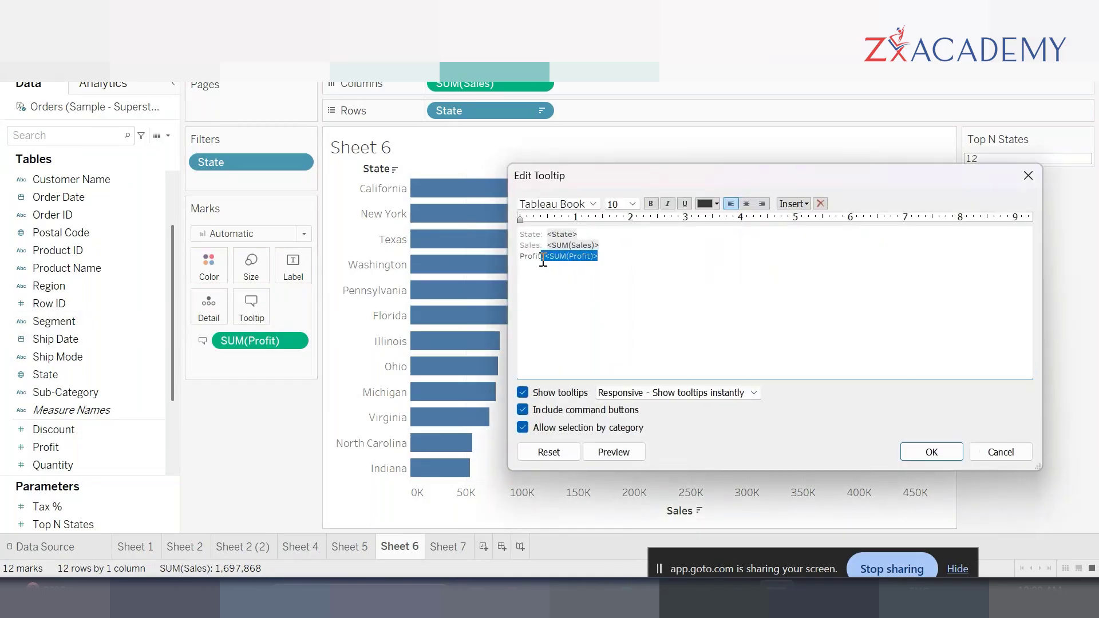
pyautogui.click(651, 205)
pyautogui.click(630, 261)
pyautogui.hotkey('shift', 'Home')
pyautogui.click(716, 204)
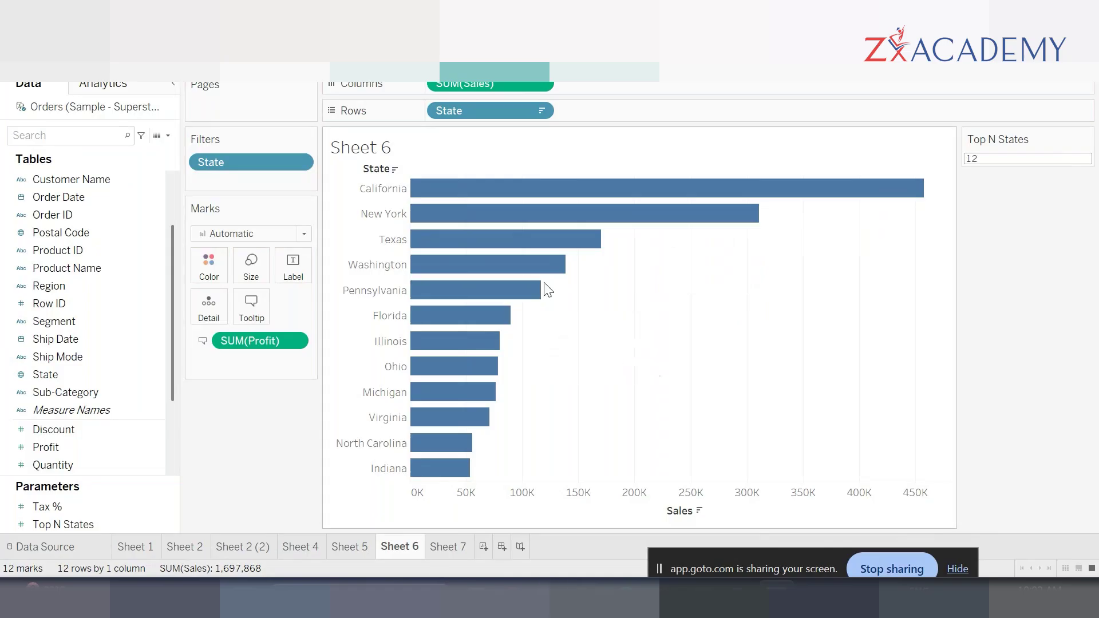
pyautogui.moveTo(575, 189)
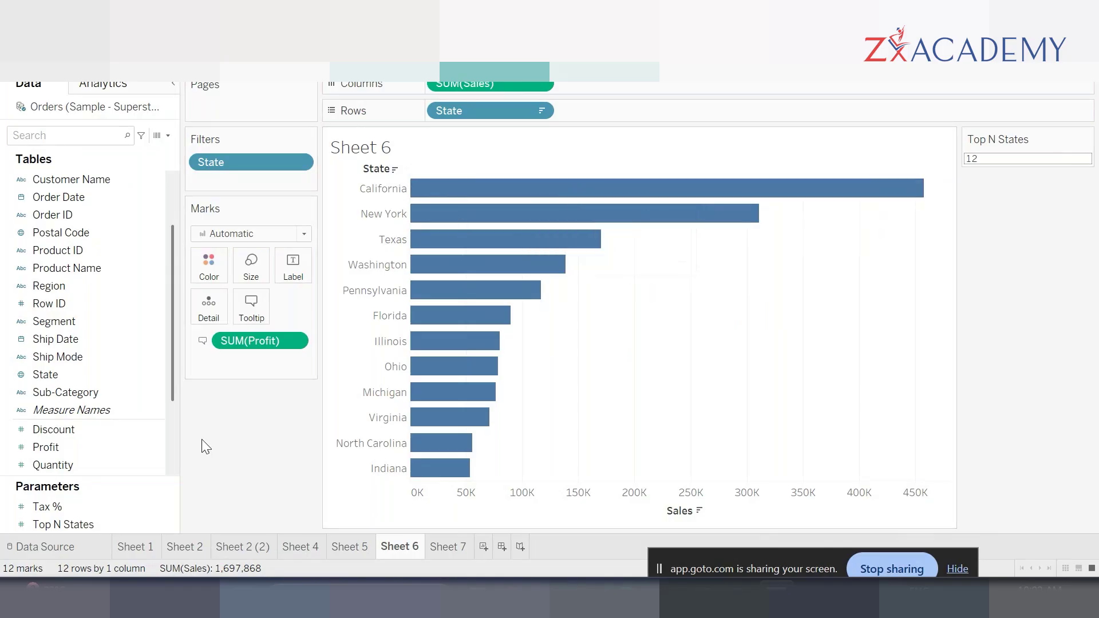
# Step: Add Quantity to the tooltip mark and insert a "Qty :" line with the SUM(Quantity) field below Profit in the tooltip text
pyautogui.moveTo(104, 469); pyautogui.dragTo(251, 314)
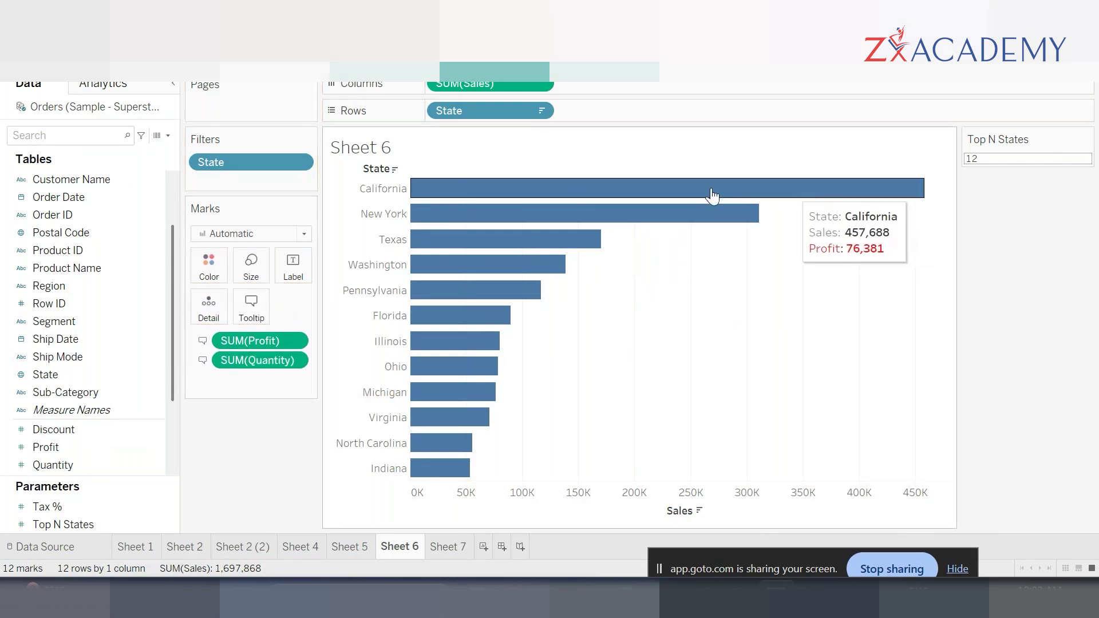
pyautogui.click(251, 305)
pyautogui.click(627, 259)
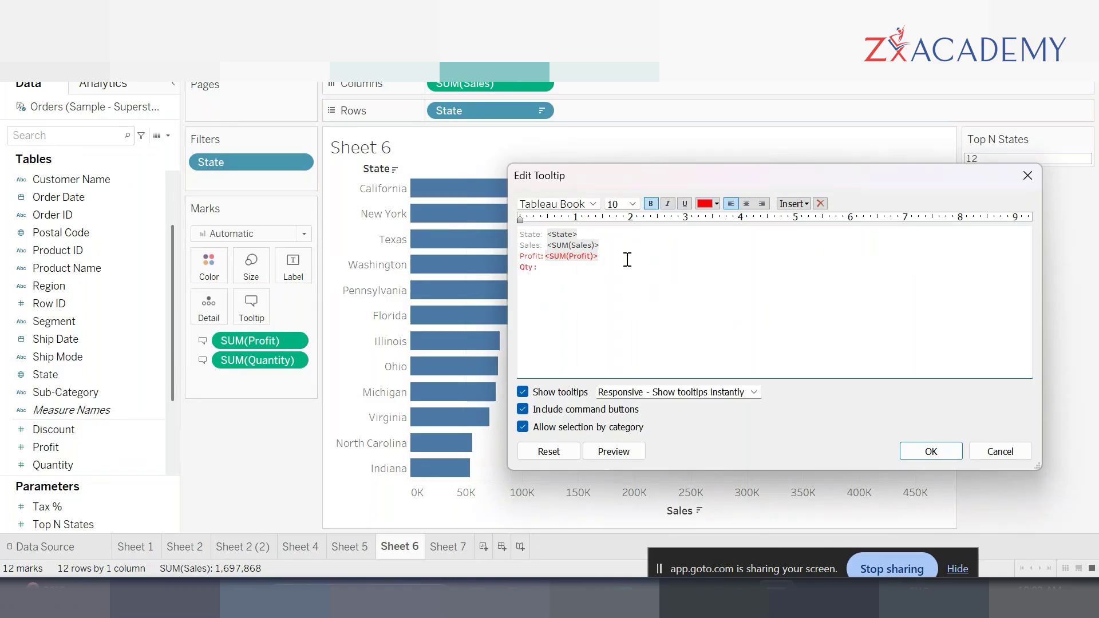
pyautogui.click(805, 205)
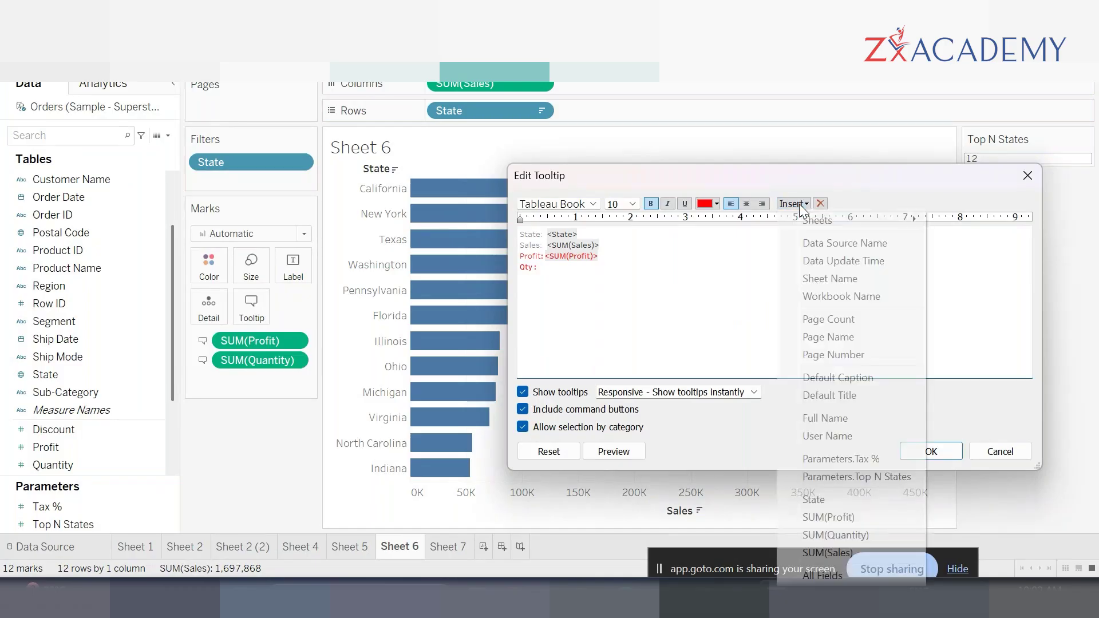
pyautogui.click(823, 533)
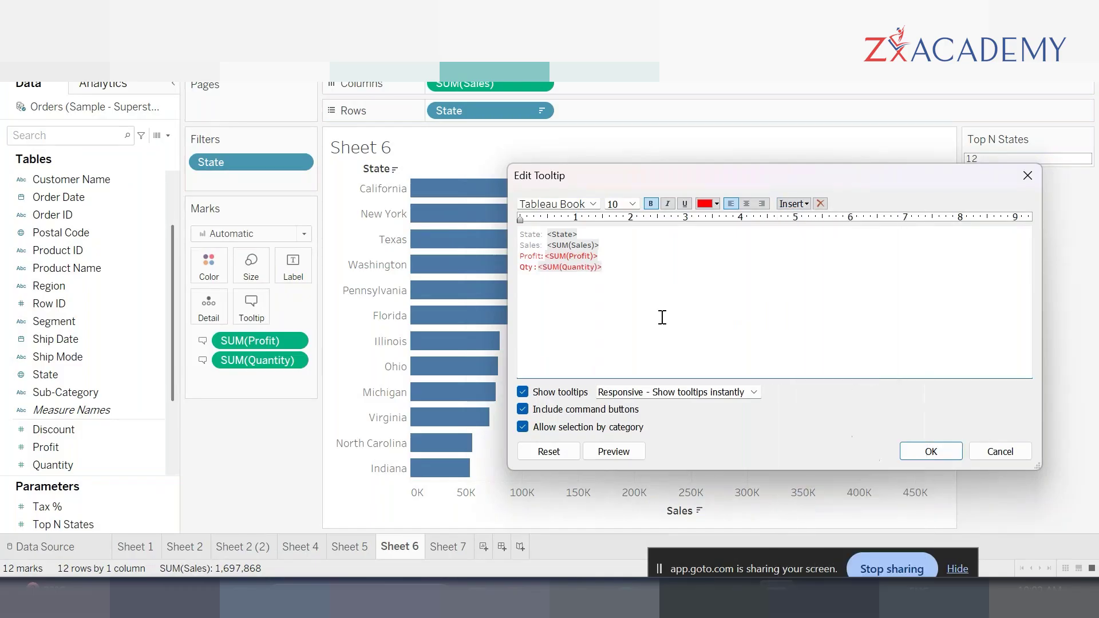
# Step: Color the whole Qty line dark blue in the tooltip text, apply it, and check the tooltip on the California bar
pyautogui.moveTo(626, 266); pyautogui.dragTo(433, 265)
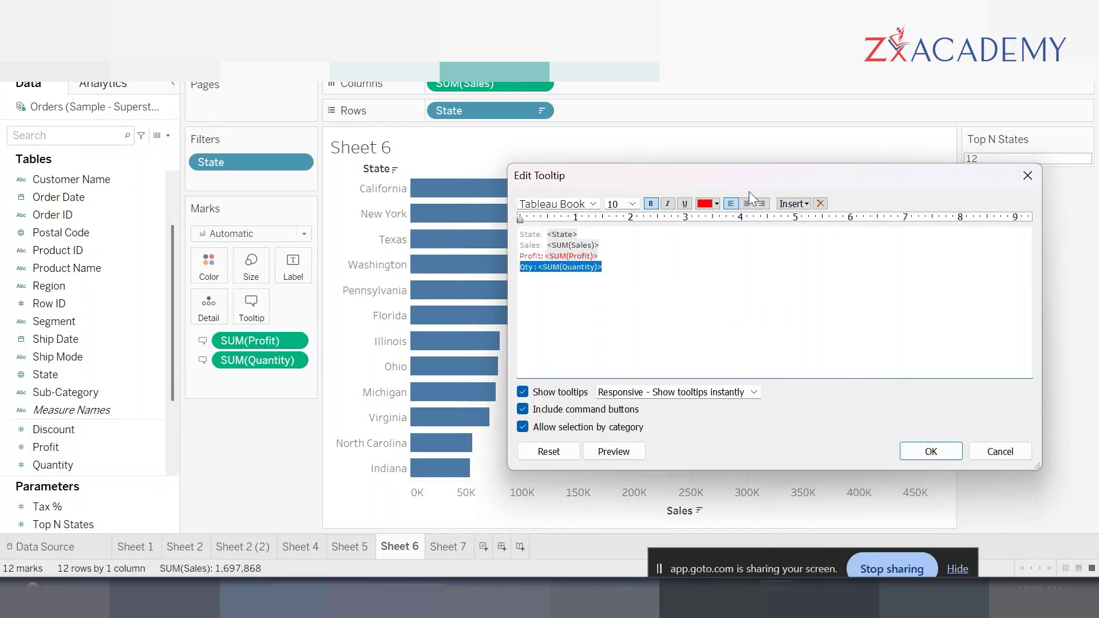
pyautogui.click(715, 204)
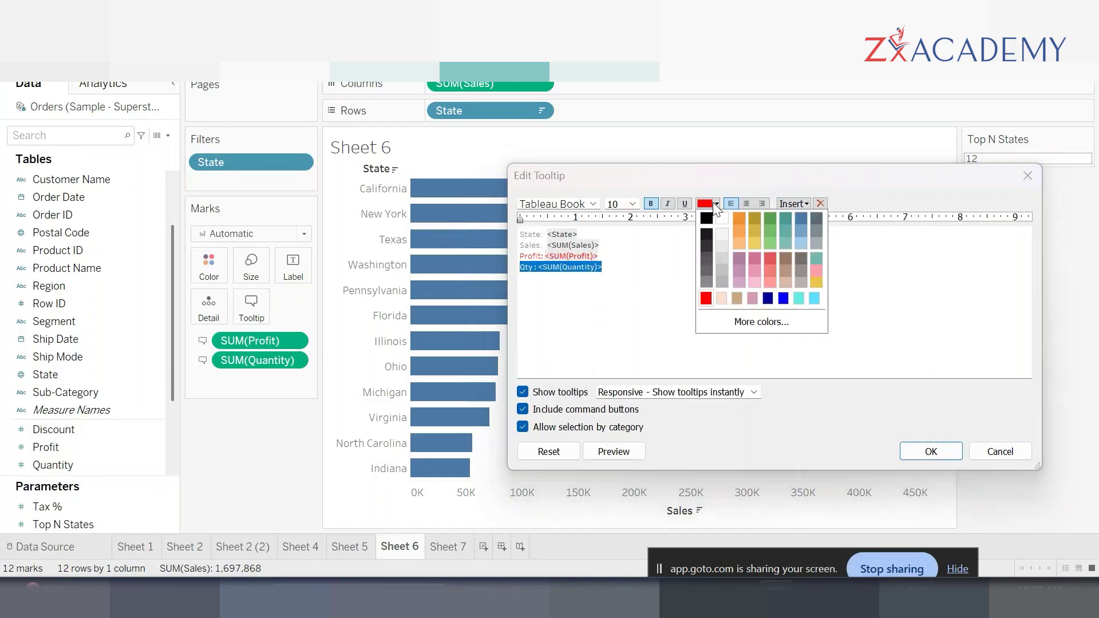
pyautogui.click(767, 297)
pyautogui.click(675, 321)
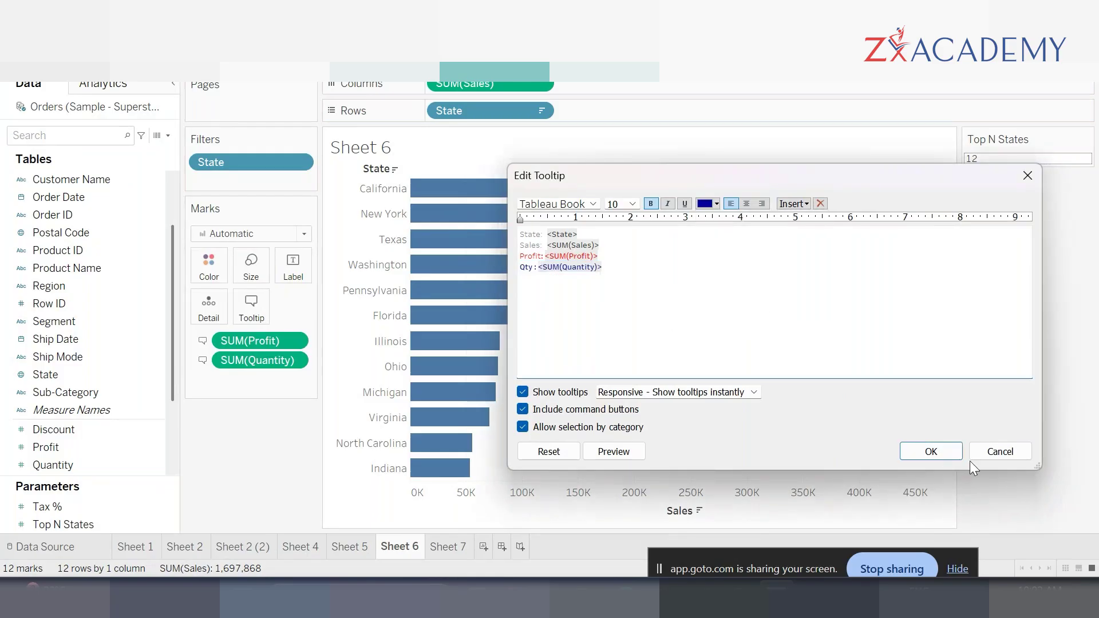
pyautogui.click(931, 451)
pyautogui.moveTo(843, 199)
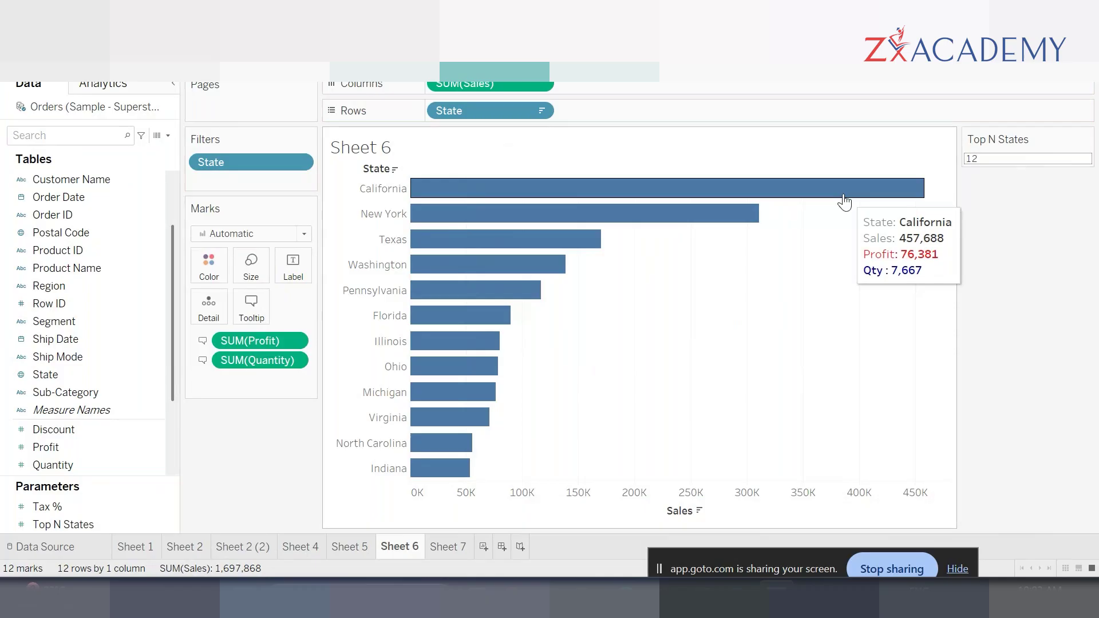
# Step: Make all of the tooltip text bold, apply it, and check the tooltip on several state bars
pyautogui.click(254, 301)
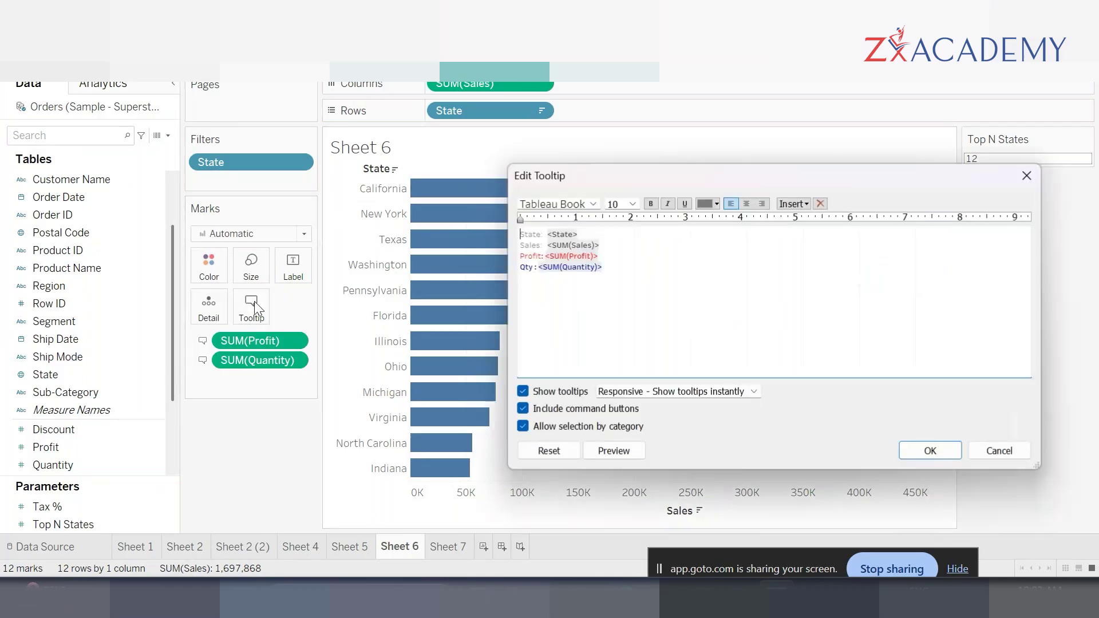
pyautogui.hotkey('ctrl', 'a')
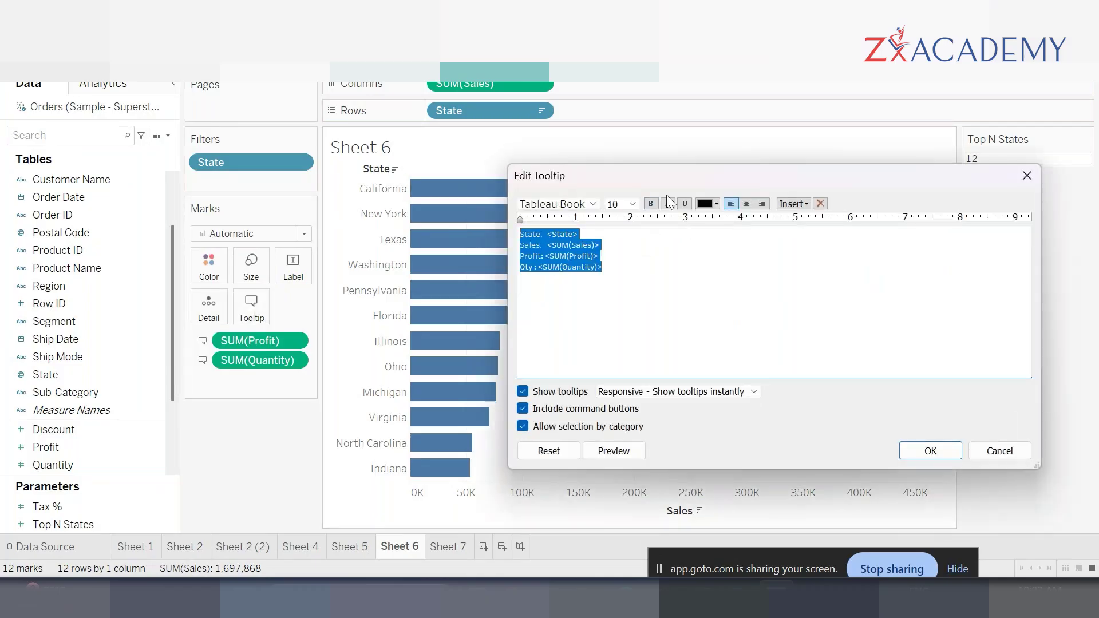
pyautogui.click(650, 203)
pyautogui.click(639, 276)
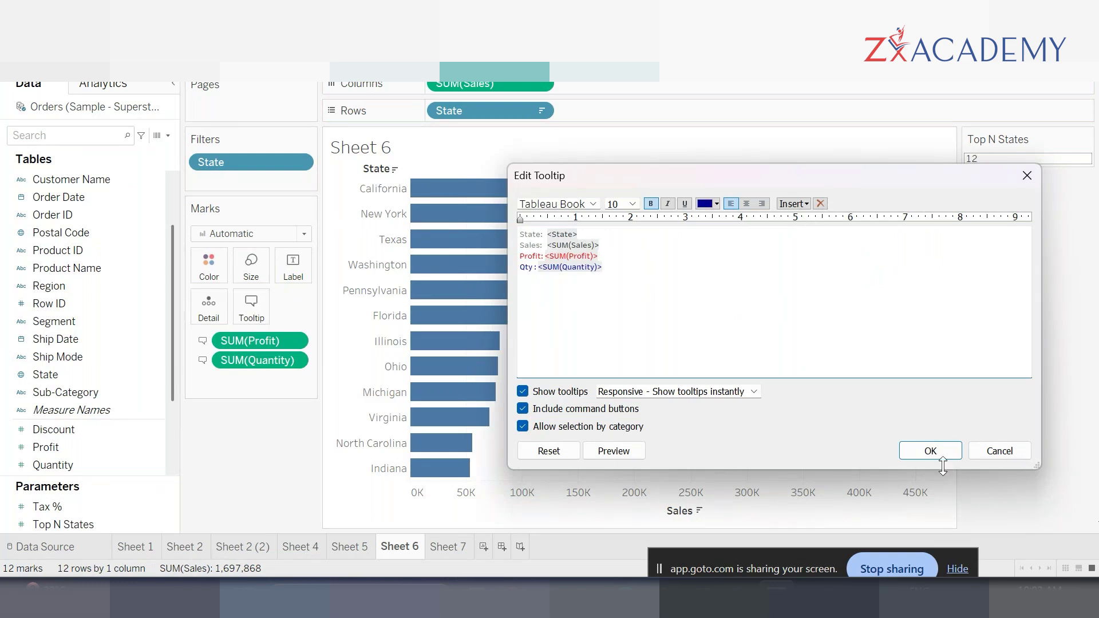
pyautogui.click(912, 458)
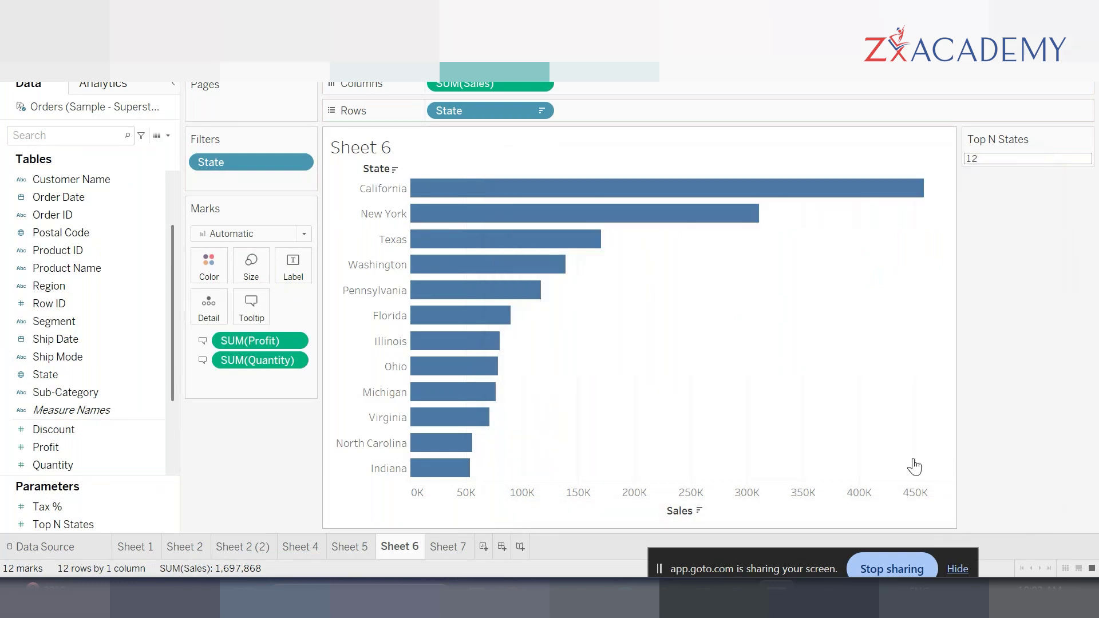
pyautogui.moveTo(510, 269)
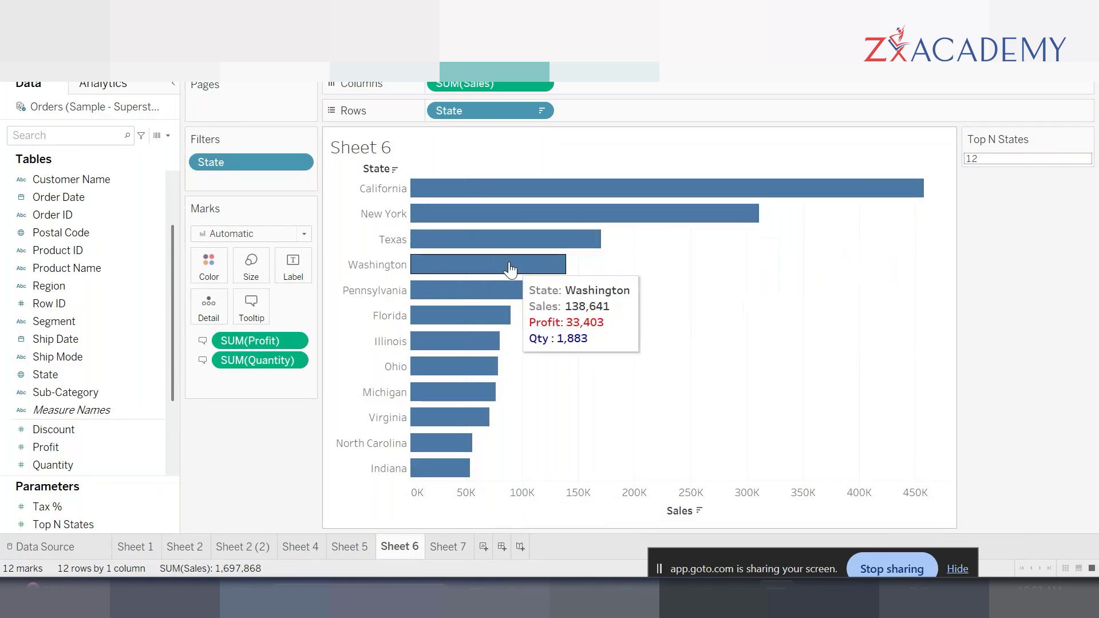
pyautogui.moveTo(475, 392)
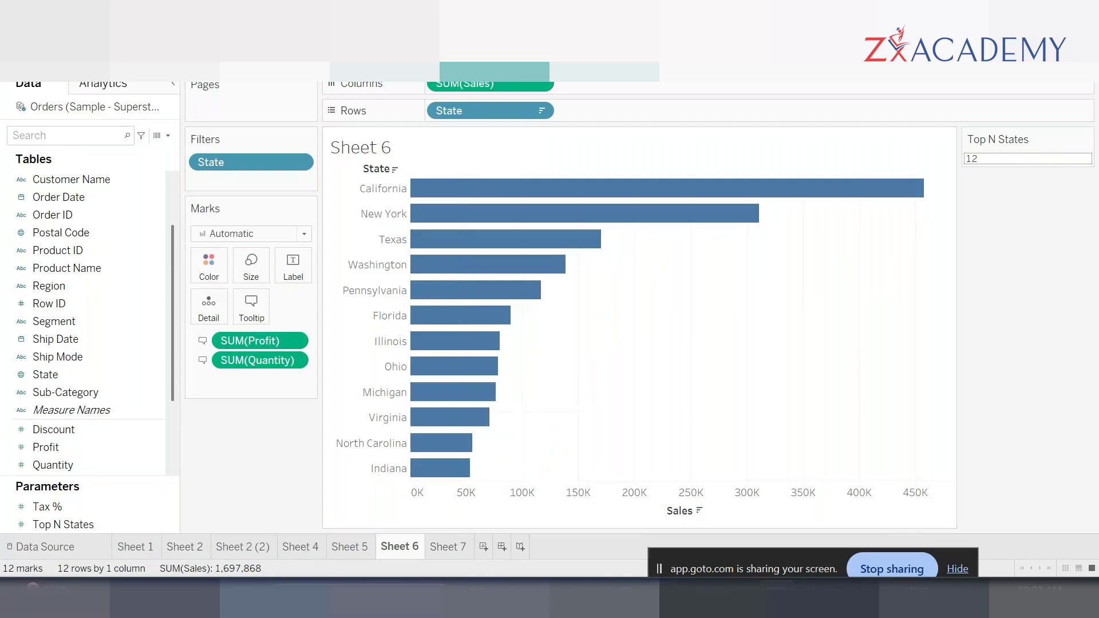
pyautogui.moveTo(667, 199)
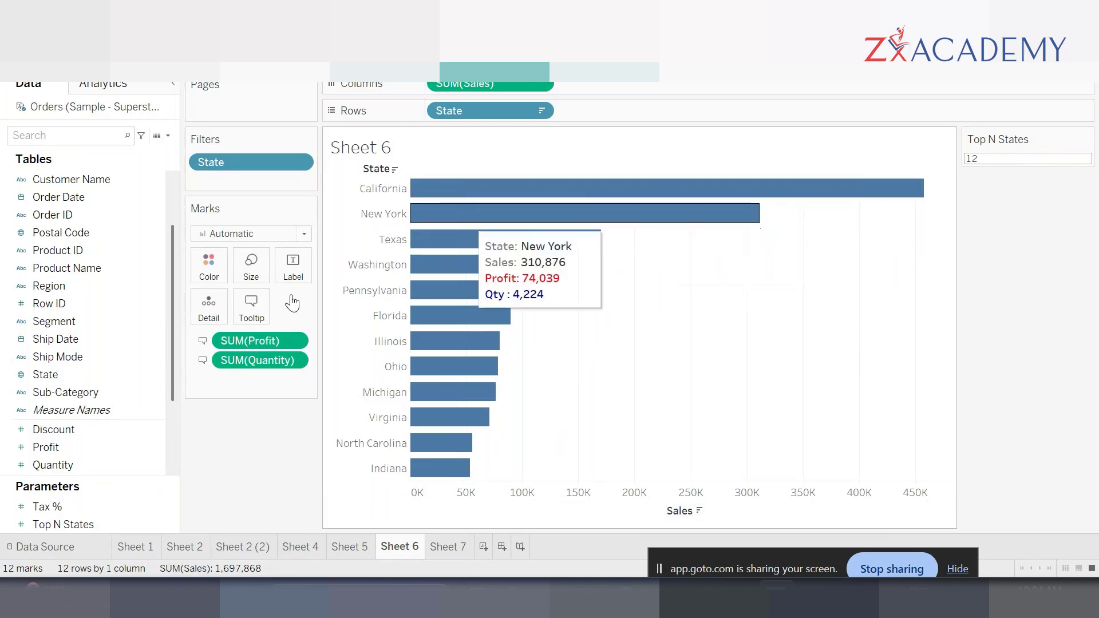
# Step: On Sheet 7, build a text table of Sales with Category and Sub-Category as rows
pyautogui.click(445, 551)
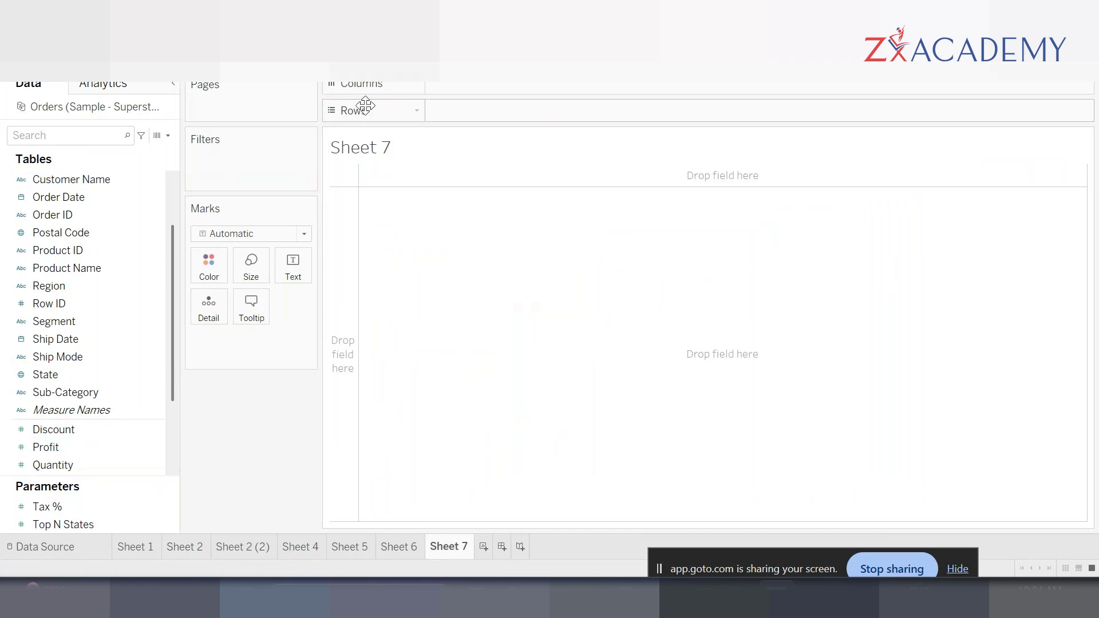
pyautogui.scroll(3, 57, 301)
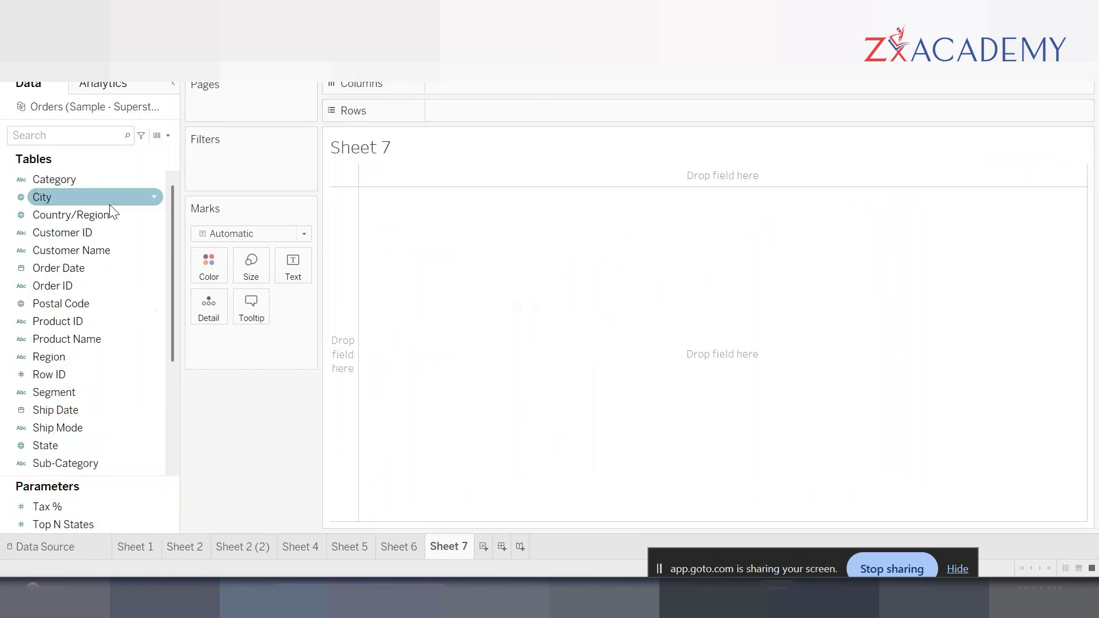
pyautogui.doubleClick(102, 178)
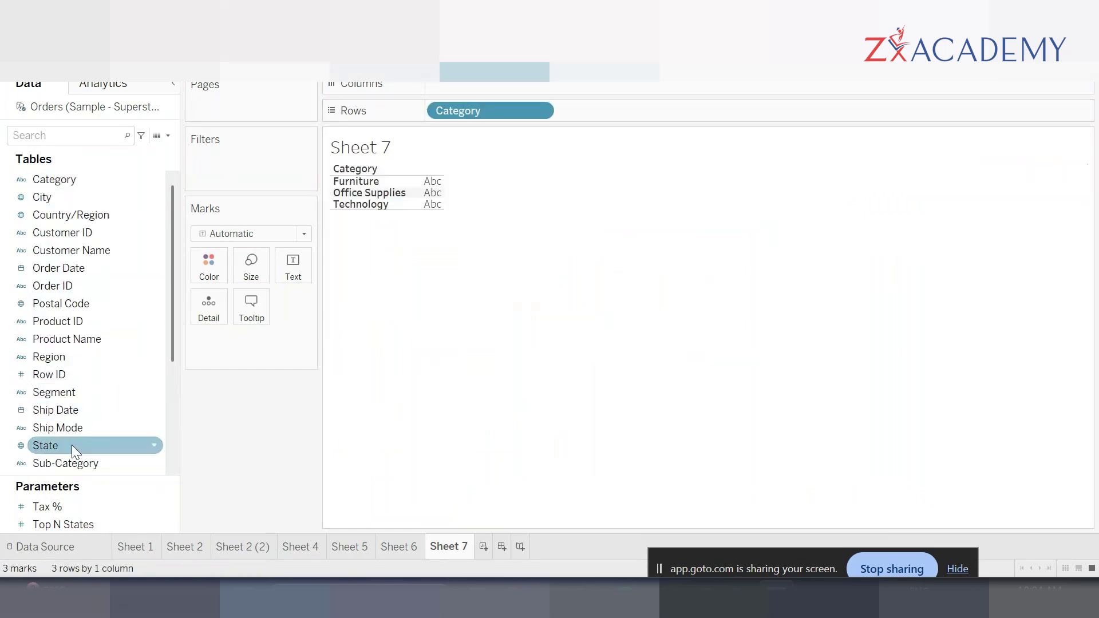
pyautogui.doubleClick(66, 460)
pyautogui.scroll(-2, 67, 459)
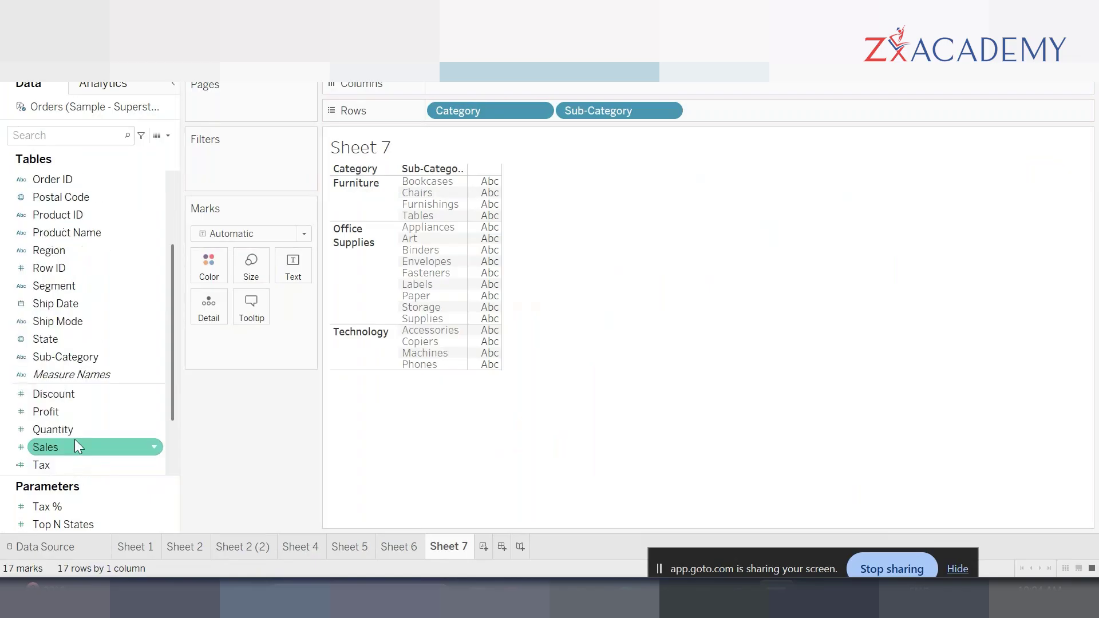
pyautogui.doubleClick(53, 448)
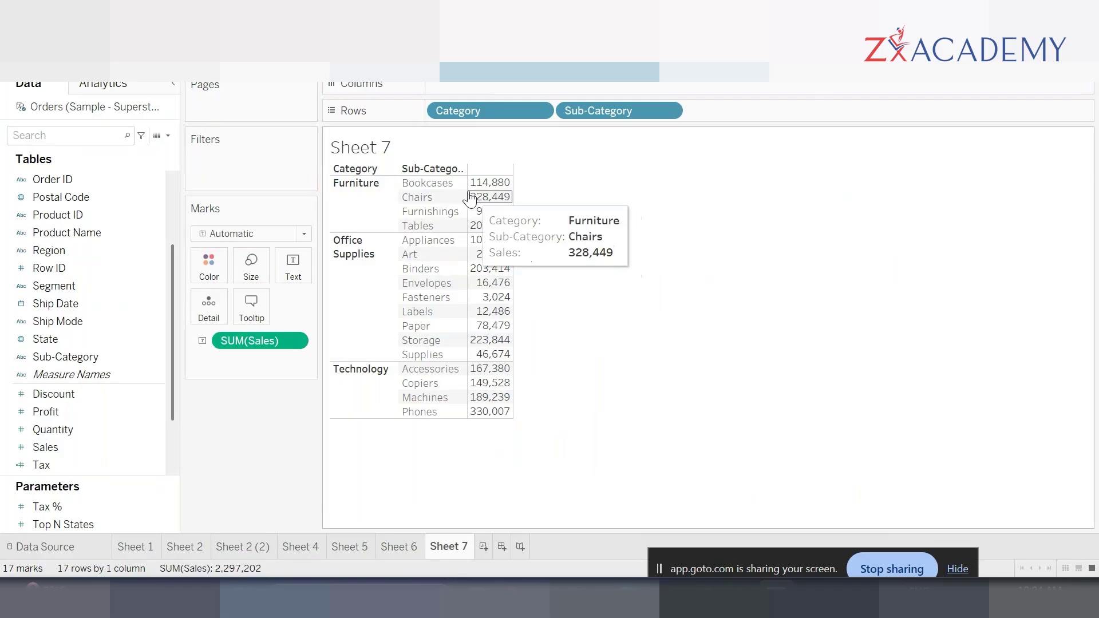
# Step: Remove Category from the rows and show Sales by Sub-Category as horizontal bars sorted in descending order
pyautogui.moveTo(504, 113); pyautogui.dragTo(257, 500)
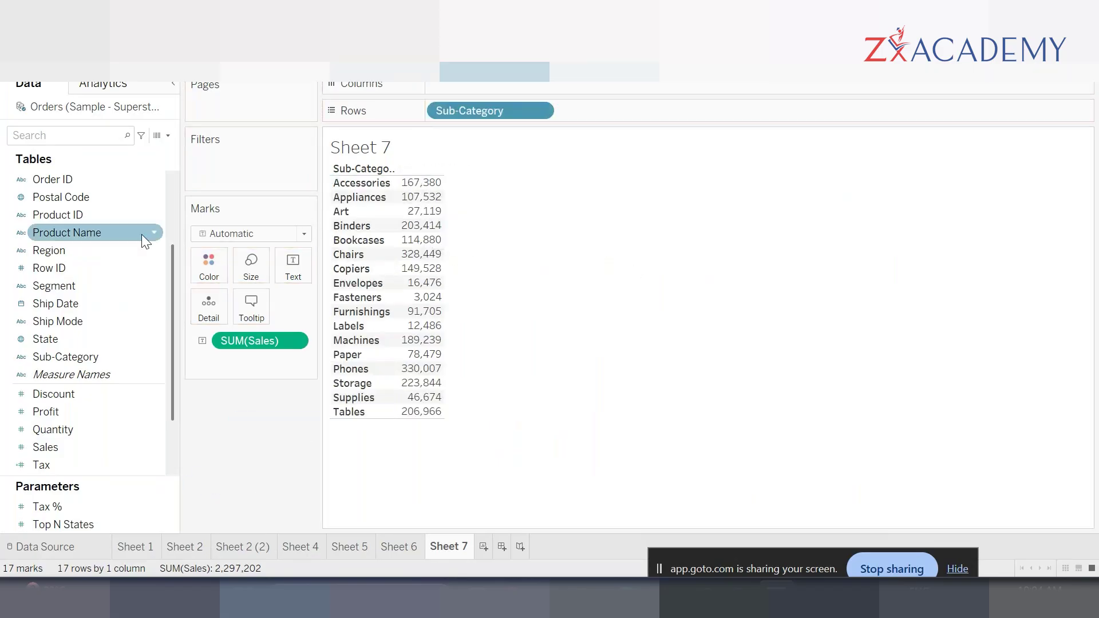
pyautogui.scroll(3, 44, 458)
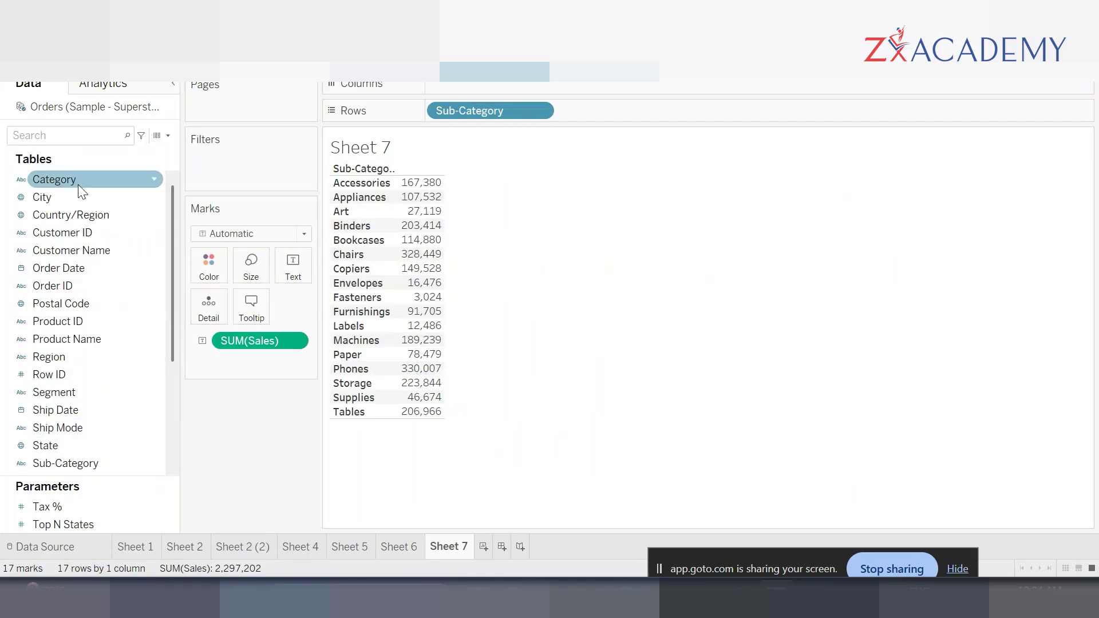
pyautogui.click(1058, 55)
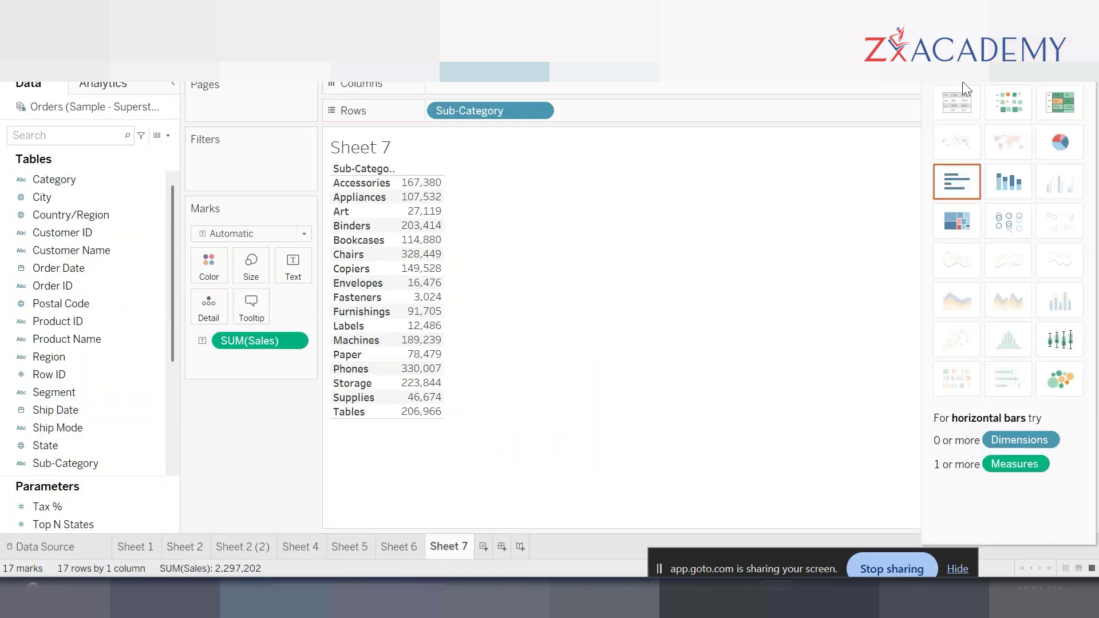
pyautogui.click(944, 184)
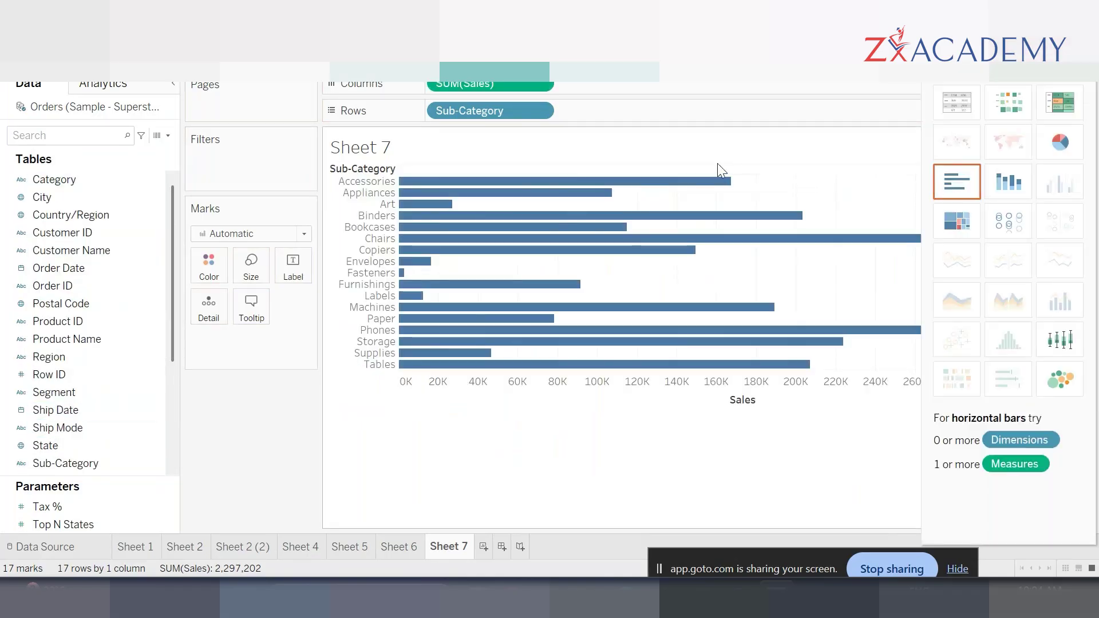
pyautogui.click(743, 173)
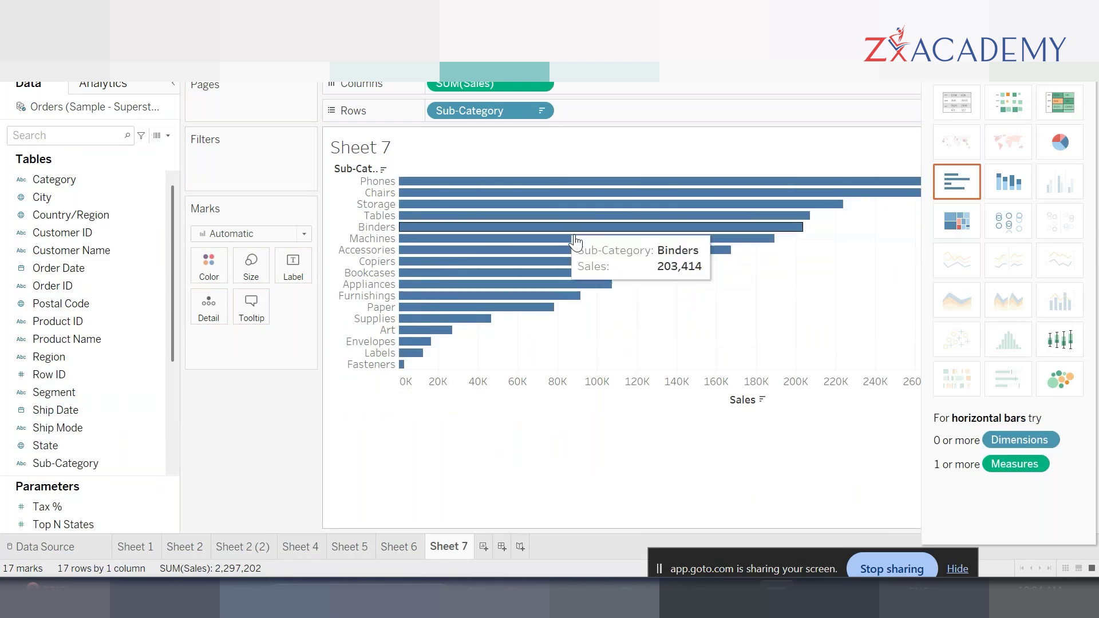
pyautogui.click(1059, 55)
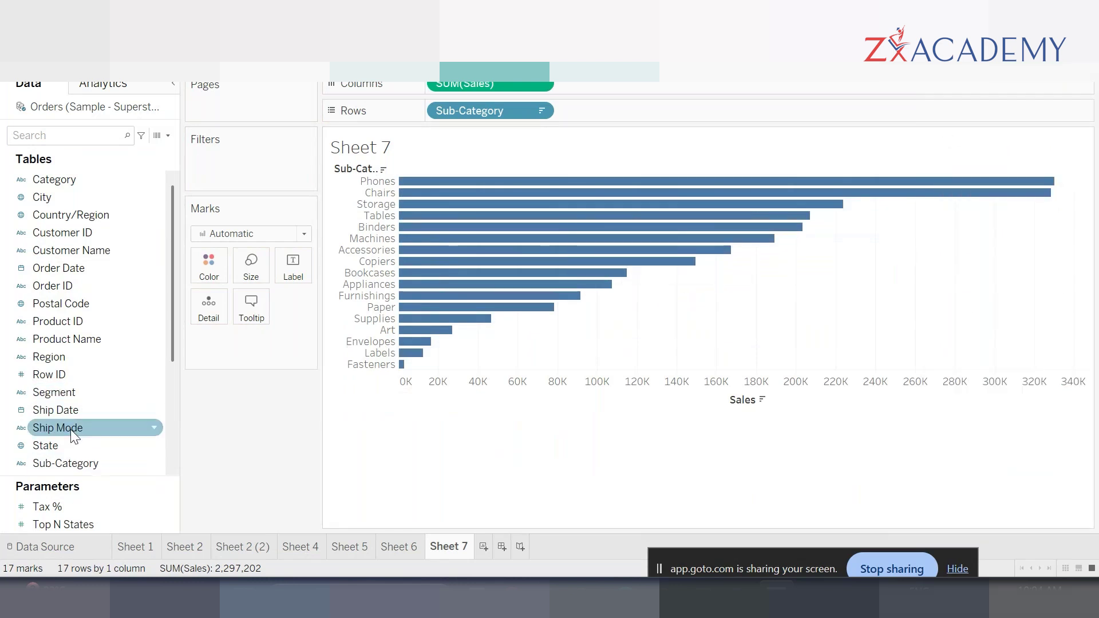
# Step: Color the sub-category bars by Profit and fit the chart to the entire view
pyautogui.scroll(-3, 81, 465)
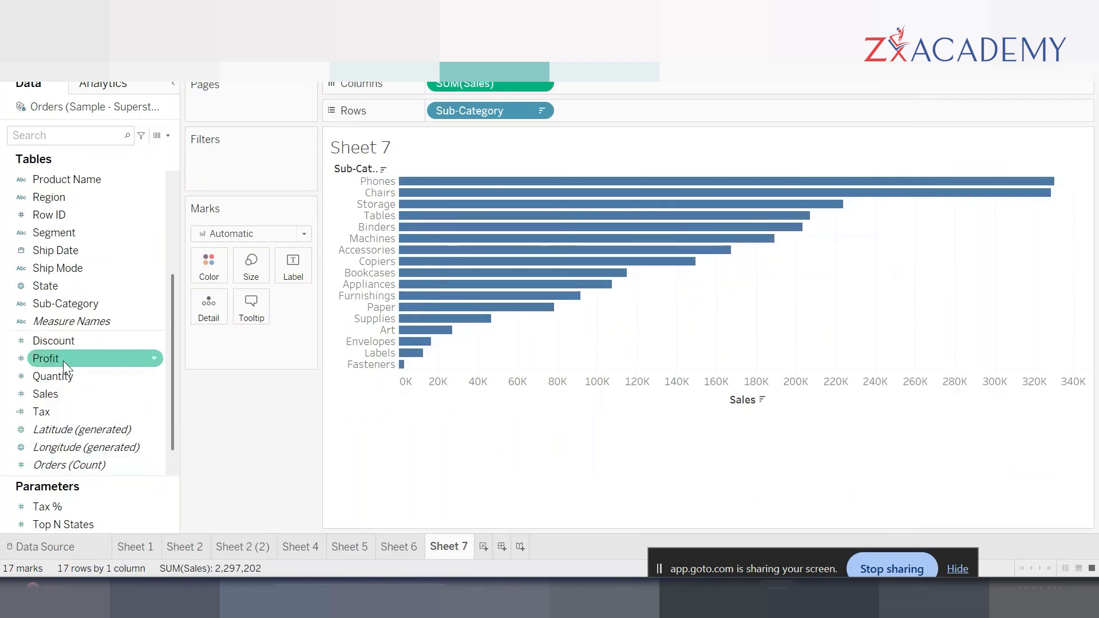
pyautogui.moveTo(60, 356); pyautogui.dragTo(206, 256)
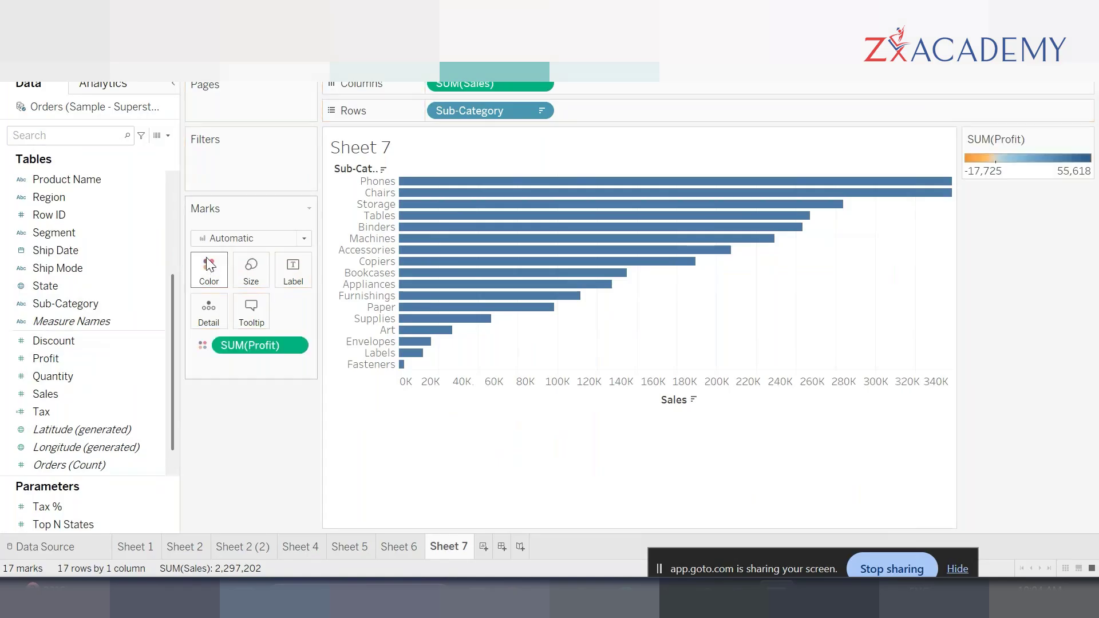
pyautogui.moveTo(662, 221)
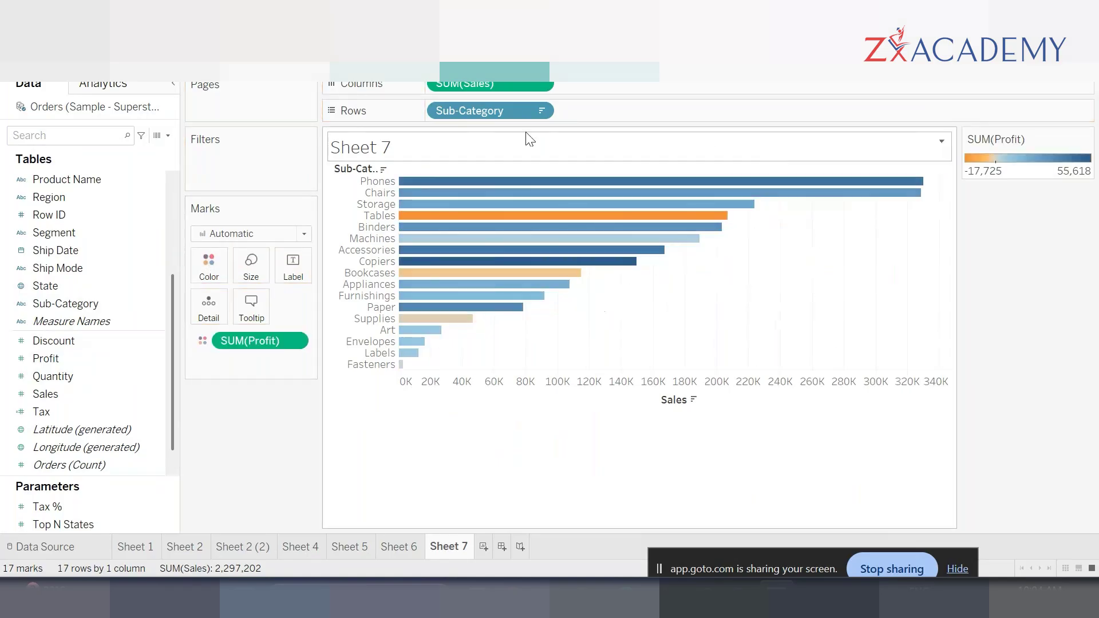
pyautogui.click(578, 72)
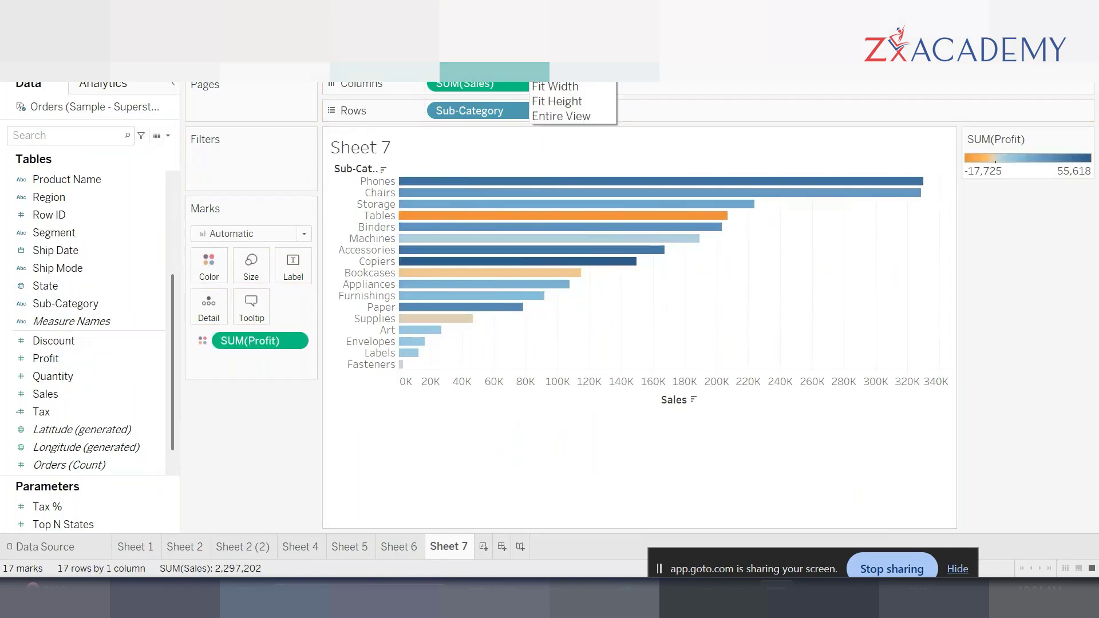
pyautogui.click(559, 115)
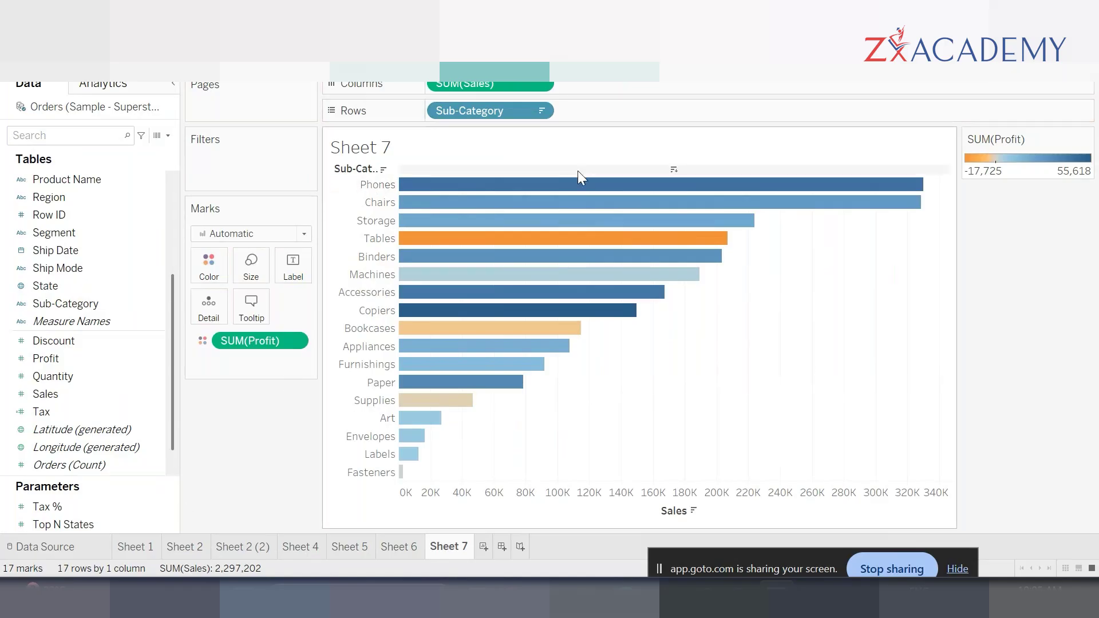
# Step: Label the sub-category bars with their Sales values
pyautogui.moveTo(912, 193)
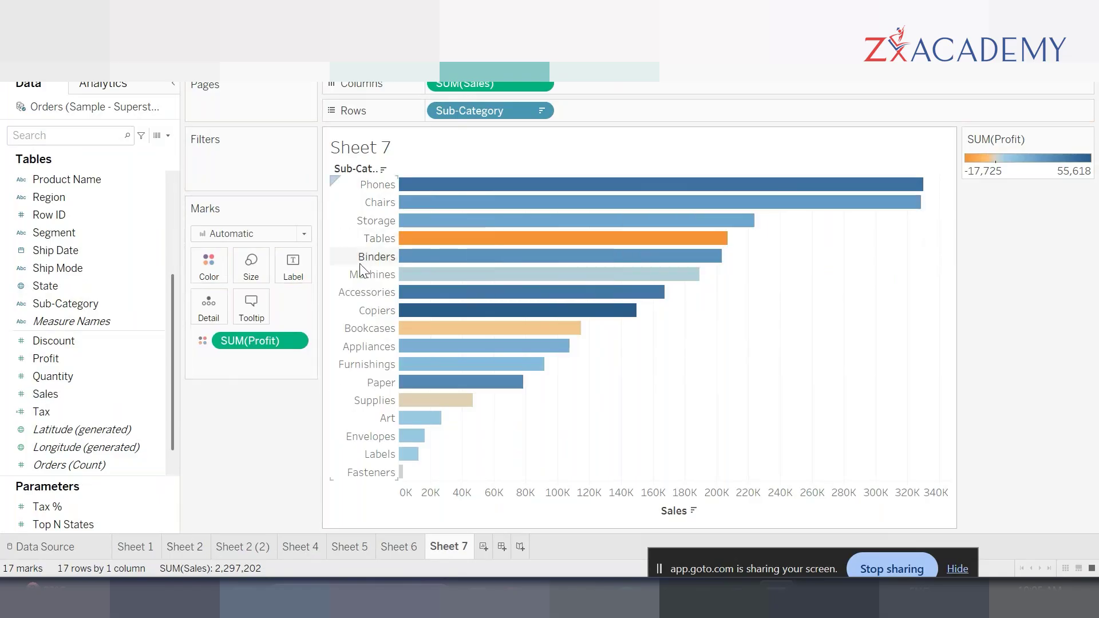
pyautogui.moveTo(628, 184)
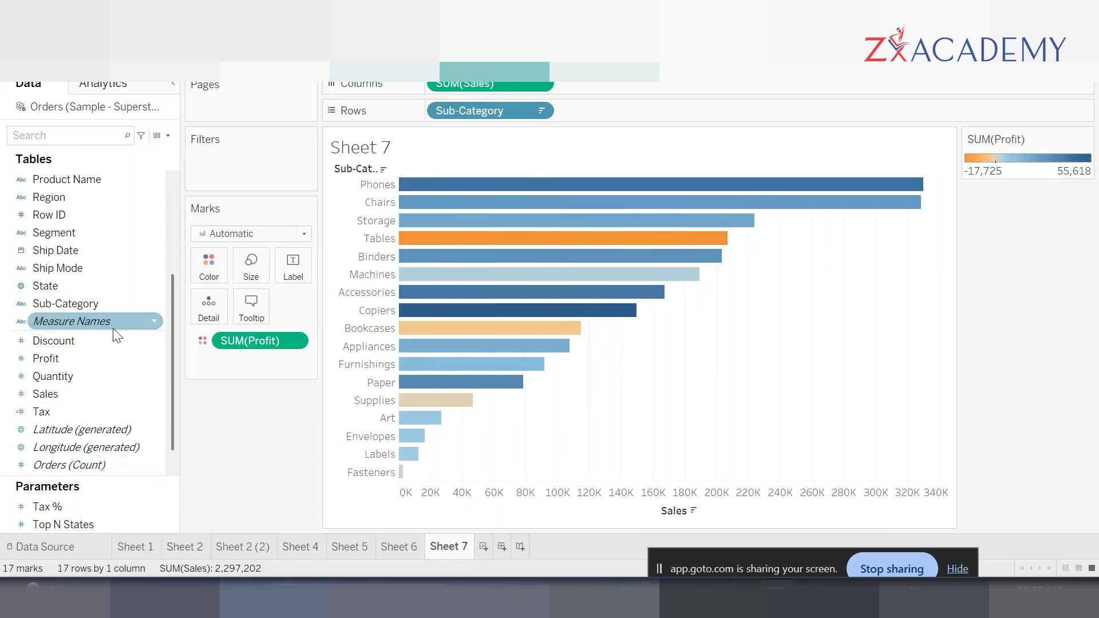
pyautogui.moveTo(74, 392); pyautogui.dragTo(287, 260)
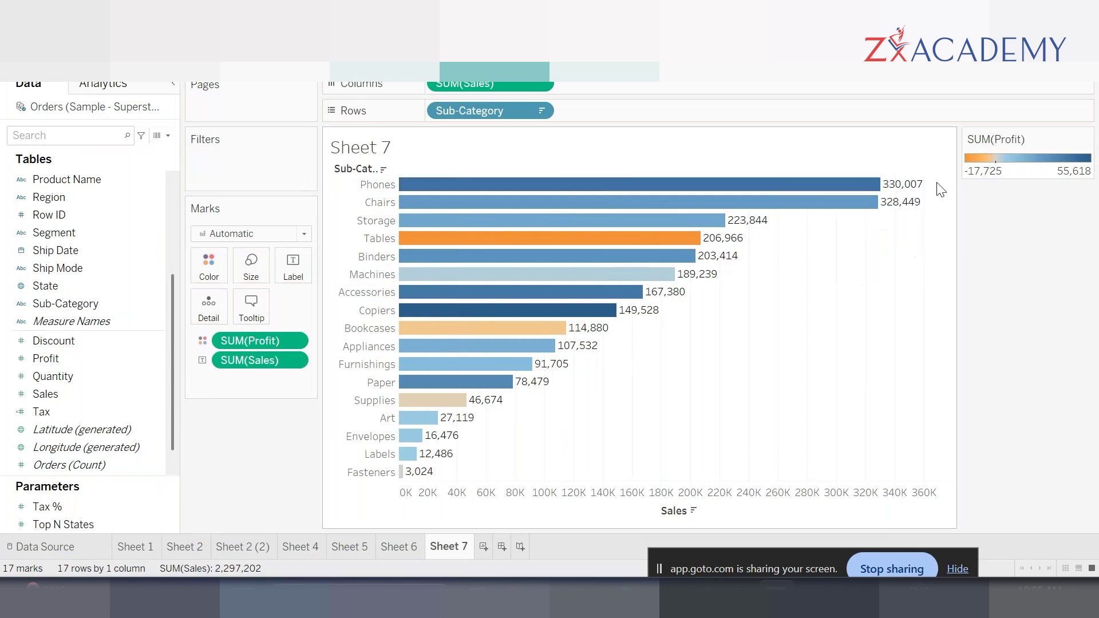
# Step: Try left horizontal alignment for the Sales labels, and set their horizontal alignment to Right
pyautogui.click(293, 265)
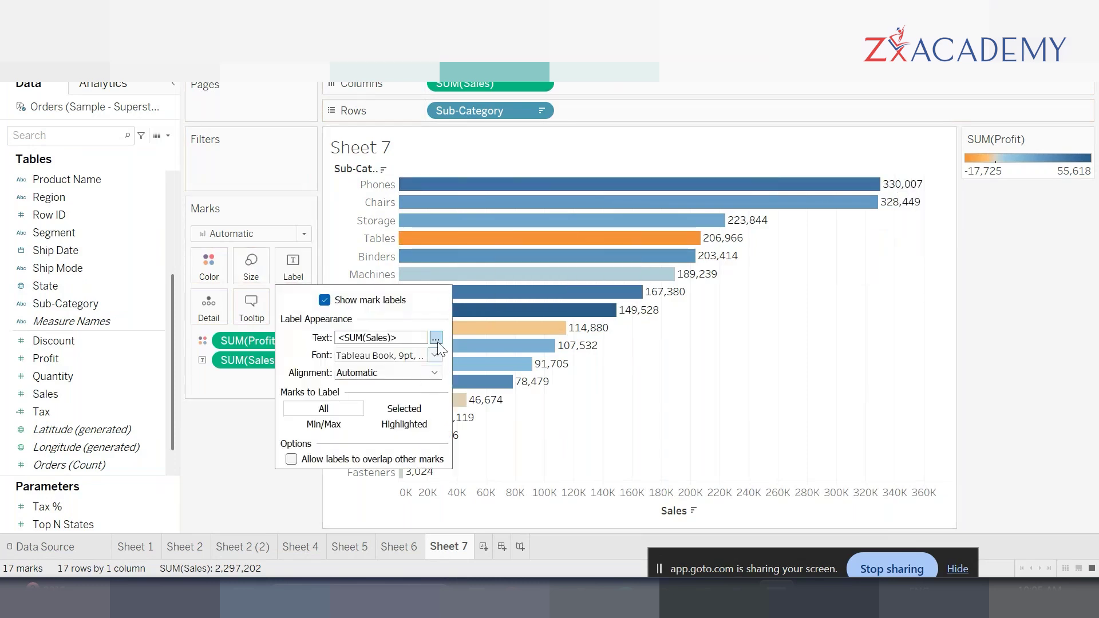
pyautogui.click(434, 372)
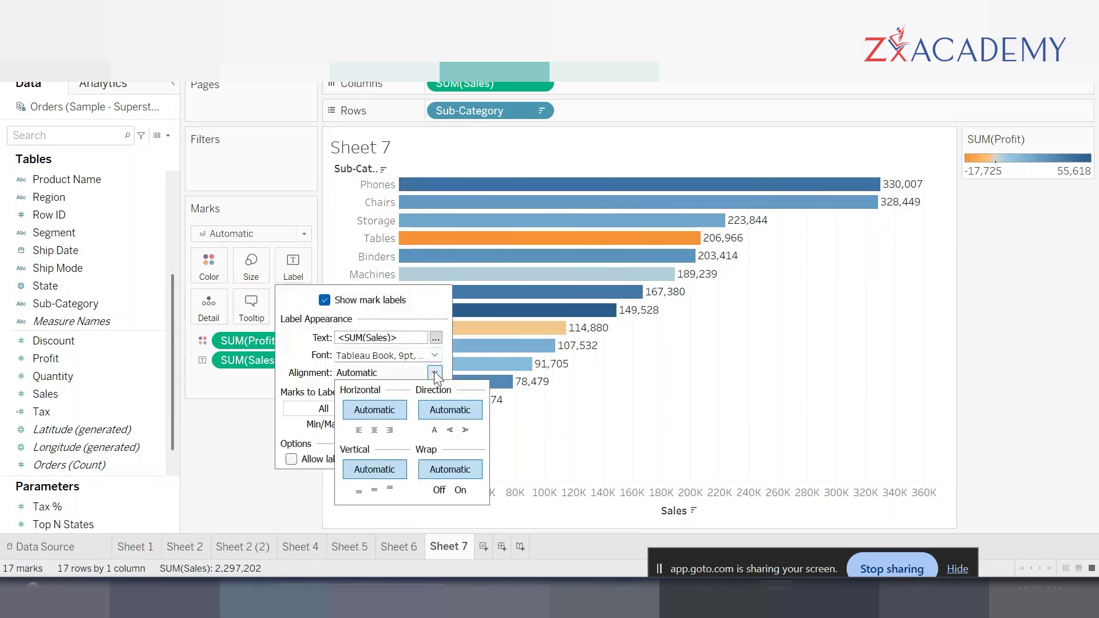
pyautogui.click(374, 430)
pyautogui.click(390, 430)
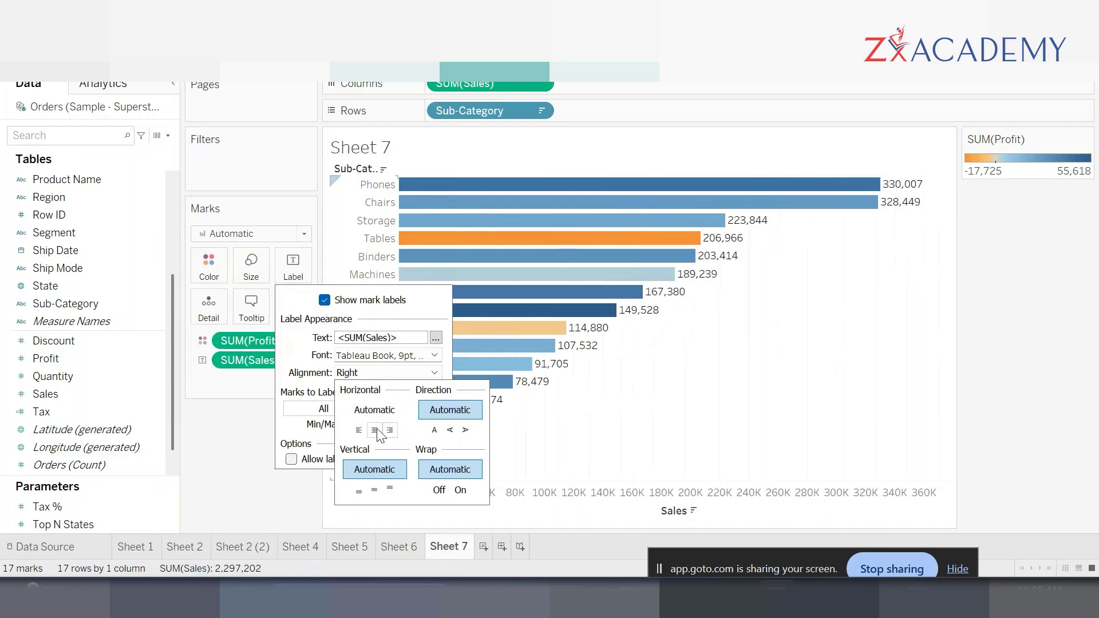
pyautogui.click(359, 430)
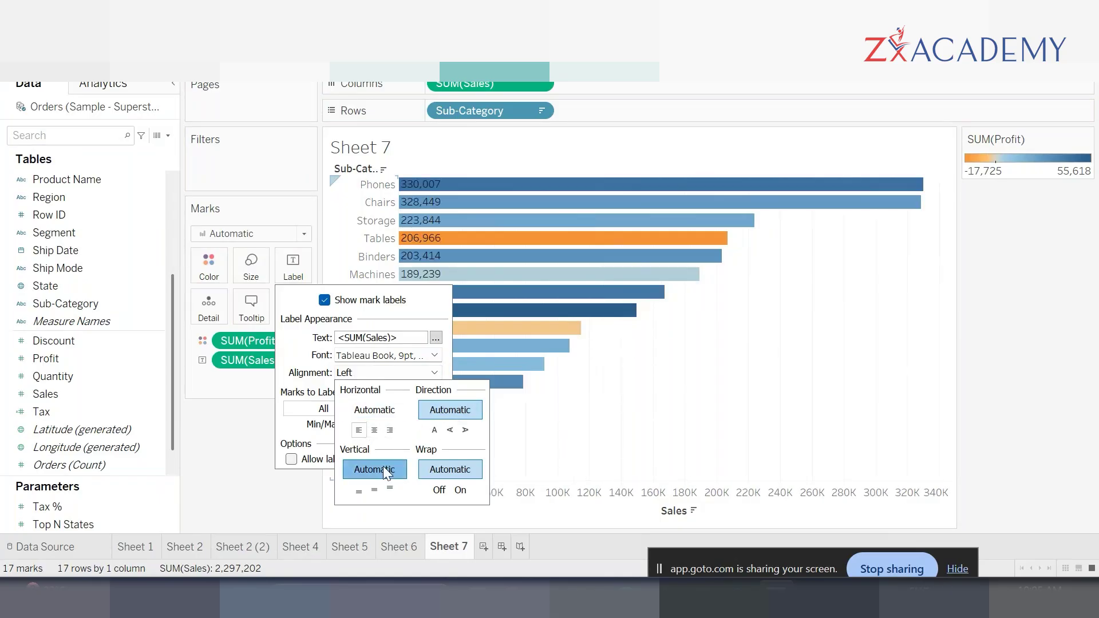
pyautogui.click(390, 430)
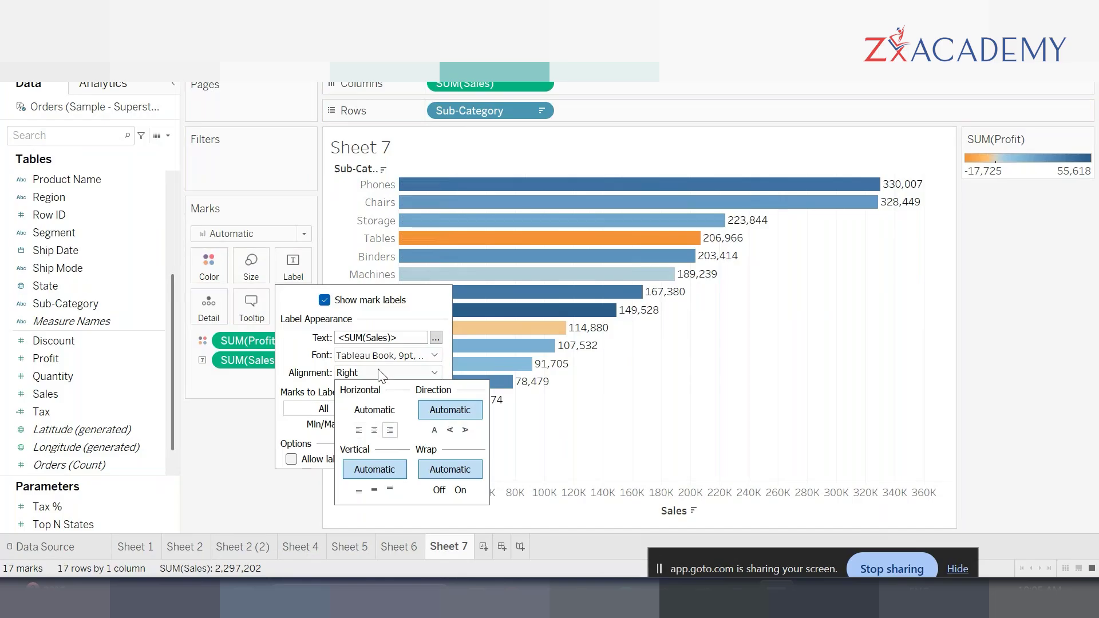
pyautogui.click(379, 370)
pyautogui.click(436, 374)
pyautogui.click(438, 375)
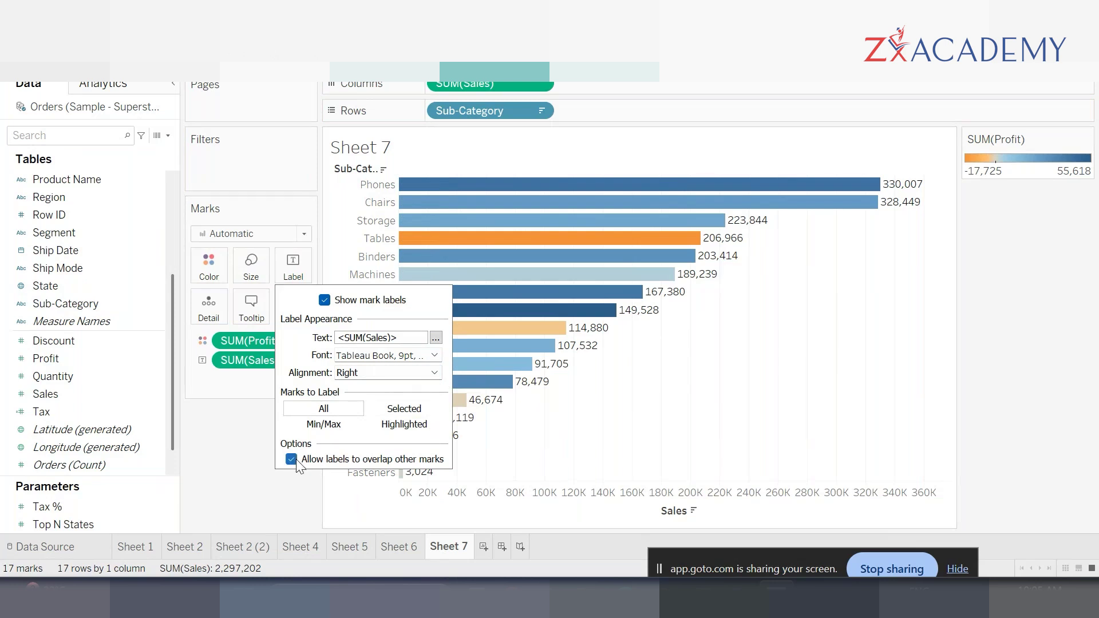
# Step: Turn off label overlap with other marks and look over the label font options without changing them
pyautogui.click(293, 459)
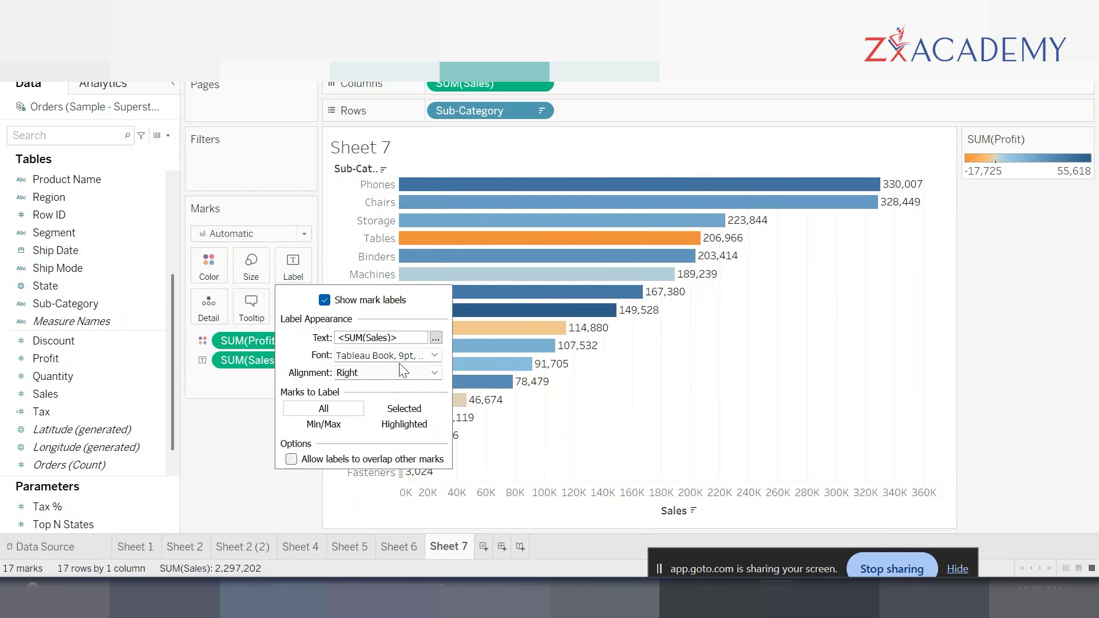
pyautogui.click(433, 355)
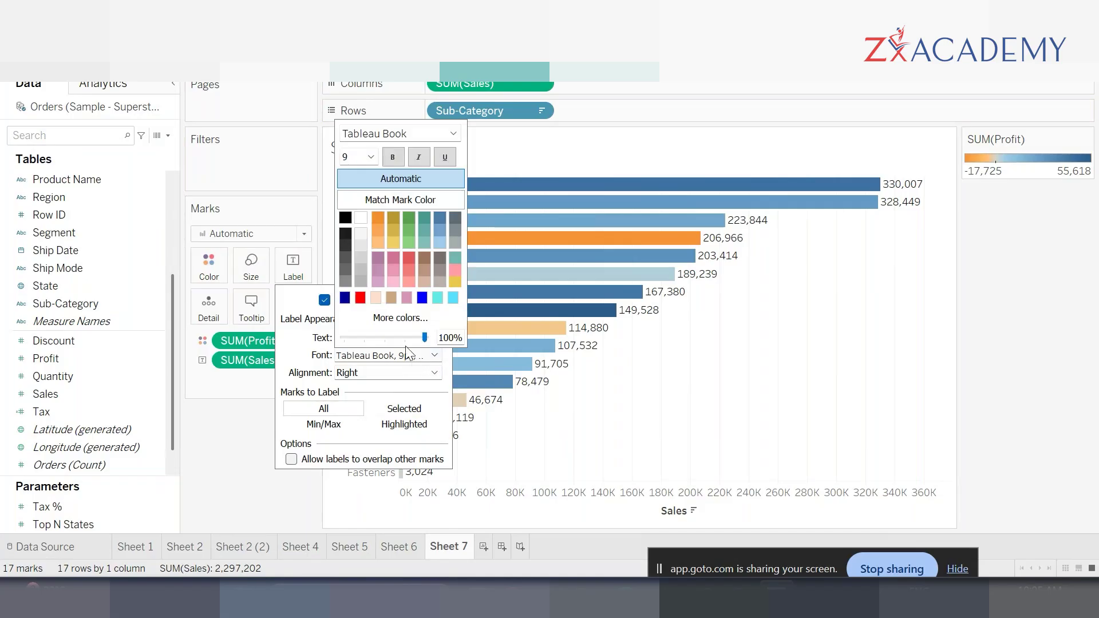
pyautogui.click(260, 481)
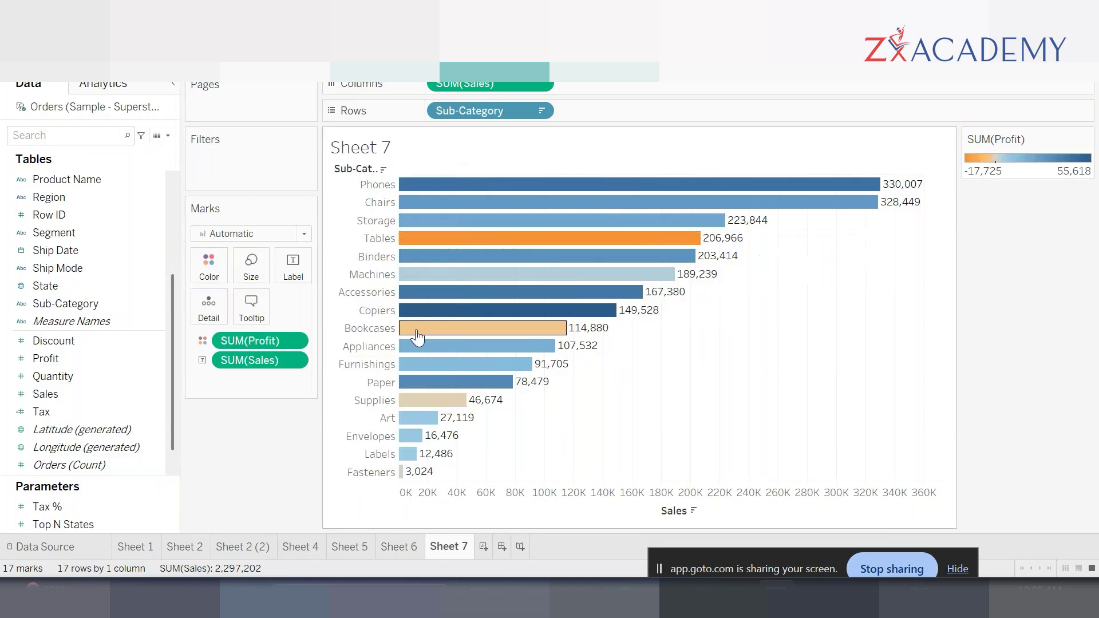
# Step: Format the Sales label numbers as Number (Custom) in Thousands (K) with 0 decimal places
pyautogui.click(297, 359)
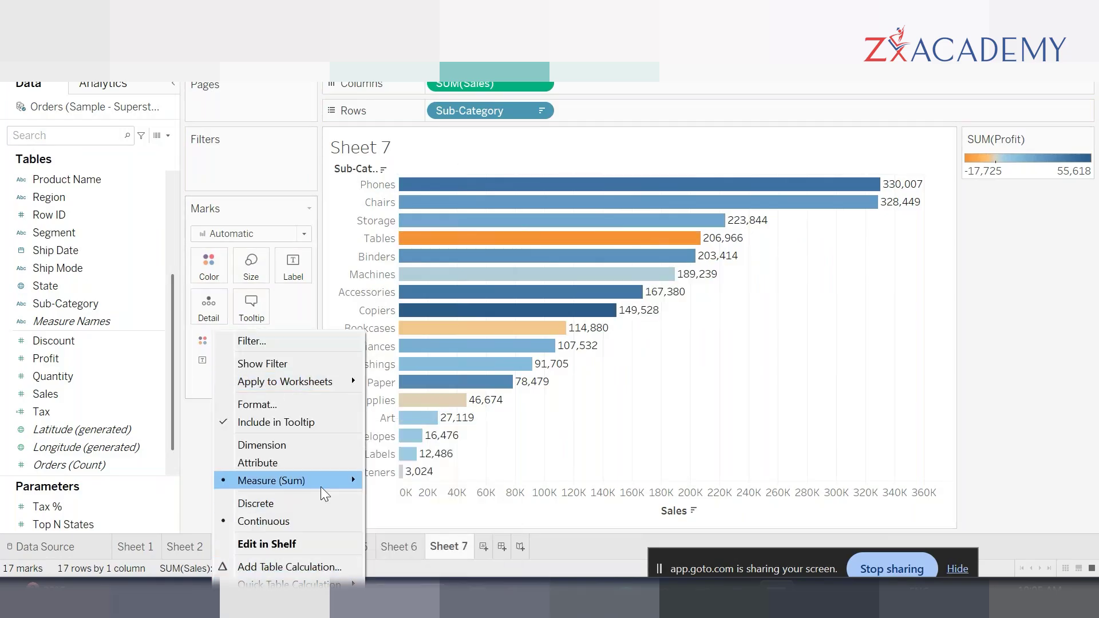
pyautogui.press('Escape')
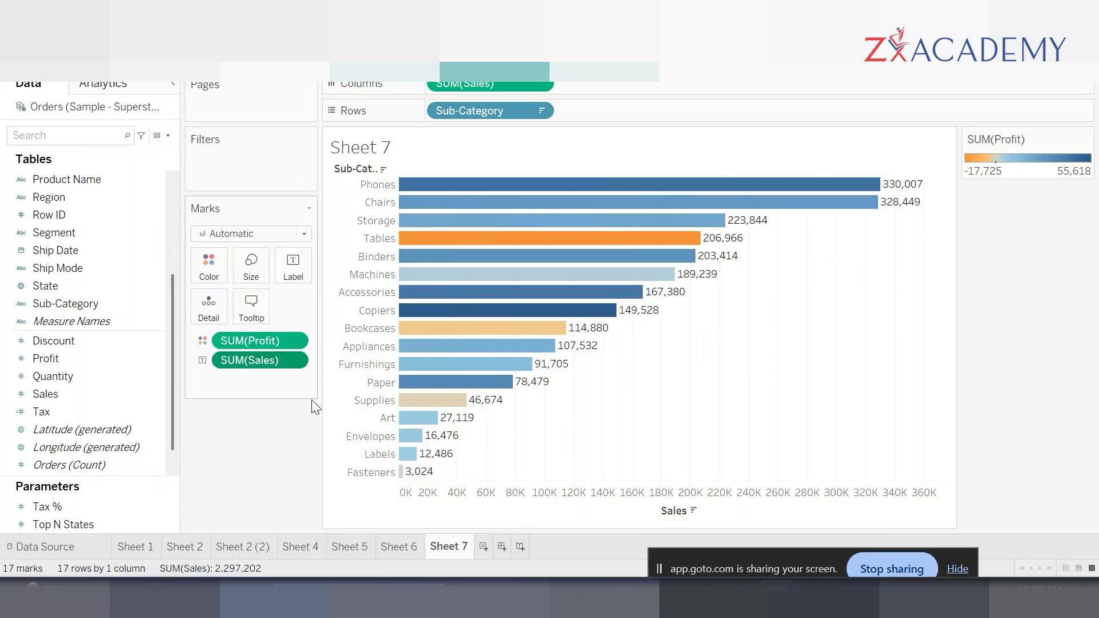
pyautogui.click(145, 233)
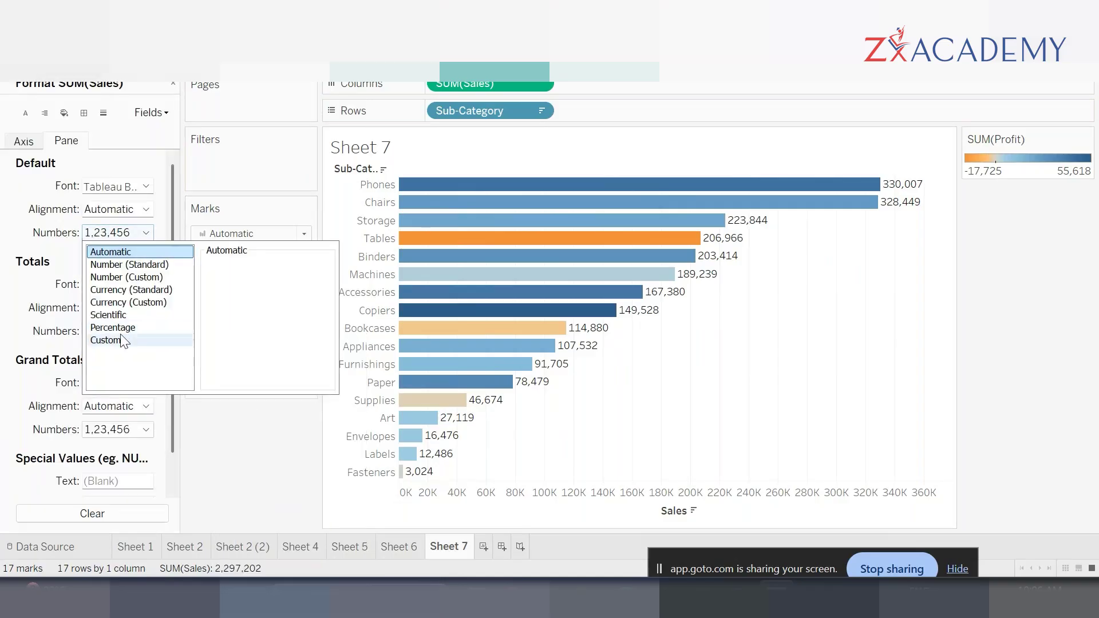
pyautogui.click(125, 277)
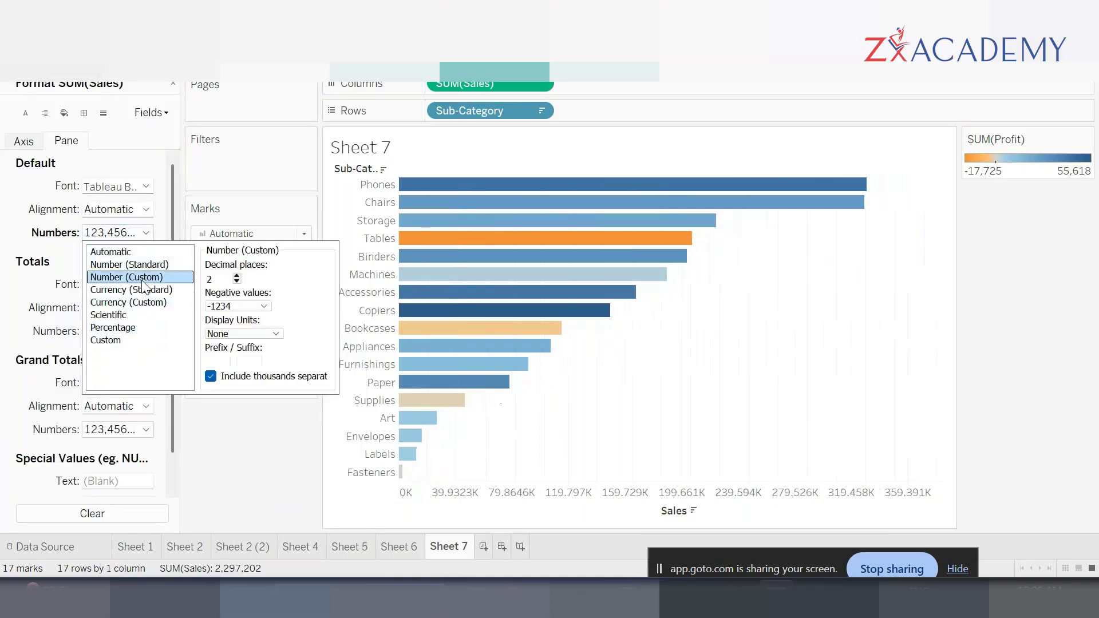
pyautogui.click(239, 333)
pyautogui.click(231, 353)
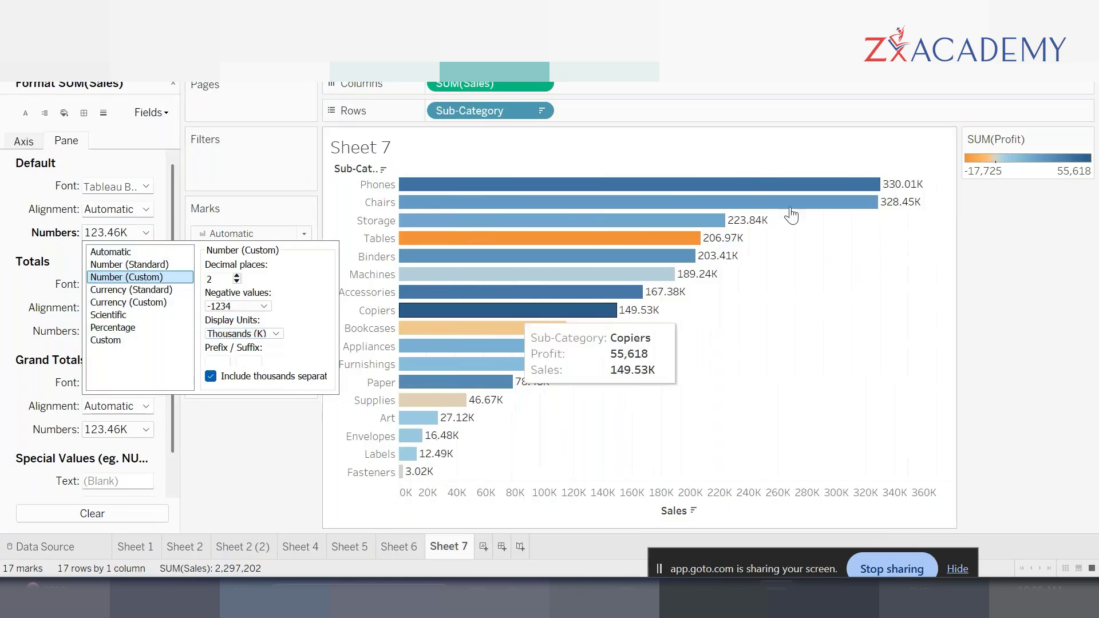
pyautogui.click(236, 281)
pyautogui.click(236, 281)
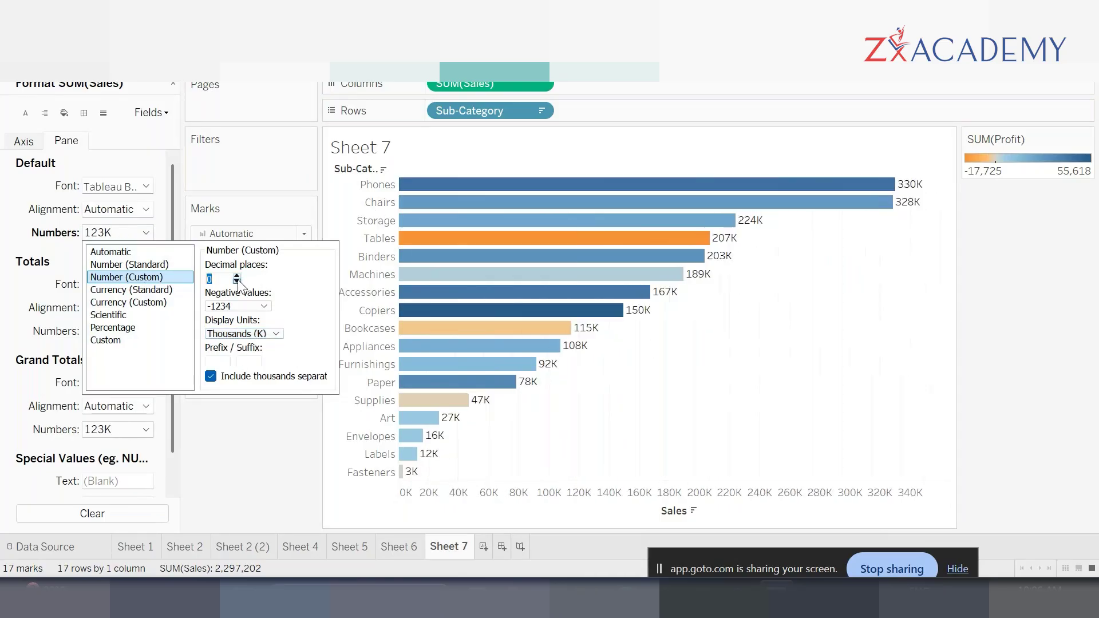
pyautogui.click(286, 476)
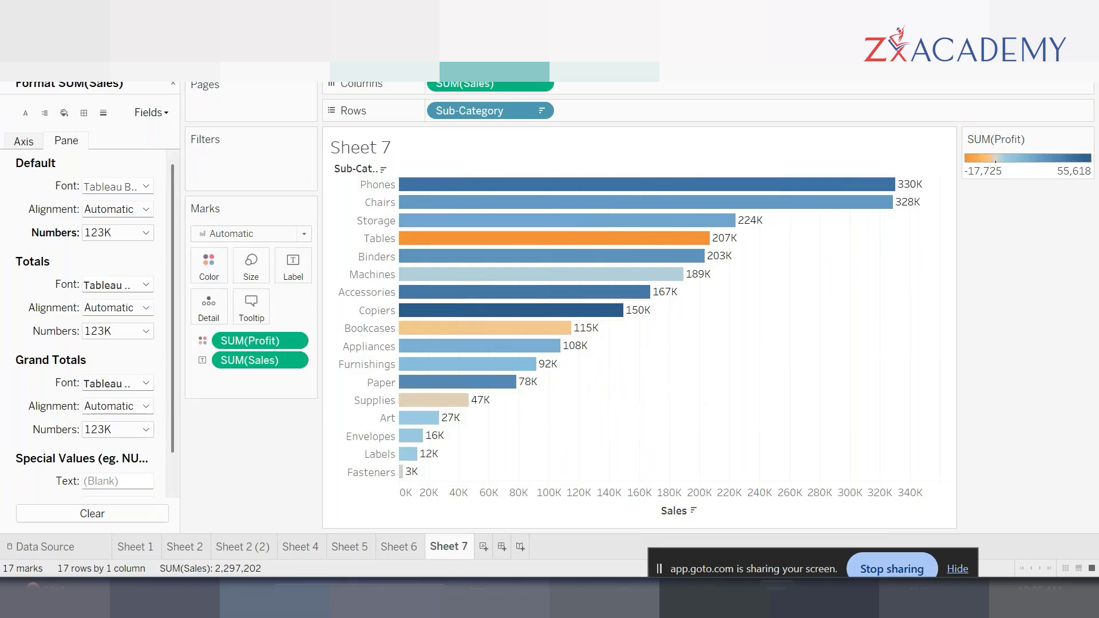
# Step: Look briefly at the Sheet 6 state chart, and rename Sheet 7 as "Sub Category Sales"
pyautogui.click(402, 547)
pyautogui.moveTo(789, 195)
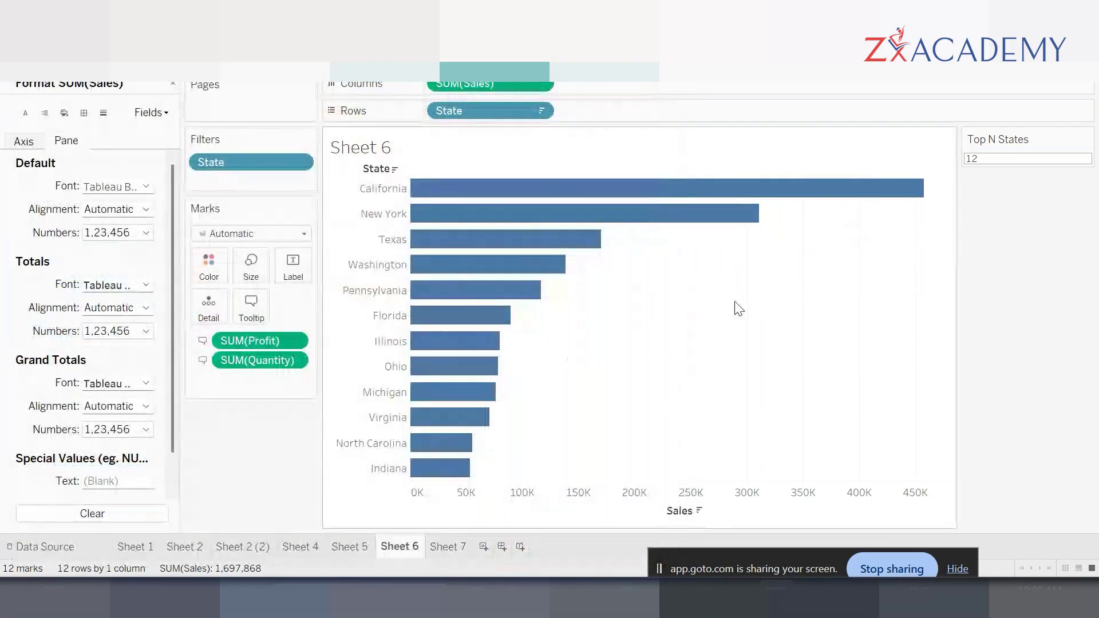
pyautogui.click(449, 547)
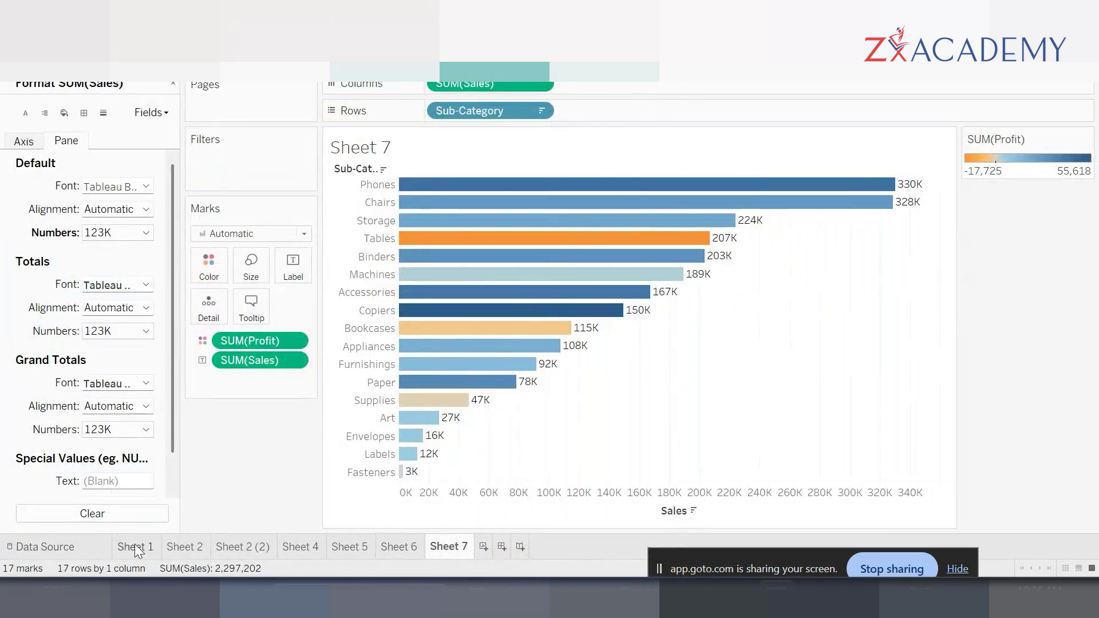
pyautogui.write('Sub Category Sales')
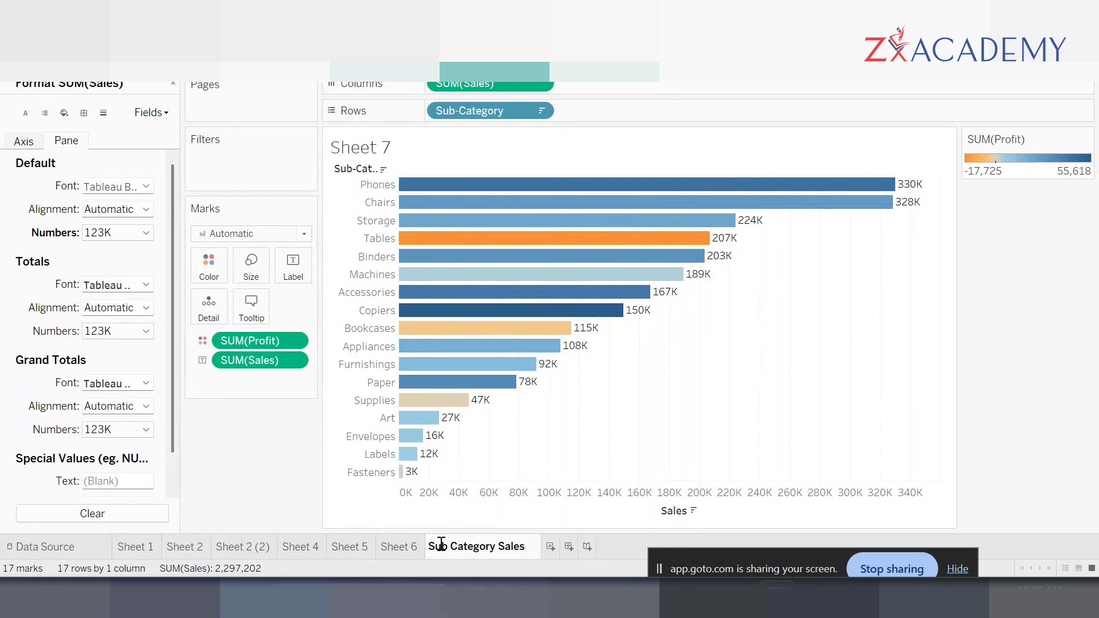
pyautogui.press('Return')
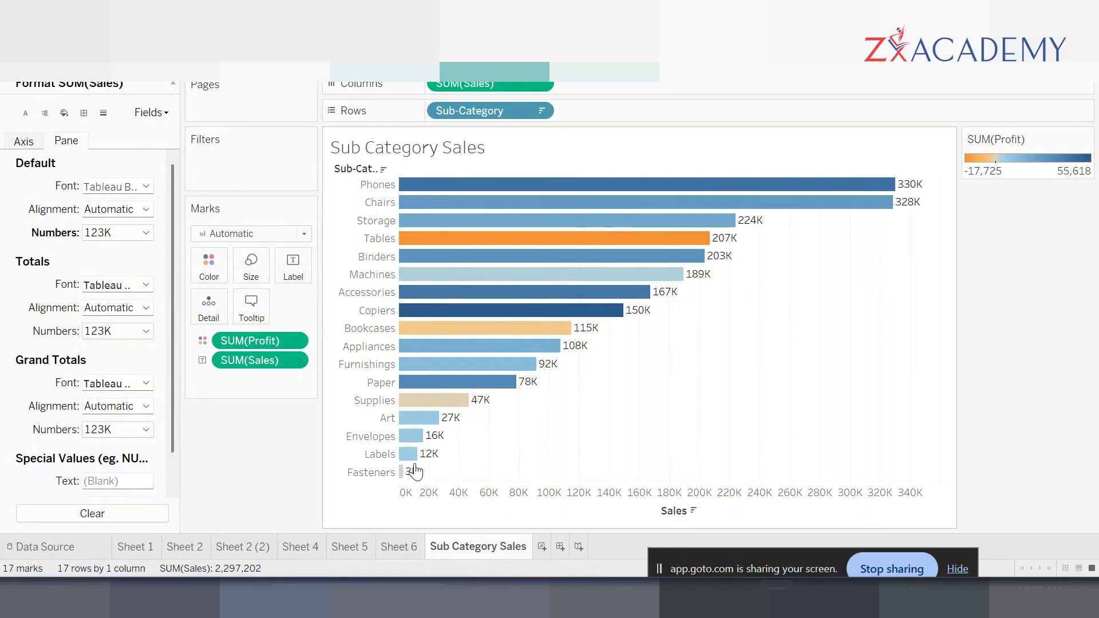
# Step: Insert the Sub Category Sales sheet into the Sheet 6 tooltip, apply it, and check the tooltip on several state bars
pyautogui.moveTo(425, 437)
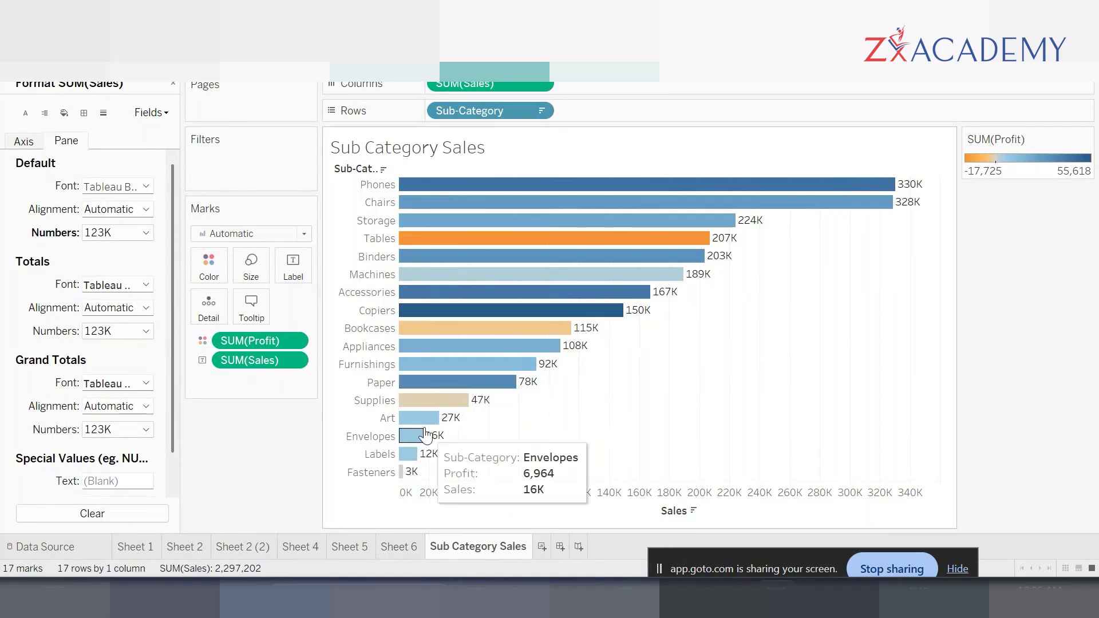
pyautogui.click(411, 547)
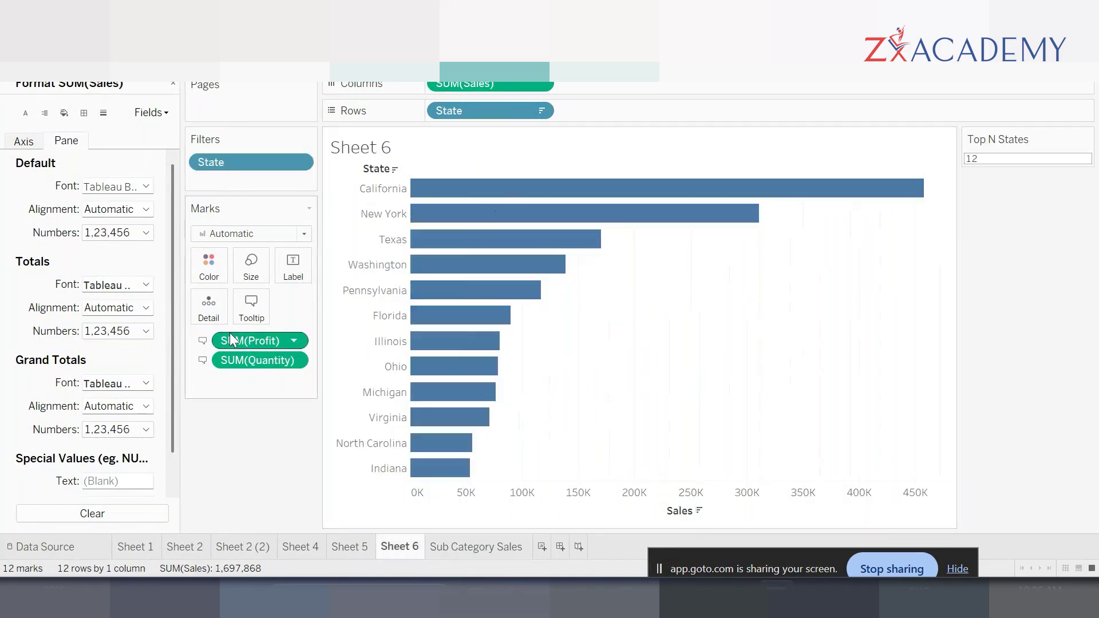
pyautogui.click(252, 309)
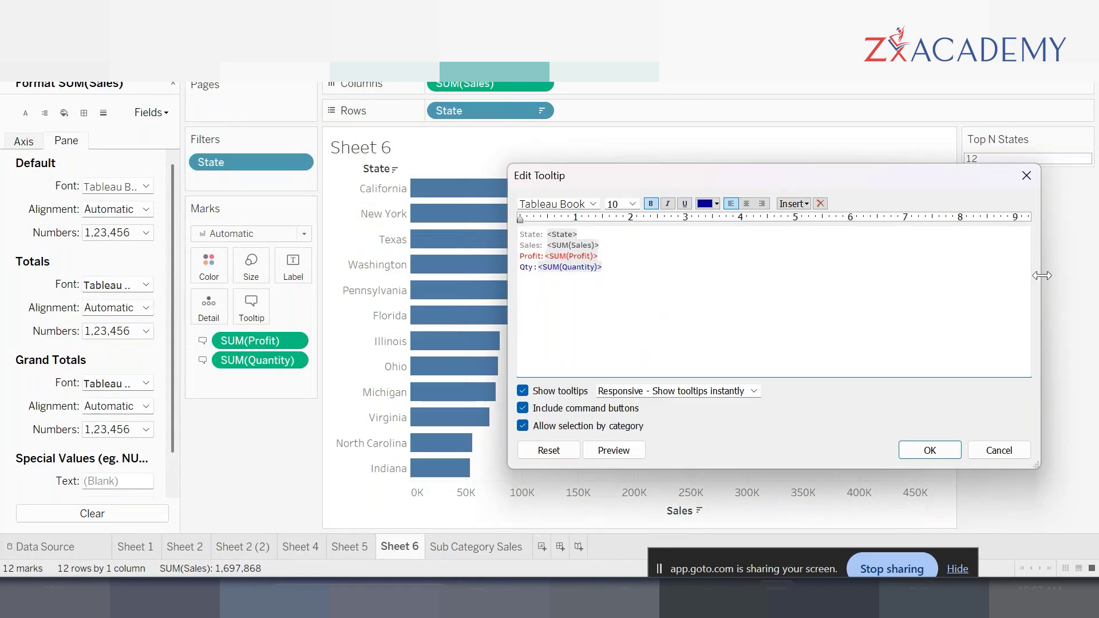
pyautogui.click(798, 205)
pyautogui.moveTo(816, 220)
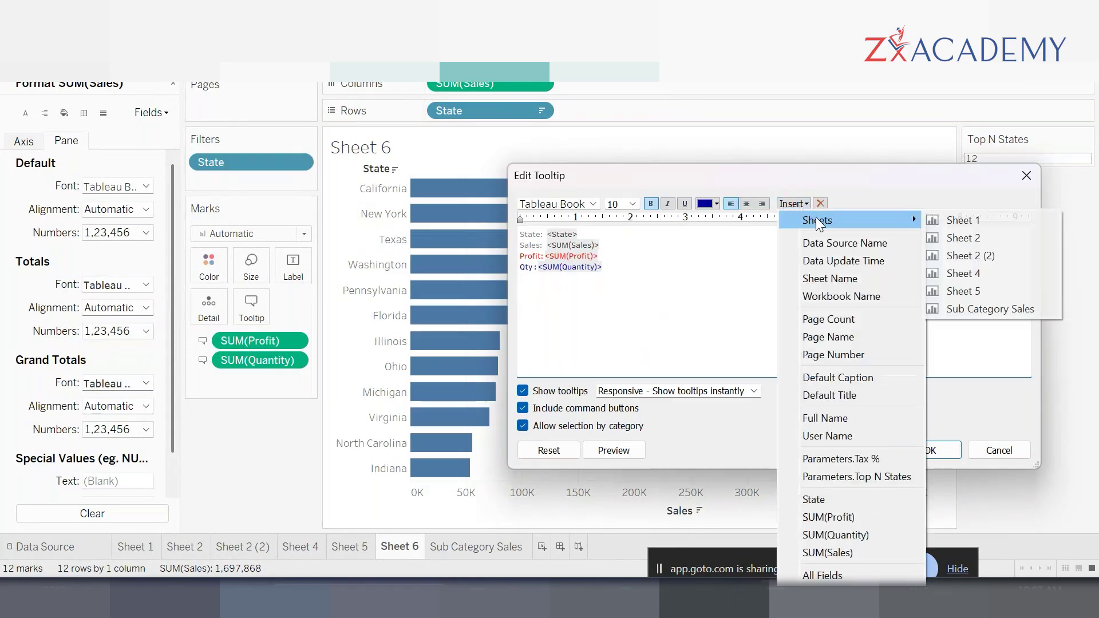
pyautogui.click(1006, 309)
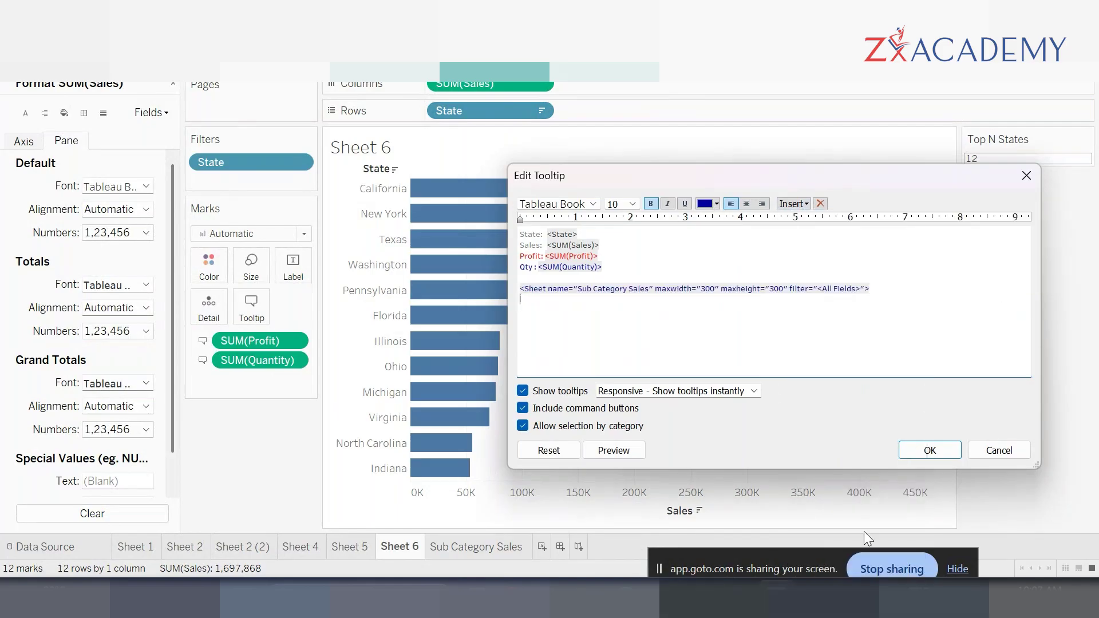
pyautogui.click(929, 451)
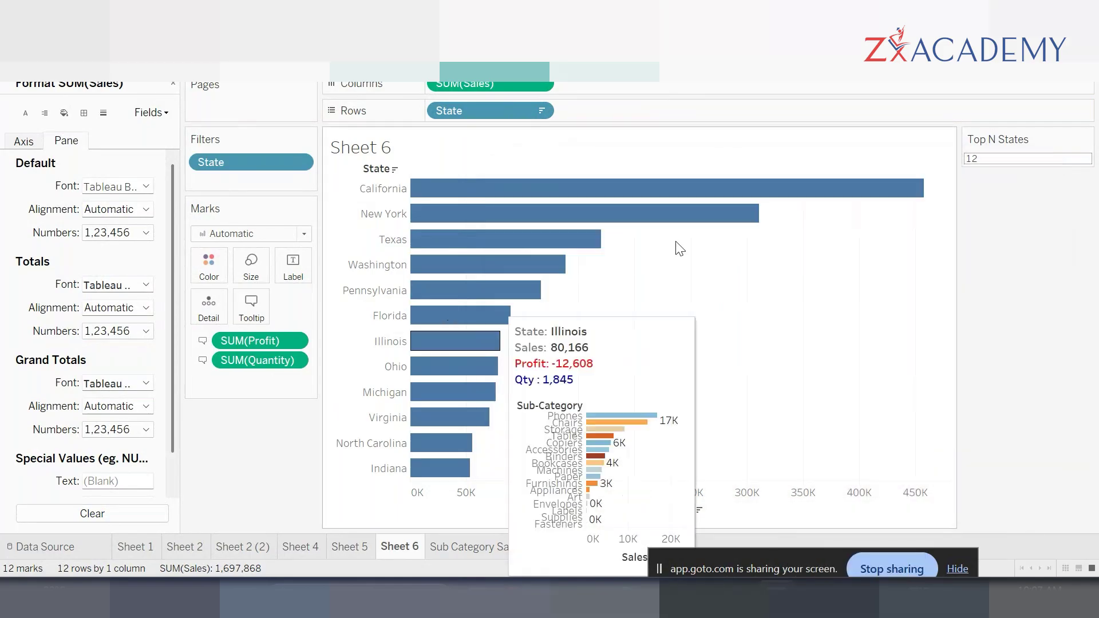
pyautogui.moveTo(722, 189)
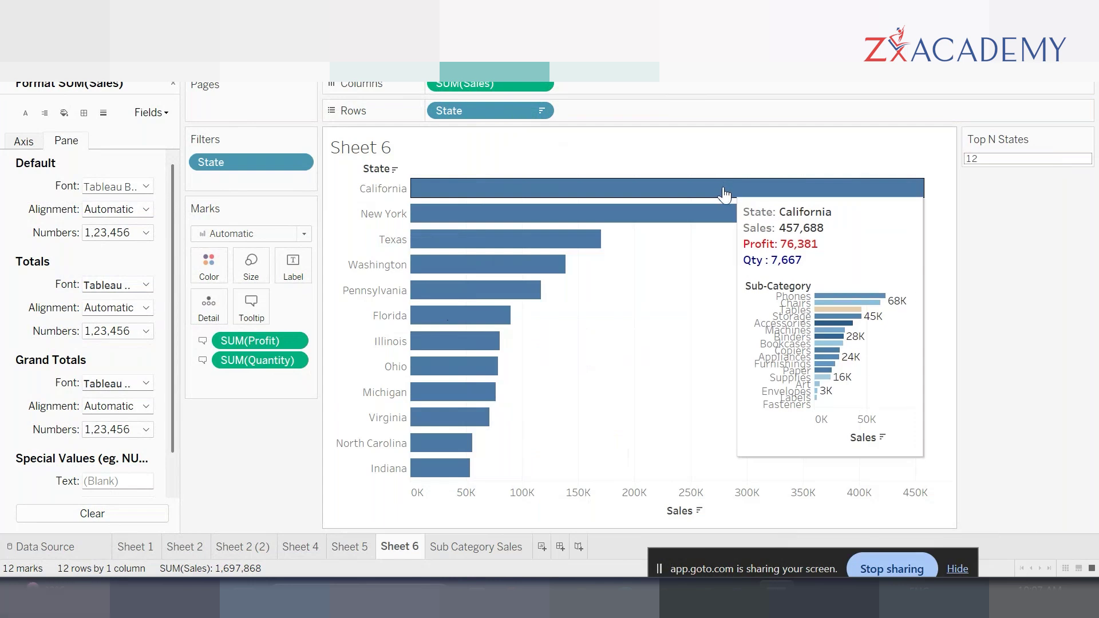
pyautogui.moveTo(719, 218)
pyautogui.moveTo(571, 238)
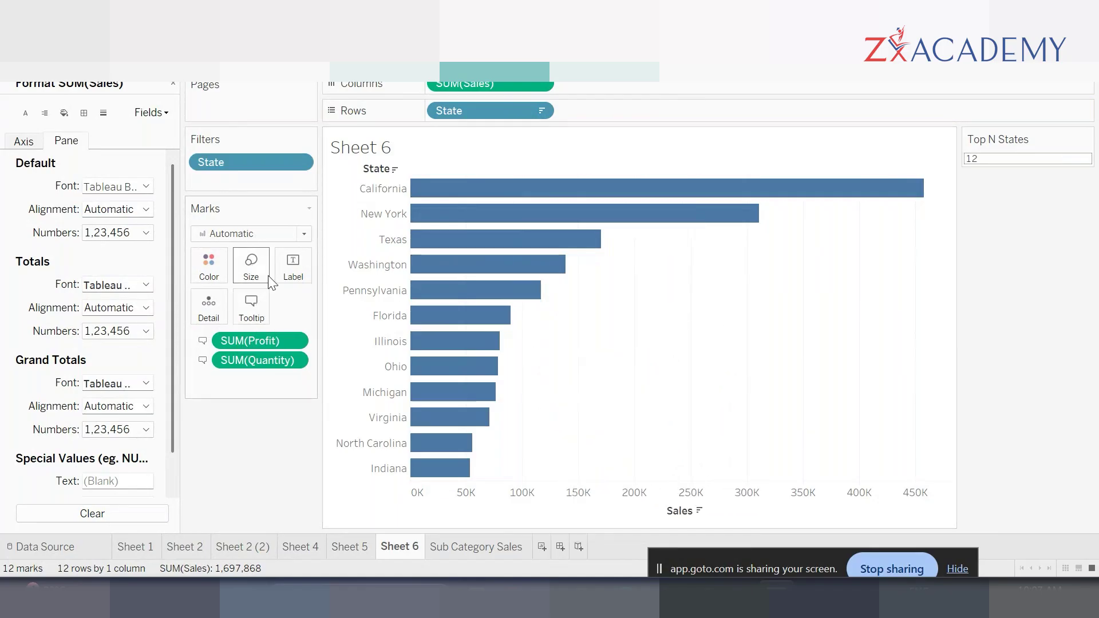
# Step: Set the maxheight of the Sub Category Sales sheet embedded in the Sheet 6 tooltip to 400 and apply it
pyautogui.click(249, 306)
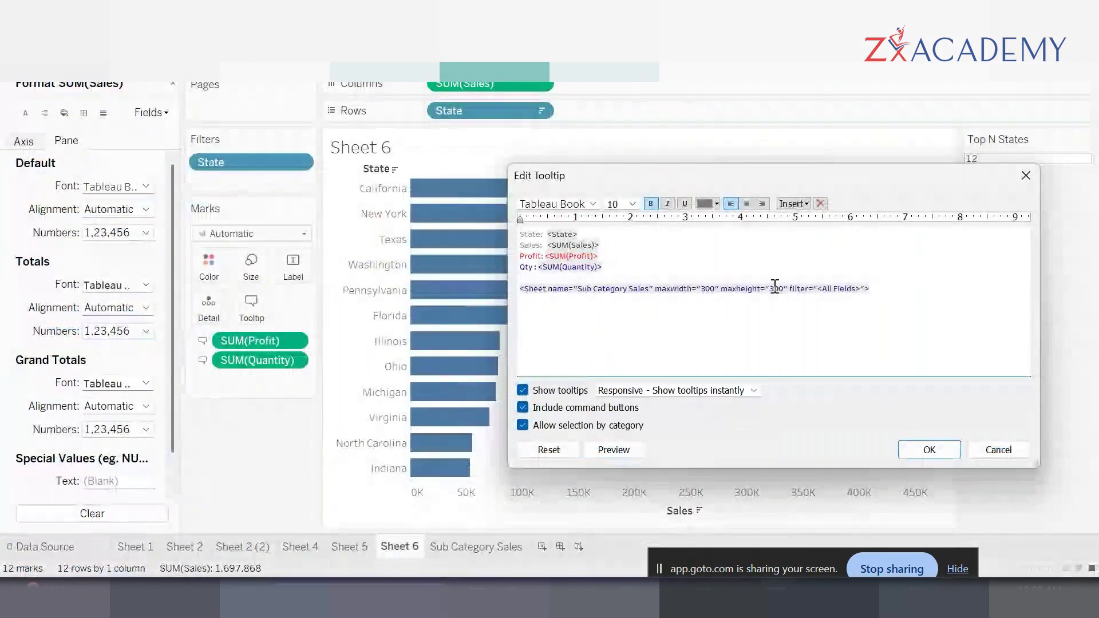
pyautogui.click(774, 288)
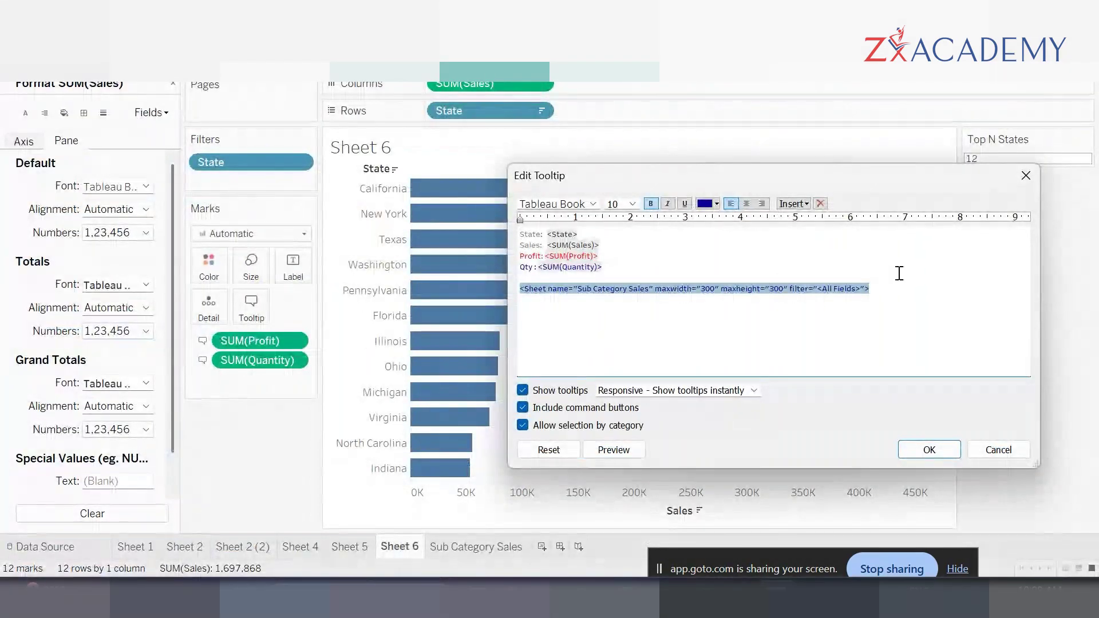
pyautogui.press('BackSpace')
pyautogui.write('4')
pyautogui.click(939, 450)
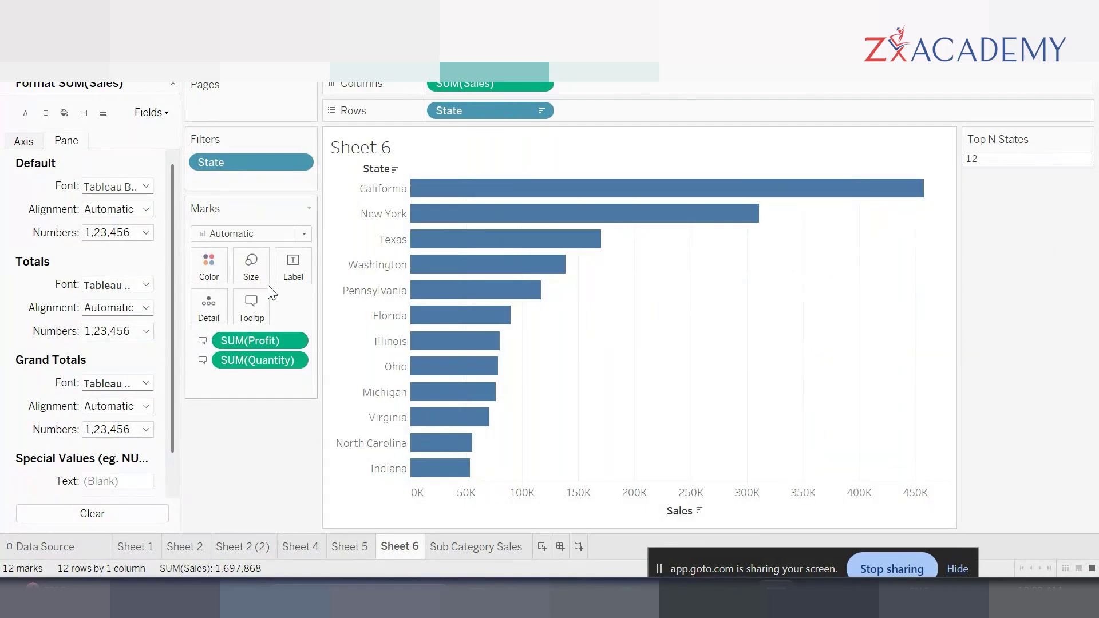
# Step: Set the Sub Category Sales sheet embedded in the Sheet 6 tooltip to maxwidth 350 and maxheight 450, apply it, and check the California tooltip
pyautogui.click(251, 309)
pyautogui.tripleClick(775, 288)
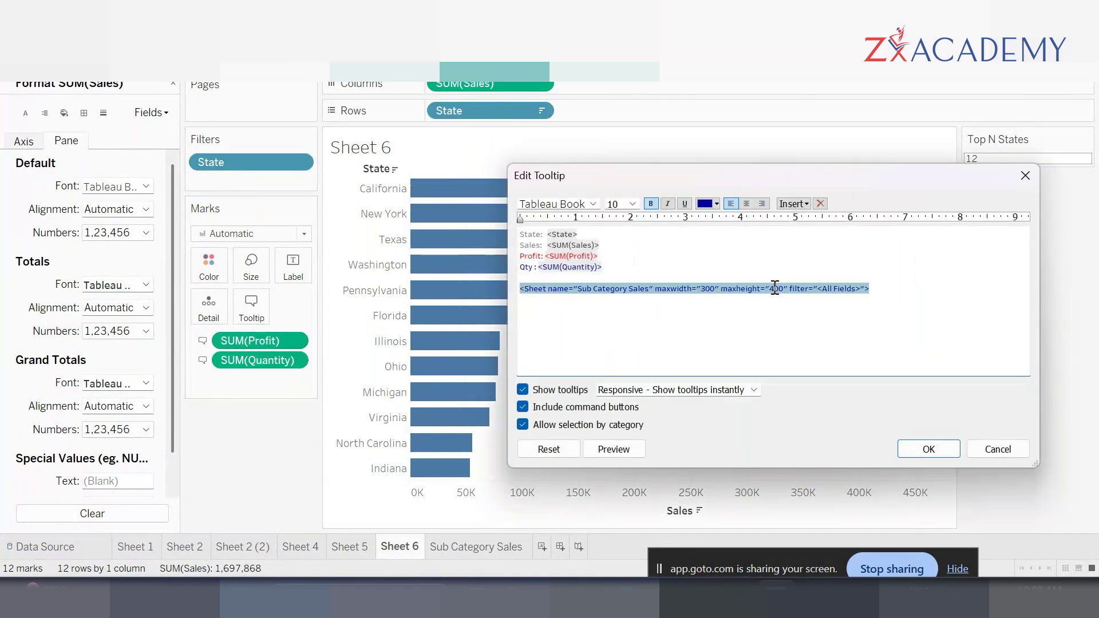
pyautogui.press('Delete')
pyautogui.write('5')
pyautogui.click(928, 448)
pyautogui.moveTo(788, 191)
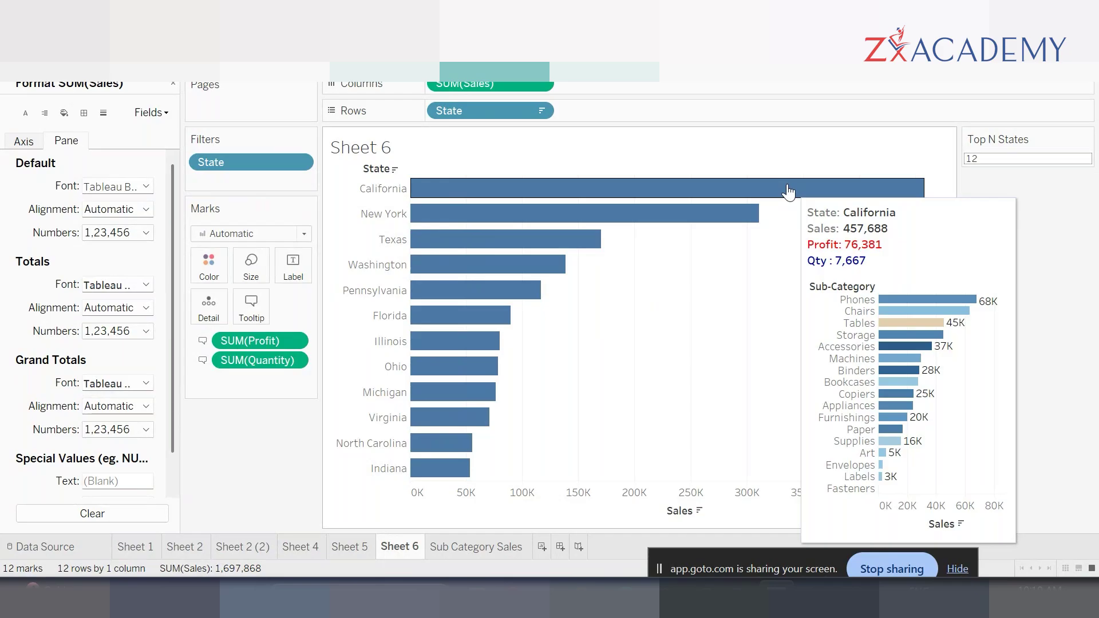
# Step: Add a new worksheet after Sub Category Sales, build a pie chart of Sales by Segment, and enlarge the pie to fit the view
pyautogui.click(460, 547)
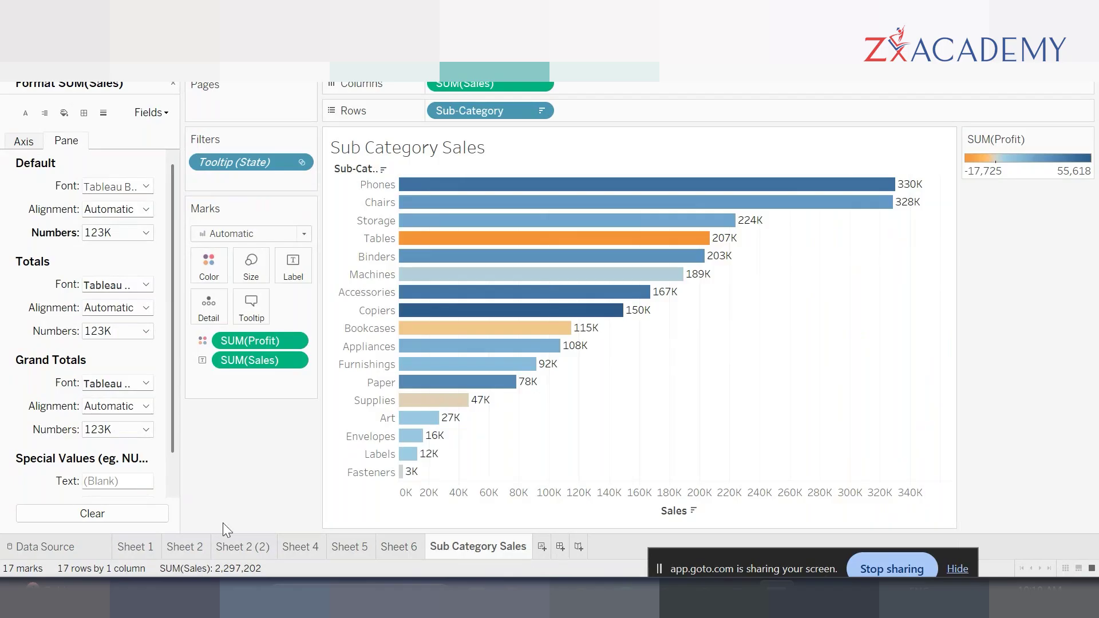
pyautogui.moveTo(458, 403)
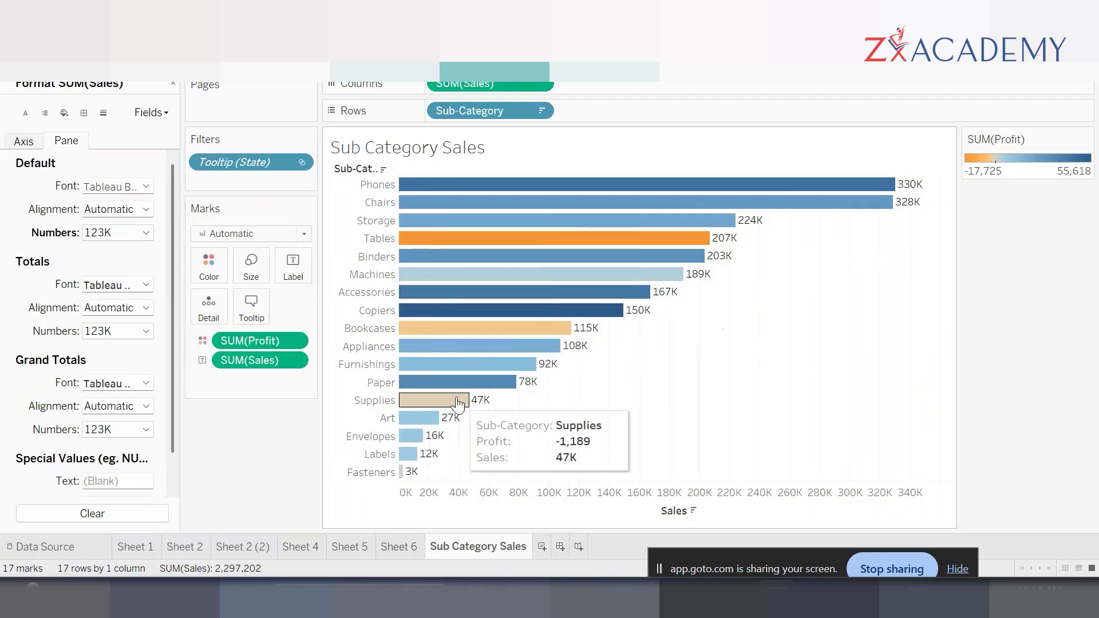
pyautogui.click(539, 548)
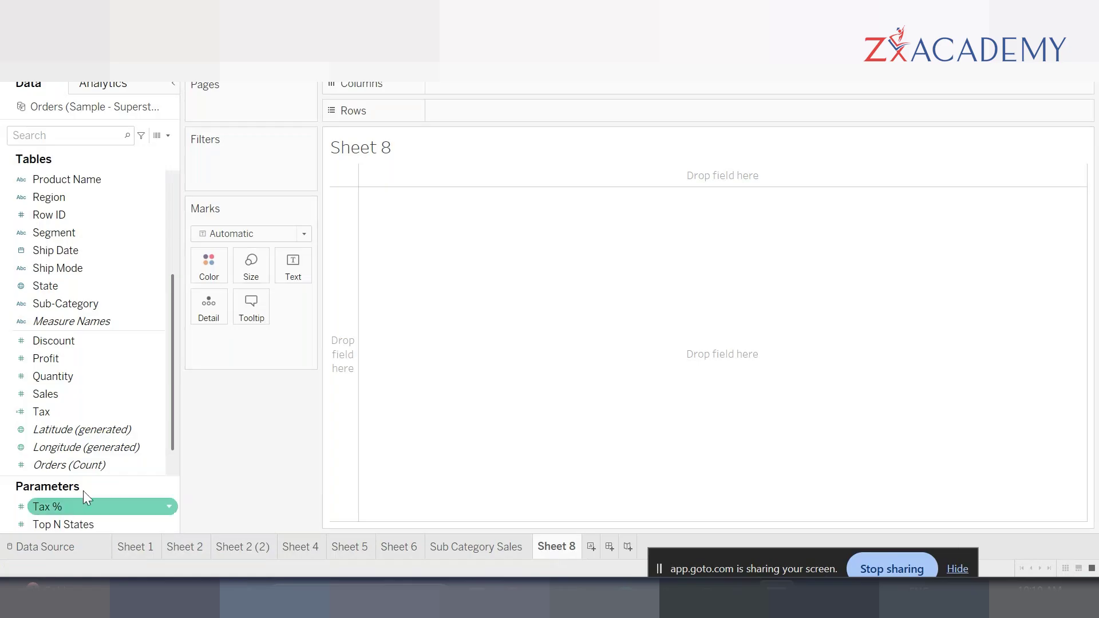
pyautogui.click(66, 395)
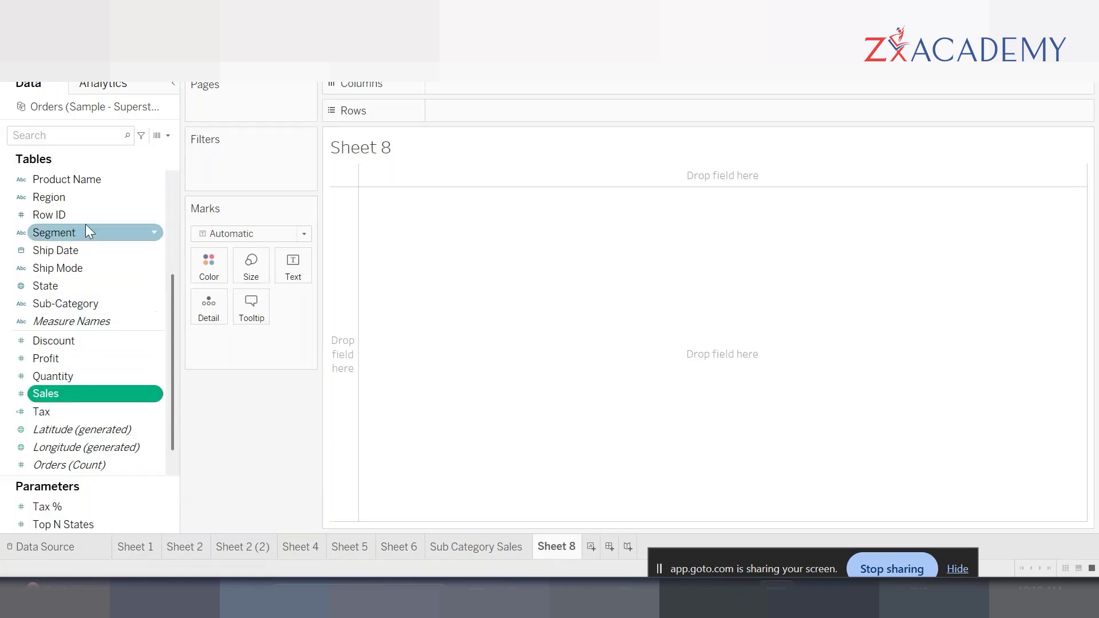
pyautogui.scroll(3, 85, 231)
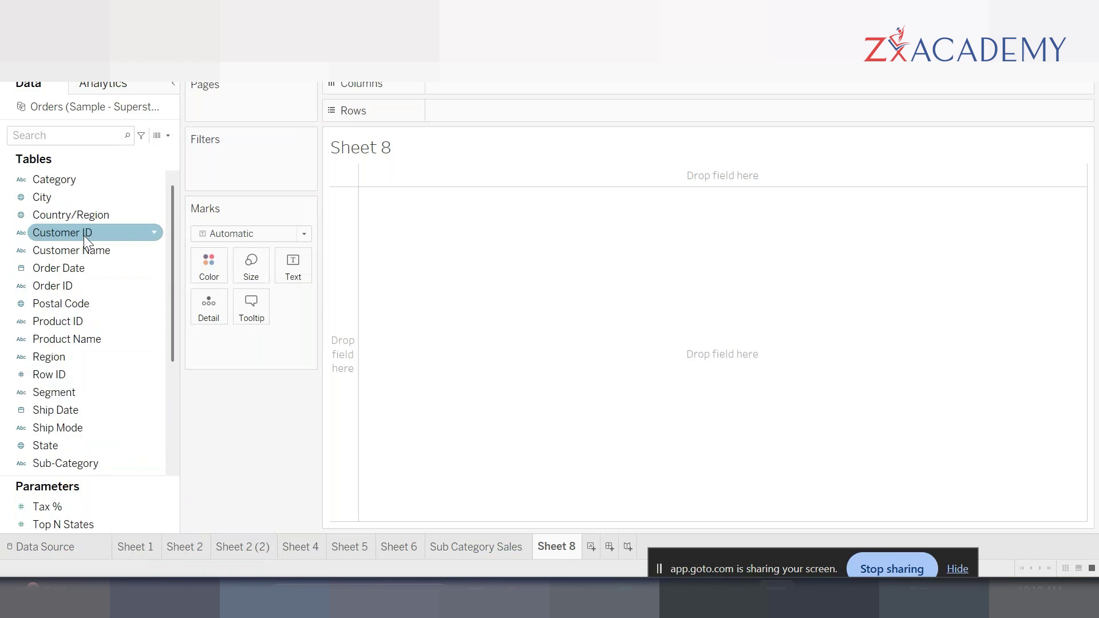
pyautogui.keyDown('ctrl'); pyautogui.click(80, 394); pyautogui.keyUp('ctrl')
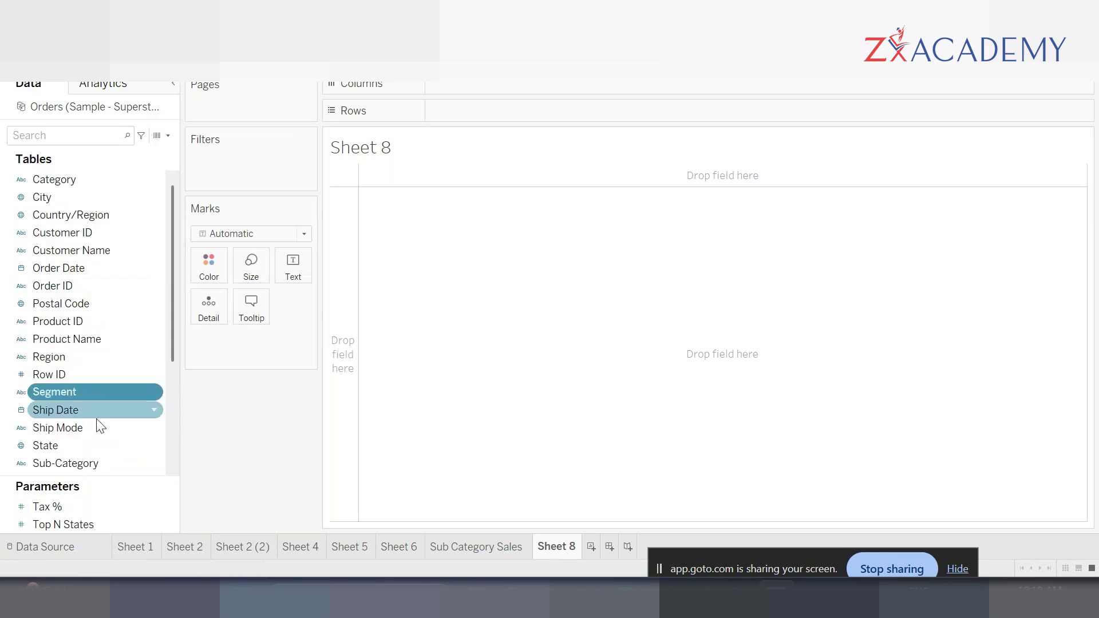
pyautogui.scroll(-3, 165, 403)
pyautogui.click(1062, 62)
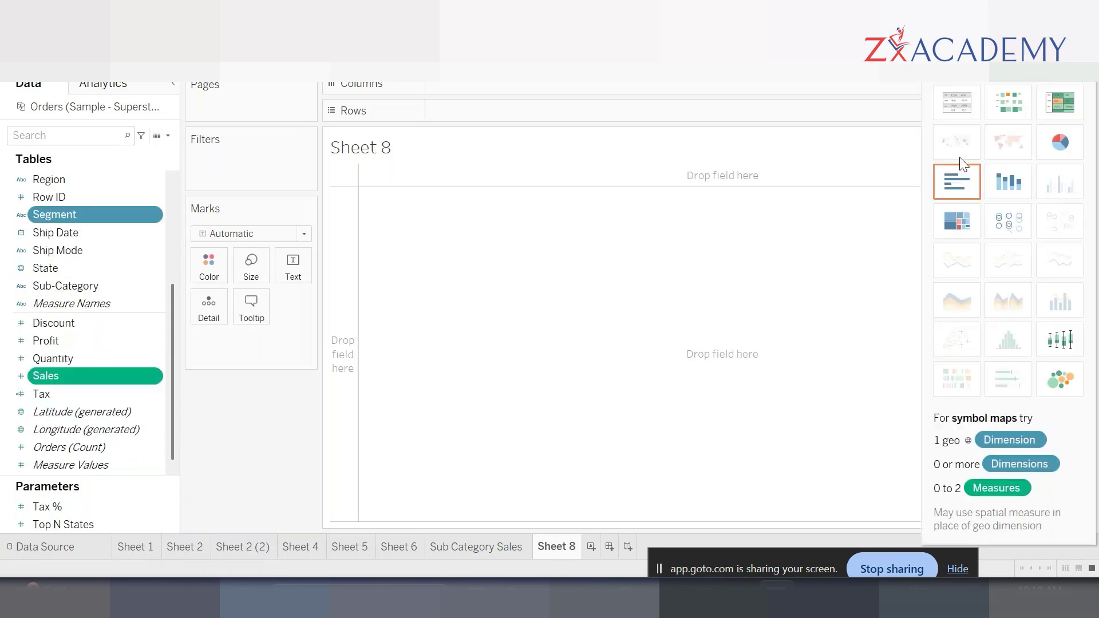
pyautogui.click(1059, 137)
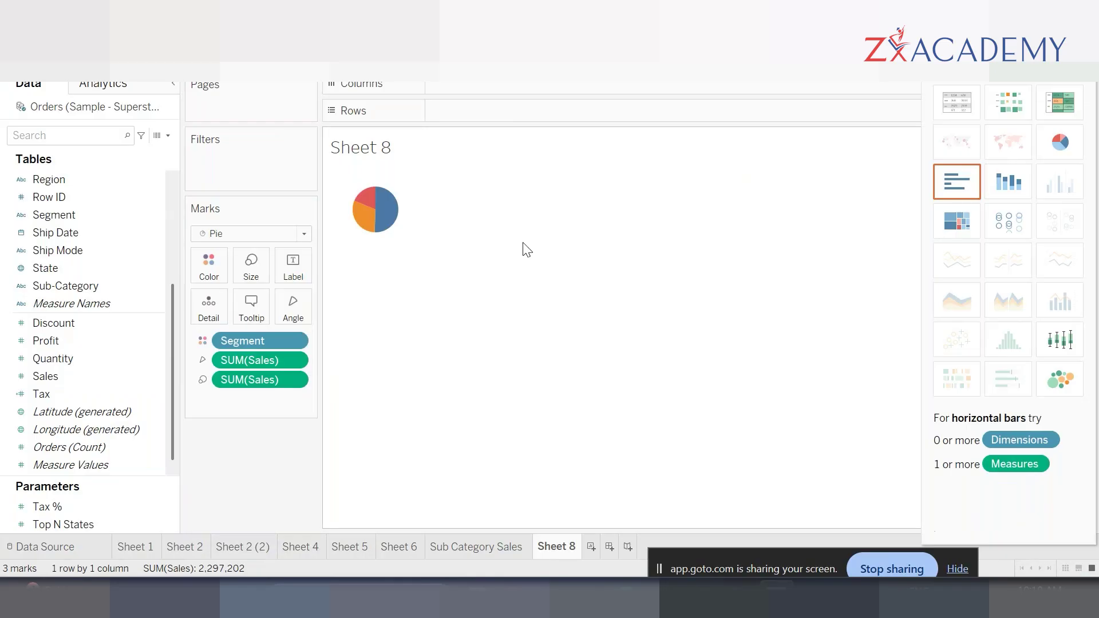
pyautogui.click(580, 117)
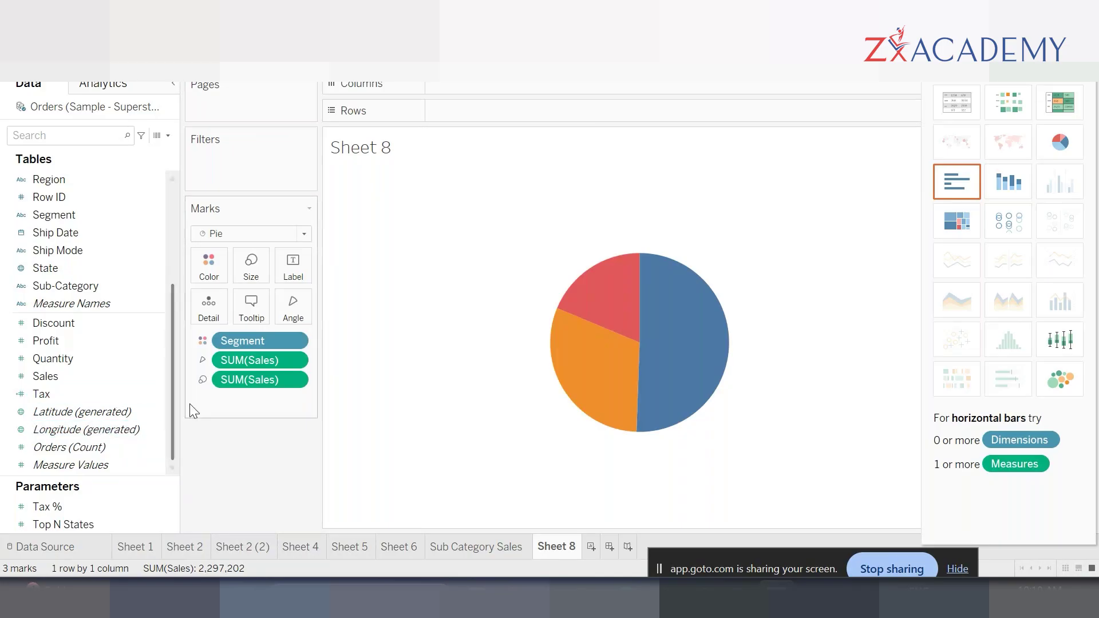
# Step: Label the pie slices with Segment above Sales, and show the Sales label as Percent of Total with a quick table calculation
pyautogui.moveTo(258, 344); pyautogui.dragTo(309, 269)
pyautogui.moveTo(273, 375); pyautogui.dragTo(297, 269)
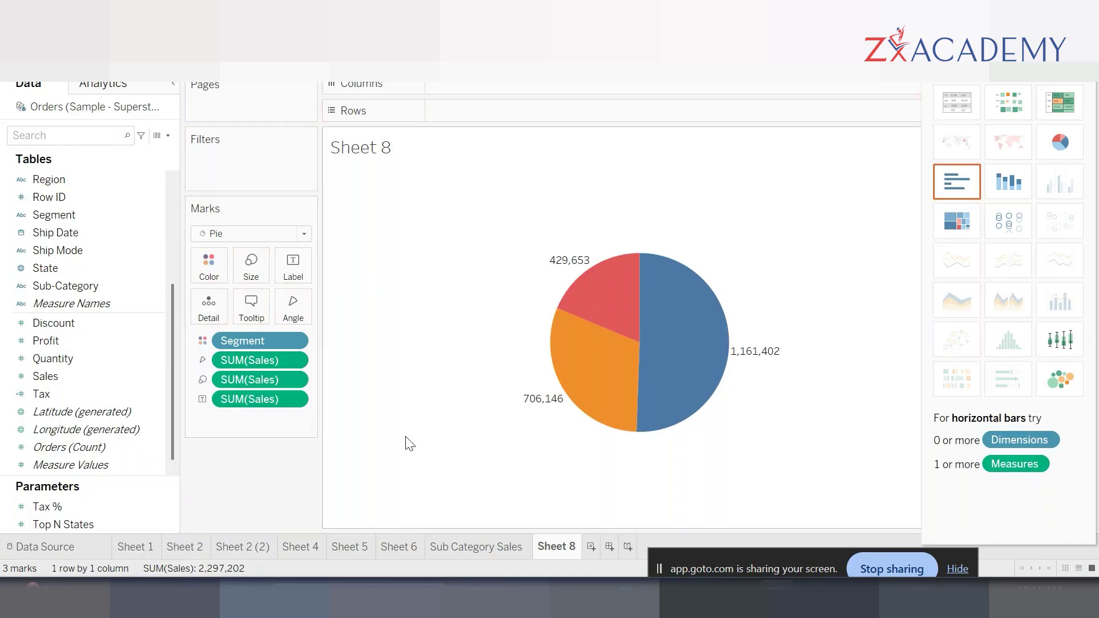
pyautogui.moveTo(248, 347); pyautogui.dragTo(303, 269)
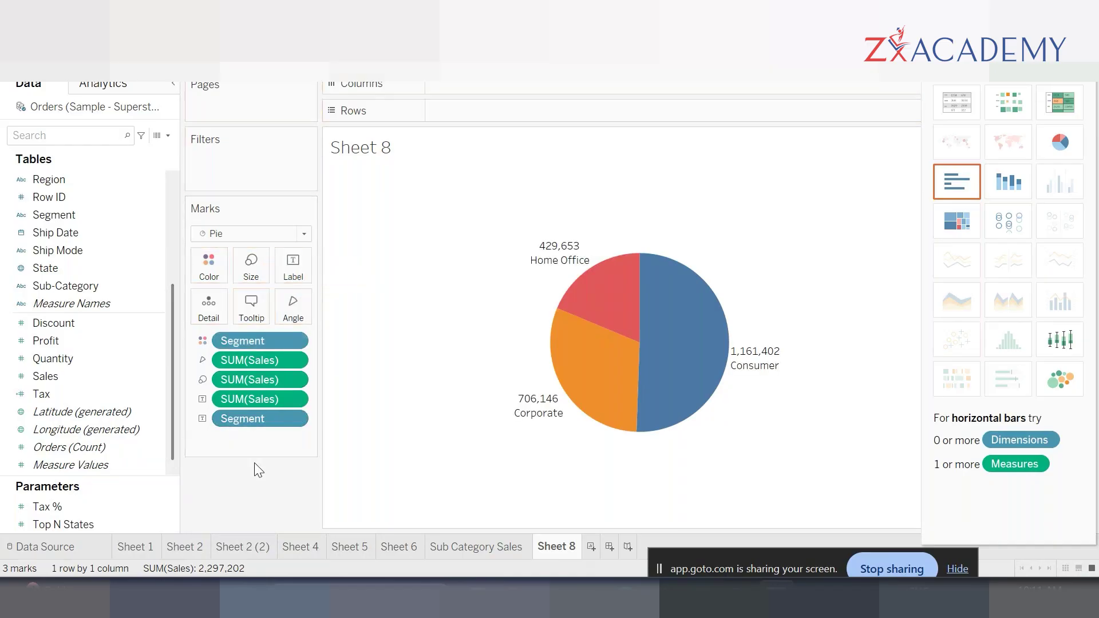
pyautogui.moveTo(251, 401); pyautogui.dragTo(246, 445)
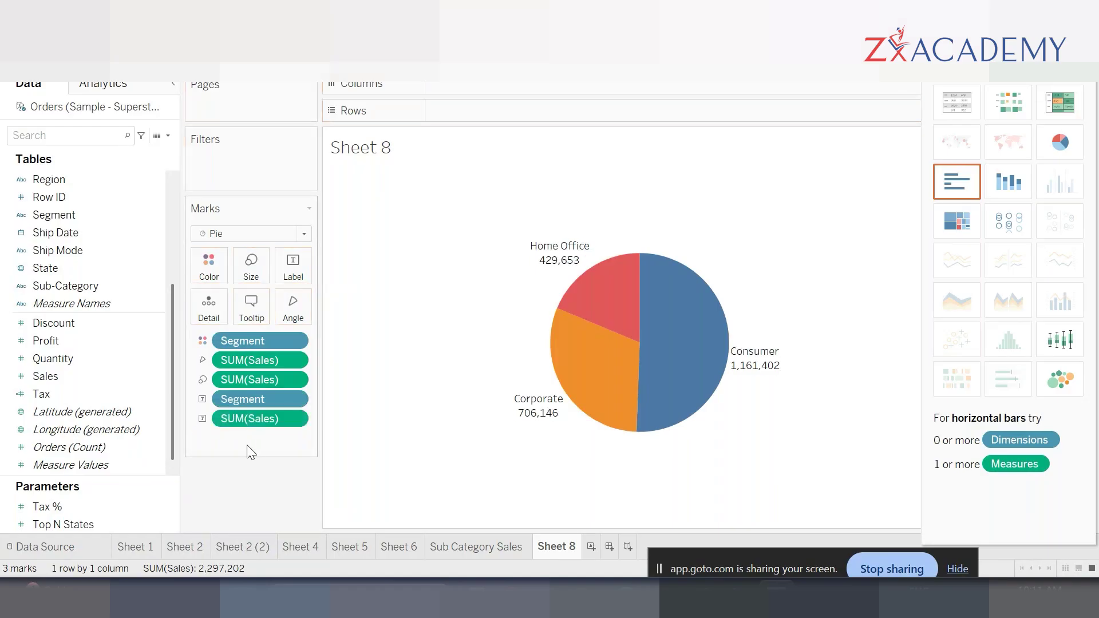
pyautogui.rightClick(296, 418)
pyautogui.moveTo(298, 584)
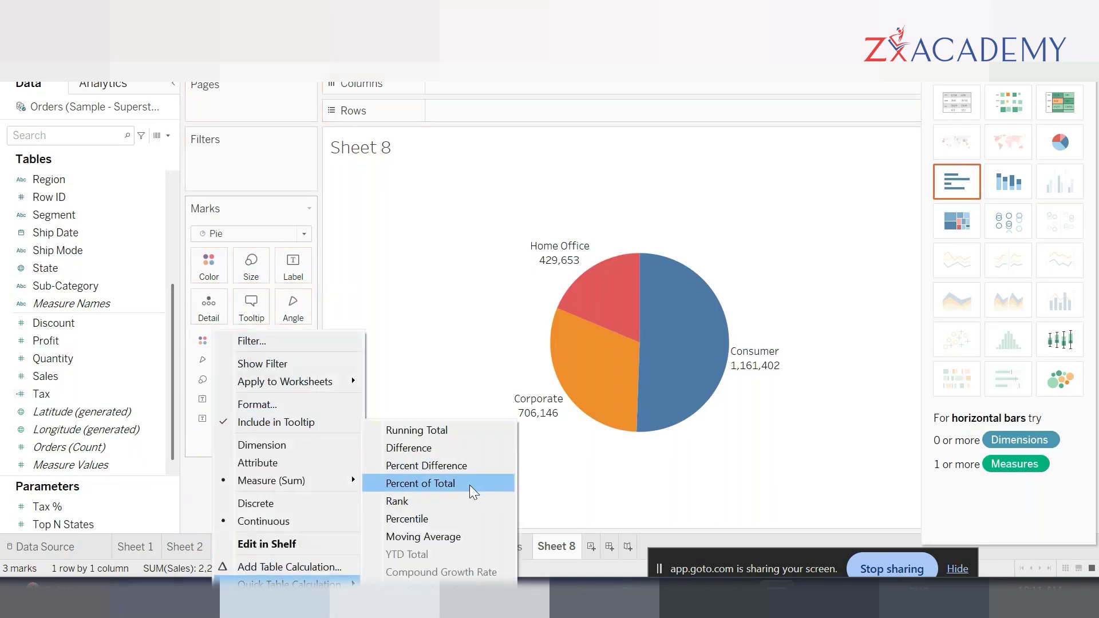
pyautogui.click(468, 484)
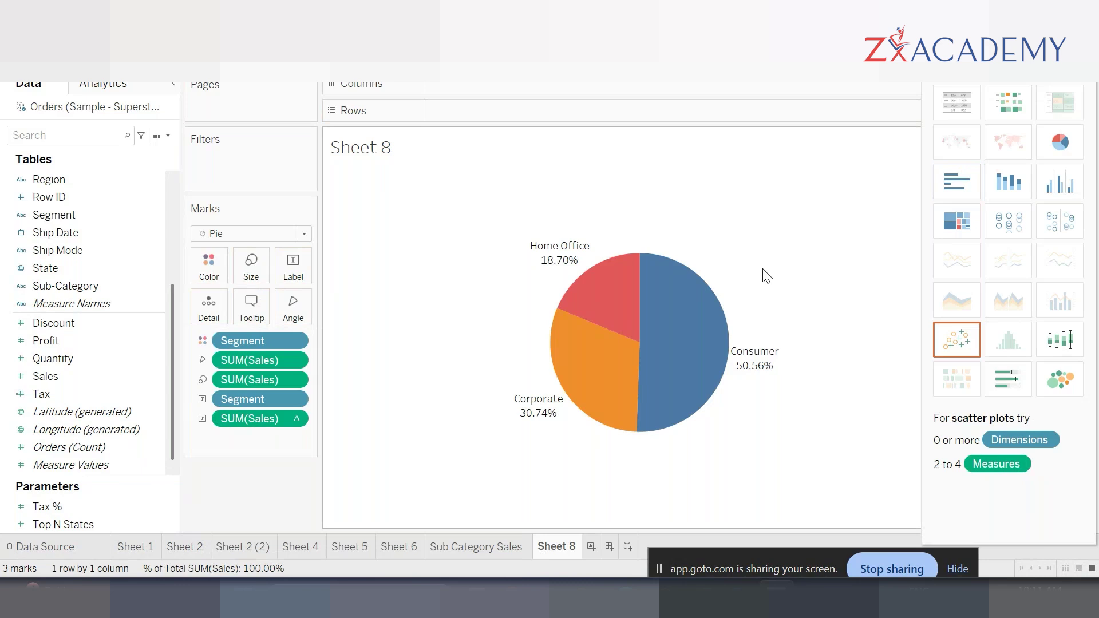
# Step: Rename the pie chart sheet as "Segment Sales"
pyautogui.doubleClick(572, 551)
pyautogui.write('Segment Sales')
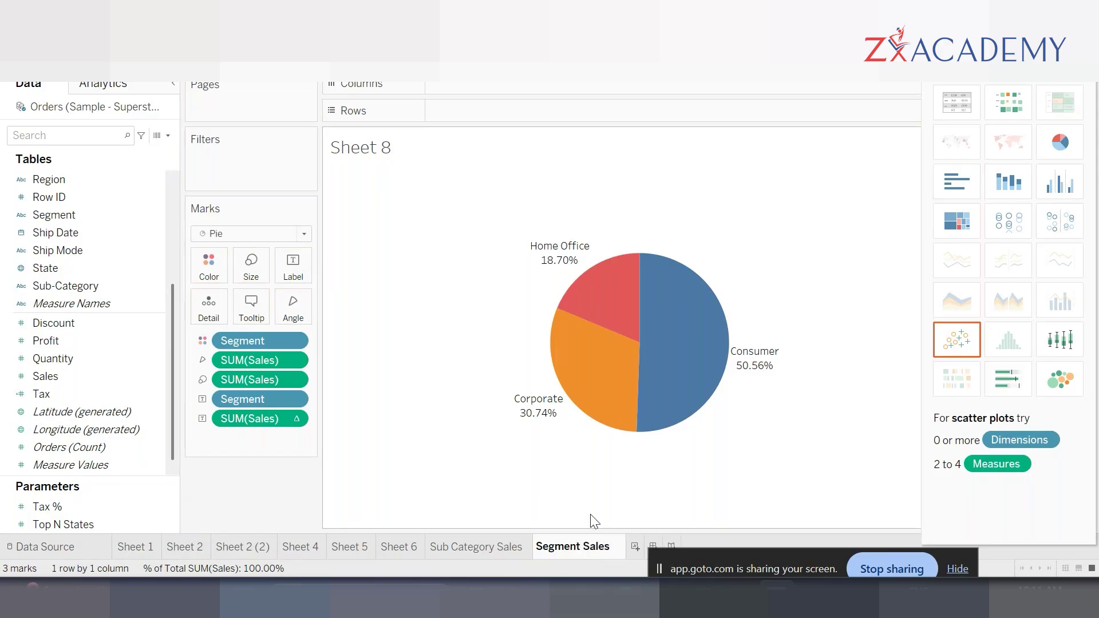
pyautogui.press('Return')
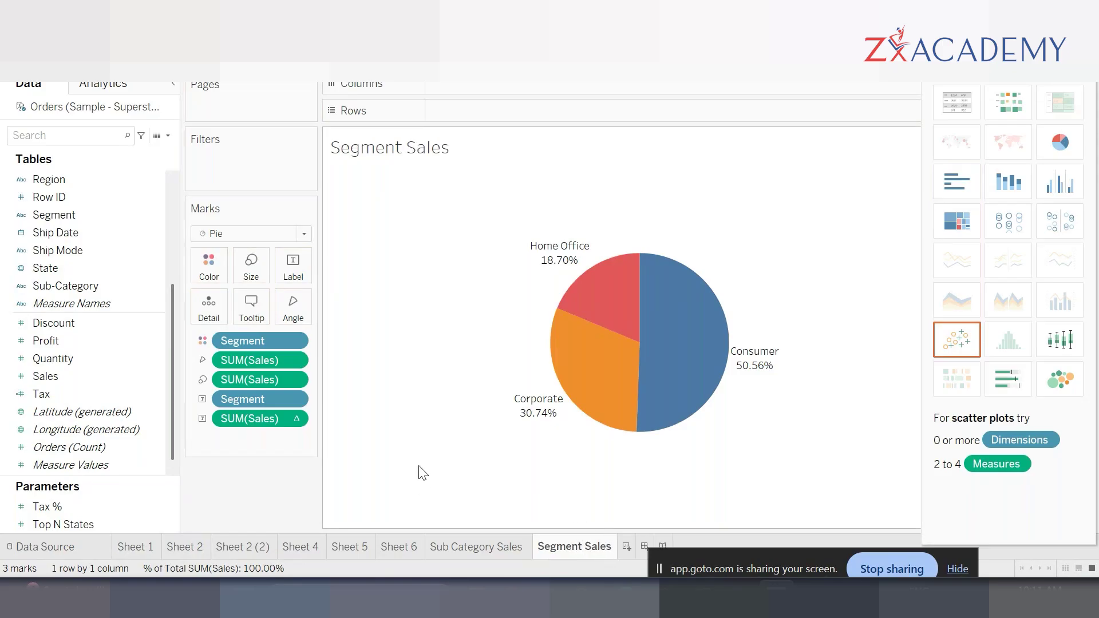
# Step: Insert the Segment Sales sheet after the Sub Category Sales sheet on the same line of the Sheet 6 tooltip, and apply it
pyautogui.click(455, 546)
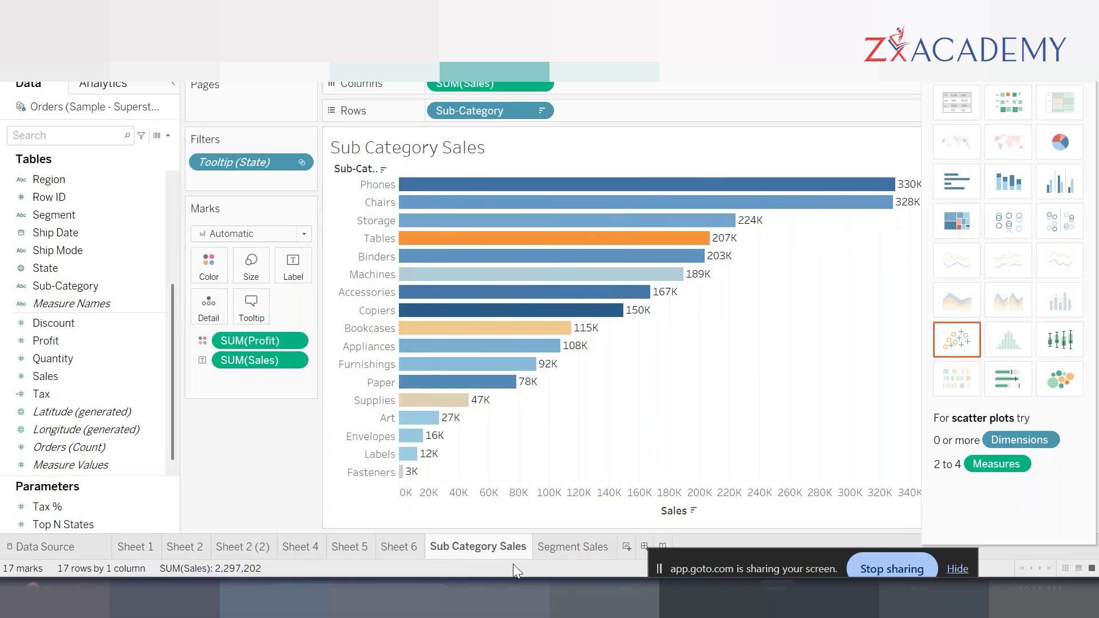
pyautogui.click(398, 550)
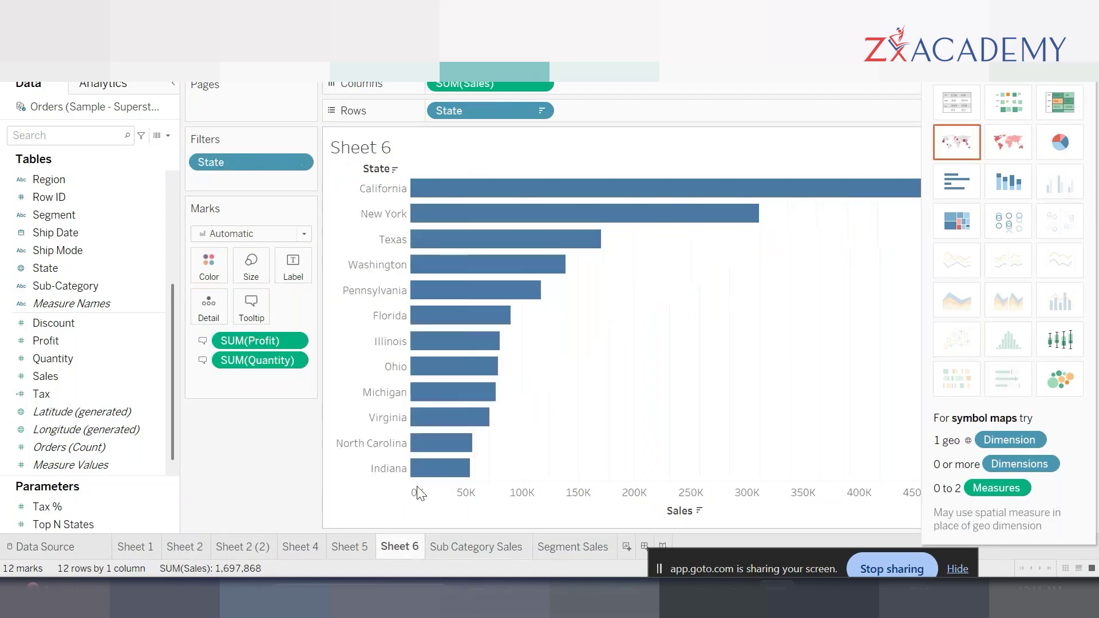
pyautogui.moveTo(713, 198)
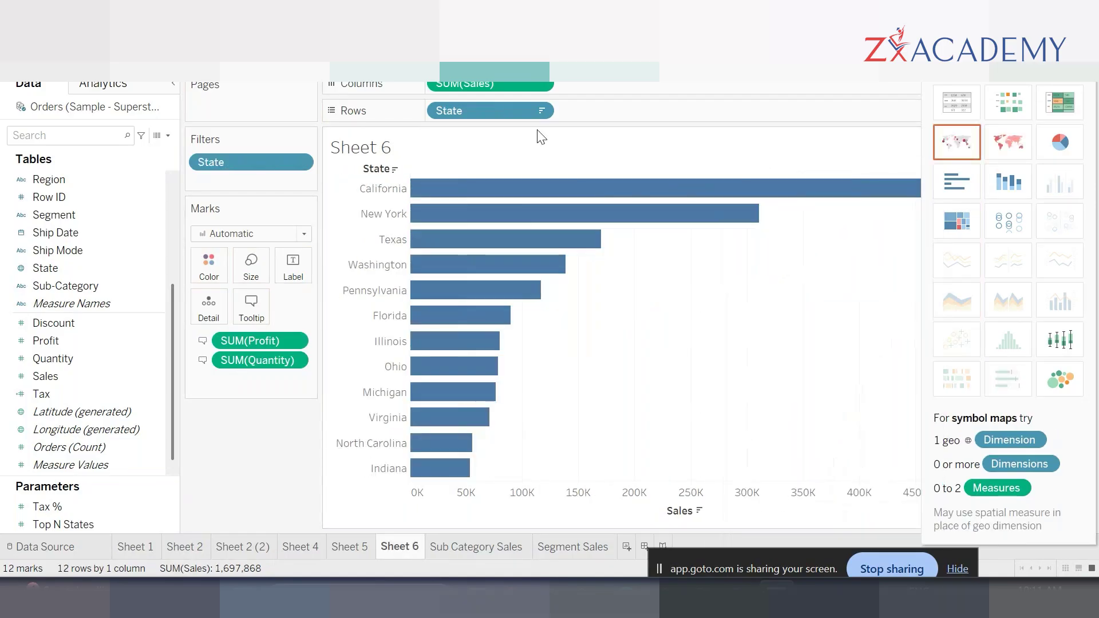
pyautogui.click(253, 309)
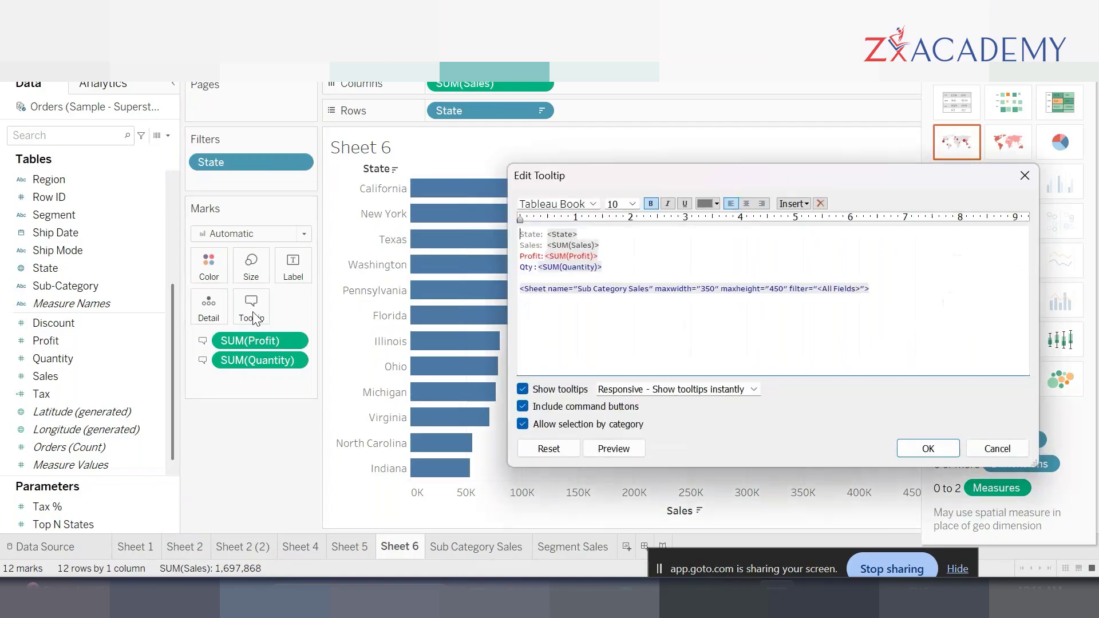
pyautogui.click(891, 290)
pyautogui.press('BackSpace')
pyautogui.press('BackSpace')
pyautogui.press('BackSpace')
pyautogui.press('BackSpace')
pyautogui.press('BackSpace')
pyautogui.press('BackSpace')
pyautogui.click(796, 204)
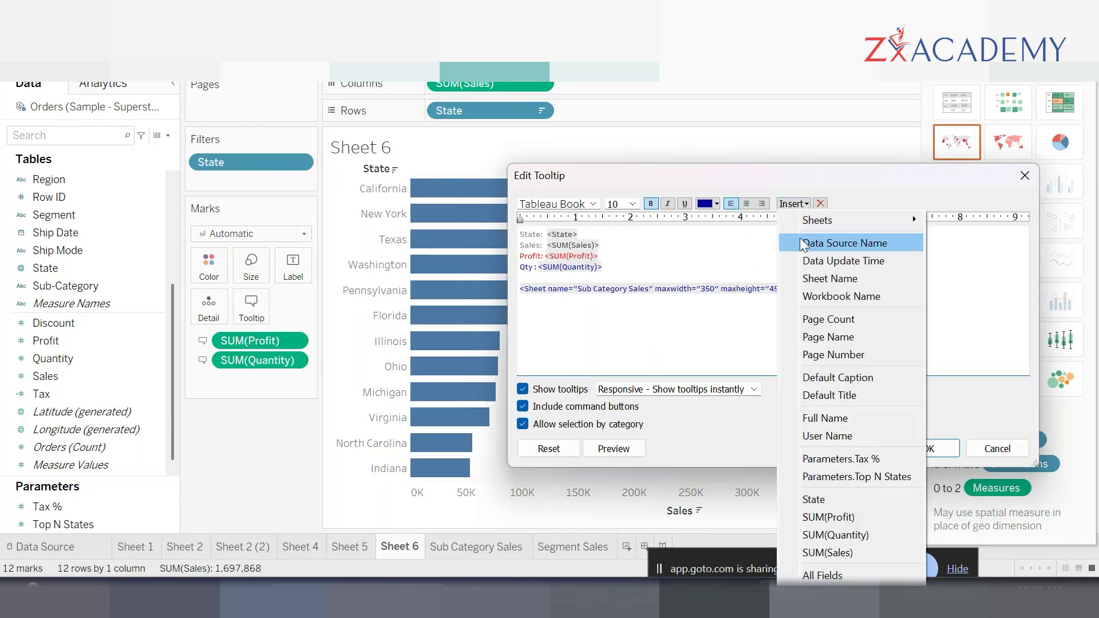
pyautogui.moveTo(863, 219)
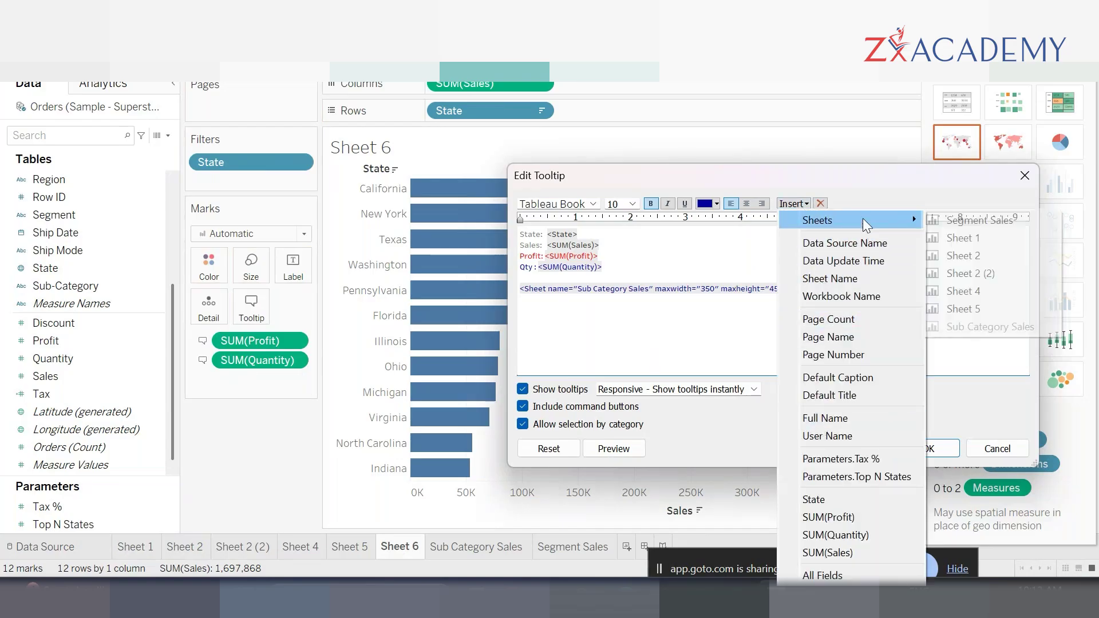
pyautogui.click(996, 221)
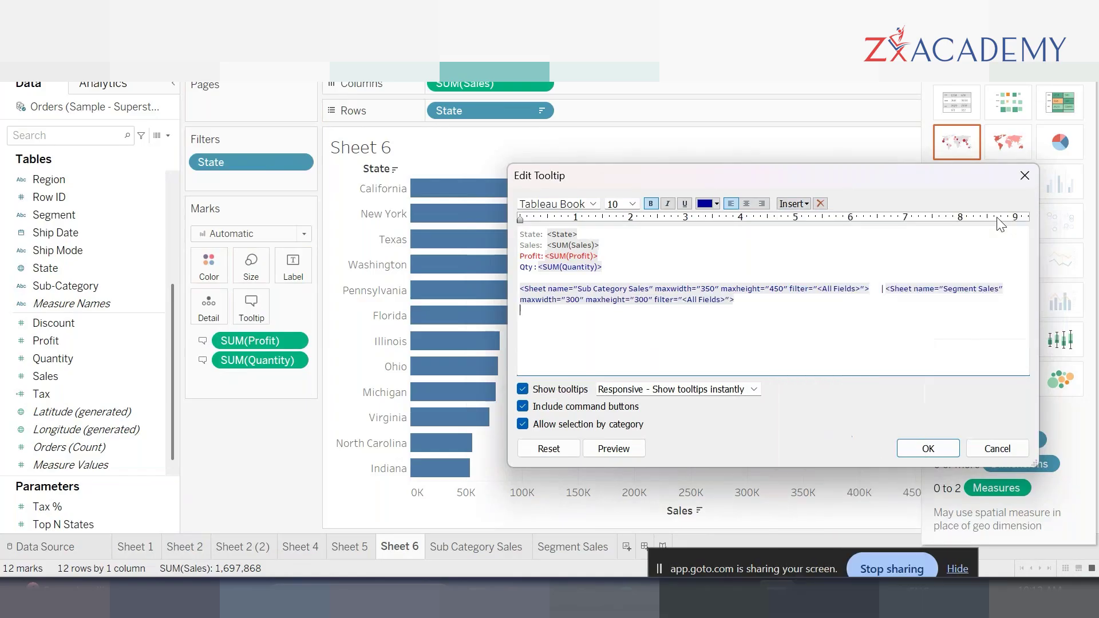
pyautogui.click(927, 449)
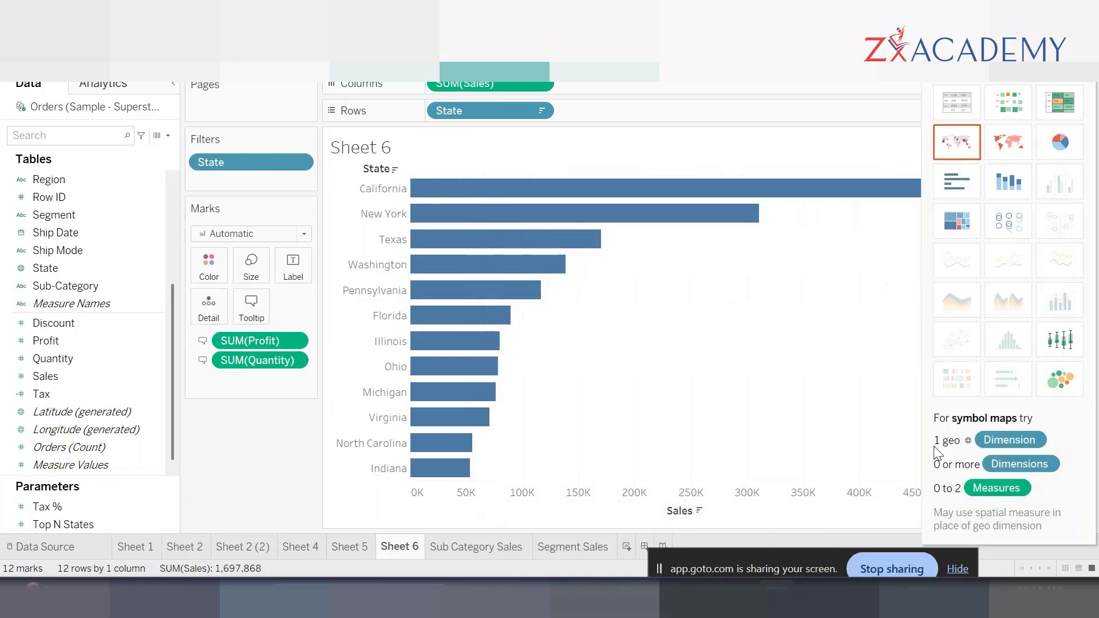
pyautogui.moveTo(806, 196)
# Step: Remove the vertical bar character between the two embedded sheets in the Sheet 6 tooltip, apply it, and check the tooltip on several states
pyautogui.click(260, 308)
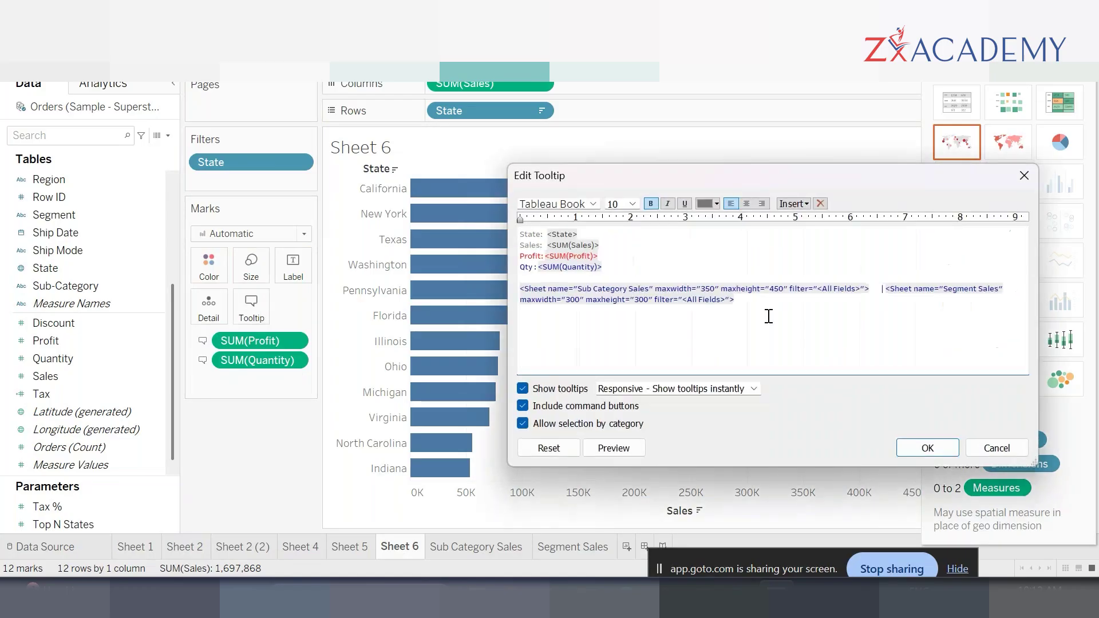
pyautogui.click(881, 289)
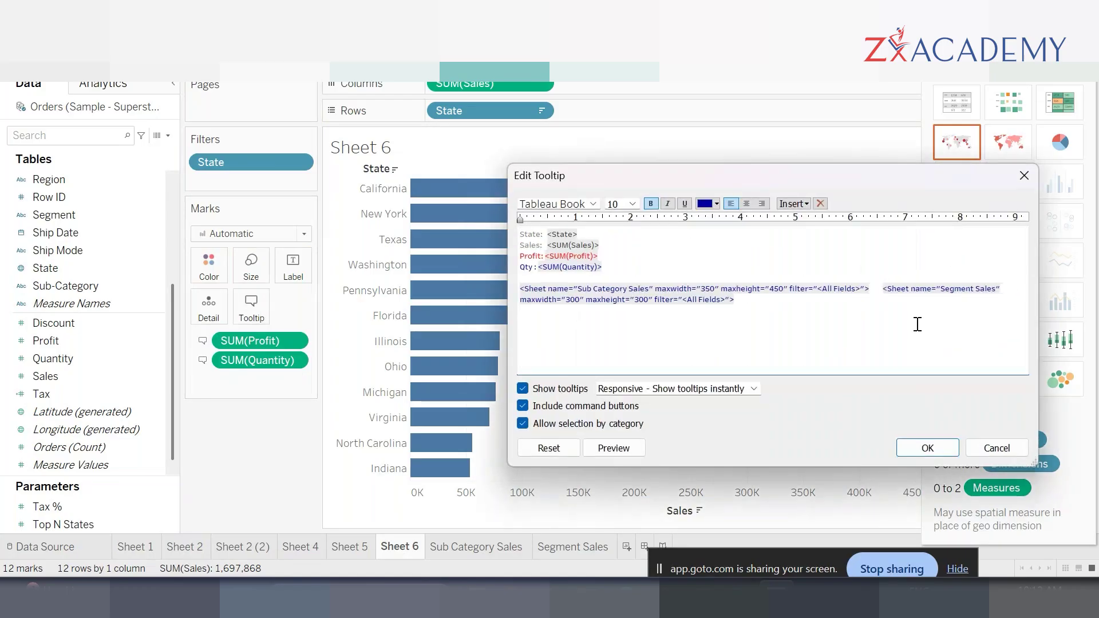
pyautogui.click(927, 447)
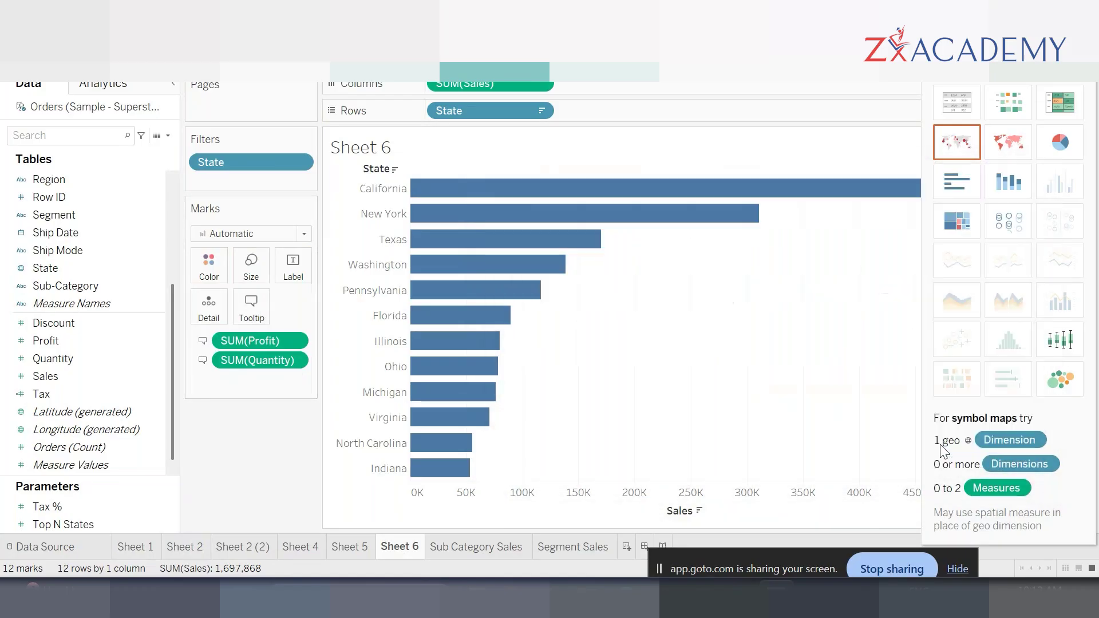
pyautogui.moveTo(636, 194)
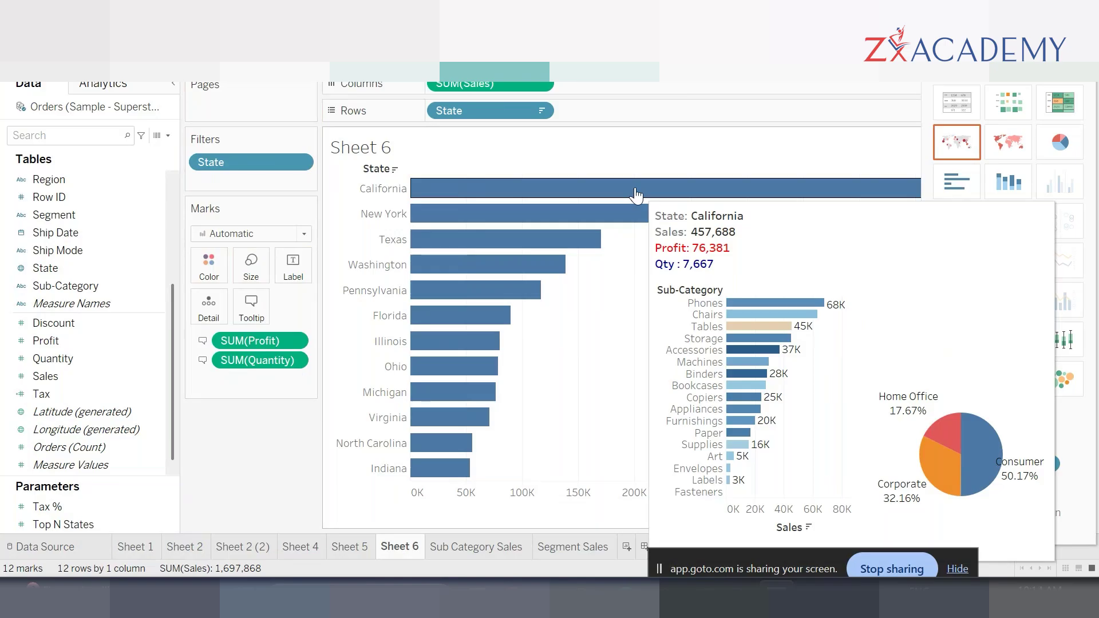
pyautogui.press('XF86MonBrightnessDown')
pyautogui.moveTo(538, 220)
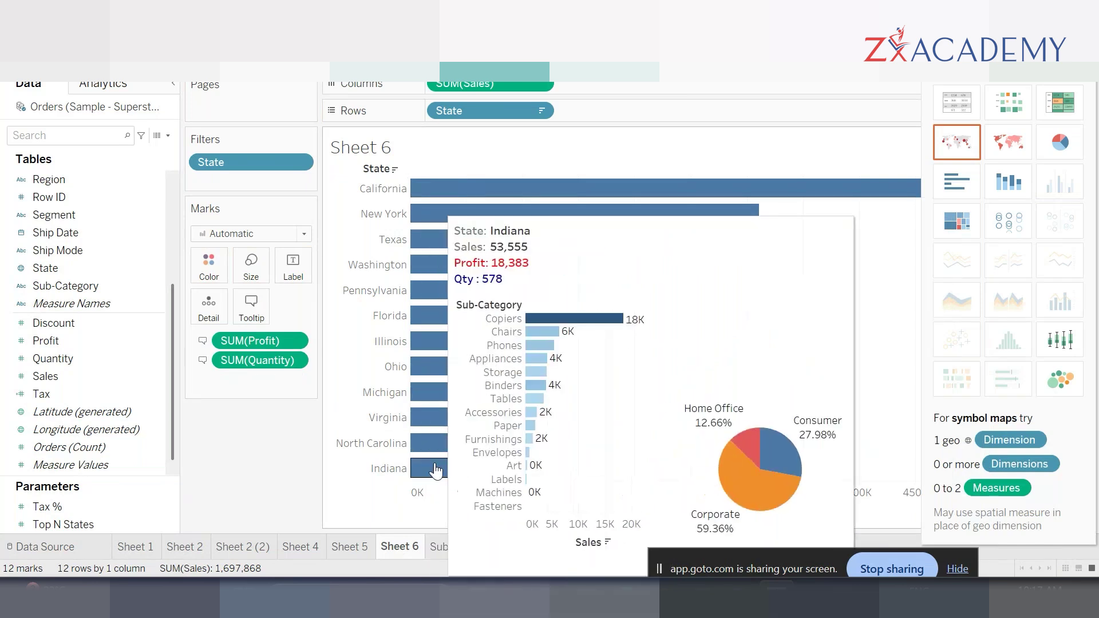
pyautogui.moveTo(514, 198)
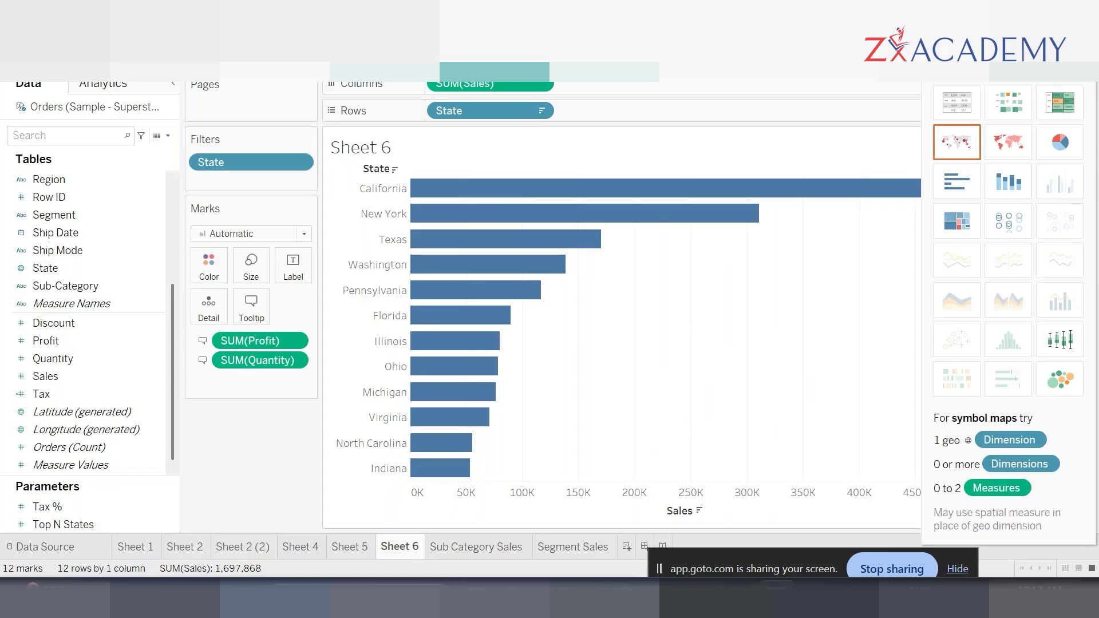
# Step: Close the Show Me chart choices, move the screen-sharing notice off the sheet tabs, and add a new worksheet after Segment Sales
pyautogui.click(1058, 56)
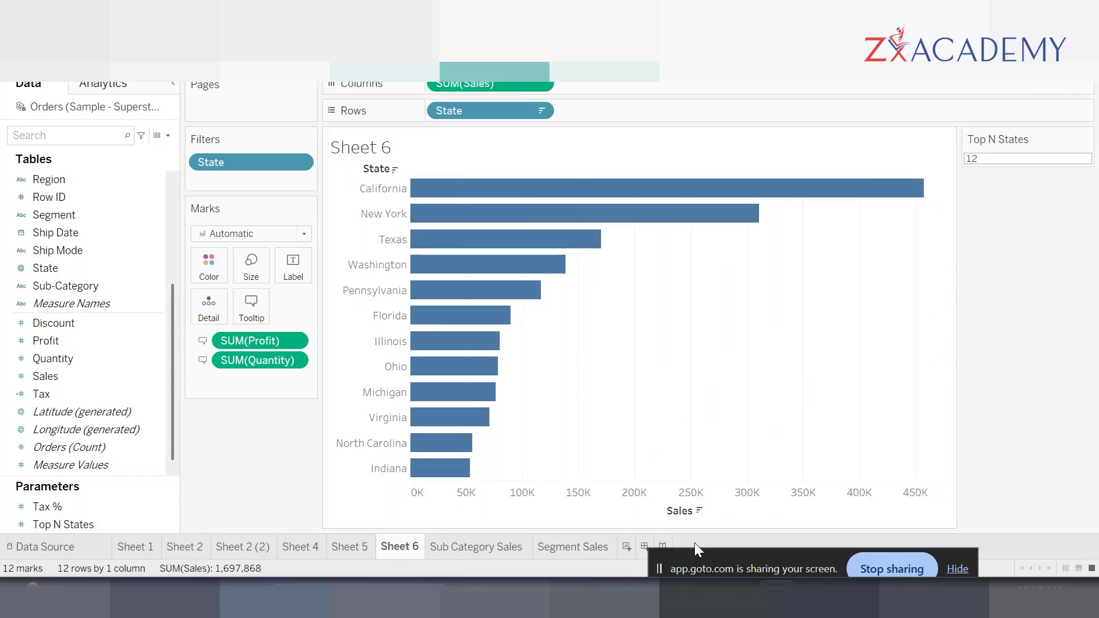
pyautogui.moveTo(734, 563); pyautogui.dragTo(971, 355)
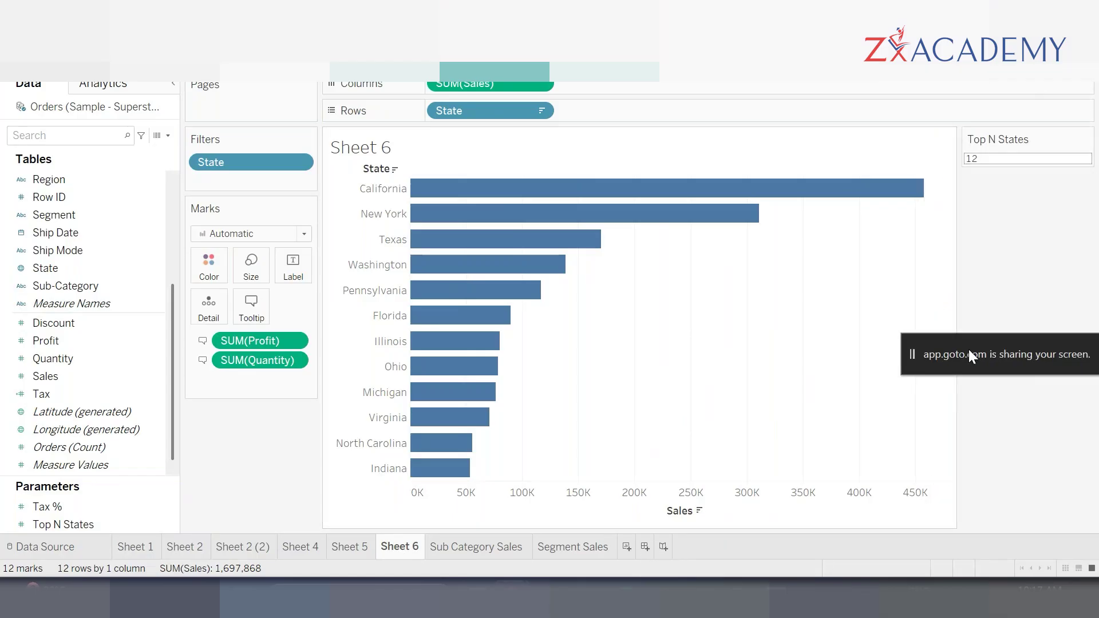
pyautogui.click(627, 547)
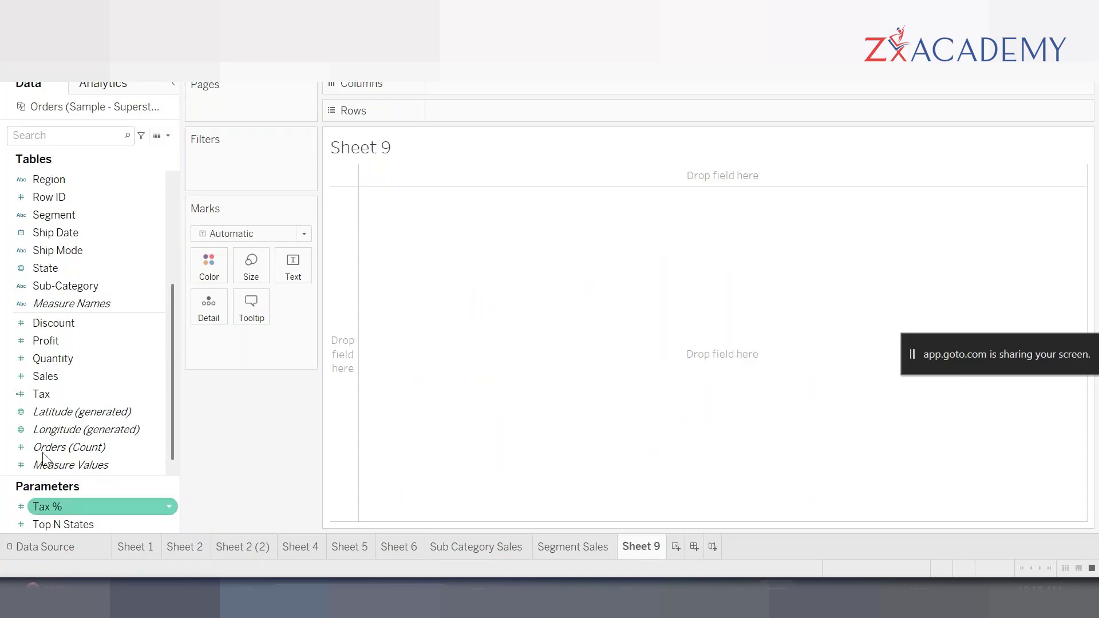
pyautogui.scroll(3, 99, 410)
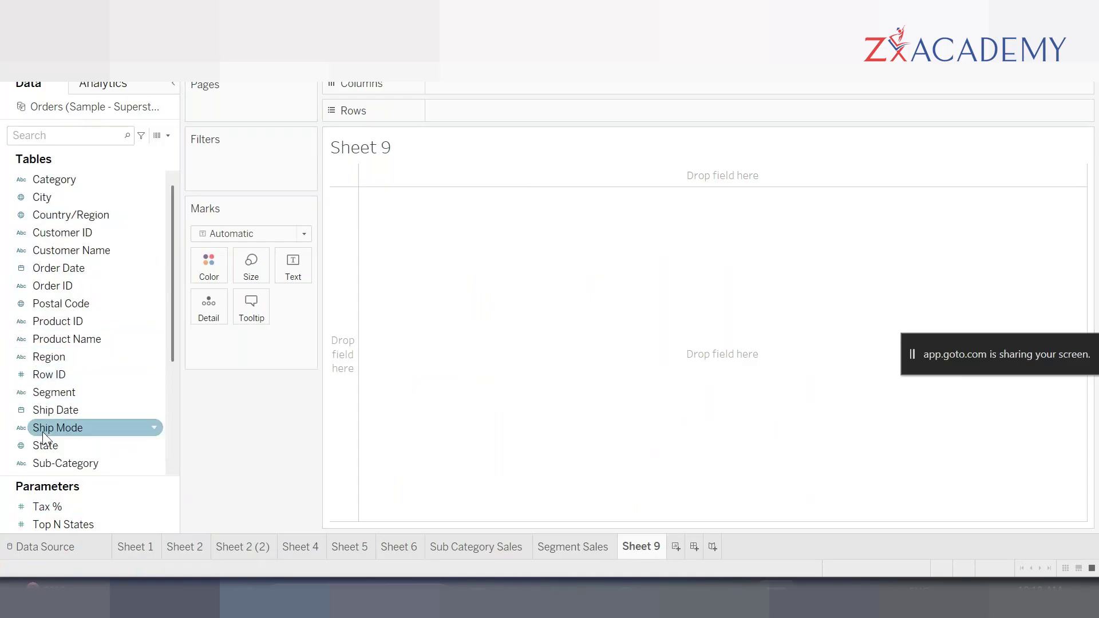
pyautogui.moveTo(67, 444); pyautogui.dragTo(293, 263)
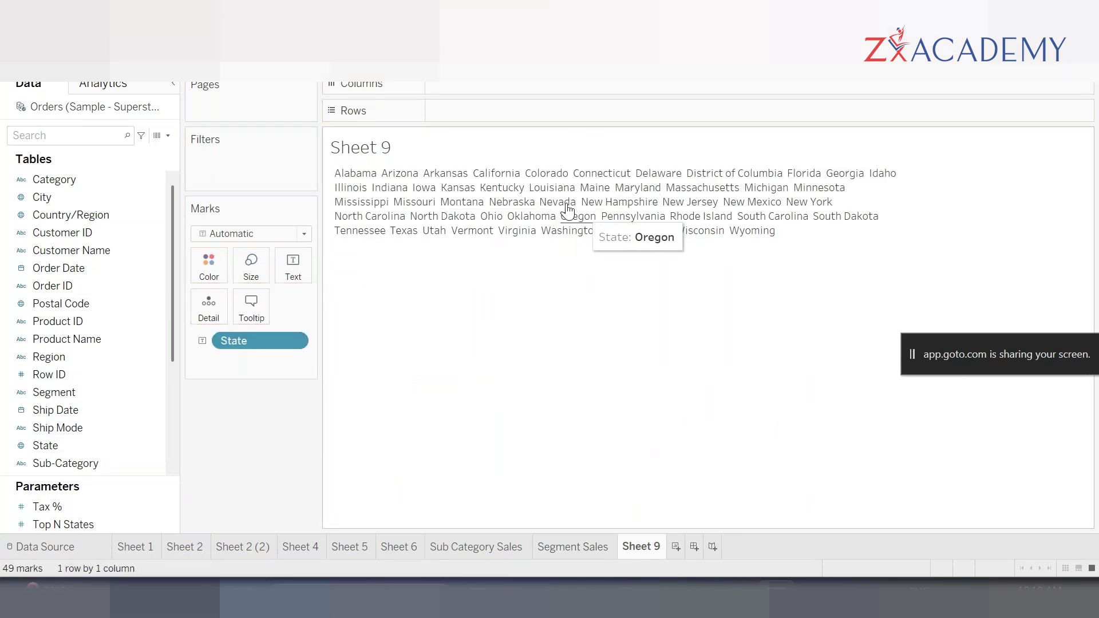
pyautogui.moveTo(246, 343); pyautogui.dragTo(259, 428)
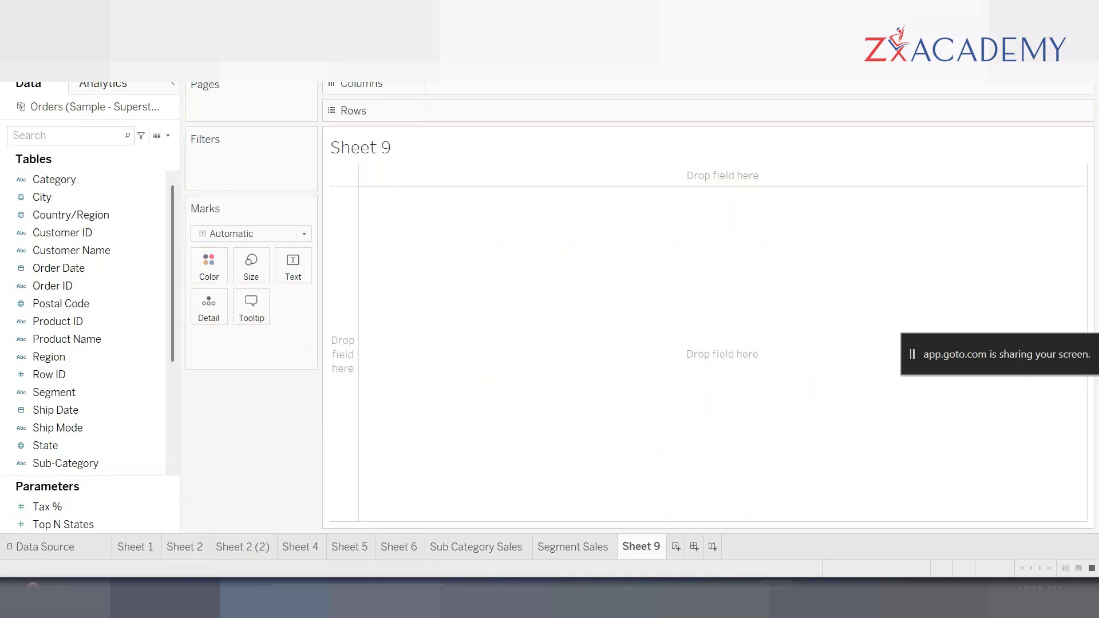
pyautogui.click(1064, 57)
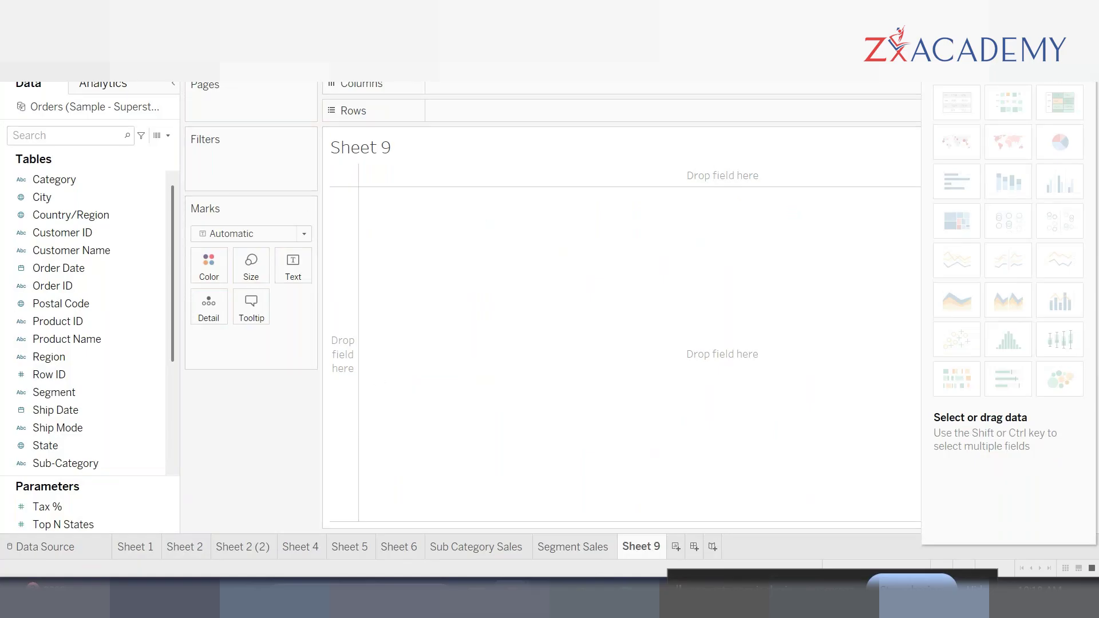
pyautogui.click(1069, 64)
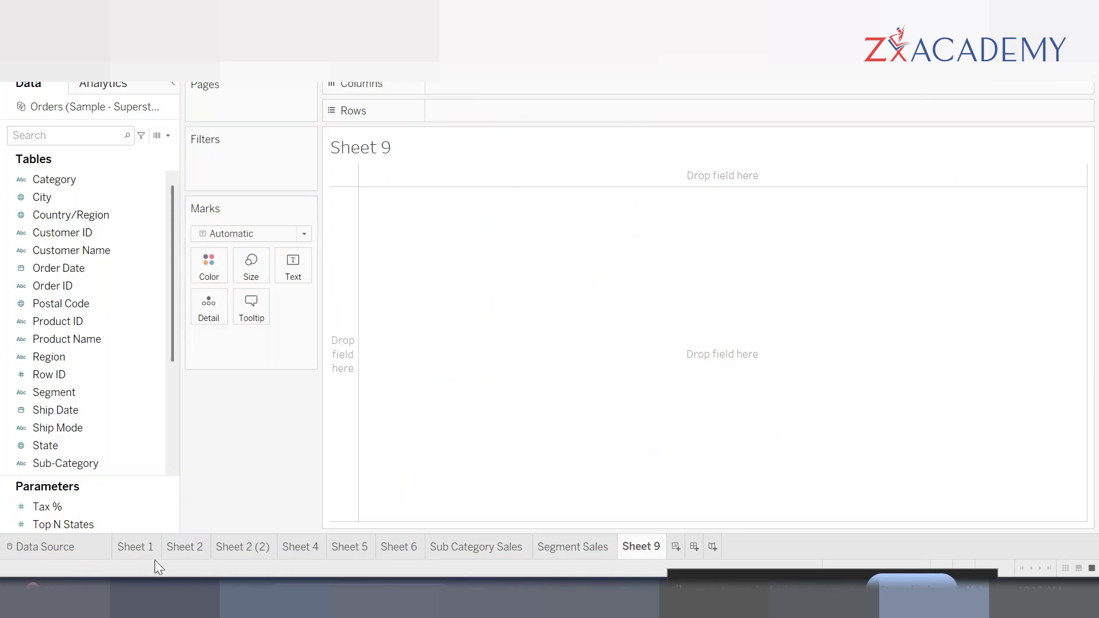
# Step: Look through Sheet 1, Sheet 2 and Sheet 2 (2) of the workbook
pyautogui.click(138, 550)
pyautogui.click(195, 550)
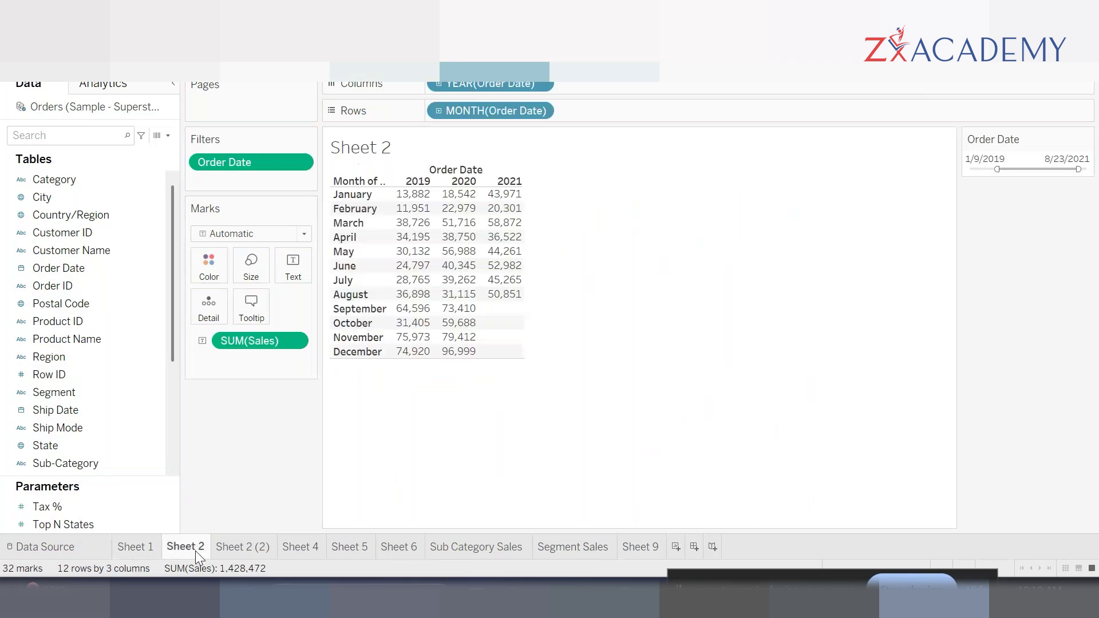
pyautogui.click(242, 548)
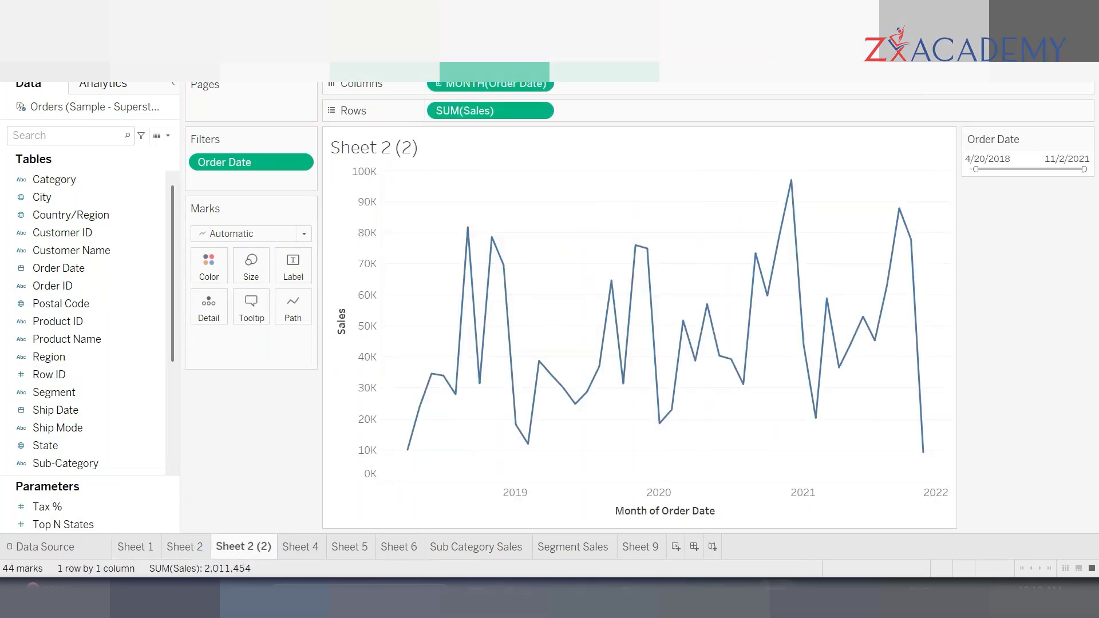
pyautogui.rightClick(776, 598)
pyautogui.click(774, 491)
pyautogui.hotkey('ctrl', 'n')
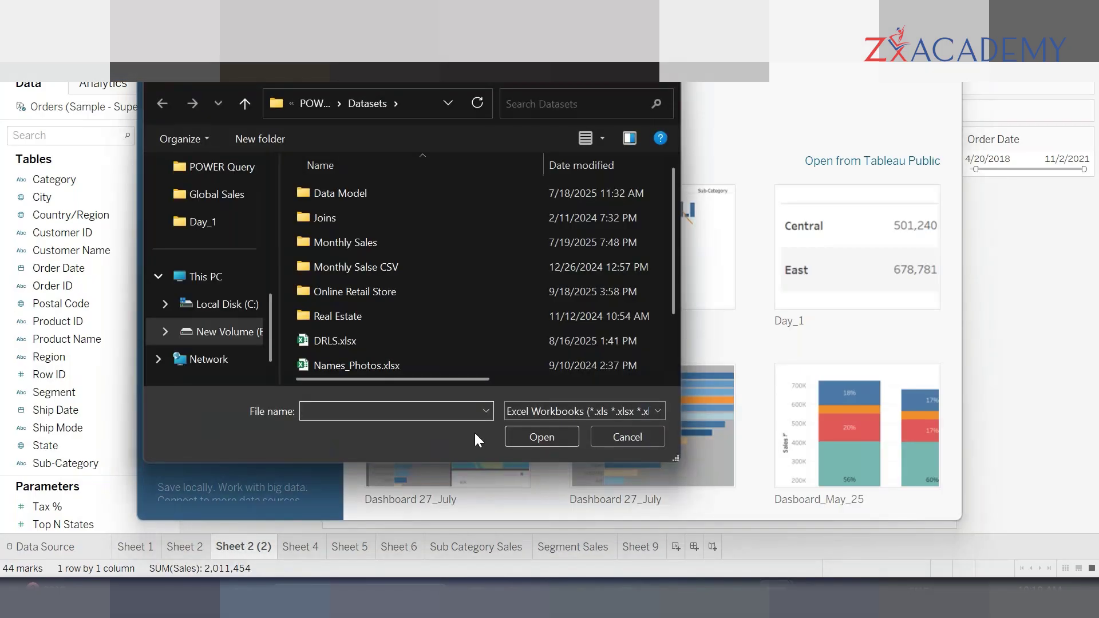
pyautogui.scroll(-1, 435, 343)
pyautogui.click(387, 337)
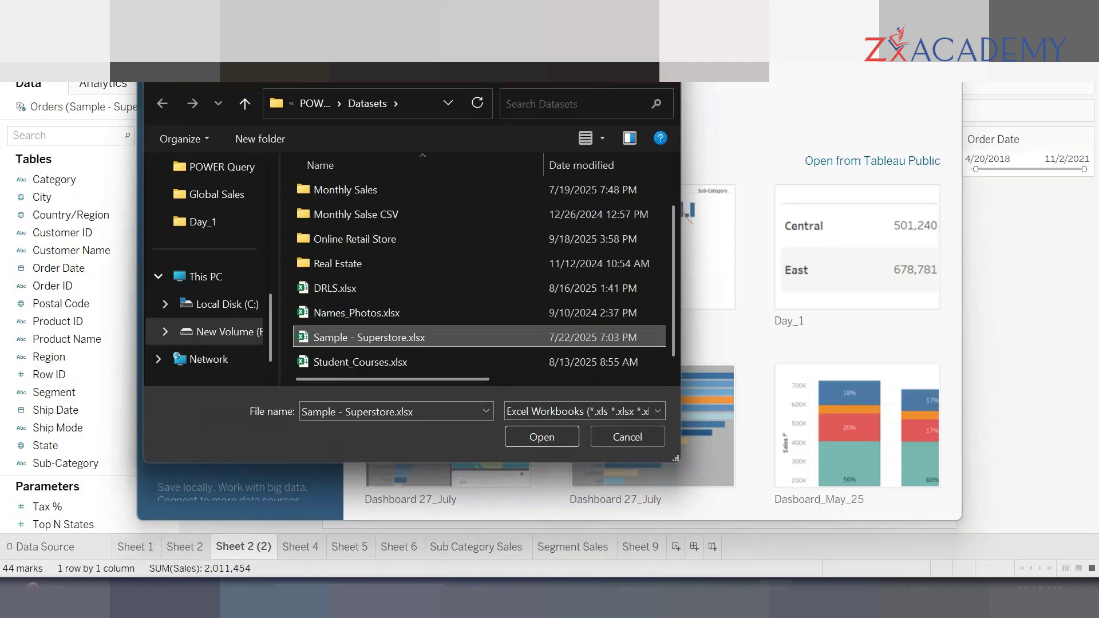
pyautogui.click(664, 64)
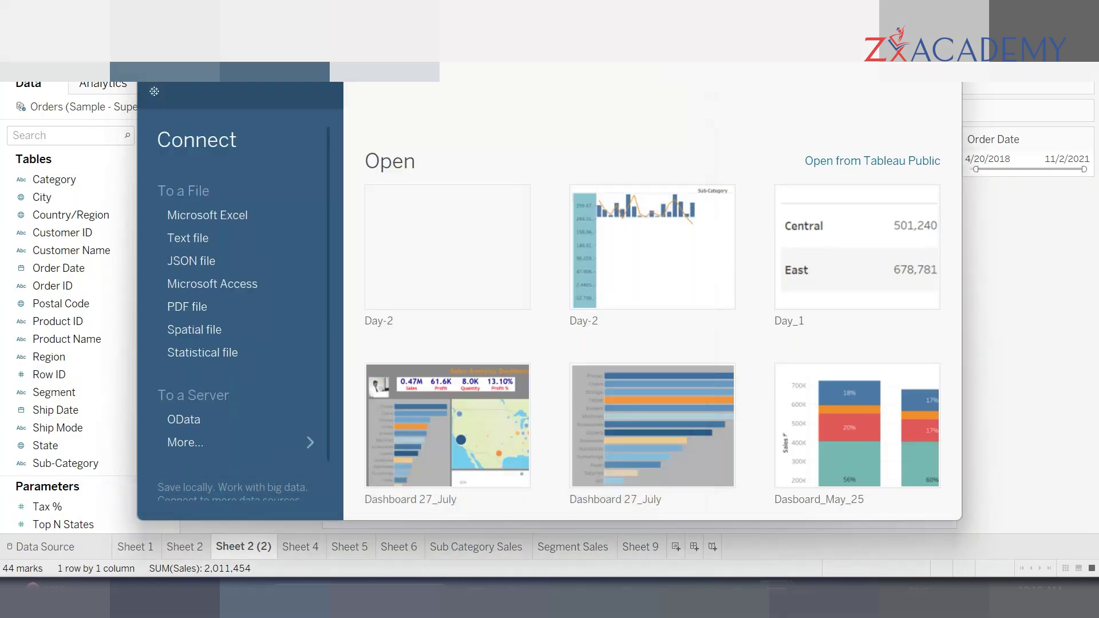
pyautogui.moveTo(716, 47); pyautogui.dragTo(571, 70)
pyautogui.click(798, 73)
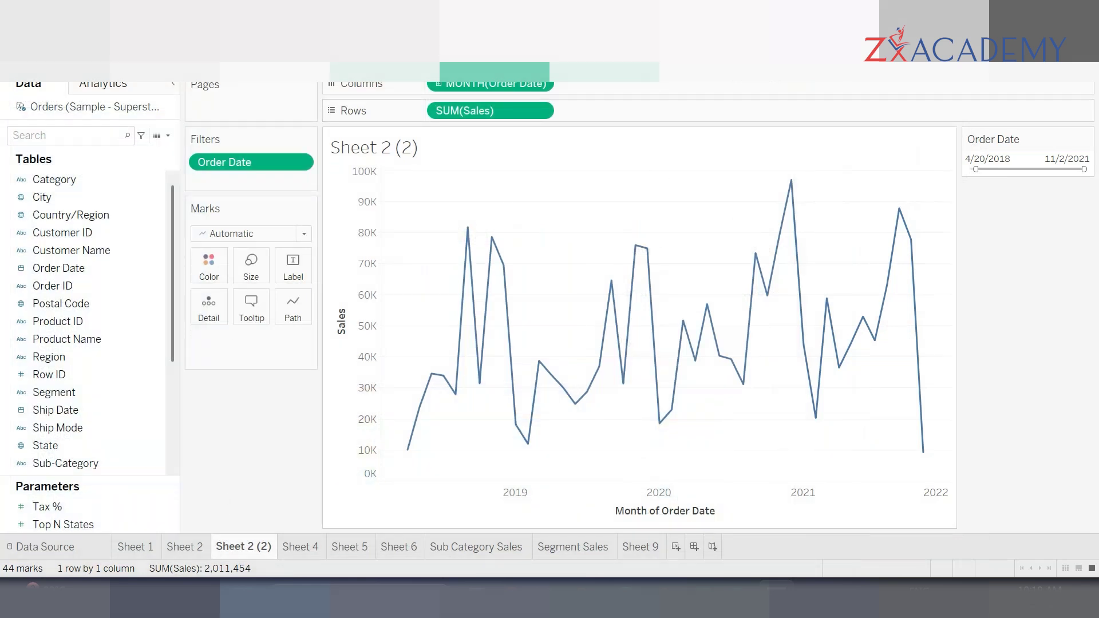
# Step: Close the Tableau Public workbook without saving its changes
pyautogui.click(1039, 8)
pyautogui.click(892, 181)
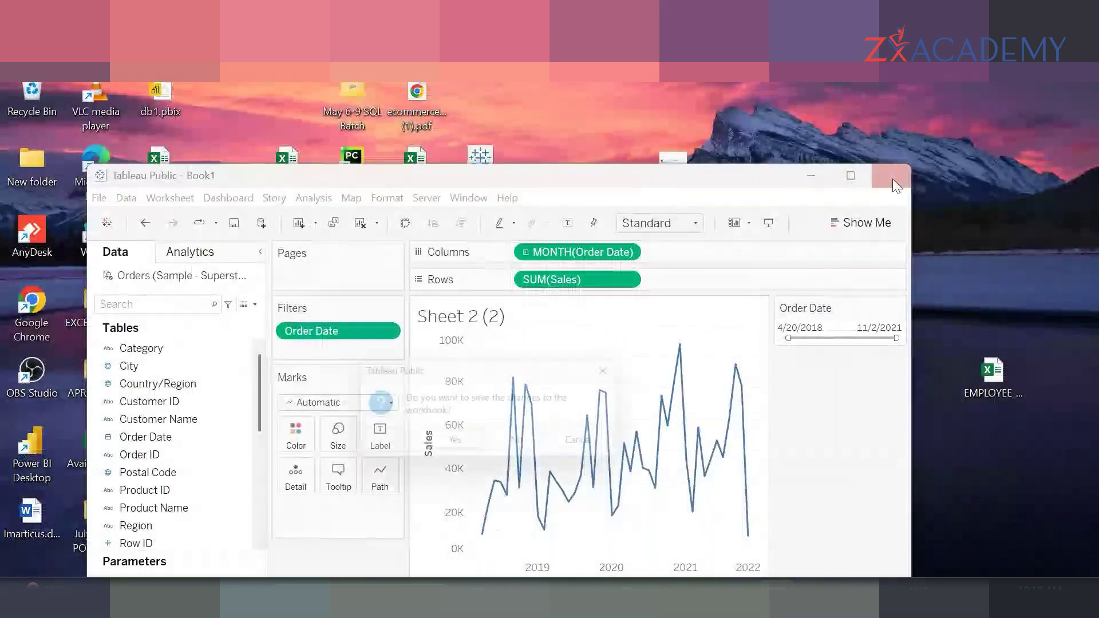
pyautogui.click(523, 447)
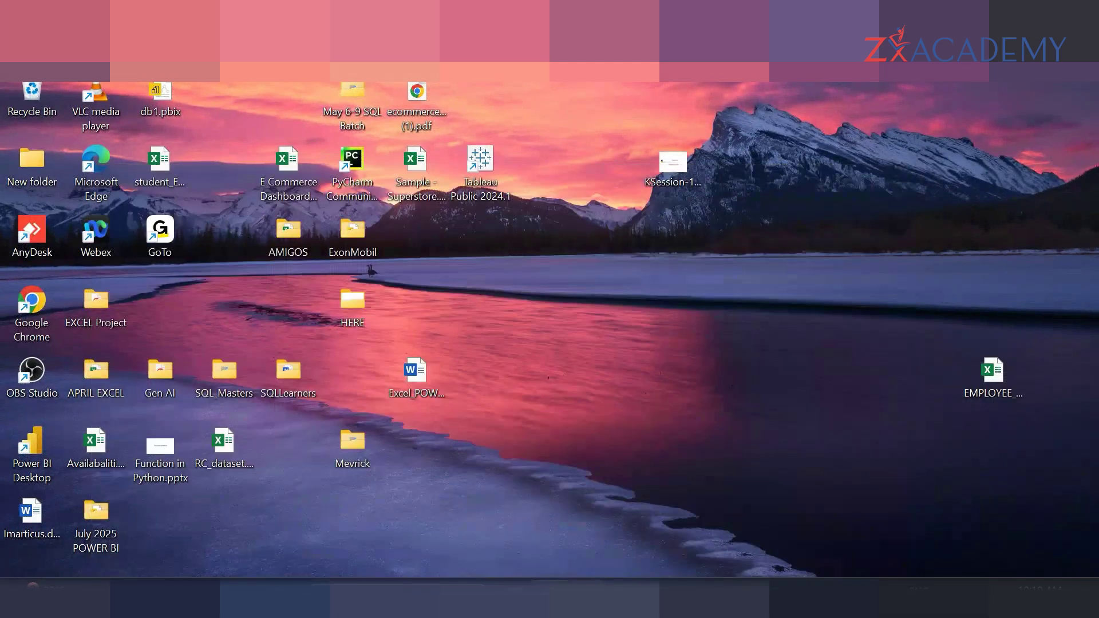
# Step: Switch to File Explorer, maximize it, and open the POWER BI folder on New Volume (E:)
pyautogui.click(636, 589)
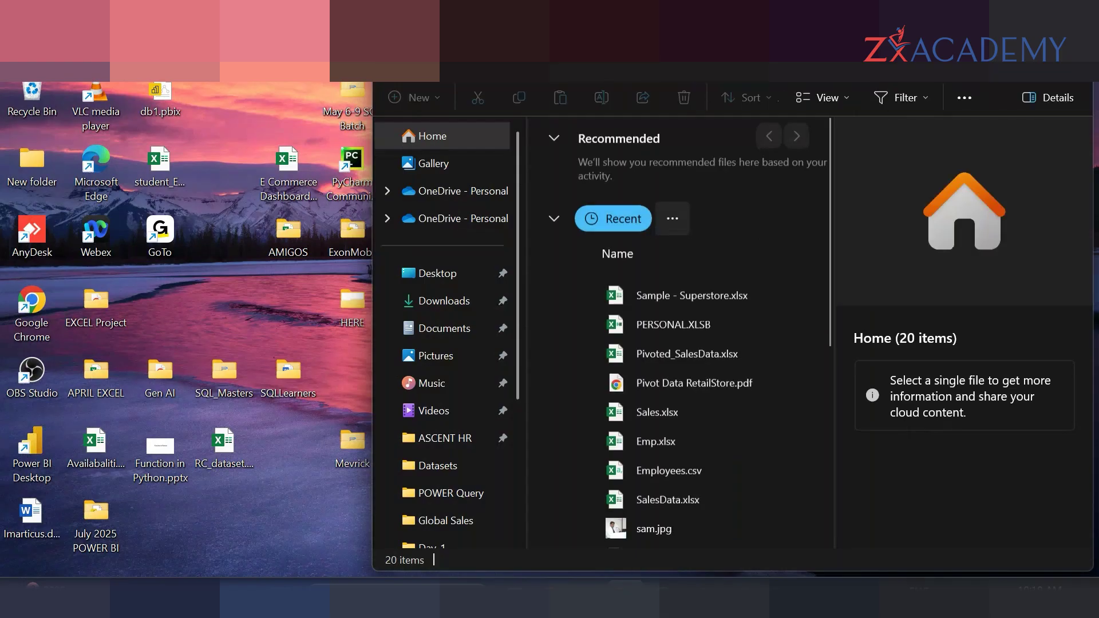
pyautogui.press('super+Up')
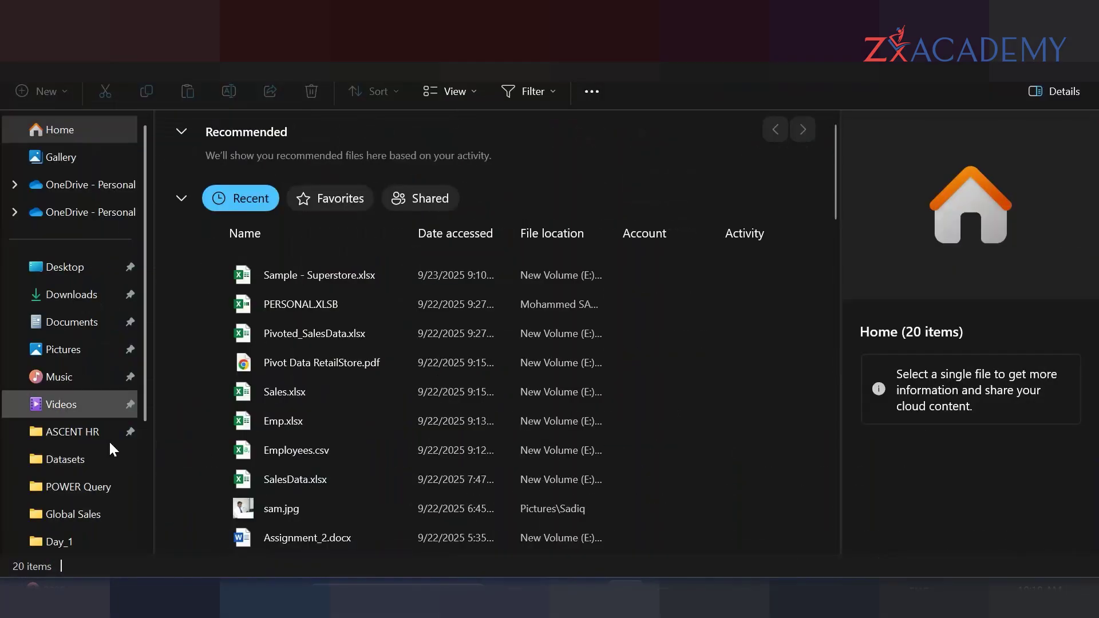
pyautogui.scroll(-3, 108, 440)
pyautogui.click(101, 481)
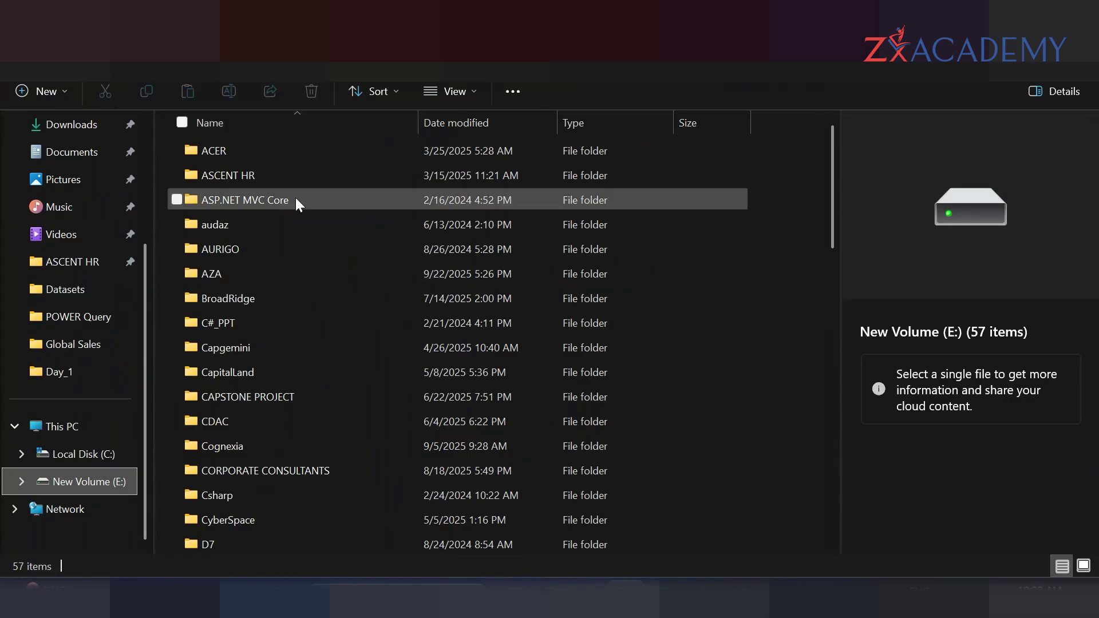
pyautogui.scroll(-6, 270, 321)
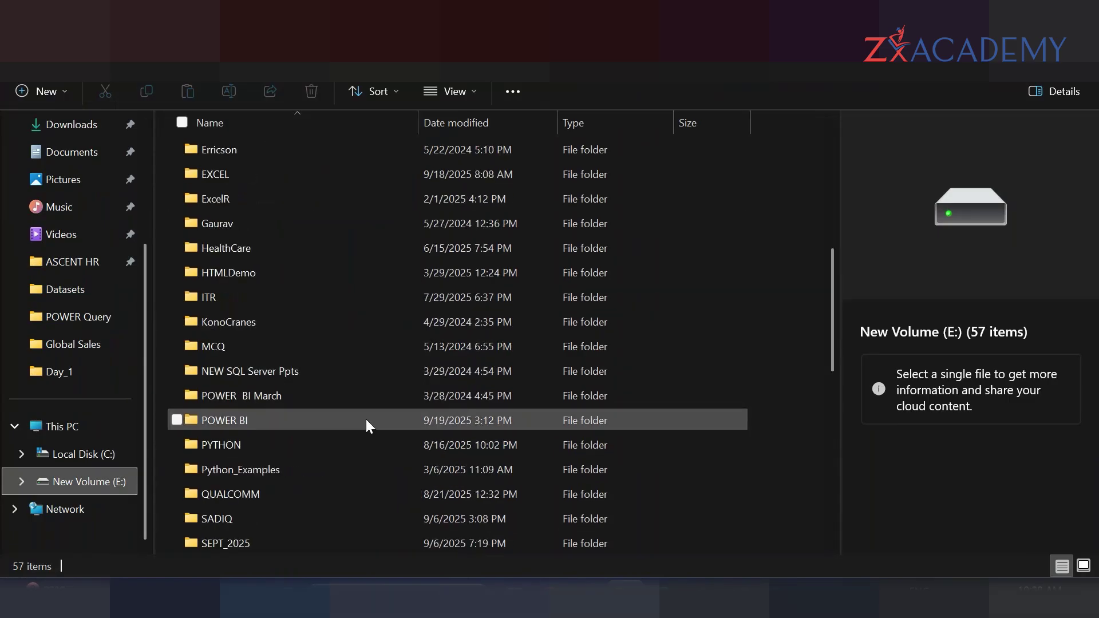
pyautogui.click(296, 429)
pyautogui.doubleClick(294, 426)
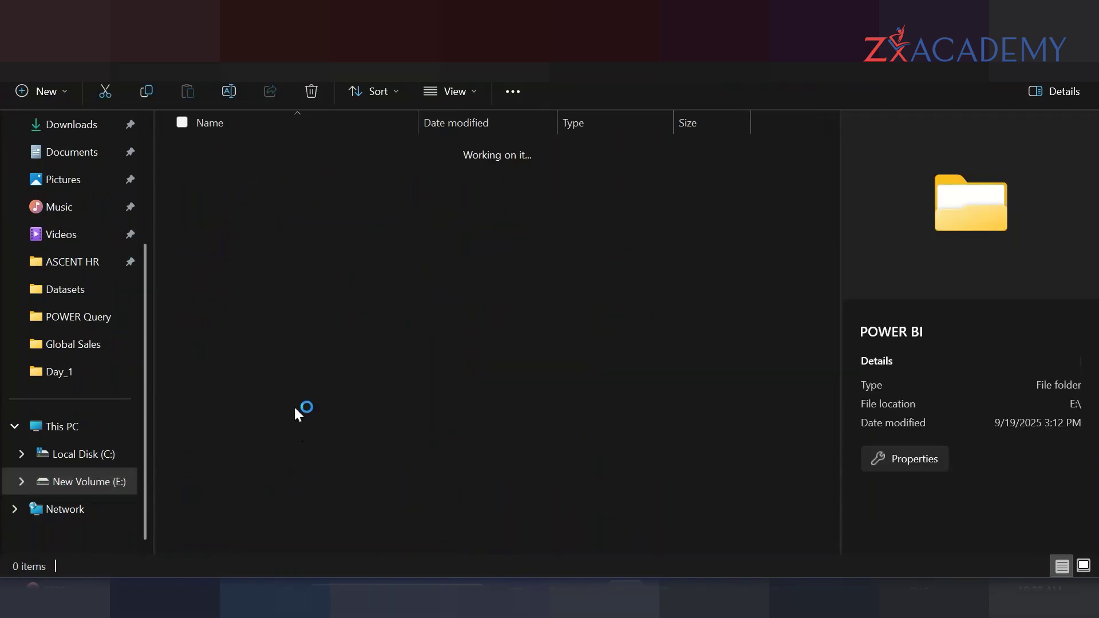
# Step: Open Online Retail Sales.xlsx in Excel from the Online Retail Store folder under Datasets, and dismiss the document recovery list
pyautogui.doubleClick(259, 174)
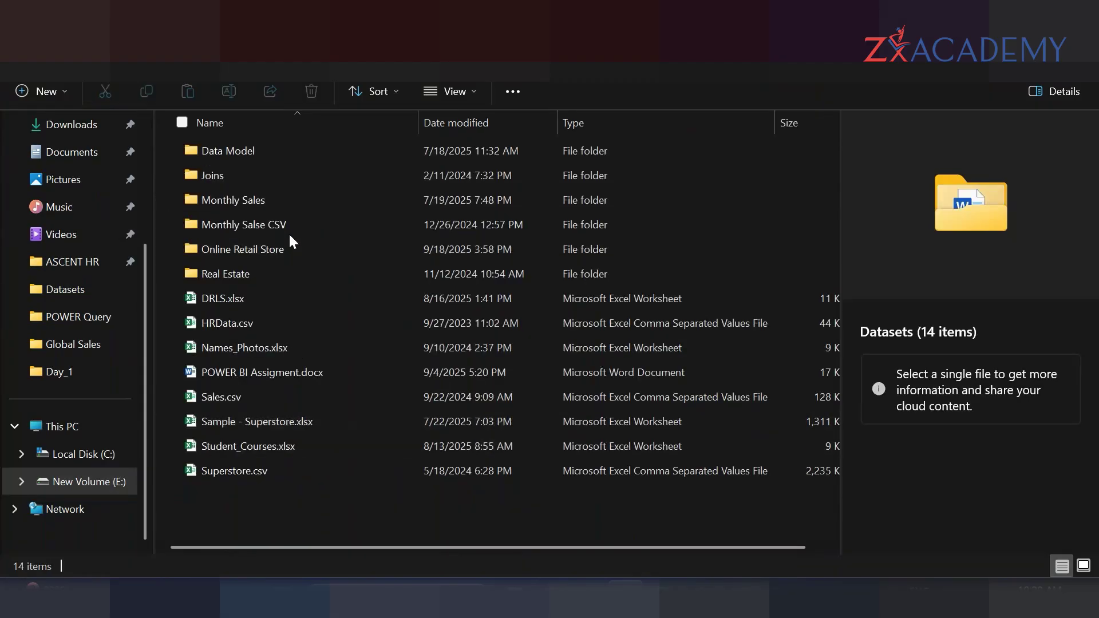
pyautogui.doubleClick(297, 250)
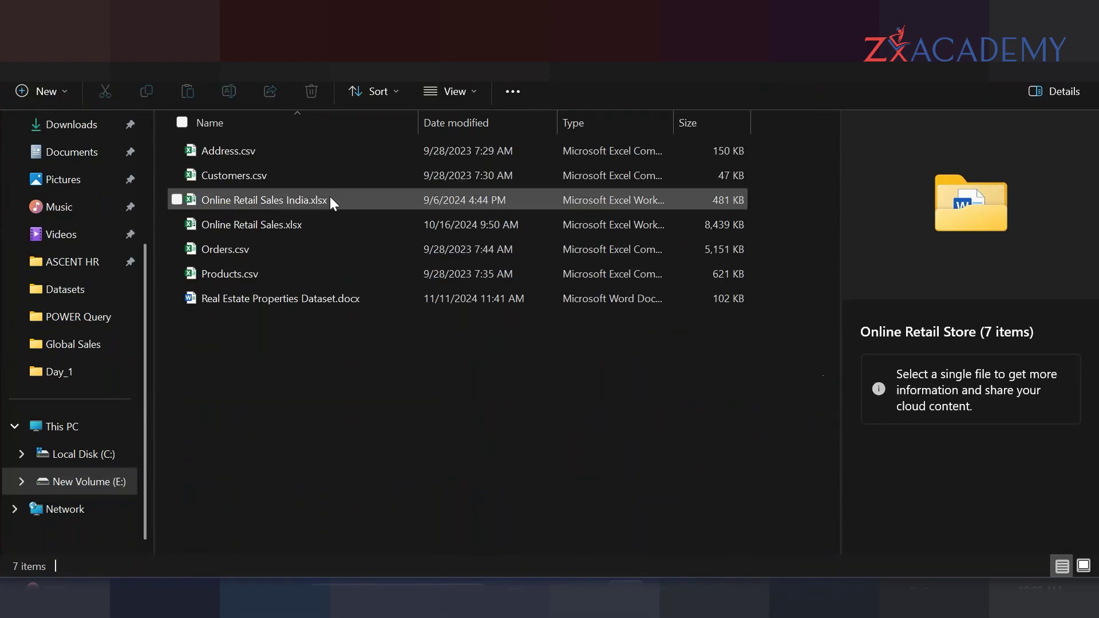
pyautogui.click(303, 225)
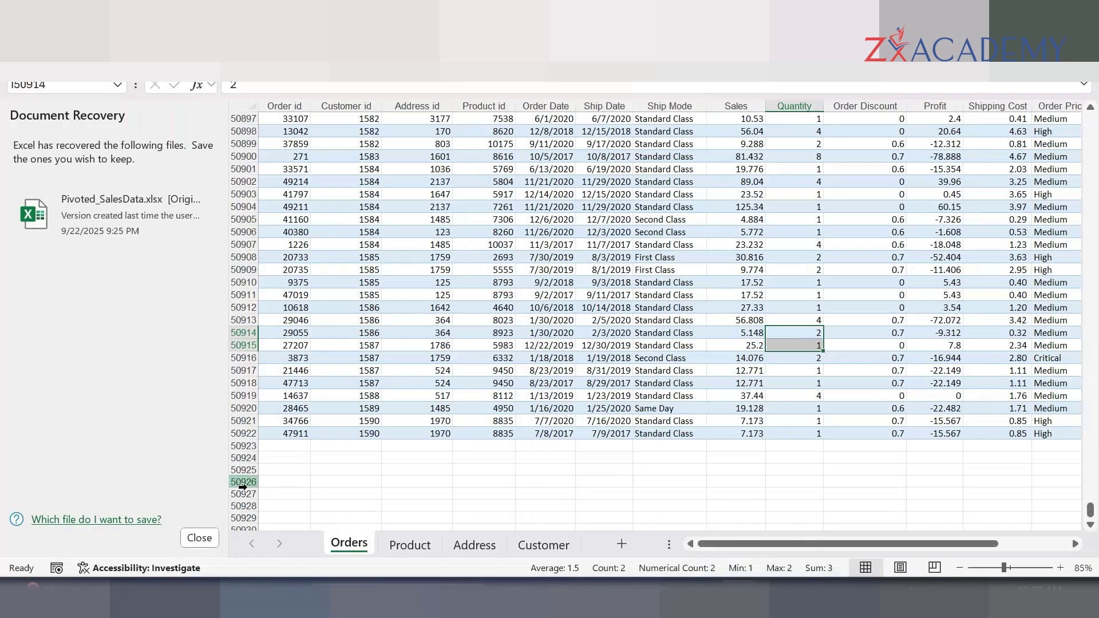
pyautogui.click(199, 538)
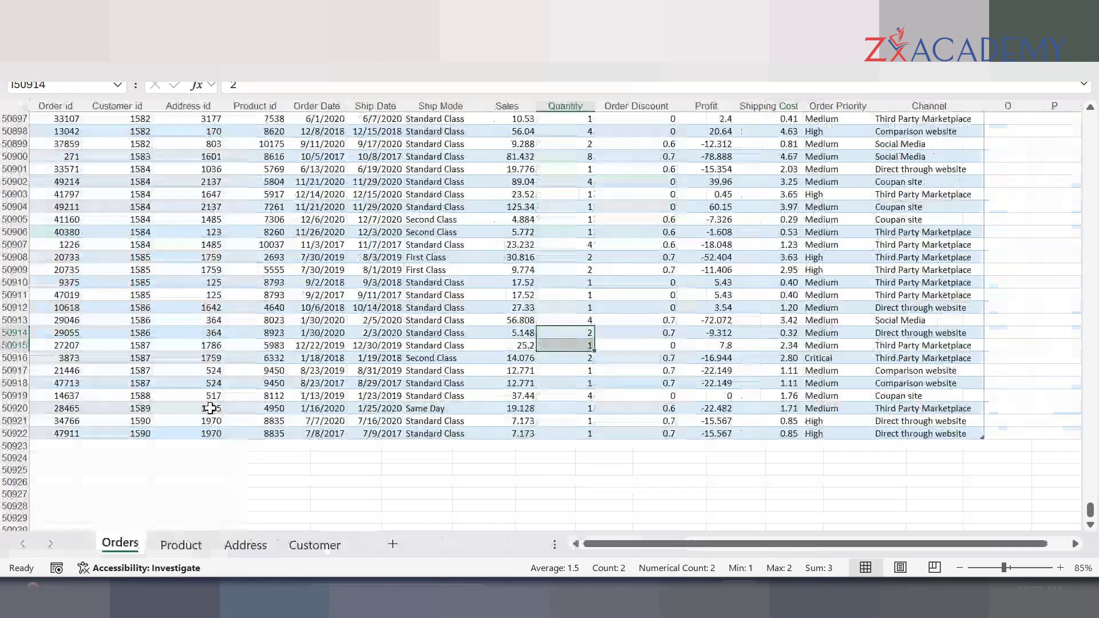
# Step: Examine the records on the Orders, Product and Address sheets, highlighting a block of rows on each
pyautogui.moveTo(973, 435); pyautogui.dragTo(52, 131)
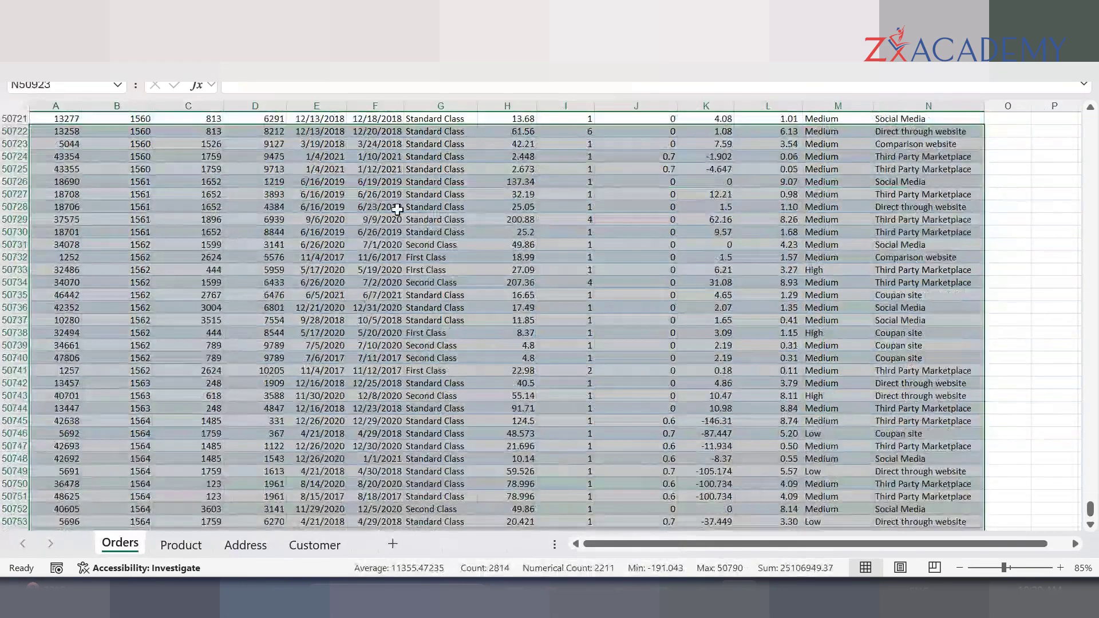
pyautogui.click(447, 156)
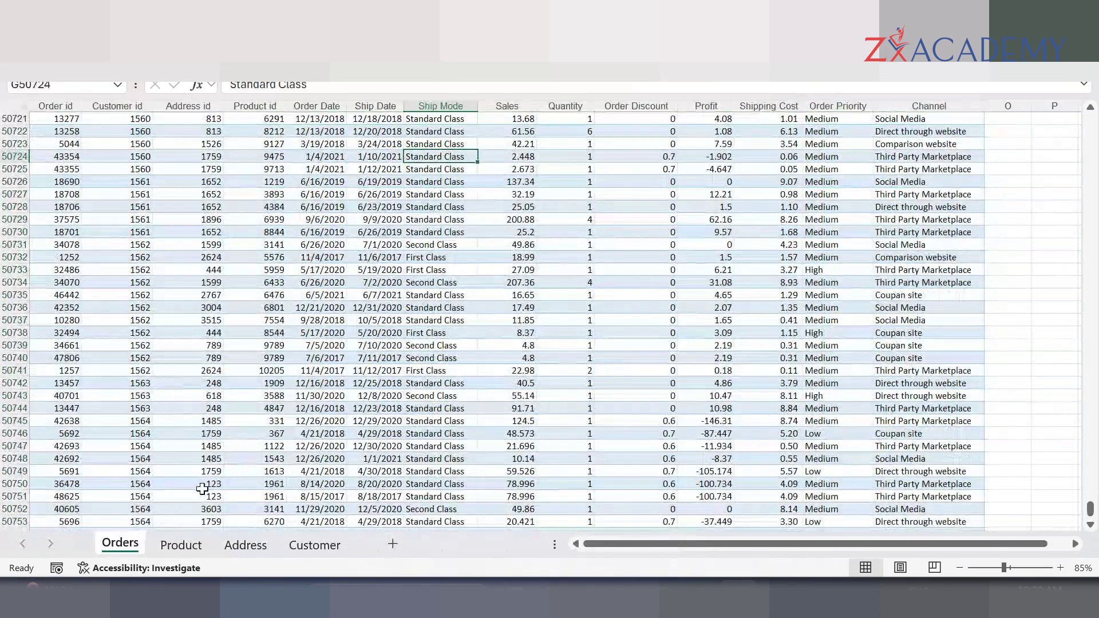
pyautogui.click(180, 545)
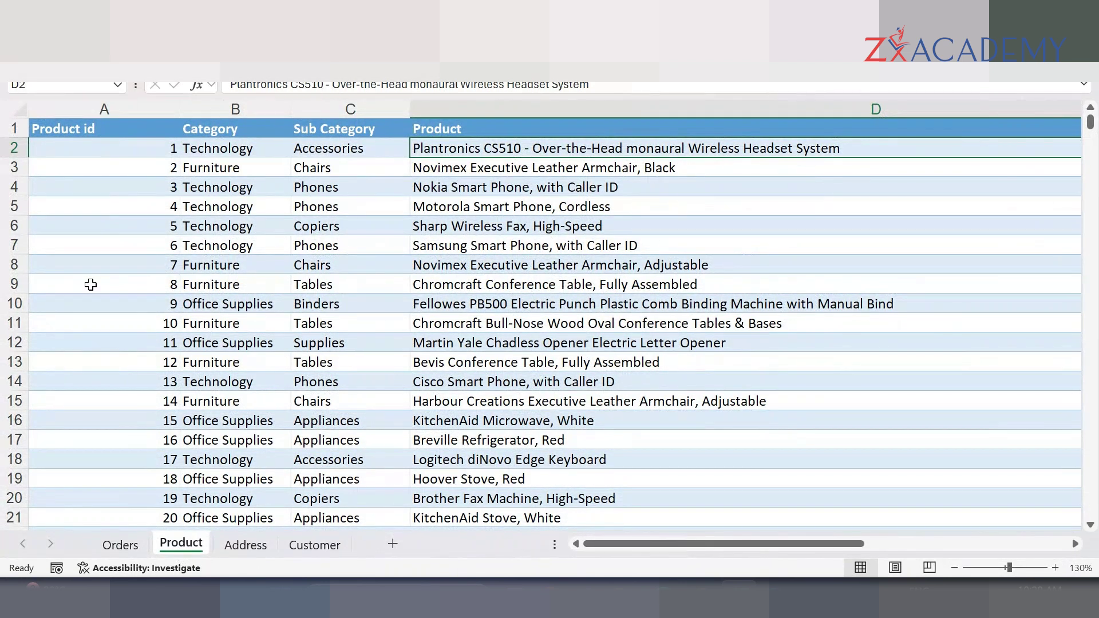
pyautogui.click(118, 198)
pyautogui.moveTo(118, 198); pyautogui.dragTo(1072, 417)
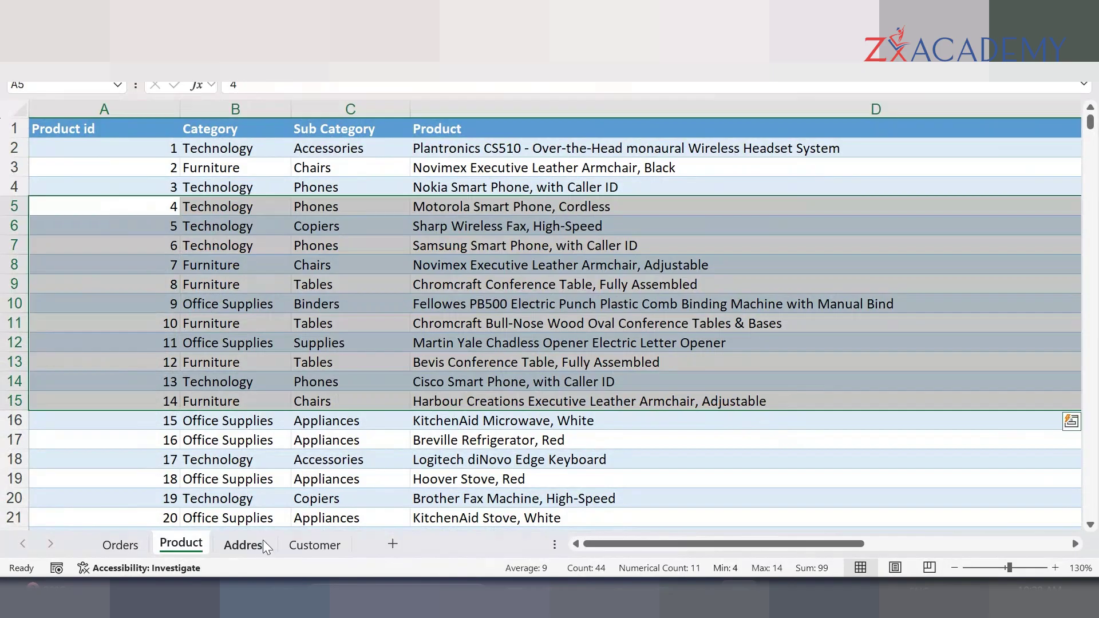
pyautogui.click(246, 545)
pyautogui.moveTo(37, 143); pyautogui.dragTo(74, 309)
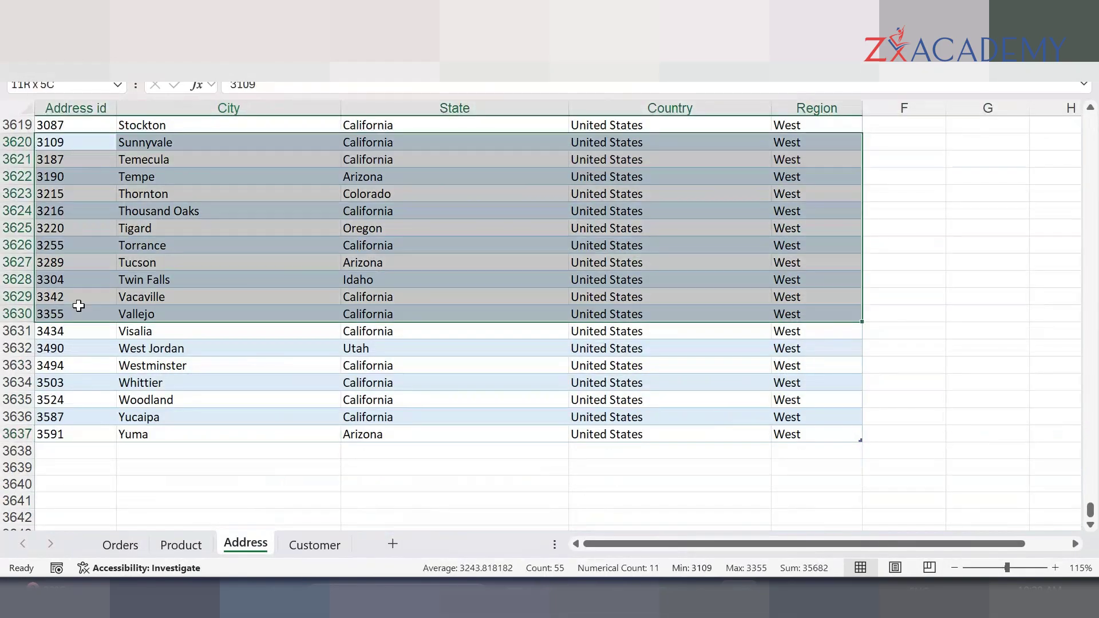
# Step: Examine the Customer sheet's ID, name and segment columns, highlighting sample rows, and reduce its zoom to 140%
pyautogui.click(335, 553)
pyautogui.moveTo(135, 184); pyautogui.dragTo(503, 230)
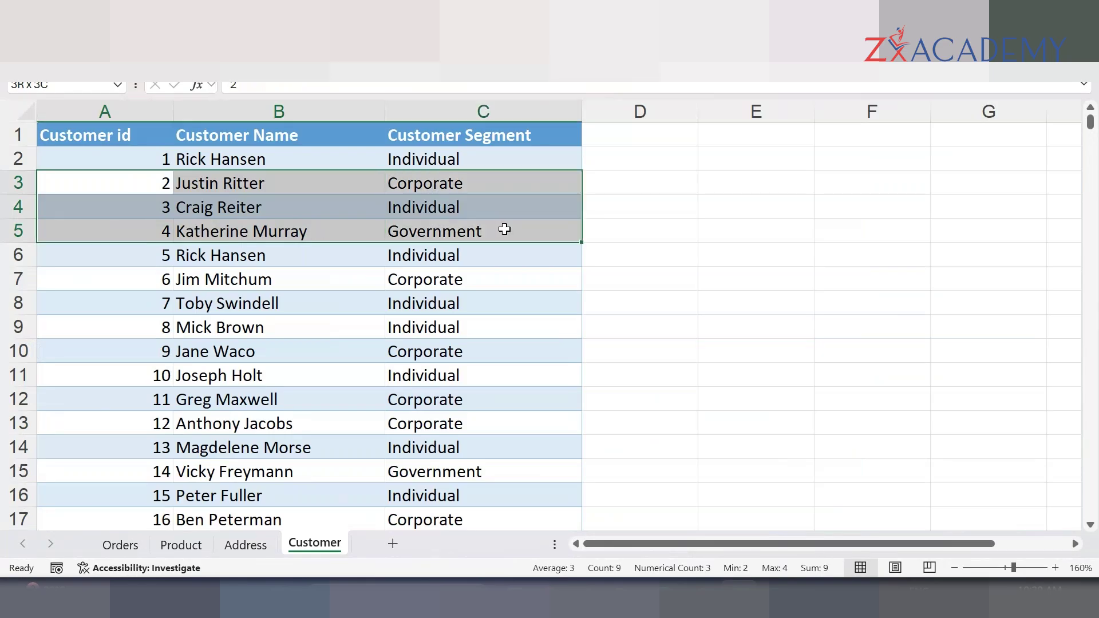
pyautogui.moveTo(509, 225); pyautogui.dragTo(422, 184)
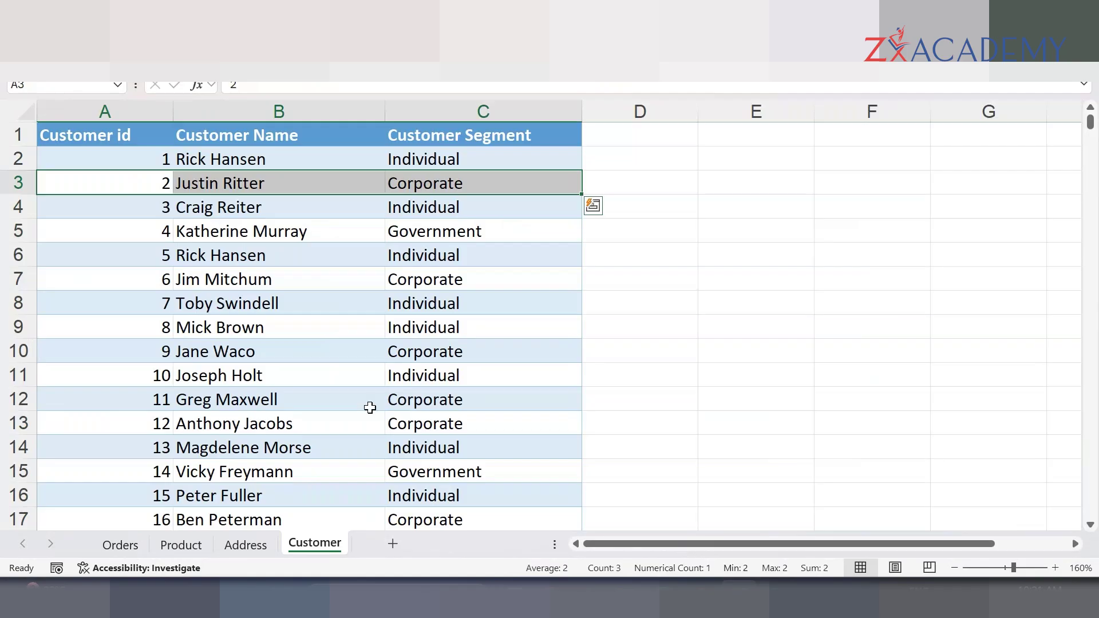
pyautogui.scroll(-3, 350, 380)
pyautogui.scroll(-2, 350, 380)
pyautogui.scroll(5, 348, 370)
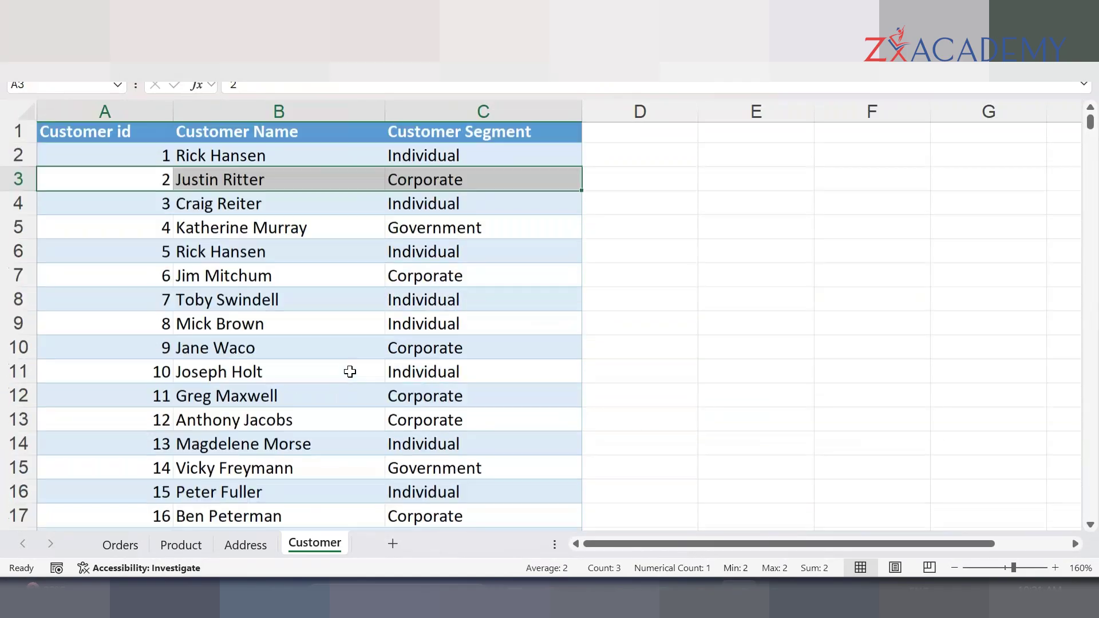
pyautogui.click(952, 567)
pyautogui.click(952, 567)
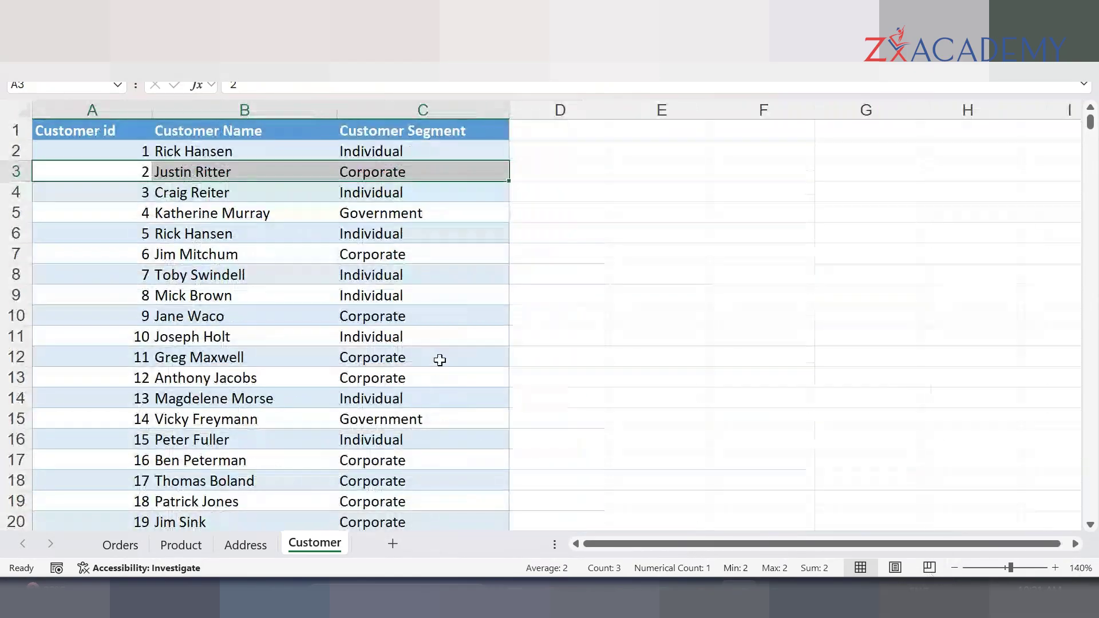
# Step: Highlight the Sales column on the Orders sheet and several Customer Segment values on the Customer sheet to relate the two tables
pyautogui.click(120, 545)
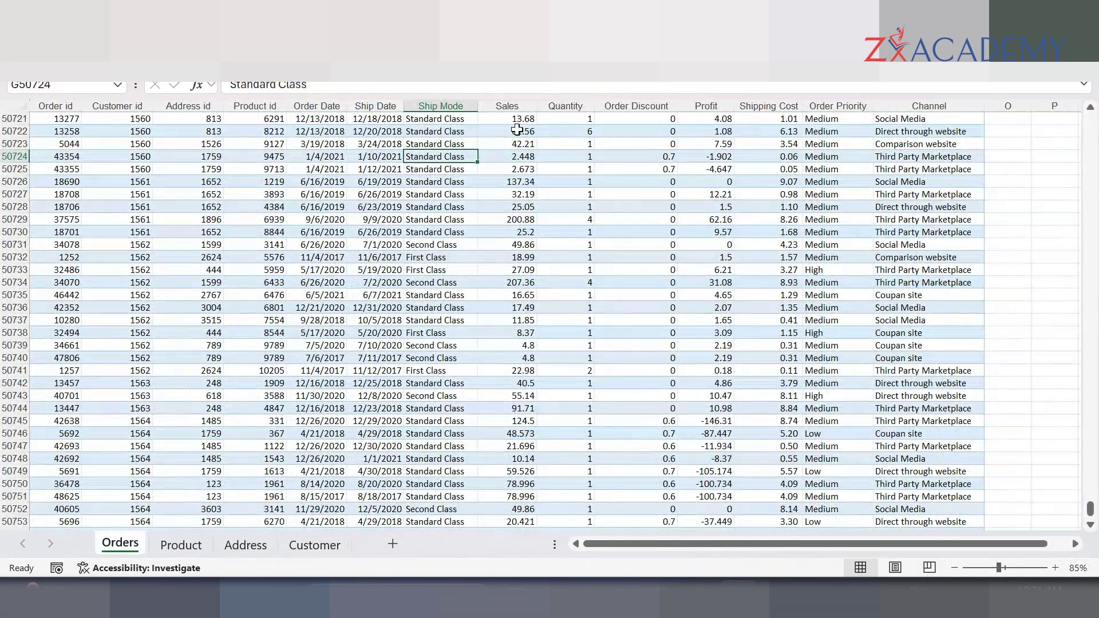
pyautogui.click(517, 103)
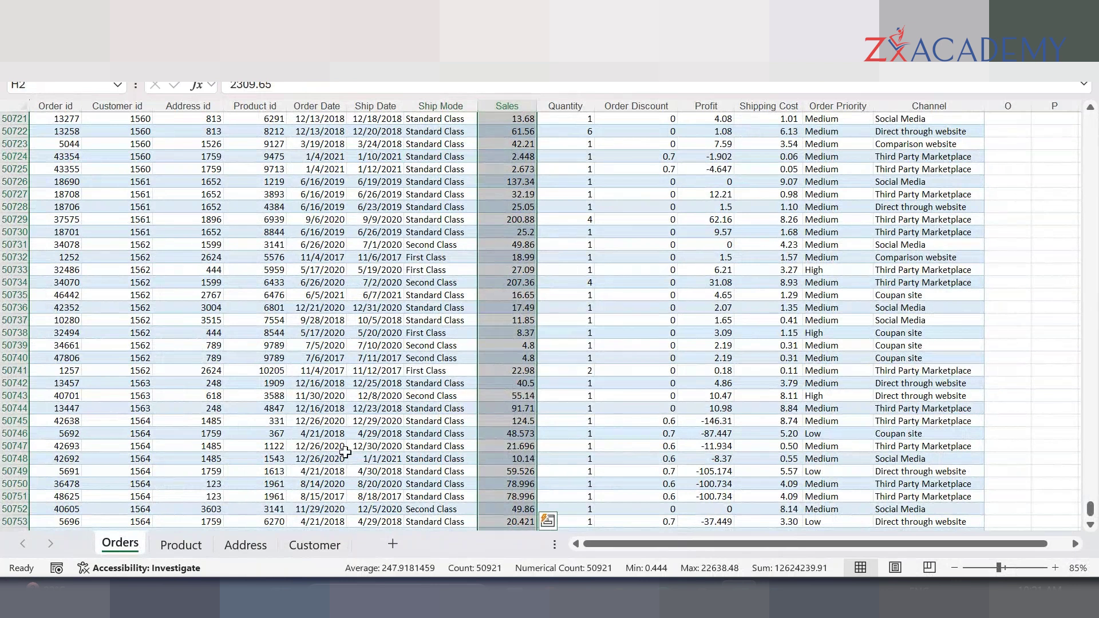
pyautogui.click(317, 547)
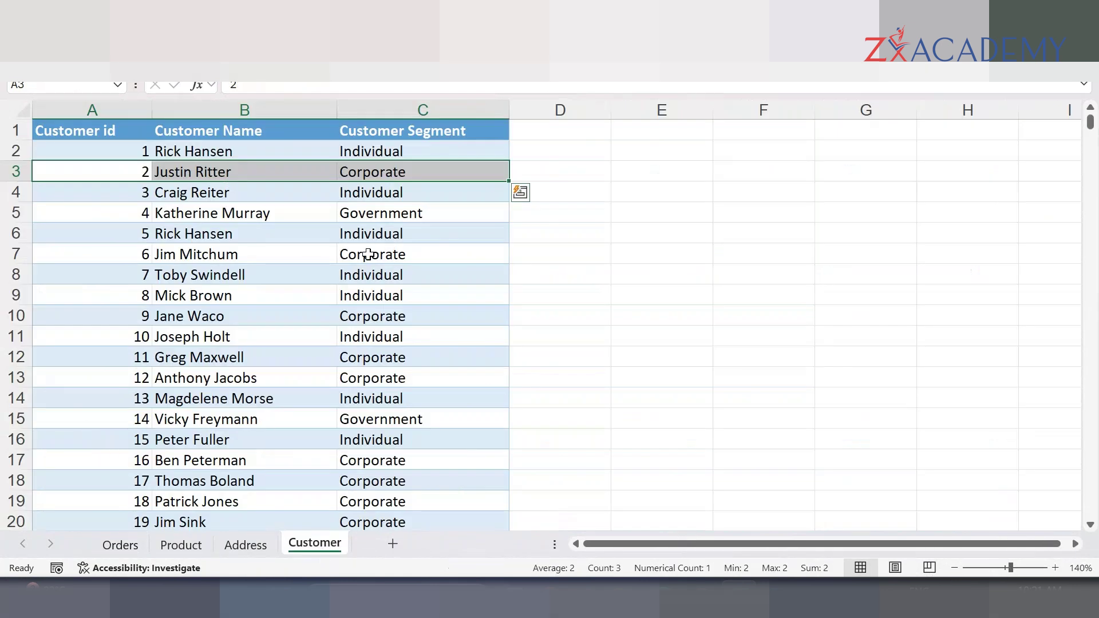
pyautogui.moveTo(366, 254); pyautogui.dragTo(366, 316)
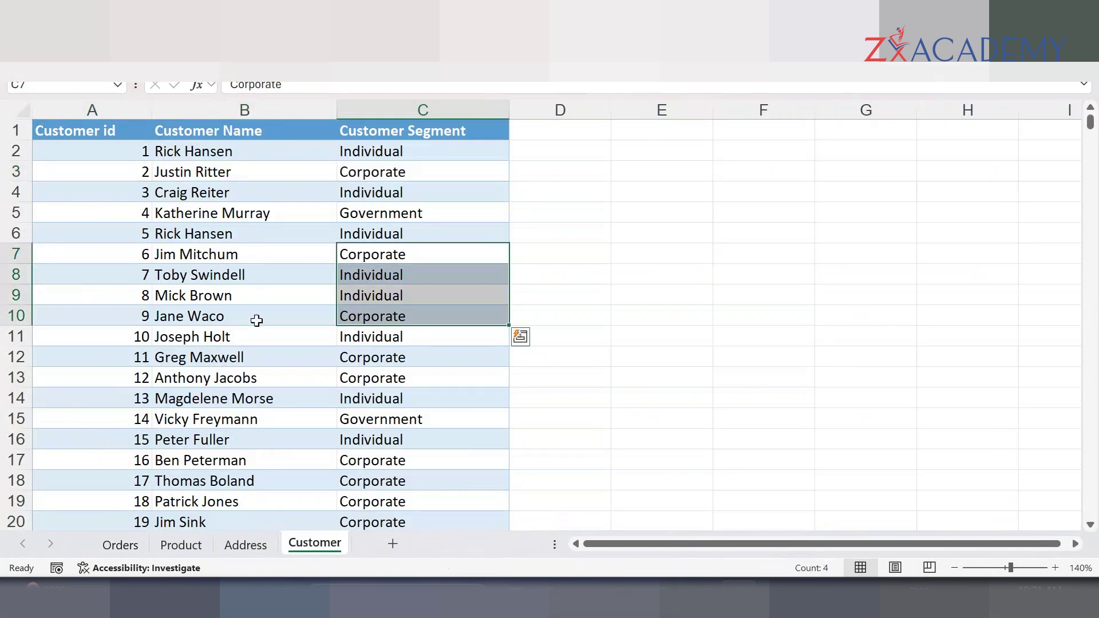
# Step: Highlight the ID column on the Customer and Address sheets, then the Address id column and several Sales values on Orders
pyautogui.click(63, 120)
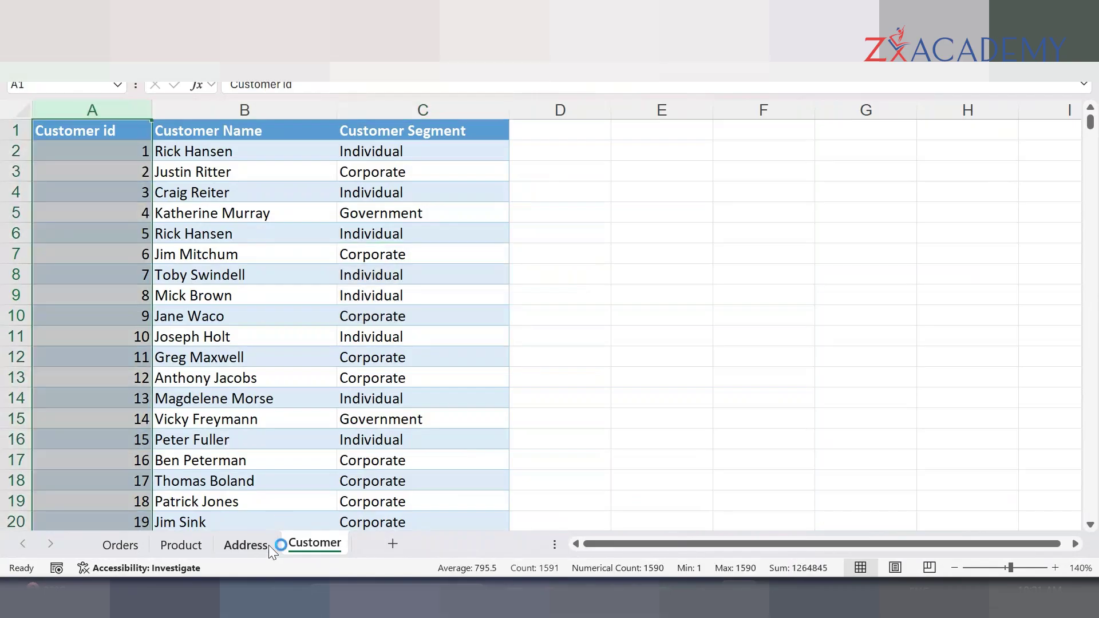
pyautogui.click(234, 545)
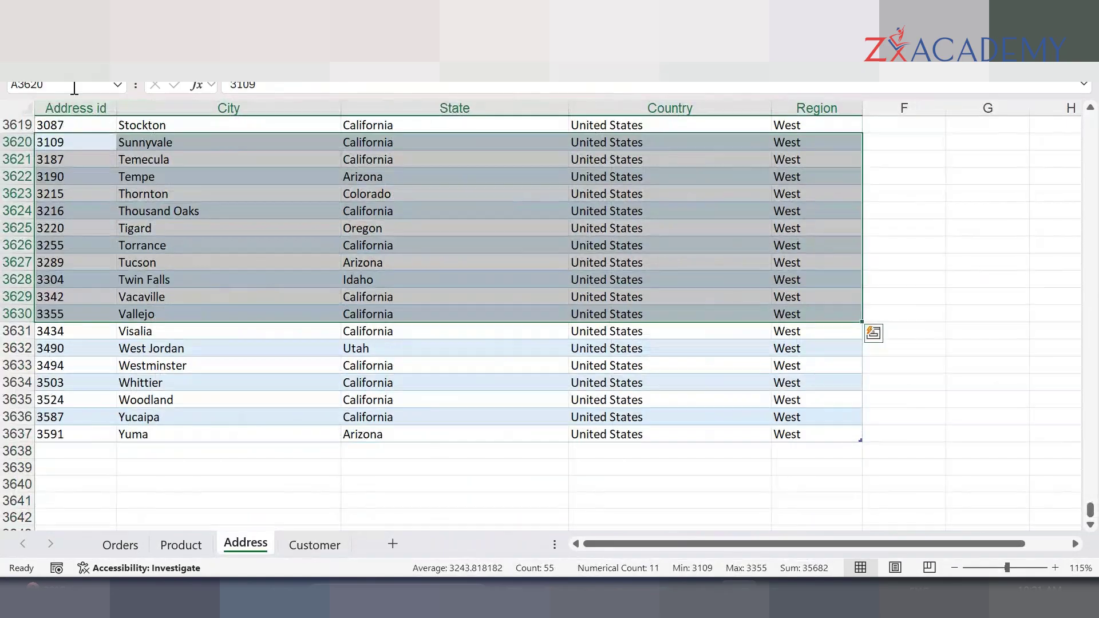
pyautogui.click(75, 107)
pyautogui.click(122, 543)
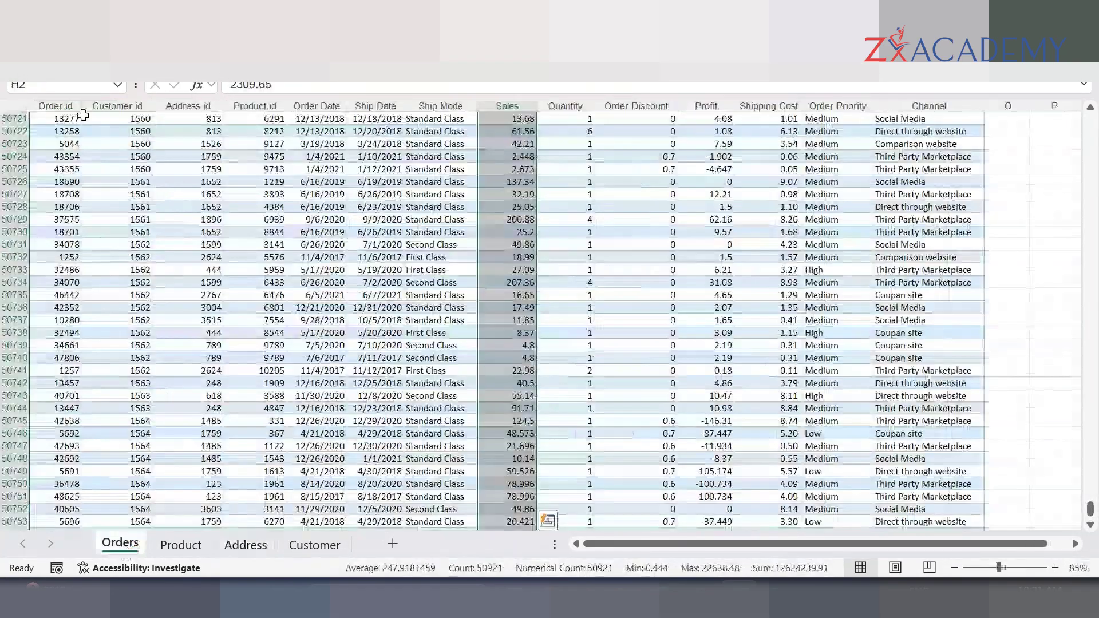
pyautogui.click(201, 101)
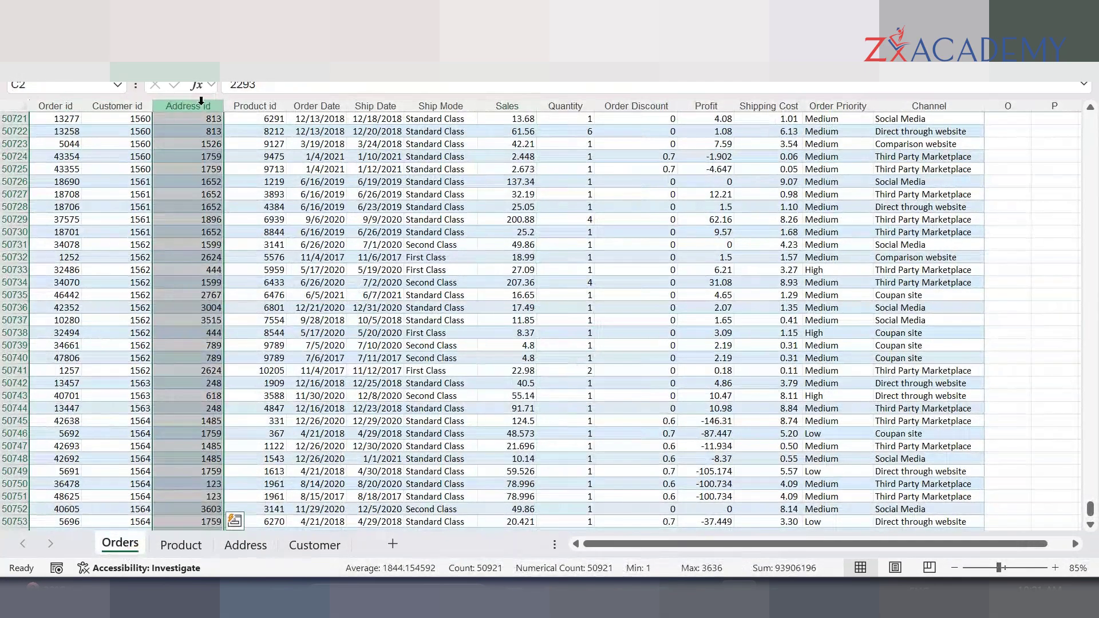
pyautogui.click(514, 117)
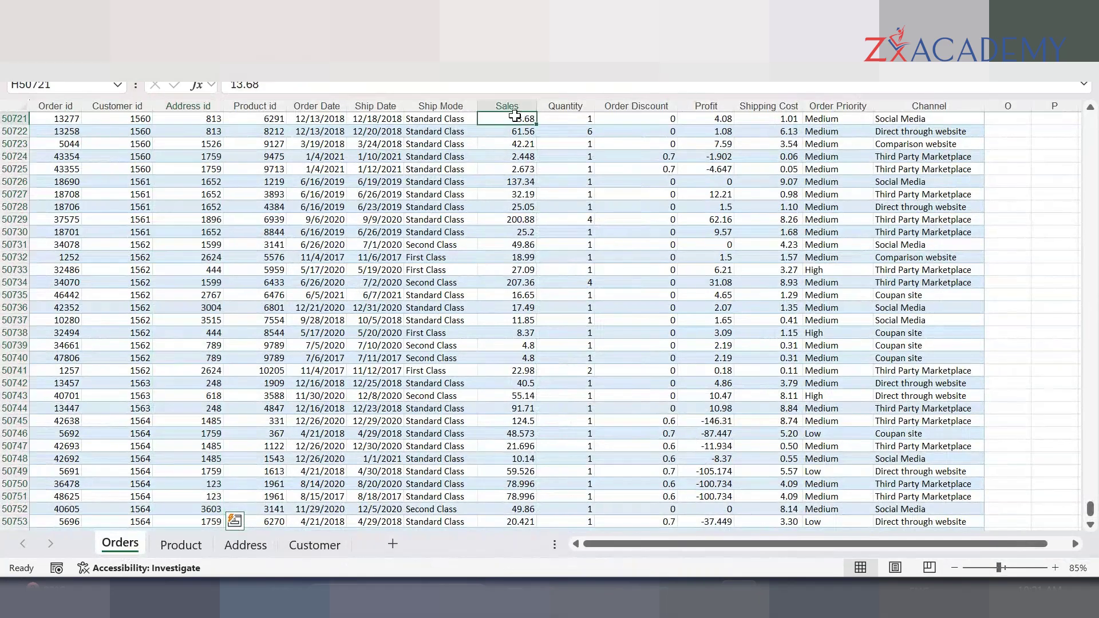
pyautogui.moveTo(514, 117); pyautogui.dragTo(515, 231)
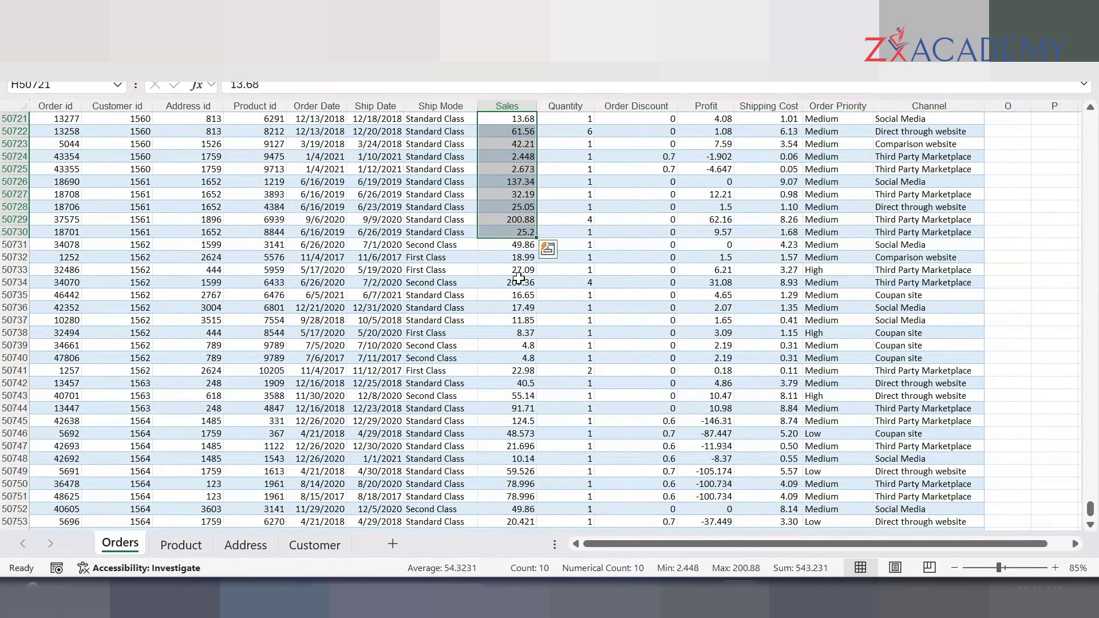
# Step: Check the Product sheet once more, return to the Orders sheet, and close the workbook window
pyautogui.click(183, 545)
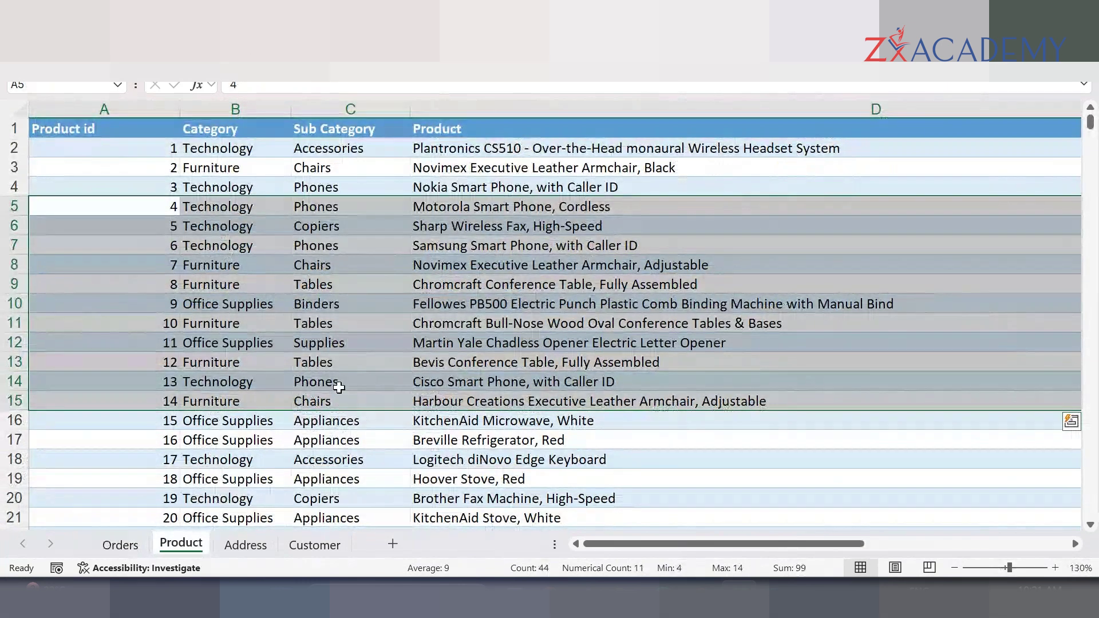
pyautogui.click(124, 548)
pyautogui.moveTo(957, 288); pyautogui.dragTo(957, 292)
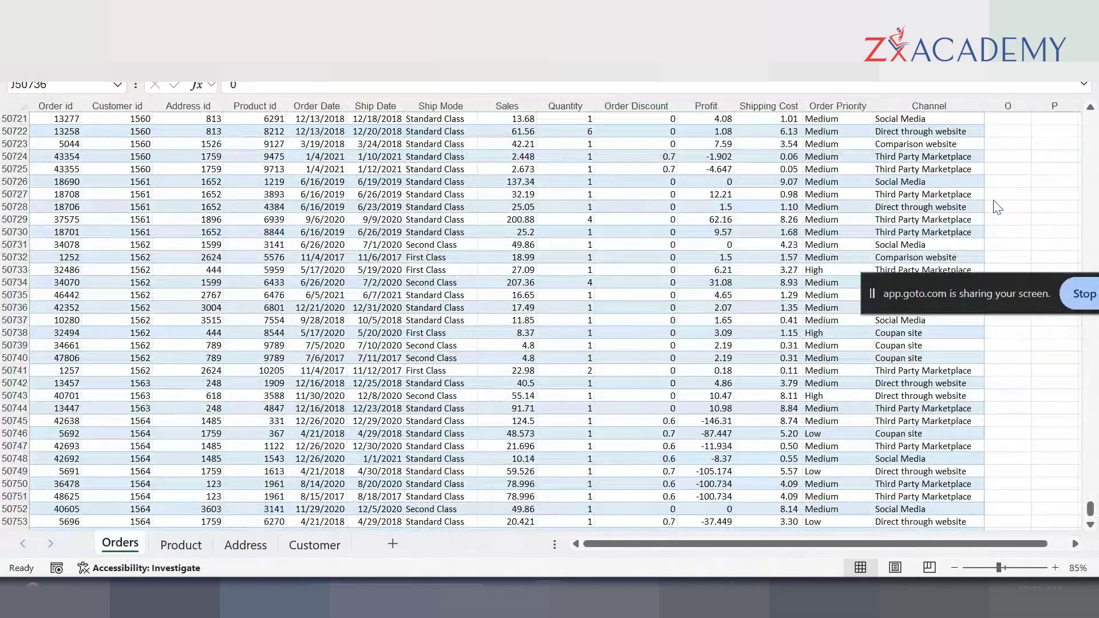
pyautogui.click(1082, 13)
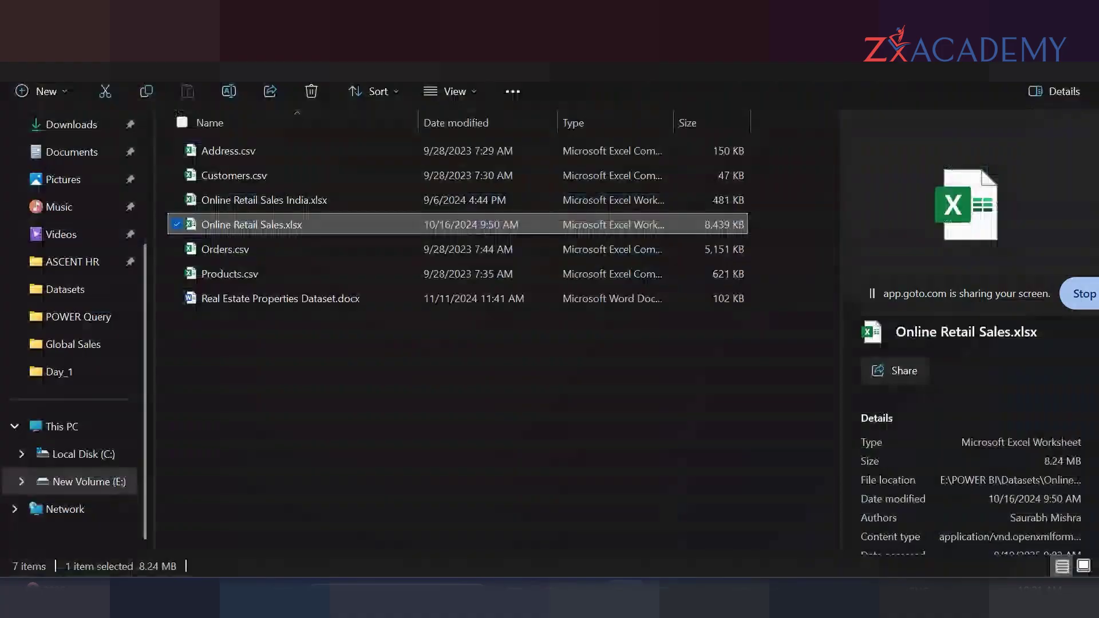
# Step: Search the computer's apps for Tableau and launch Tableau Public 2024.1
pyautogui.press('super')
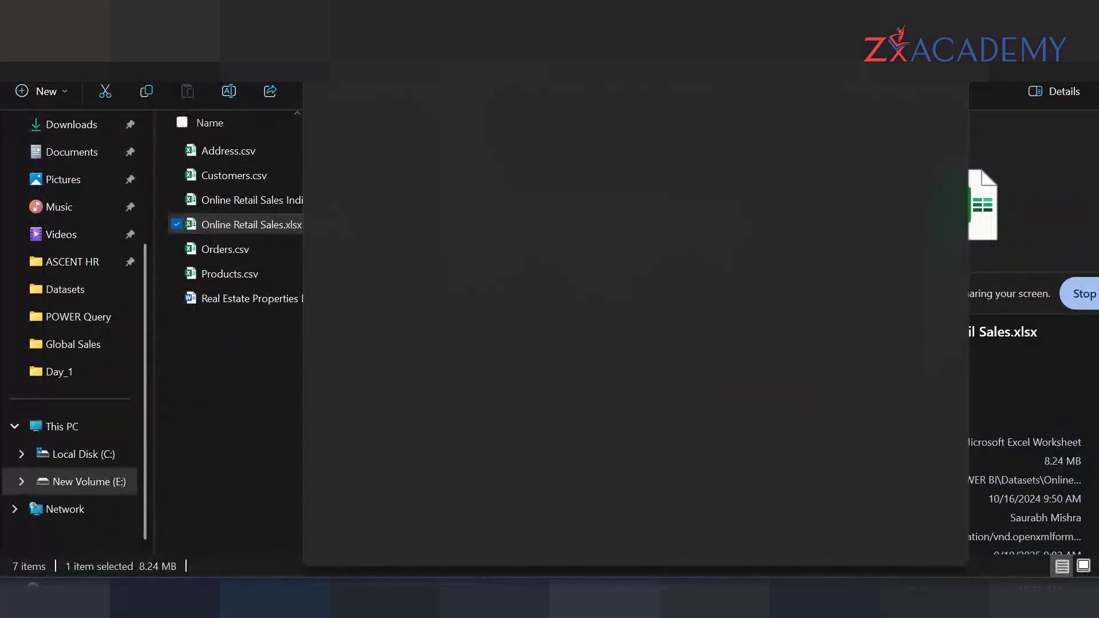
pyautogui.write('po')
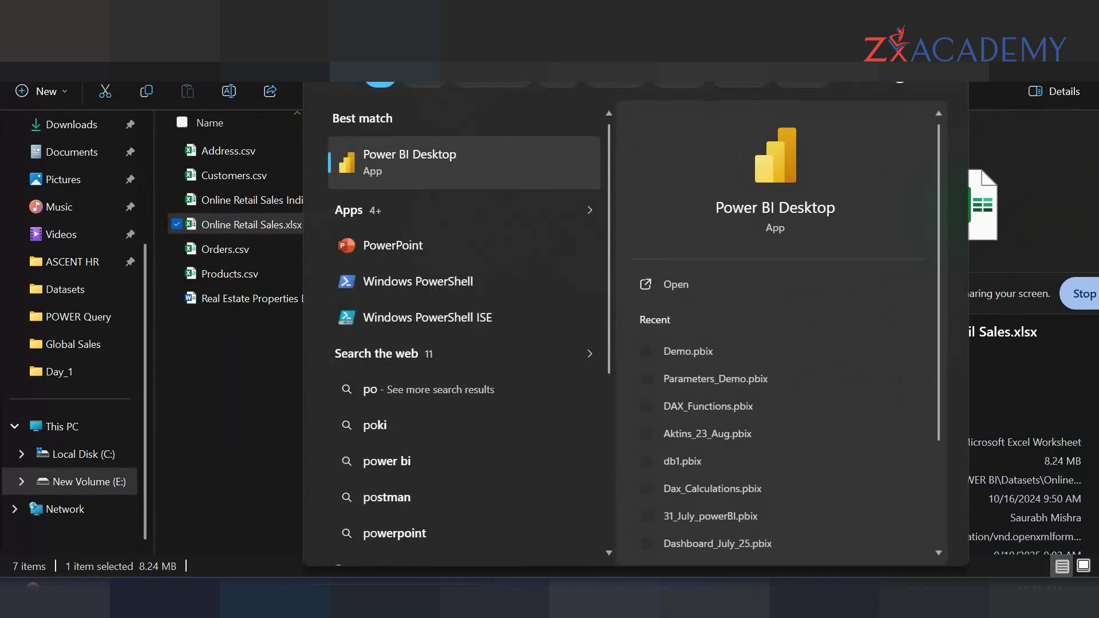
pyautogui.press('BackSpace')
pyautogui.press('BackSpace')
pyautogui.write('tab')
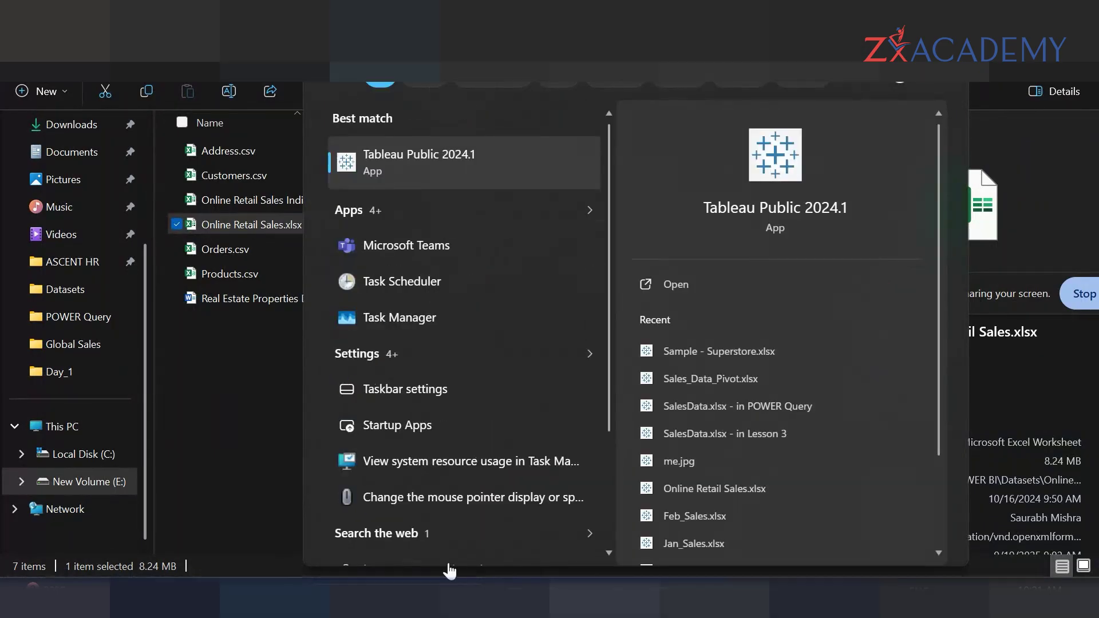
pyautogui.click(454, 167)
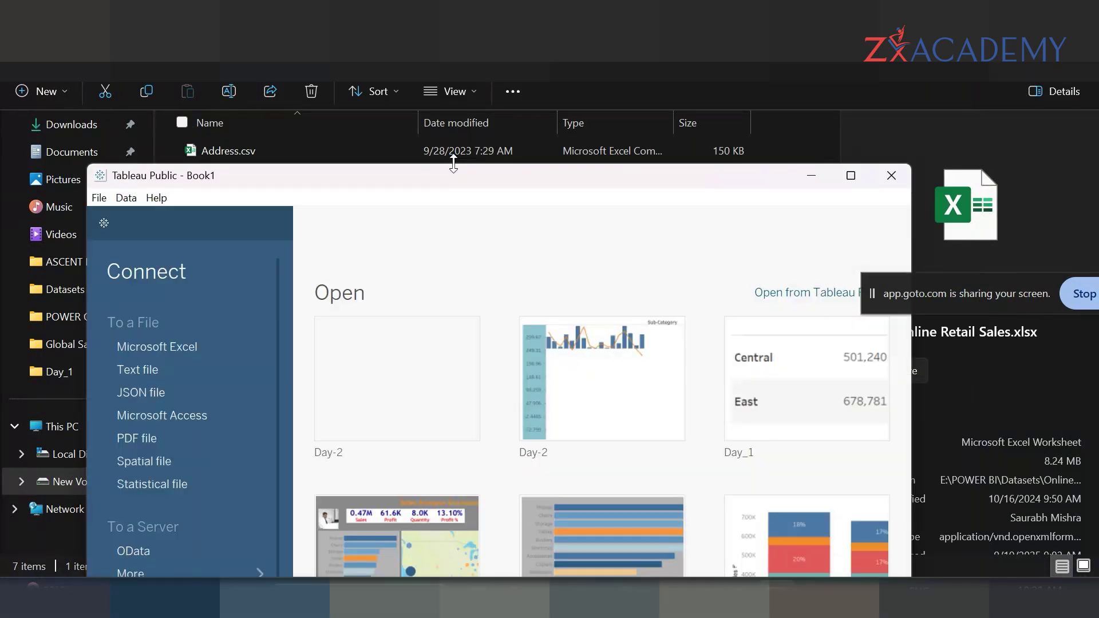
# Step: Connect to the Excel file Online Retail Sales.xlsx in the Online Retail Store folder, and maximize the window
pyautogui.click(185, 344)
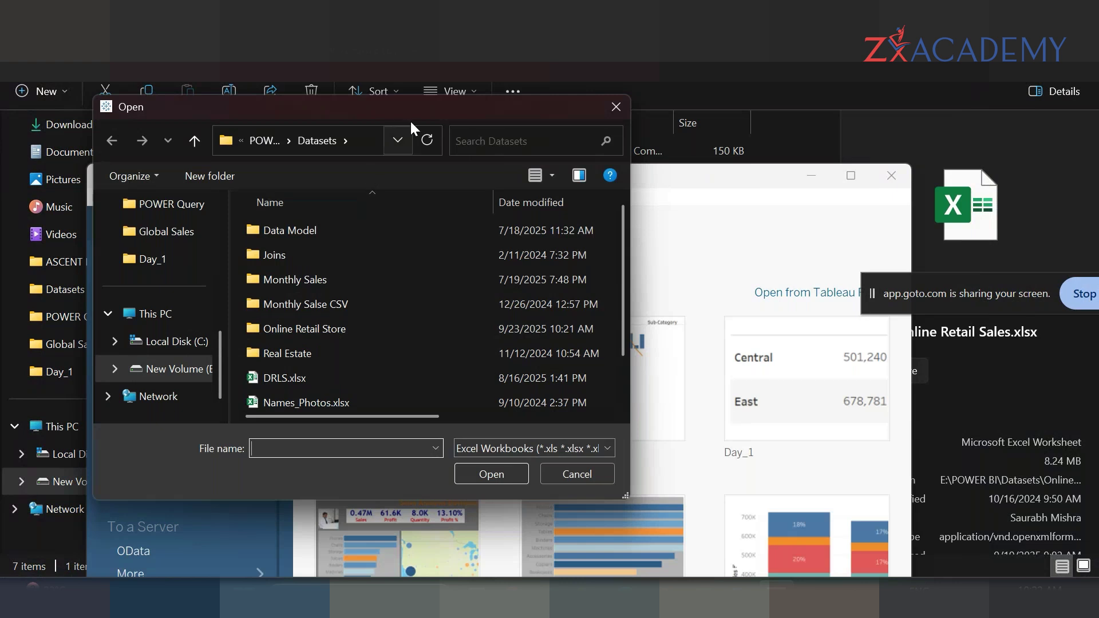
pyautogui.doubleClick(328, 329)
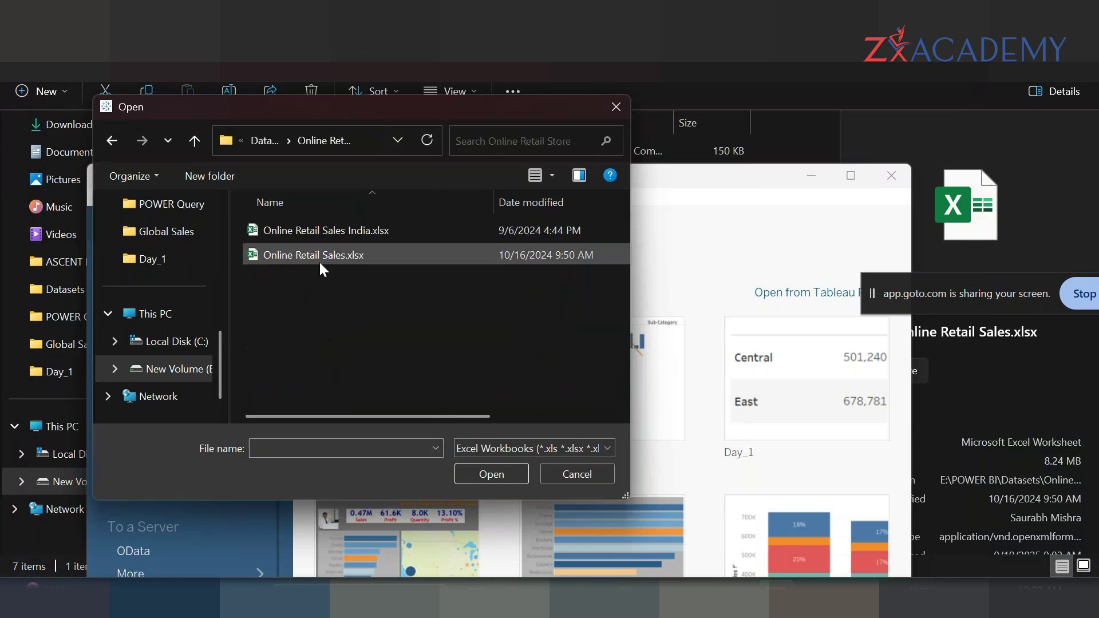
pyautogui.click(342, 254)
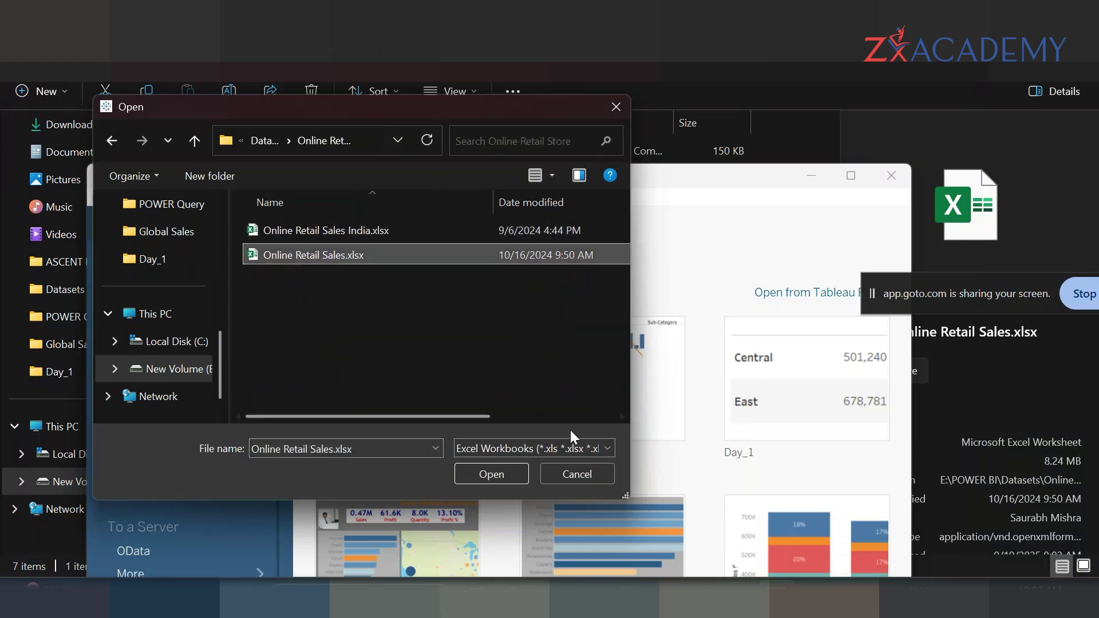
pyautogui.click(485, 475)
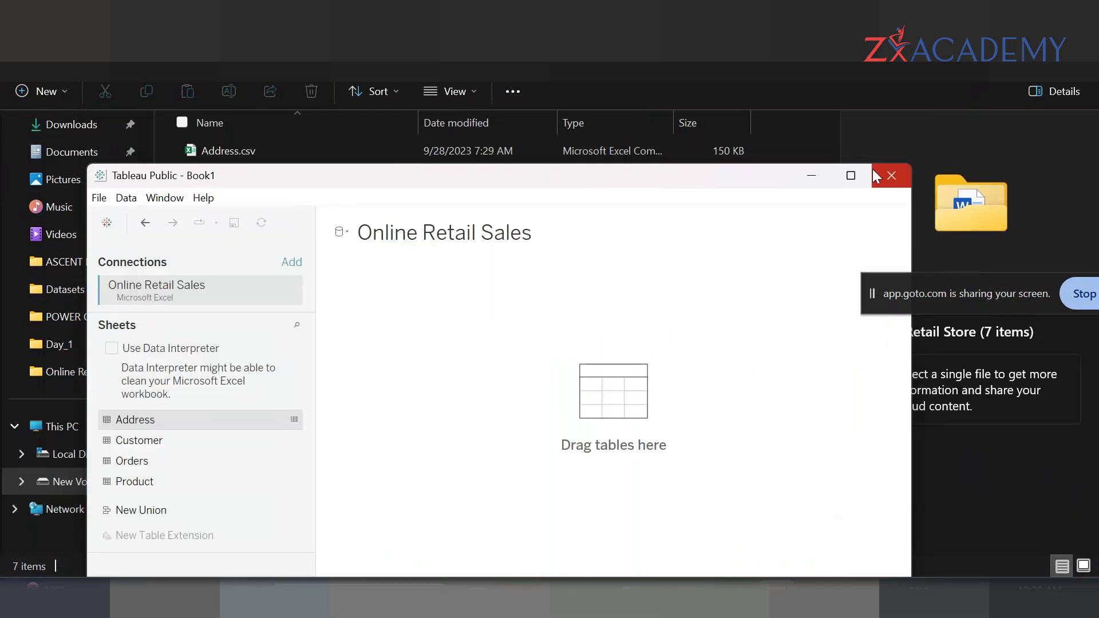
pyautogui.click(853, 176)
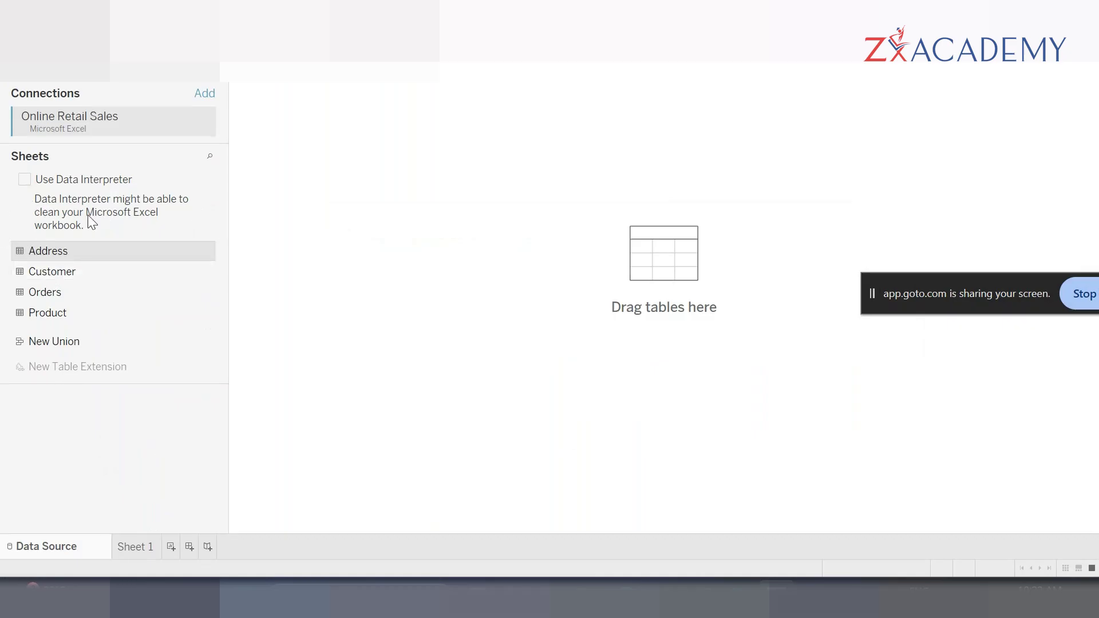
# Step: Add the Orders table to the data model, collapse its table details, and highlight the Customer id, Address id and Product id columns
pyautogui.moveTo(70, 292); pyautogui.dragTo(304, 164)
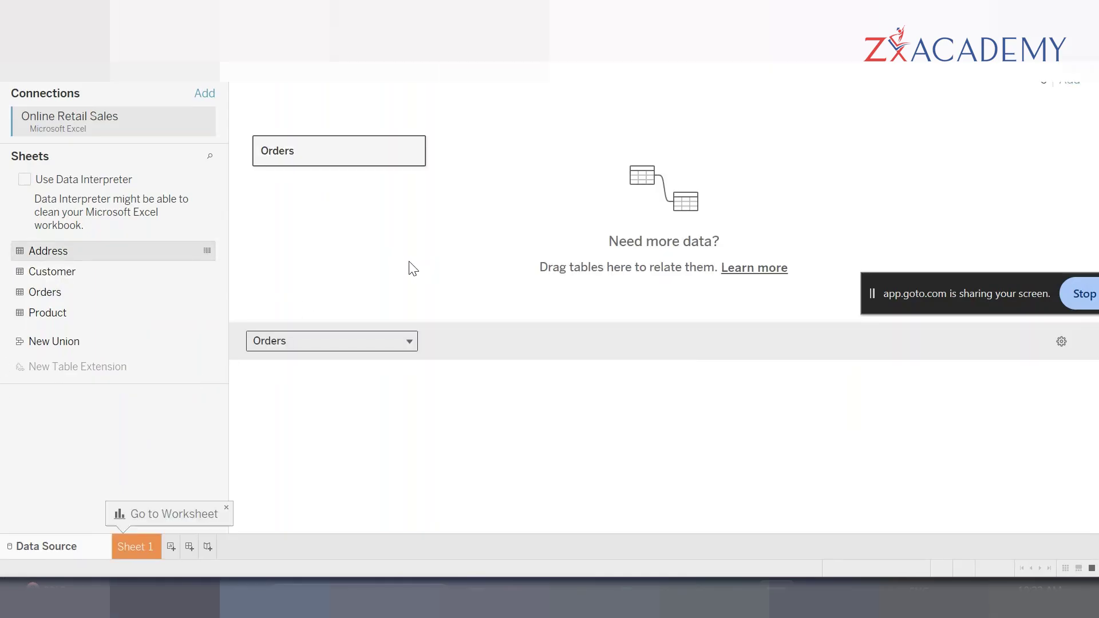
pyautogui.click(597, 379)
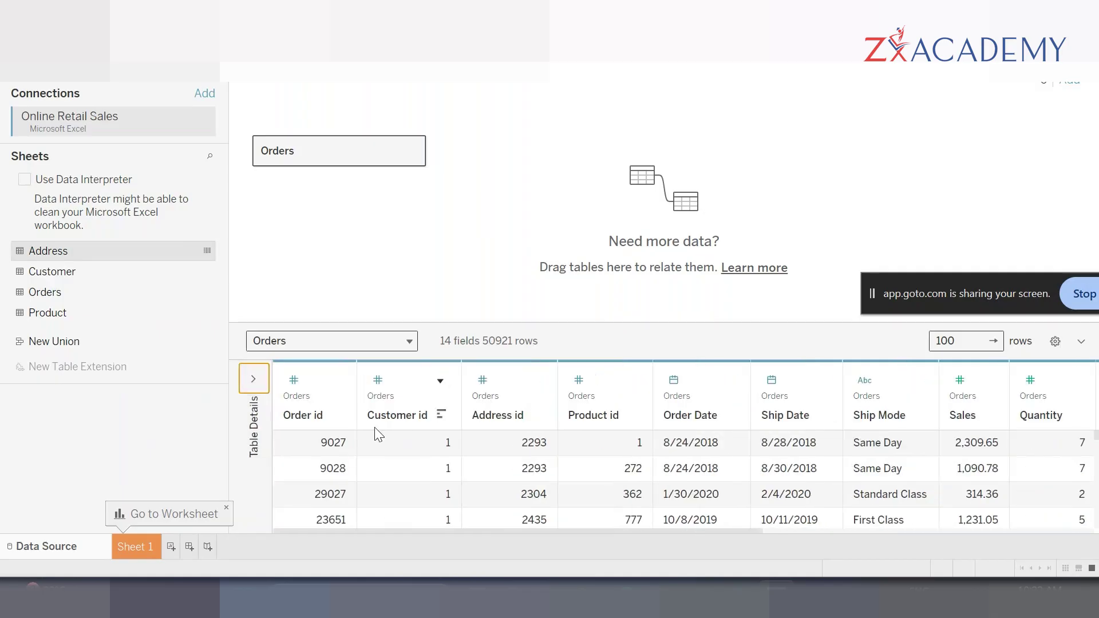
pyautogui.moveTo(639, 524); pyautogui.dragTo(739, 544)
pyautogui.click(410, 416)
pyautogui.click(522, 415)
pyautogui.click(595, 421)
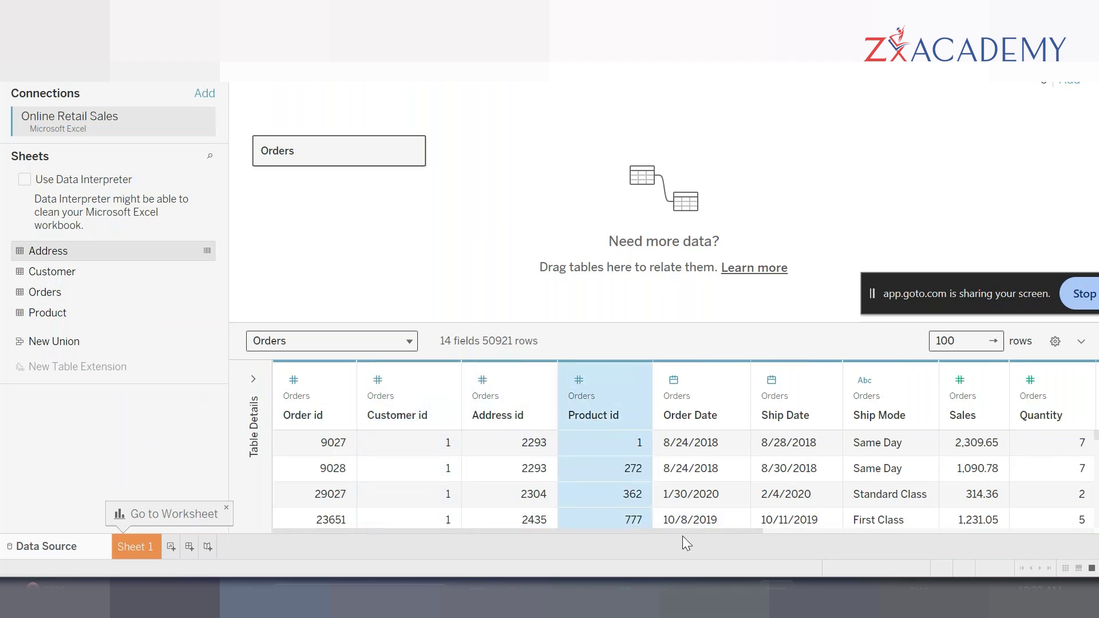
pyautogui.moveTo(695, 530); pyautogui.dragTo(437, 329)
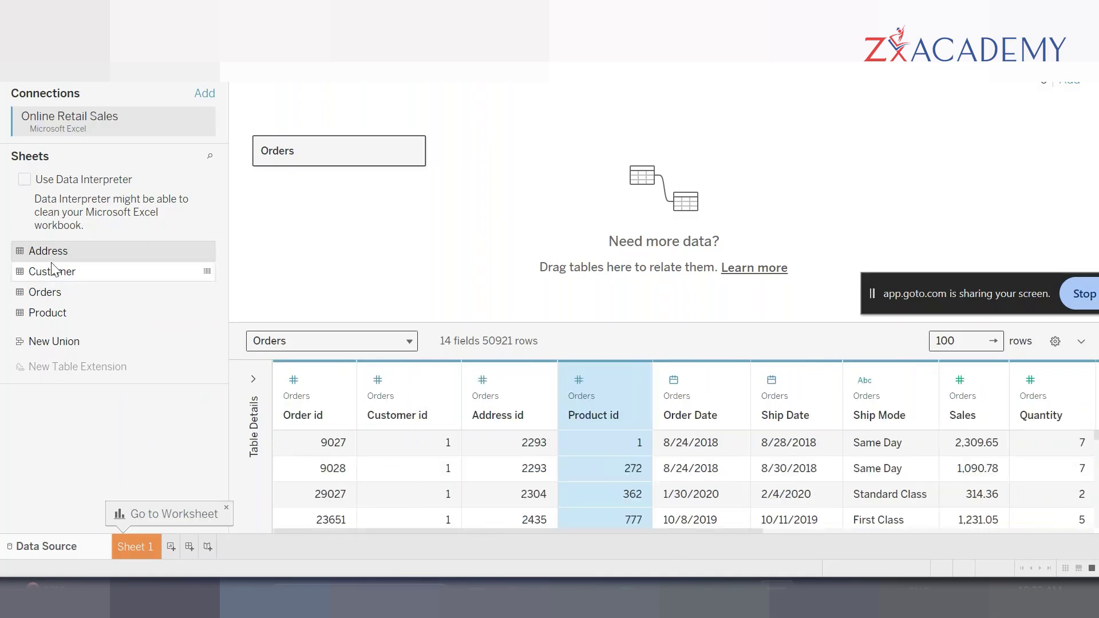
# Step: Relate the Address table to Orders on Address id, and mark the matching tables and fields in the expanded relationship details
pyautogui.moveTo(66, 252); pyautogui.dragTo(547, 145)
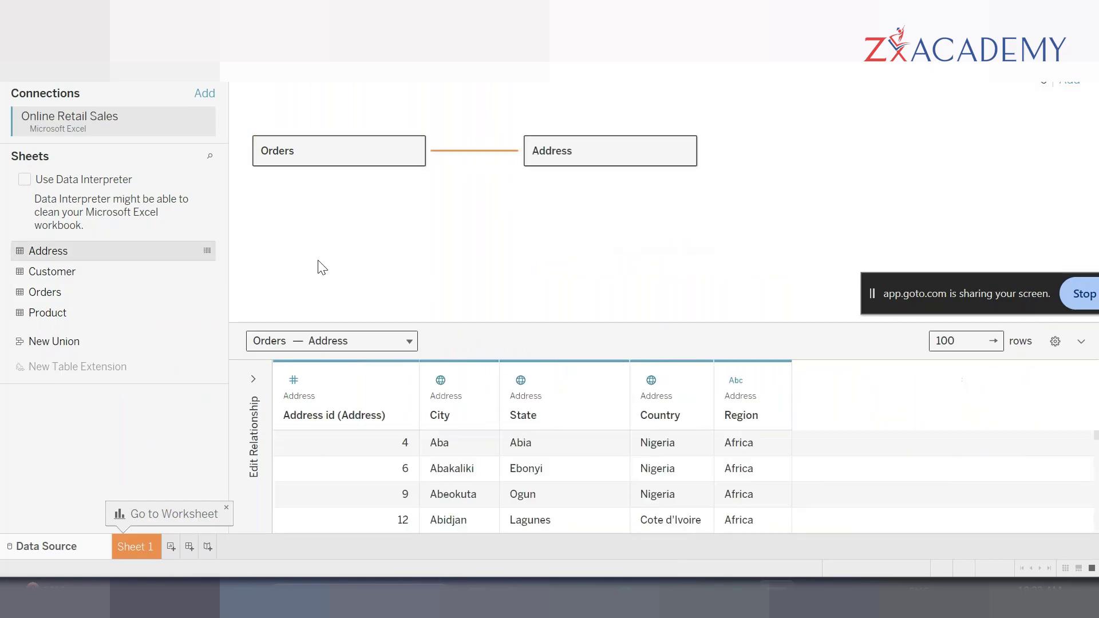
pyautogui.click(251, 377)
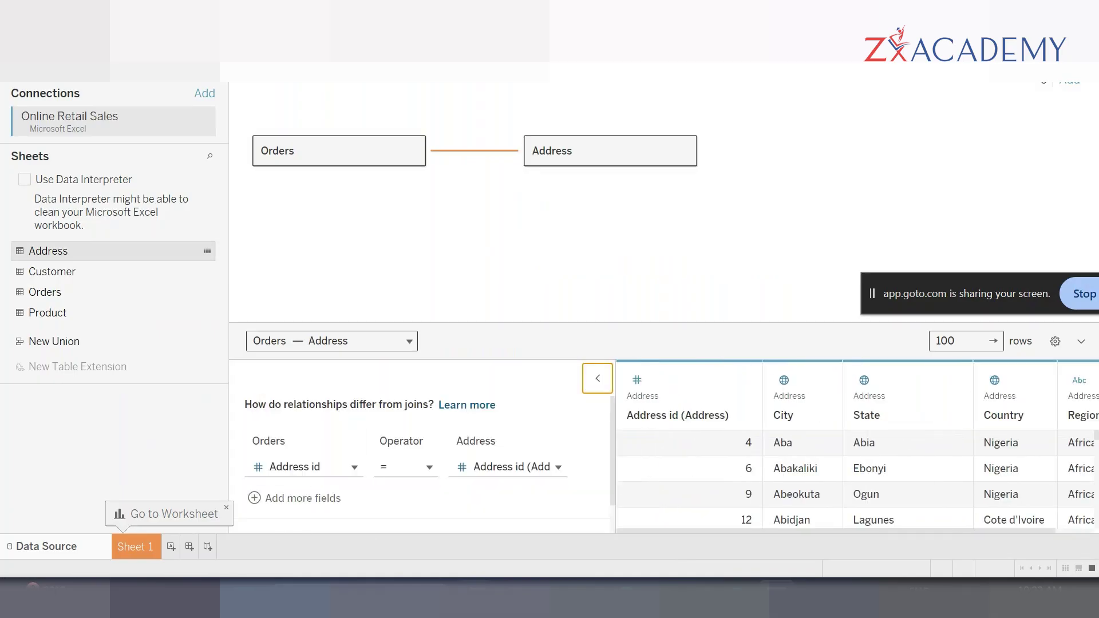
pyautogui.hotkey('ctrl', '1')
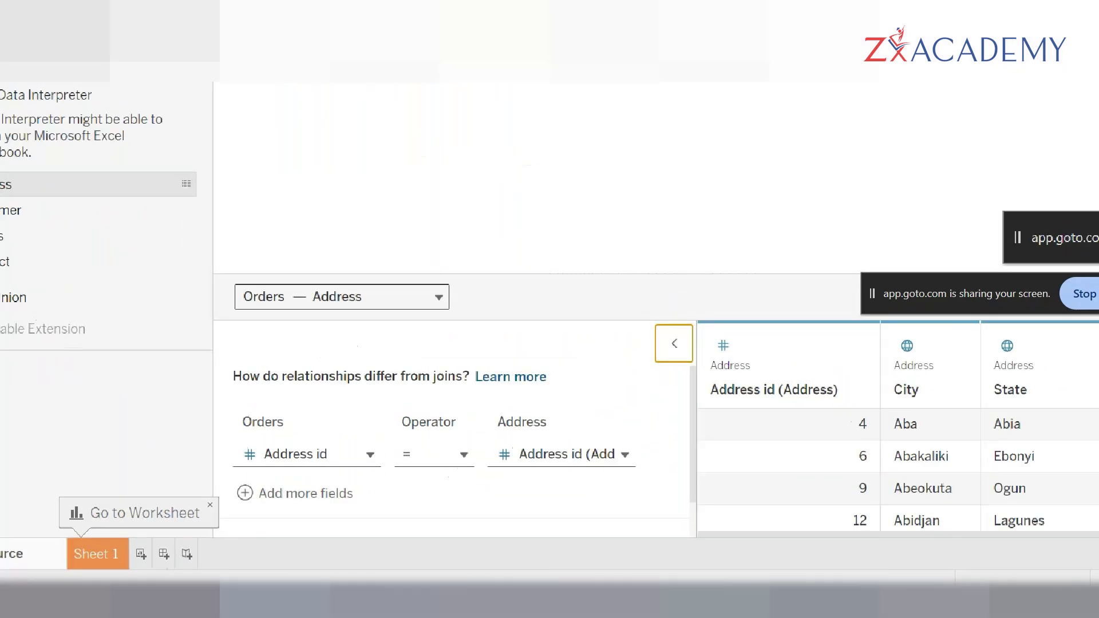
pyautogui.click(309, 437)
pyautogui.moveTo(305, 401)
pyautogui.mouseDown()
pyautogui.moveTo(225, 420)
pyautogui.moveTo(287, 404)
pyautogui.mouseUp()
pyautogui.moveTo(538, 407)
pyautogui.mouseDown()
pyautogui.moveTo(477, 400)
pyautogui.moveTo(523, 384)
pyautogui.mouseUp()
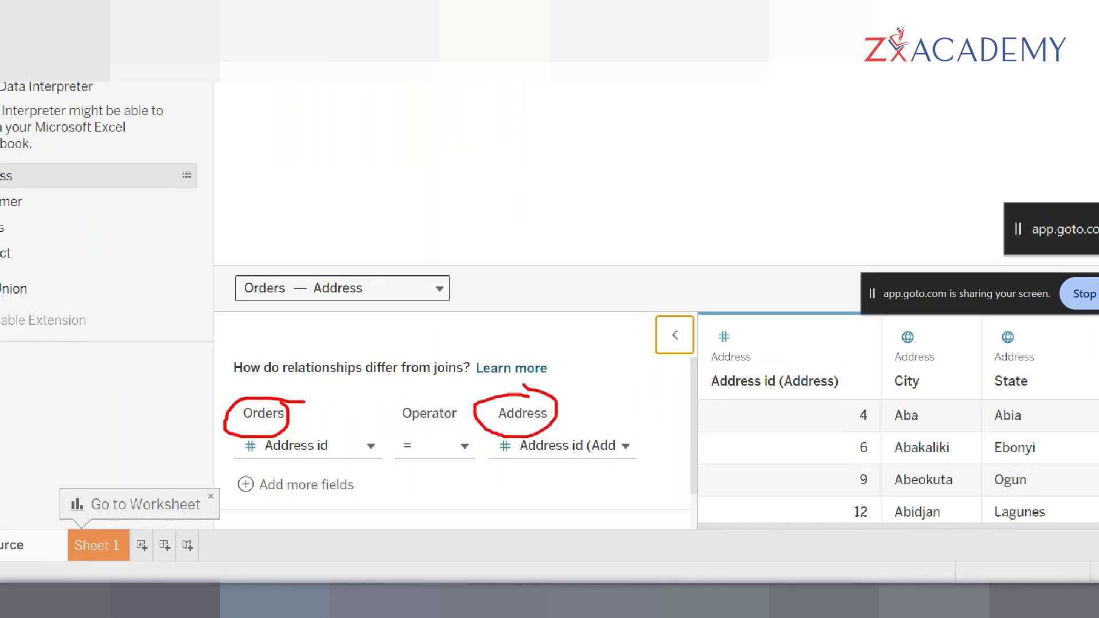
pyautogui.moveTo(243, 462); pyautogui.dragTo(351, 463)
pyautogui.moveTo(508, 456); pyautogui.dragTo(557, 456)
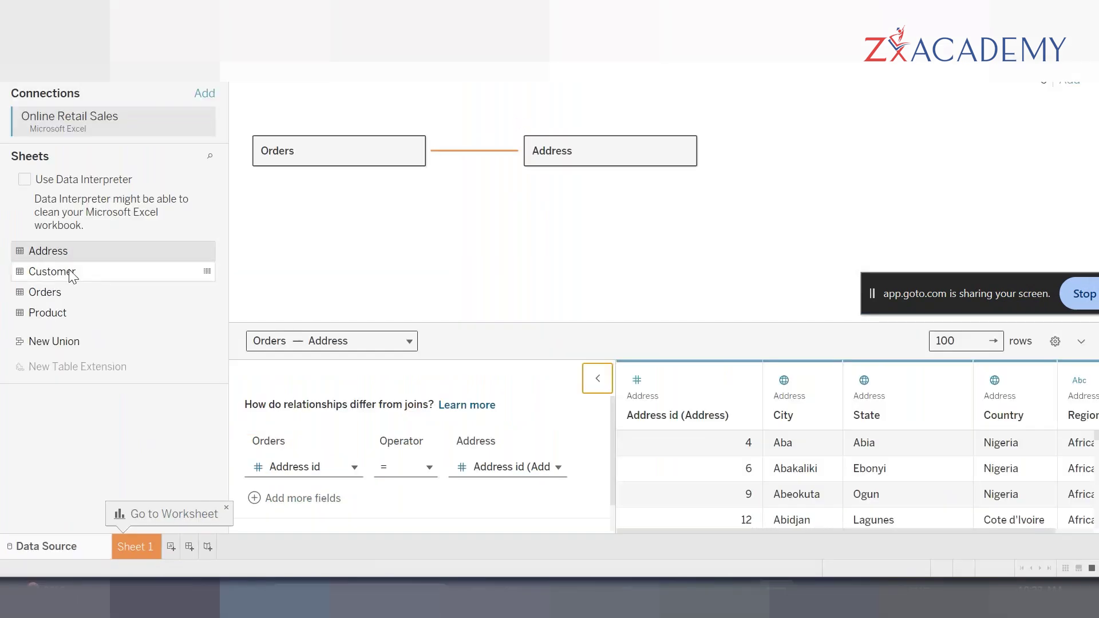
# Step: Relate the Customer table to Orders on Customer id, and underline the matching tables and fields in the relationship details
pyautogui.moveTo(14, 205); pyautogui.dragTo(485, 180)
pyautogui.moveTo(446, 253); pyautogui.dragTo(487, 227)
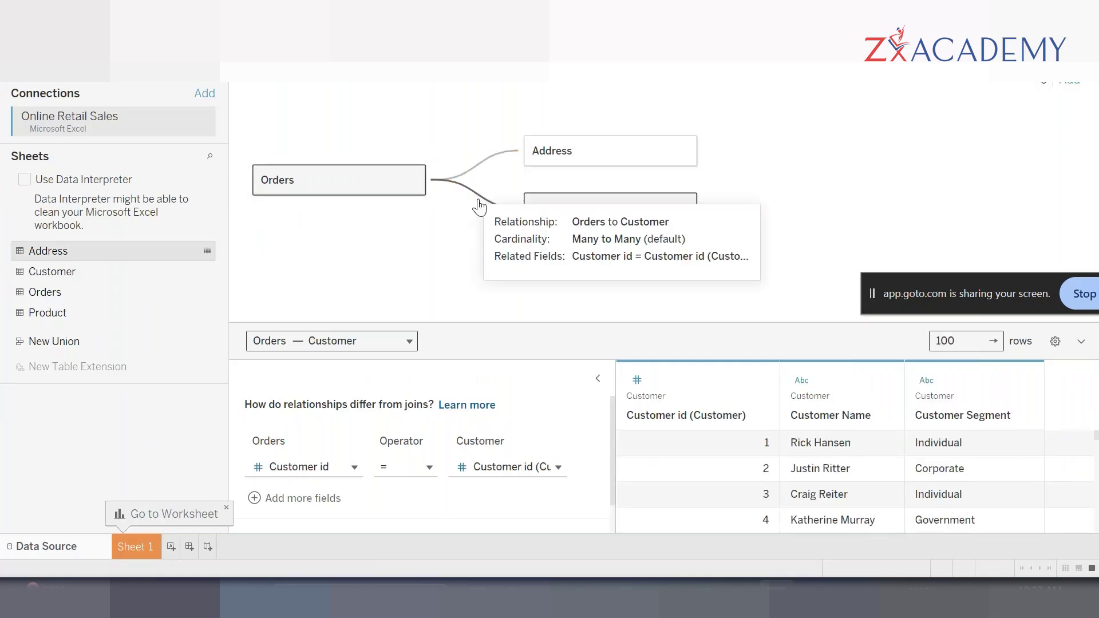
pyautogui.hotkey('ctrl', '1')
pyautogui.click(273, 459)
pyautogui.moveTo(273, 459); pyautogui.dragTo(581, 458)
pyautogui.moveTo(331, 493); pyautogui.dragTo(369, 482)
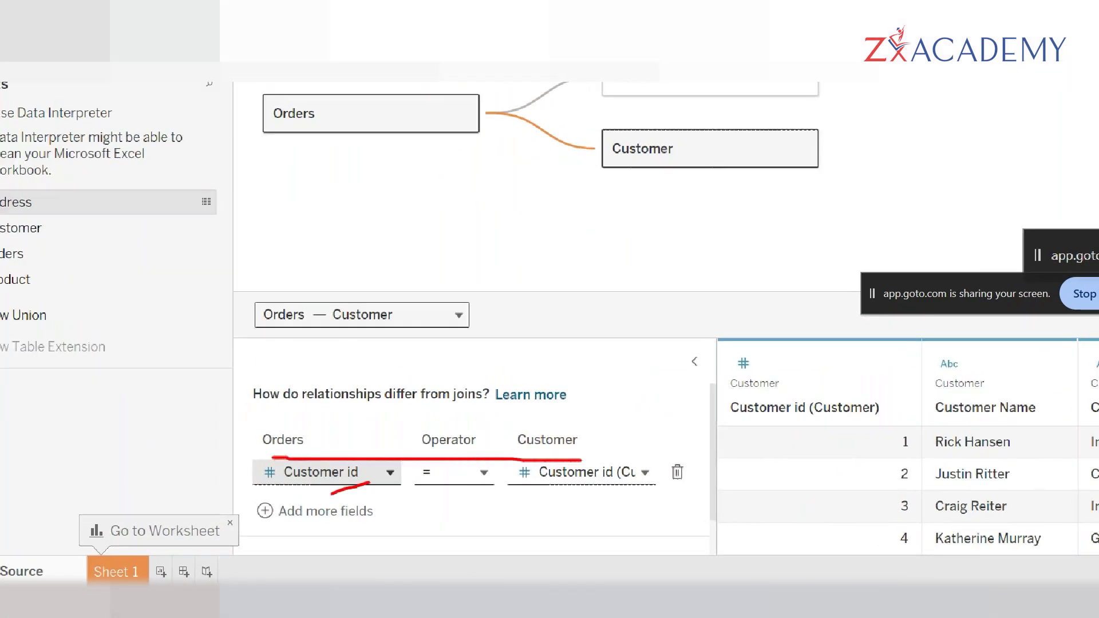
pyautogui.moveTo(627, 501); pyautogui.dragTo(654, 479)
pyautogui.press('Escape')
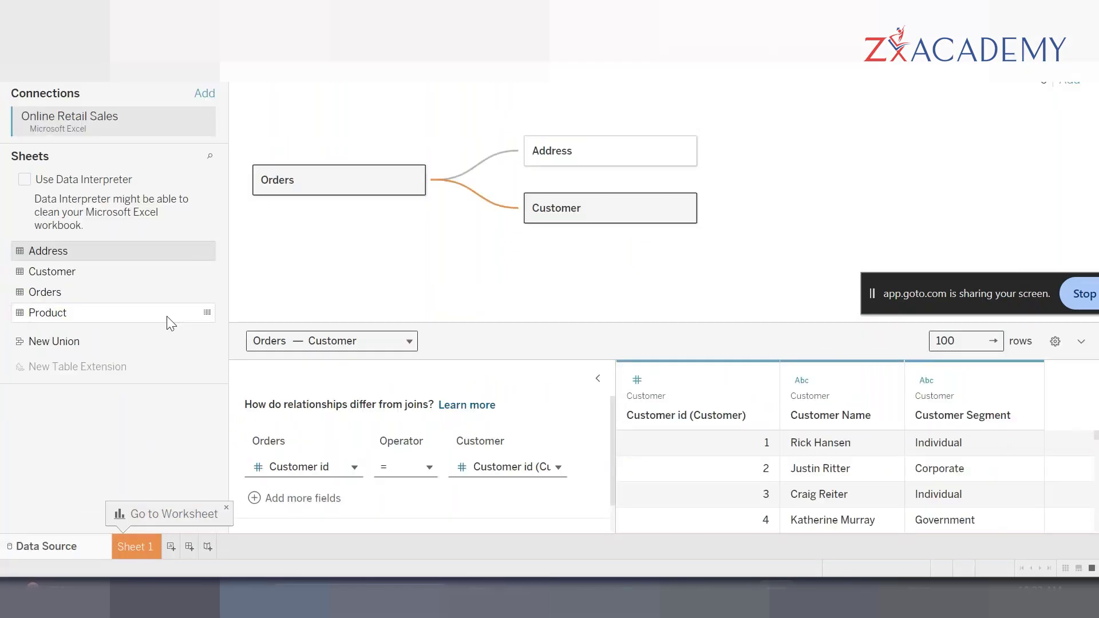
# Step: Relate the Product table to Orders on Product id, and briefly open the Address table's physical layer
pyautogui.moveTo(80, 312); pyautogui.dragTo(483, 264)
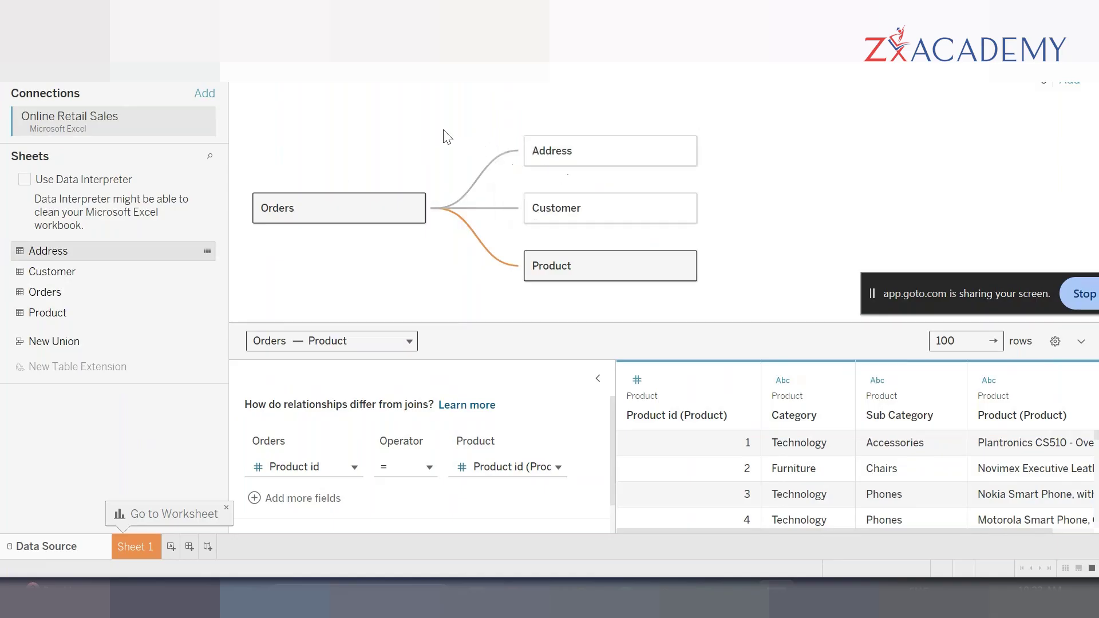
pyautogui.doubleClick(641, 149)
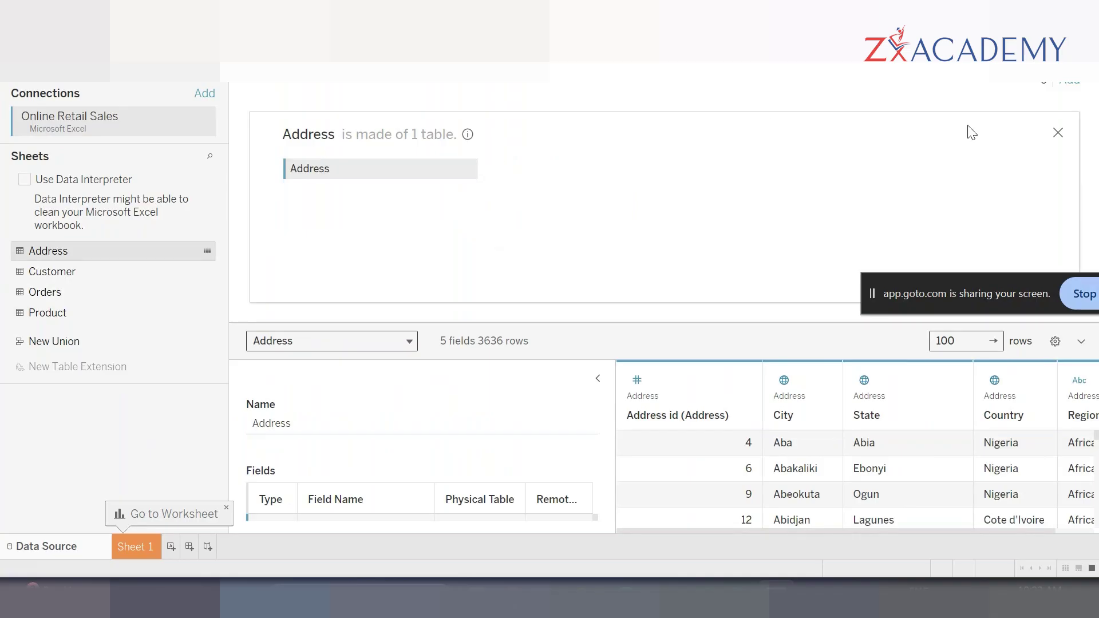
pyautogui.click(1058, 130)
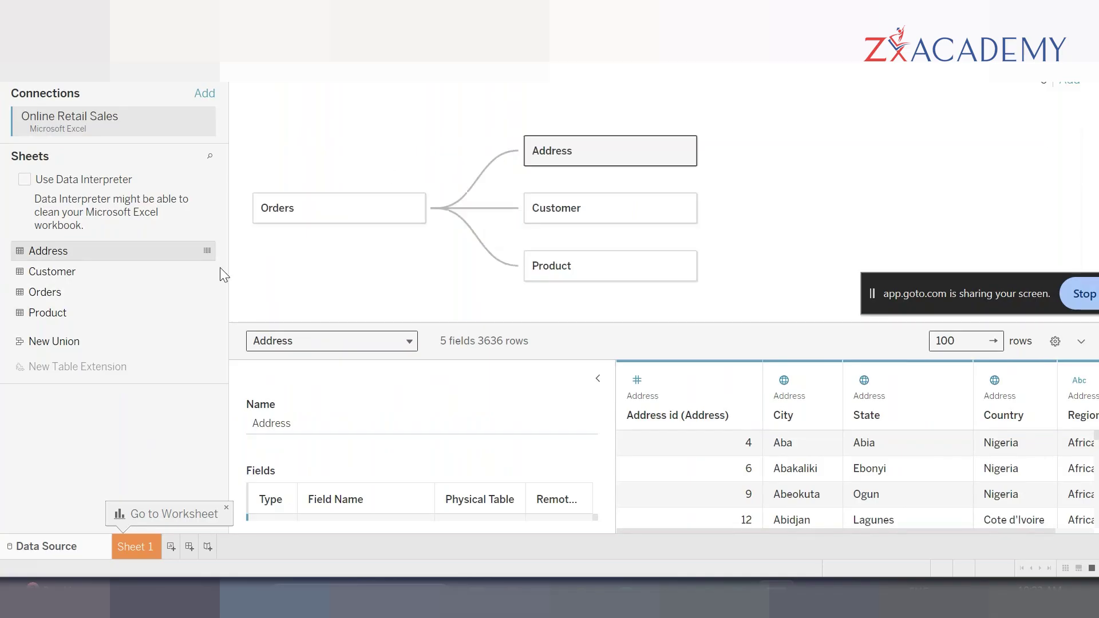
# Step: Collapse the Address table's details and open the Sheet 1 worksheet
pyautogui.click(598, 379)
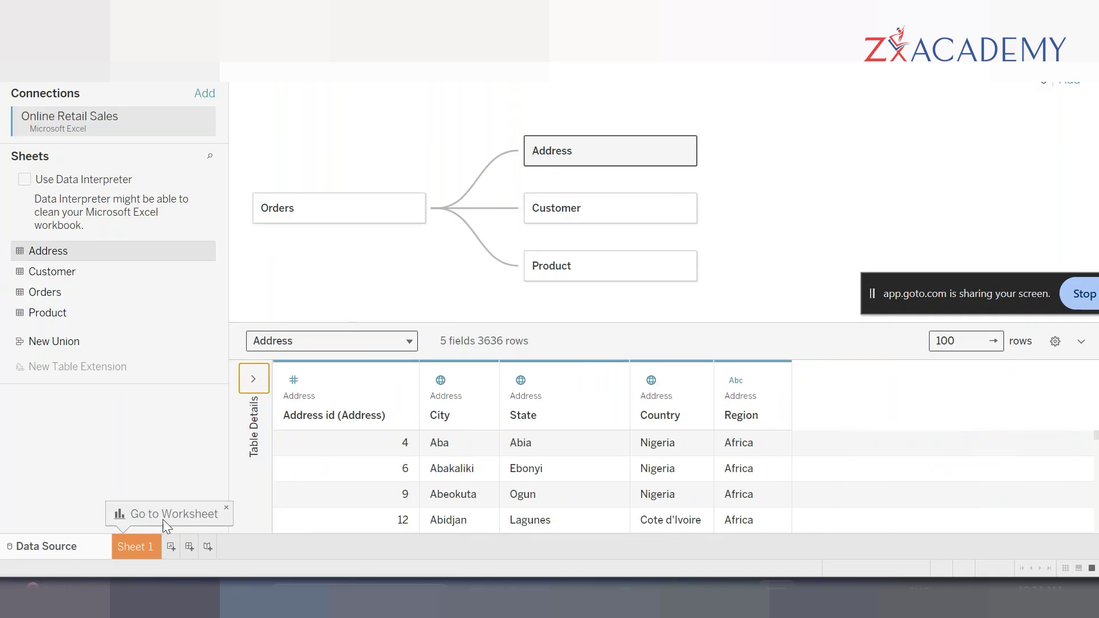
pyautogui.click(144, 544)
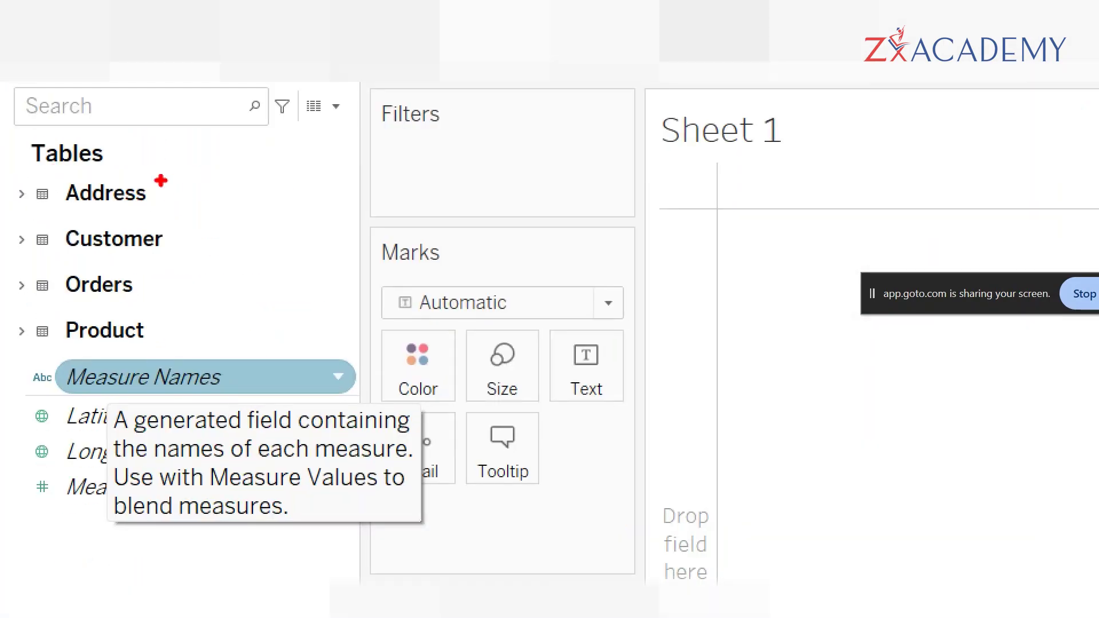
# Step: Expand the Customer, Address, Product and Orders tables in the data pane and look through their fields
pyautogui.click(21, 239)
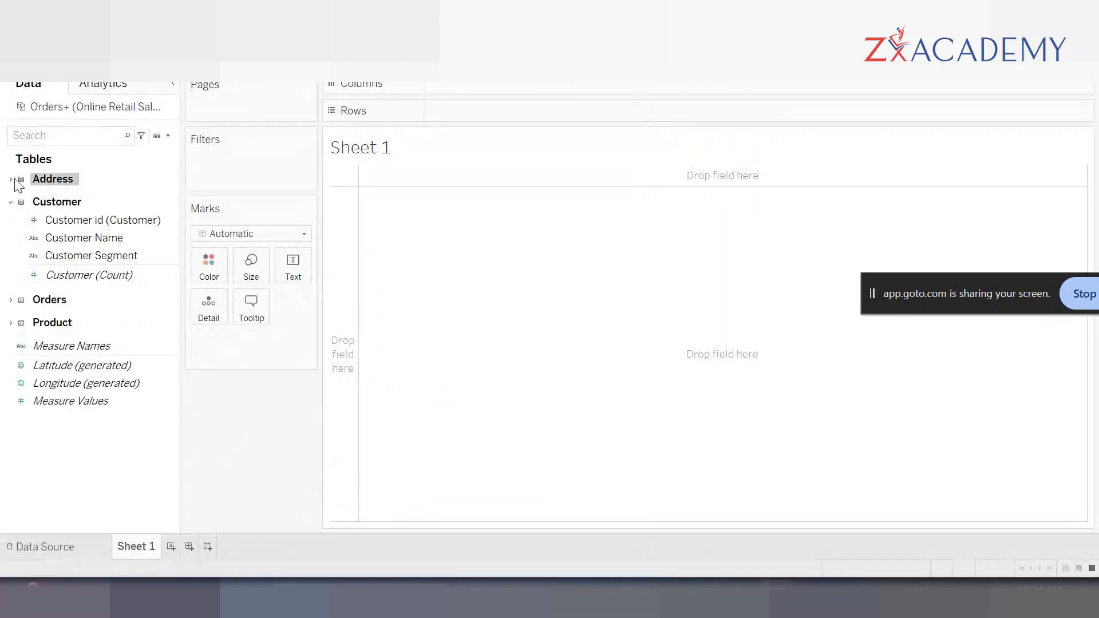
pyautogui.click(18, 182)
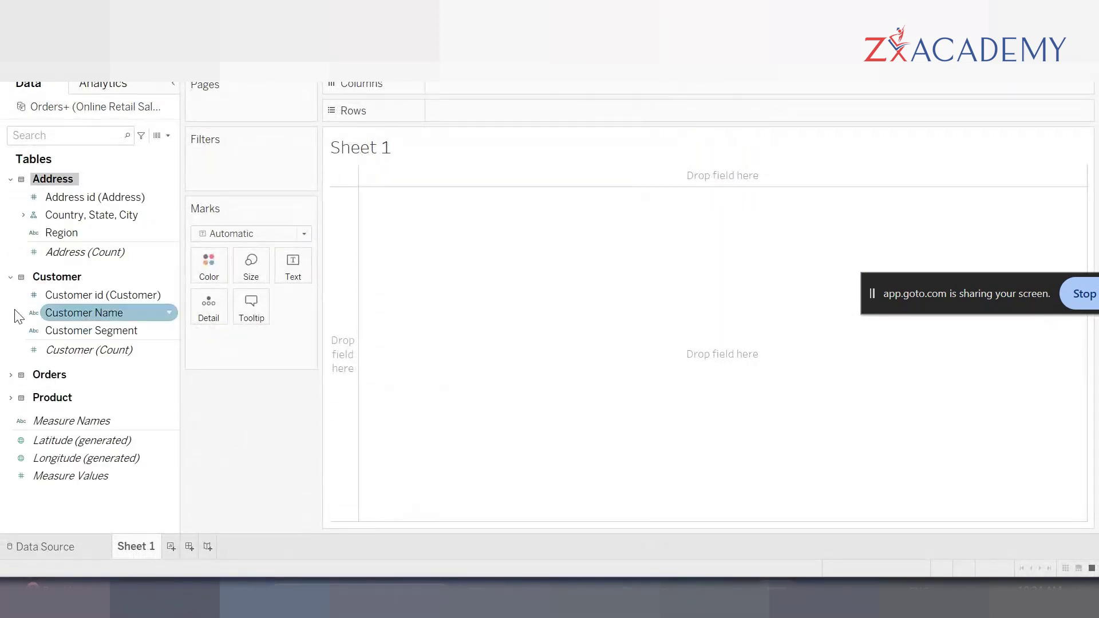
pyautogui.click(11, 398)
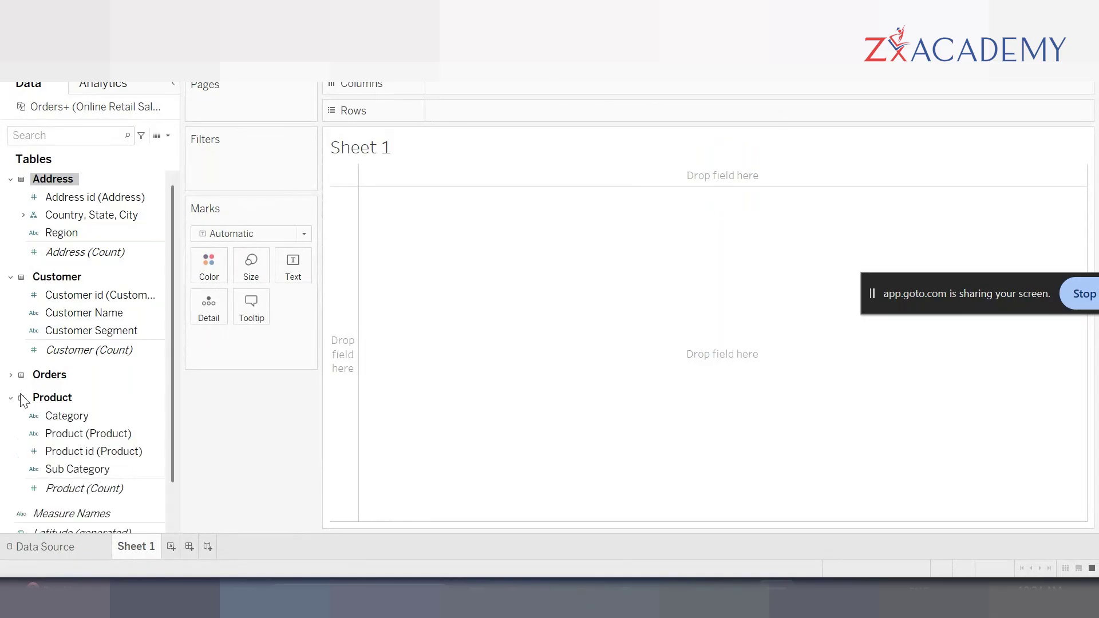
pyautogui.click(11, 375)
pyautogui.scroll(-3, 71, 364)
pyautogui.click(71, 365)
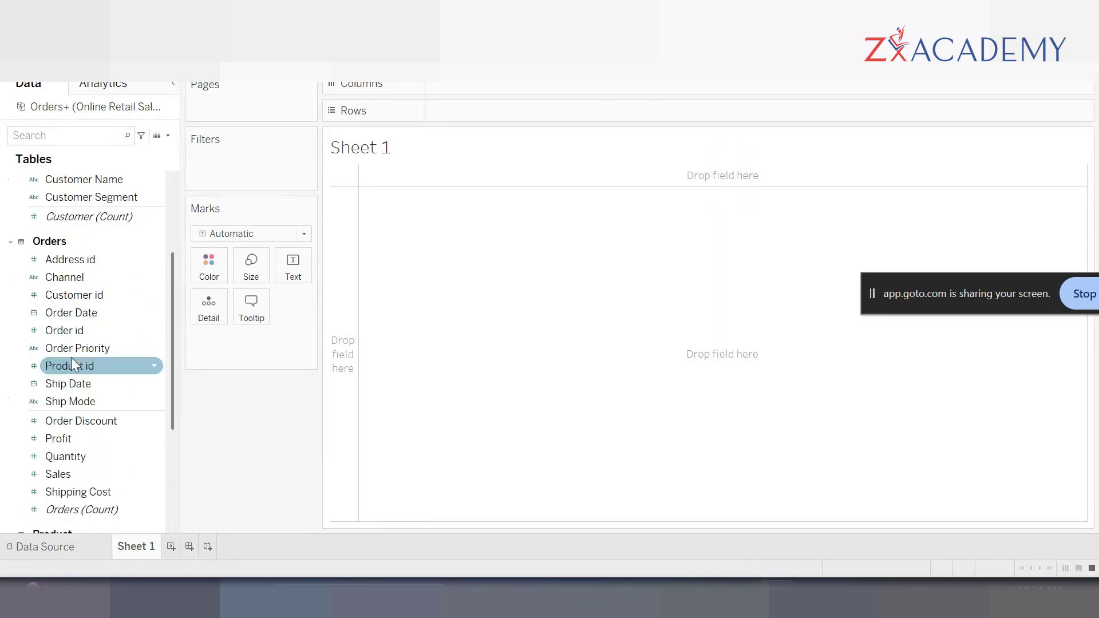
pyautogui.scroll(-3, 71, 357)
pyautogui.scroll(2, 92, 333)
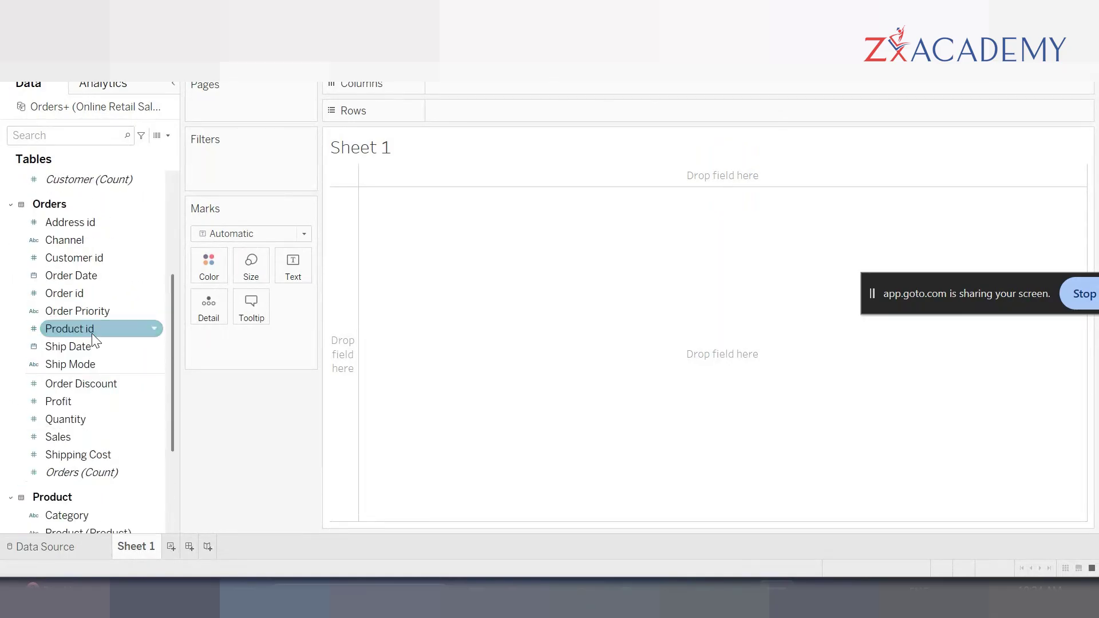
pyautogui.scroll(-2, 94, 340)
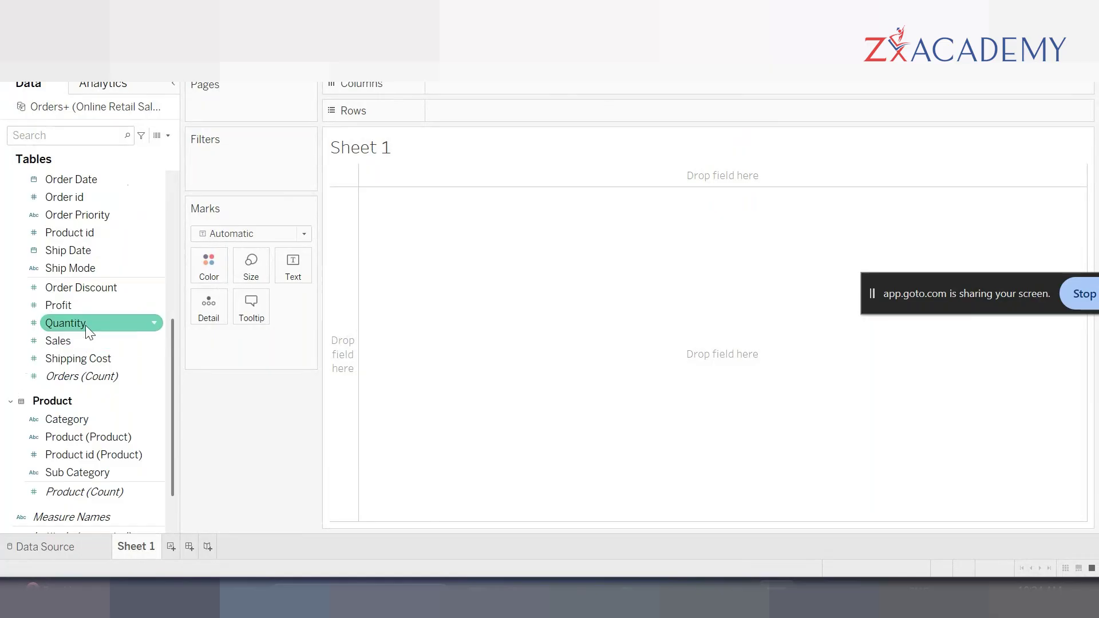
# Step: Chart total Sales by Region with Region on Columns, and fit the chart to fill the worksheet
pyautogui.doubleClick(78, 341)
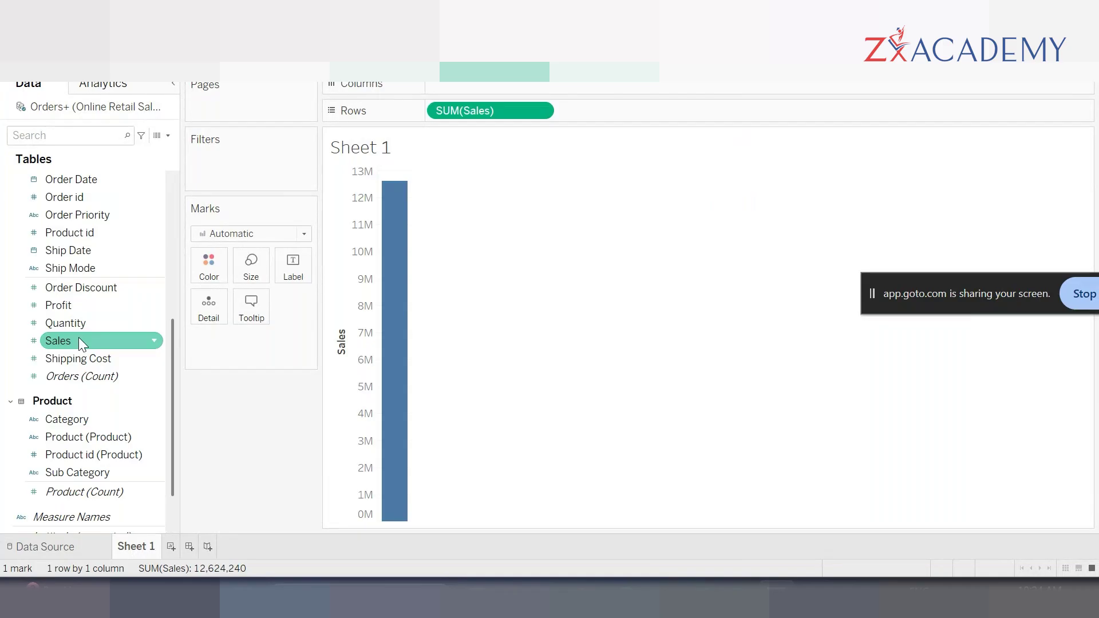
pyautogui.scroll(4, 78, 338)
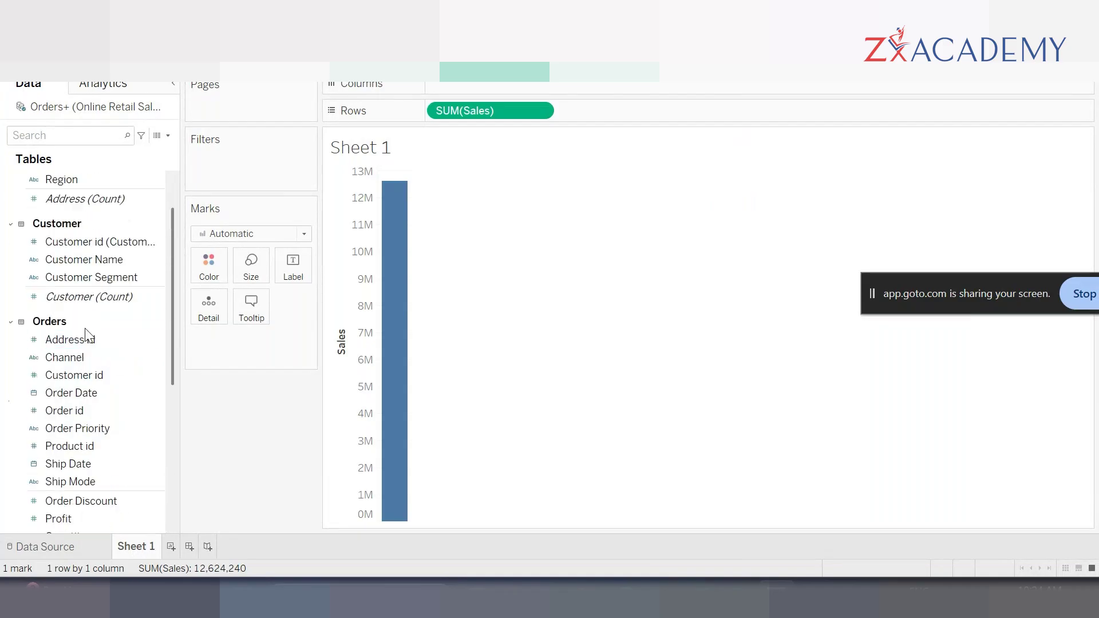
pyautogui.scroll(1, 86, 330)
pyautogui.doubleClick(73, 231)
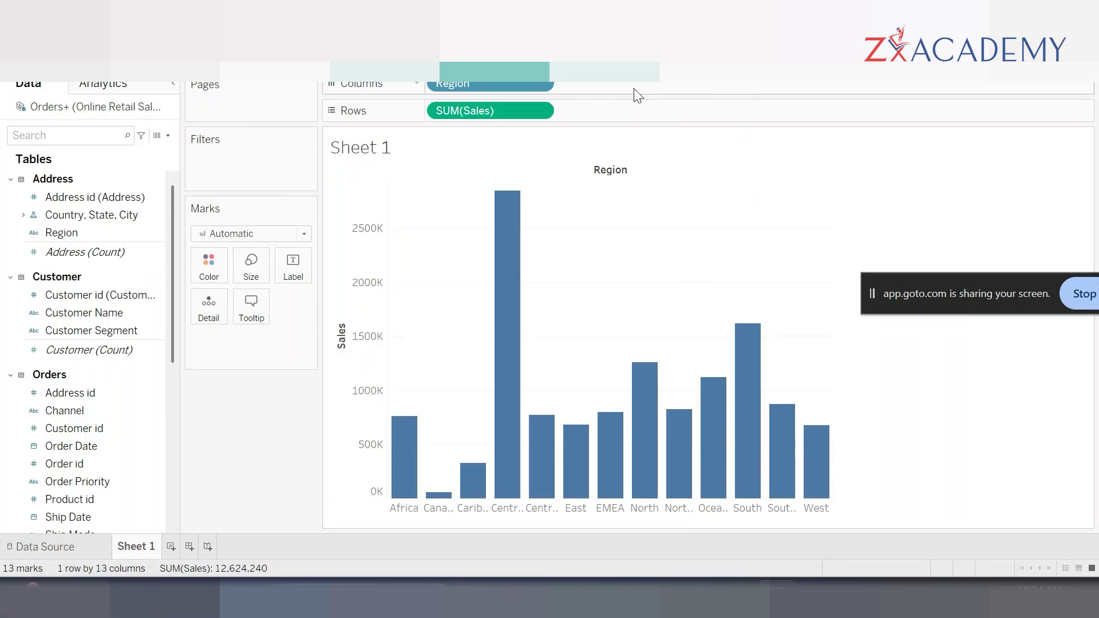
pyautogui.click(607, 71)
pyautogui.click(589, 116)
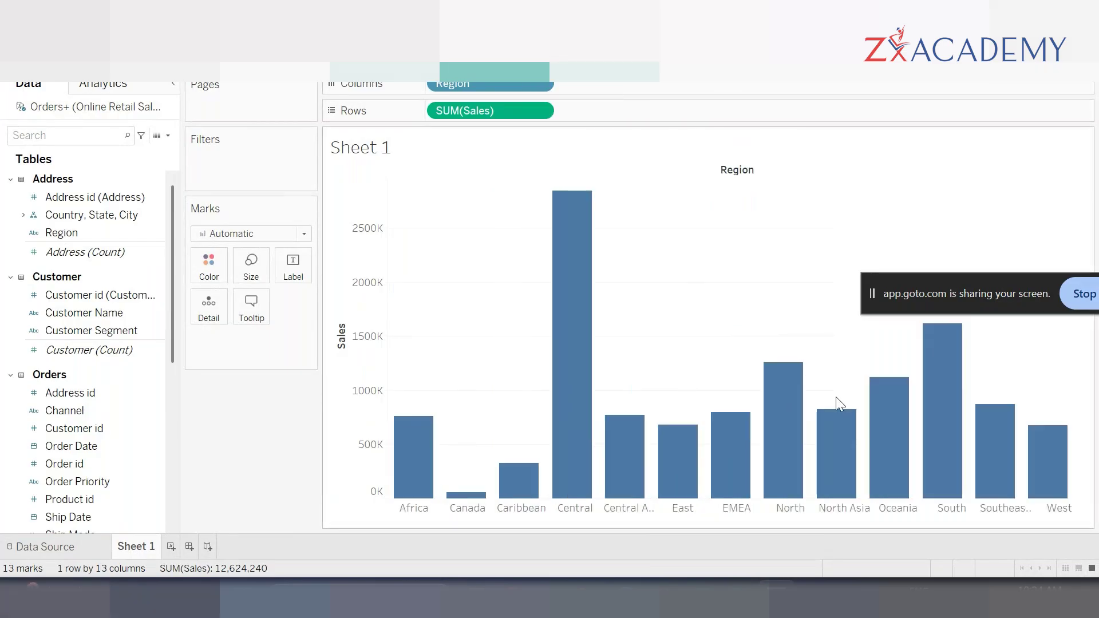
# Step: Replace Region on Columns with Country from the Address table's Country, State, City hierarchy
pyautogui.moveTo(484, 84); pyautogui.dragTo(242, 441)
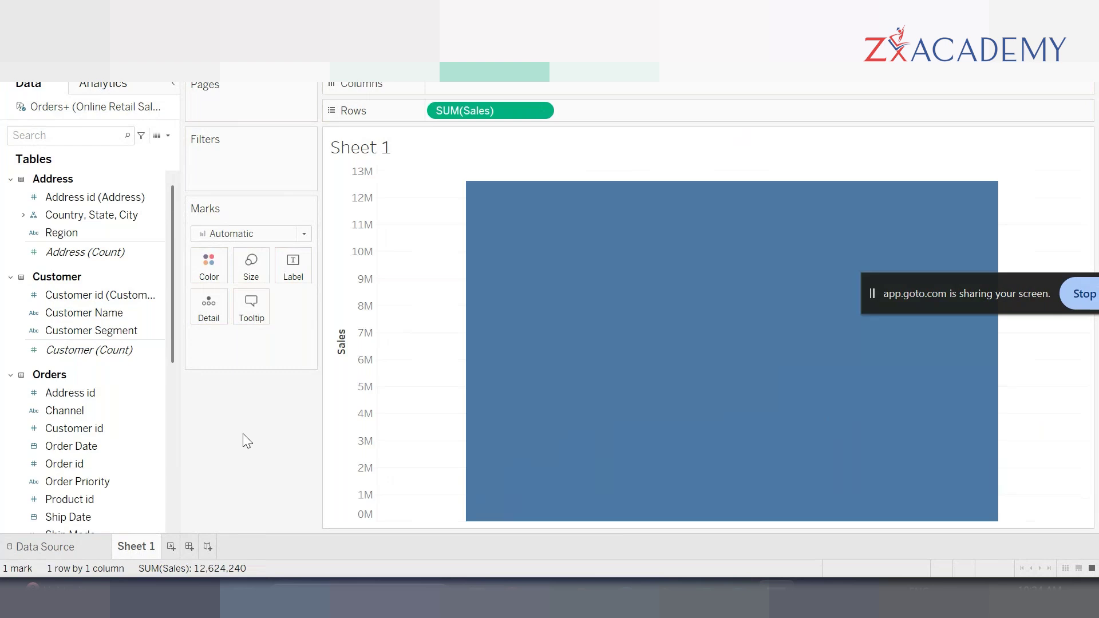
pyautogui.click(45, 201)
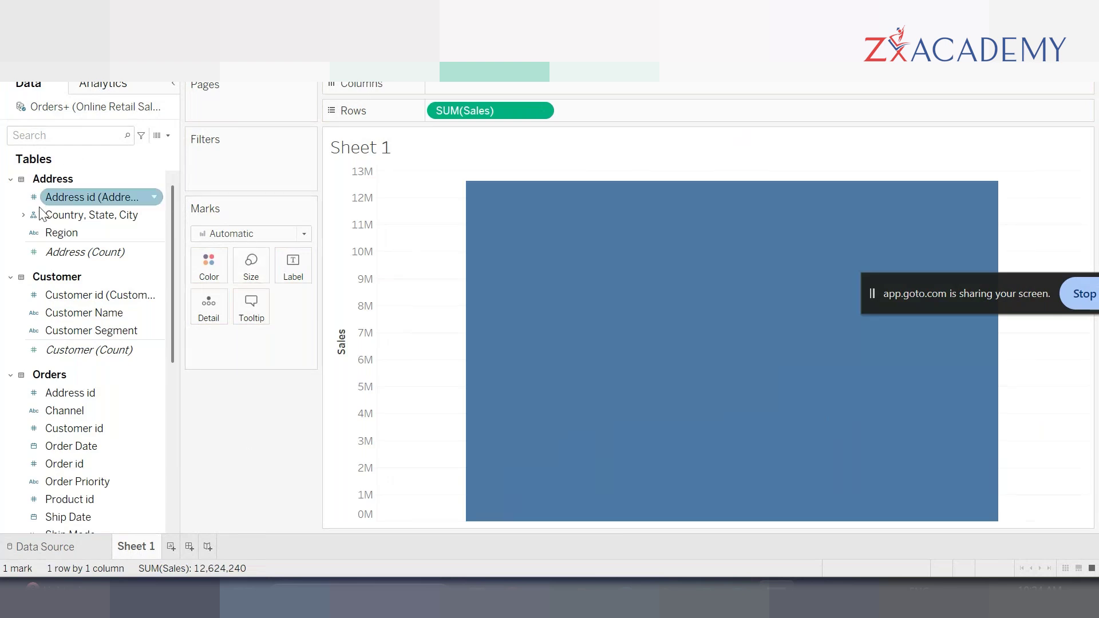
pyautogui.click(41, 216)
pyautogui.click(23, 215)
pyautogui.click(84, 231)
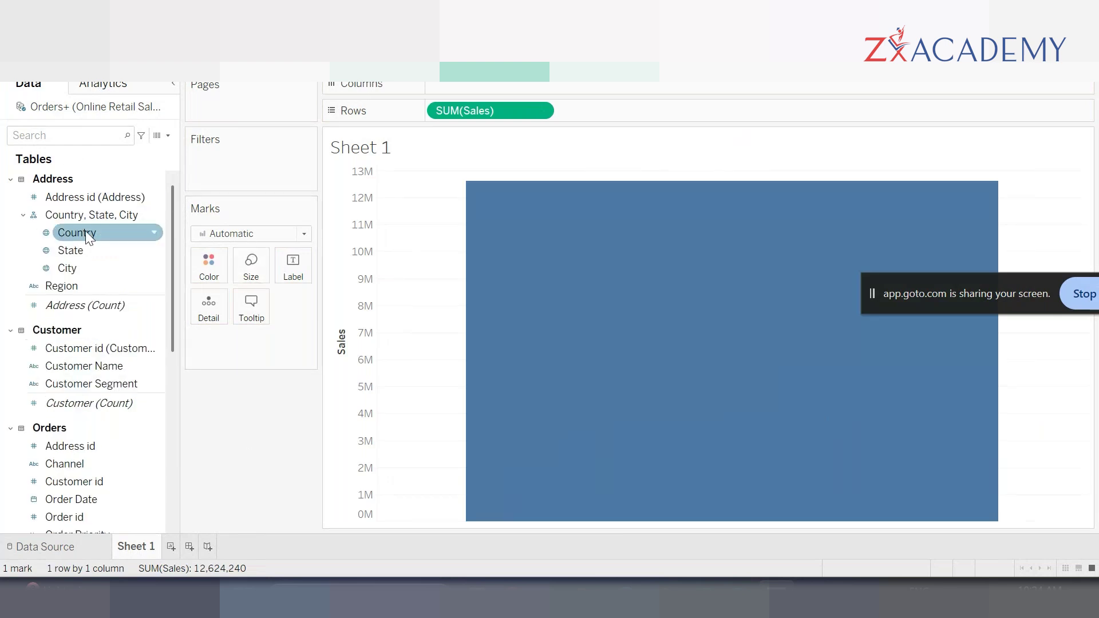
pyautogui.doubleClick(85, 231)
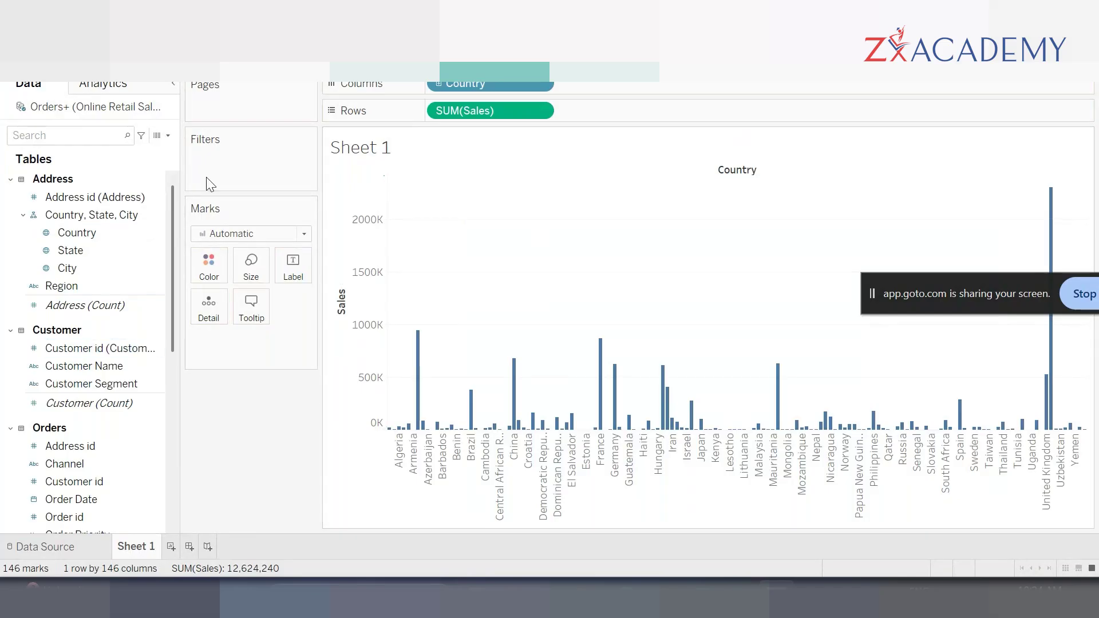
# Step: Clear Country and Sales from the worksheet and restore the standard view fit
pyautogui.moveTo(444, 84); pyautogui.dragTo(258, 449)
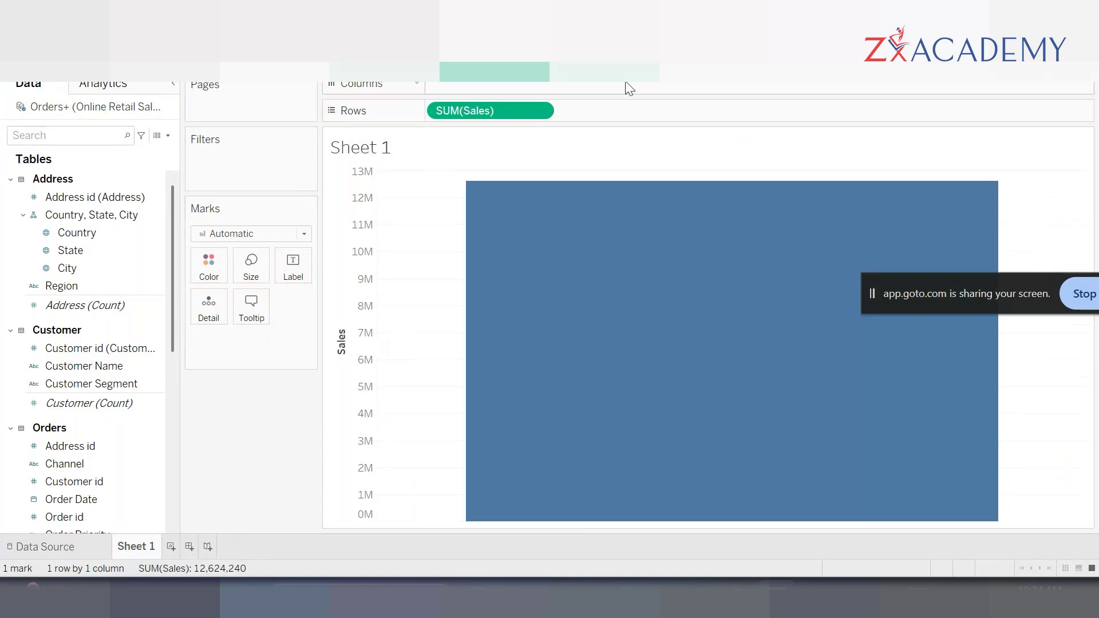
pyautogui.click(595, 56)
pyautogui.click(590, 73)
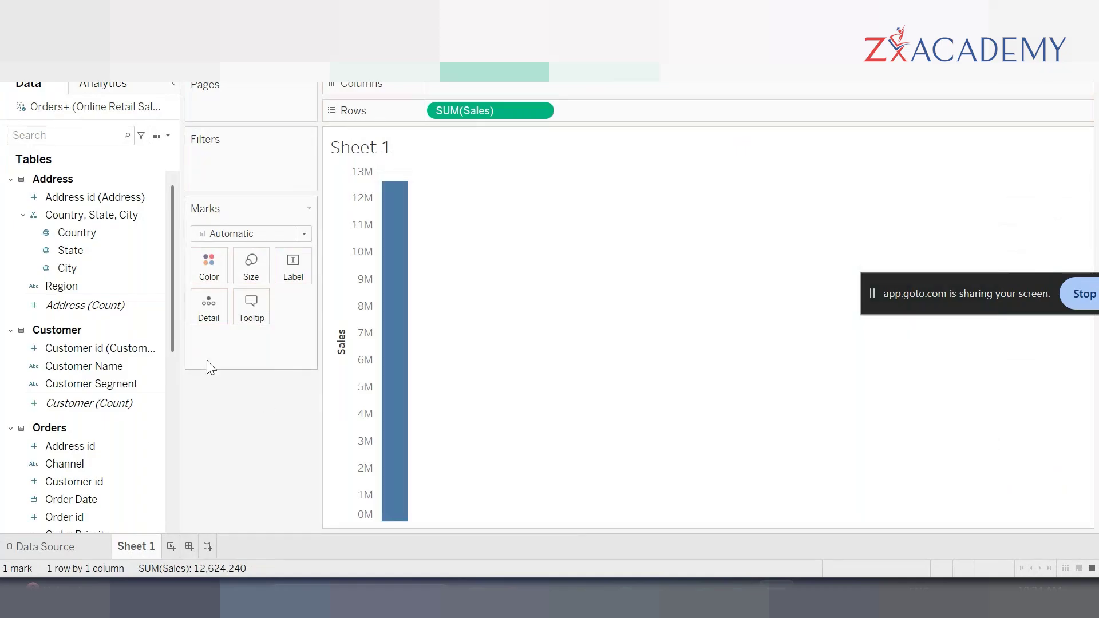
pyautogui.click(131, 252)
pyautogui.scroll(-5, 143, 382)
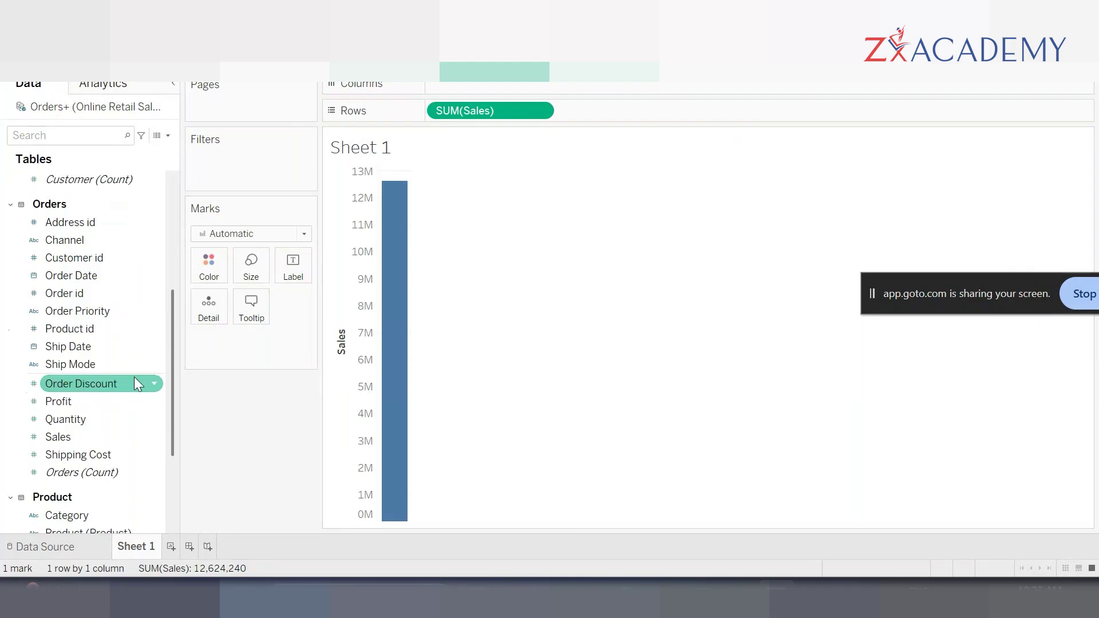
pyautogui.scroll(-3, 145, 356)
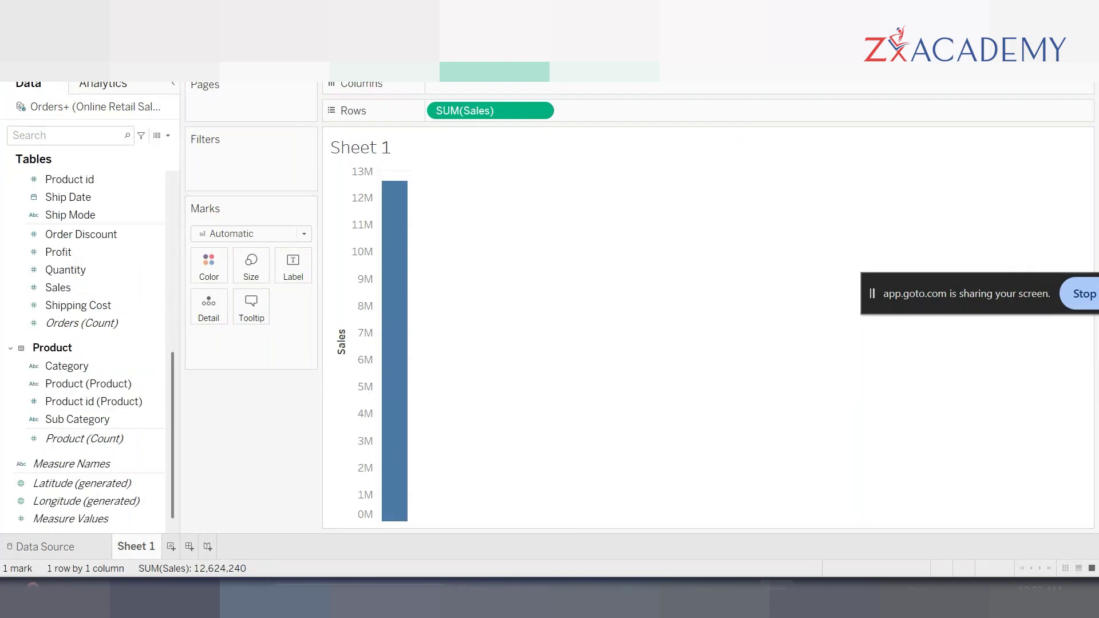
pyautogui.moveTo(466, 104); pyautogui.dragTo(191, 449)
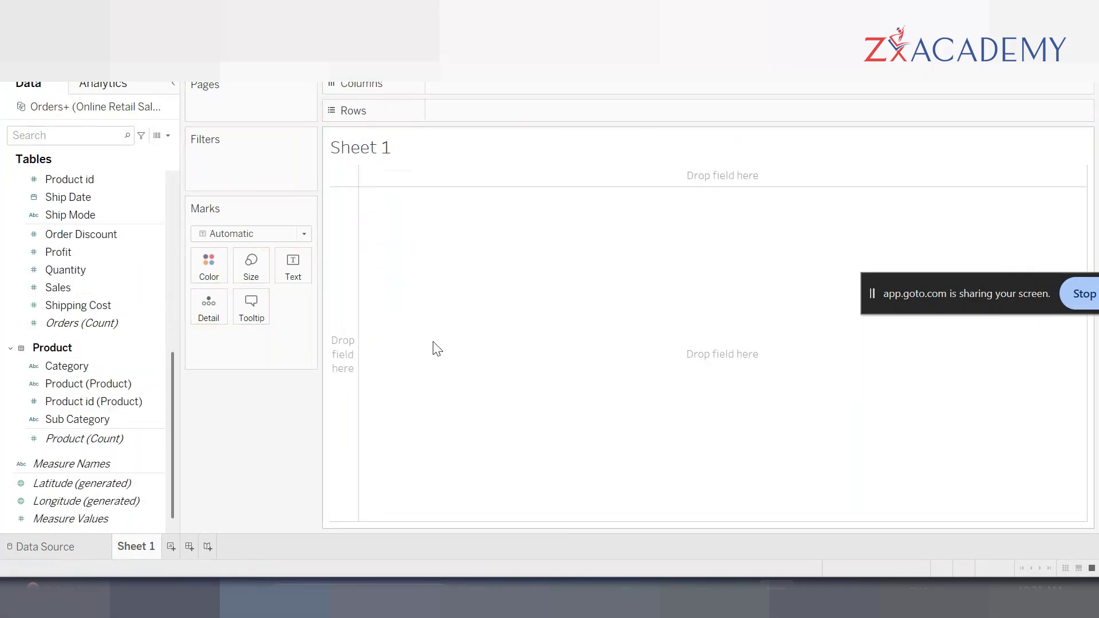
# Step: Build a text table of Sales with Sub Category on Rows and Customer Segment on Columns
pyautogui.click(33, 383)
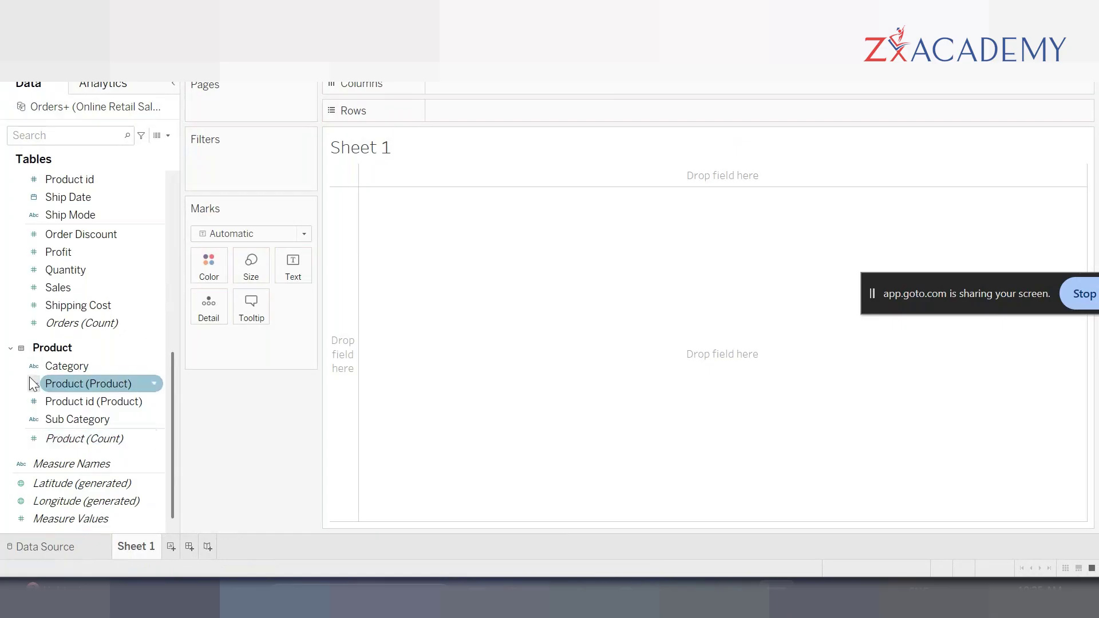
pyautogui.moveTo(86, 419); pyautogui.dragTo(462, 118)
pyautogui.click(101, 322)
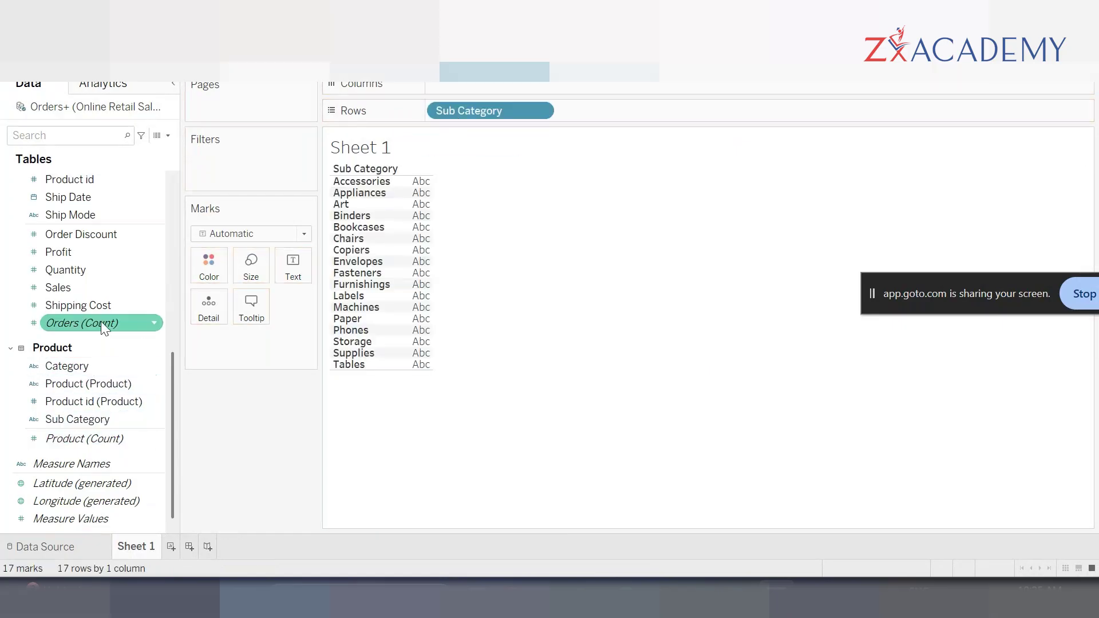
pyautogui.doubleClick(74, 286)
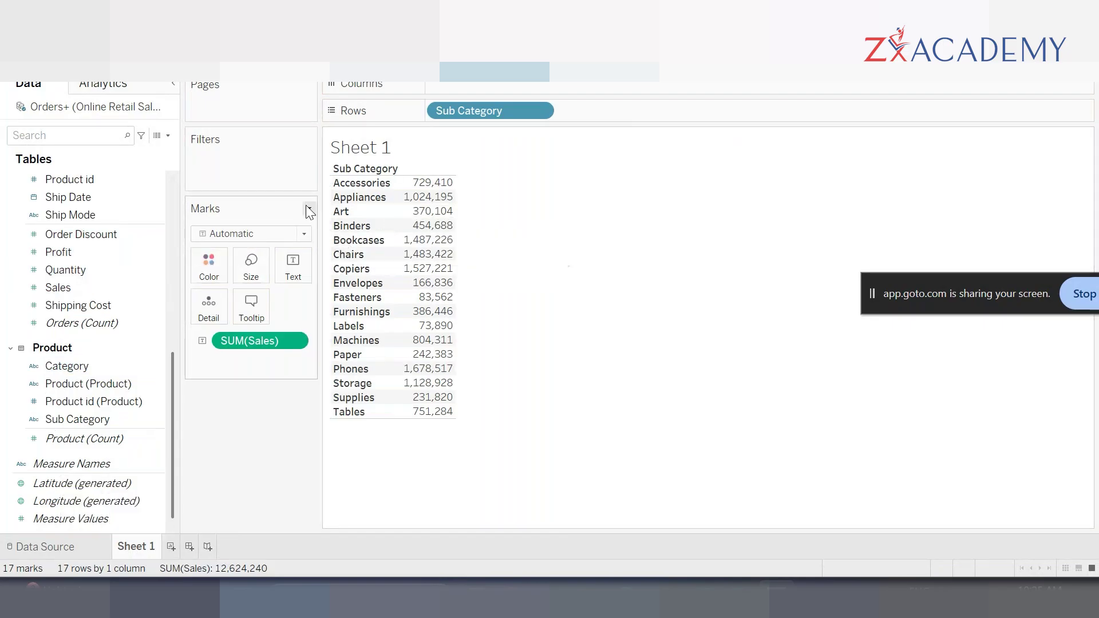
pyautogui.scroll(5, 163, 236)
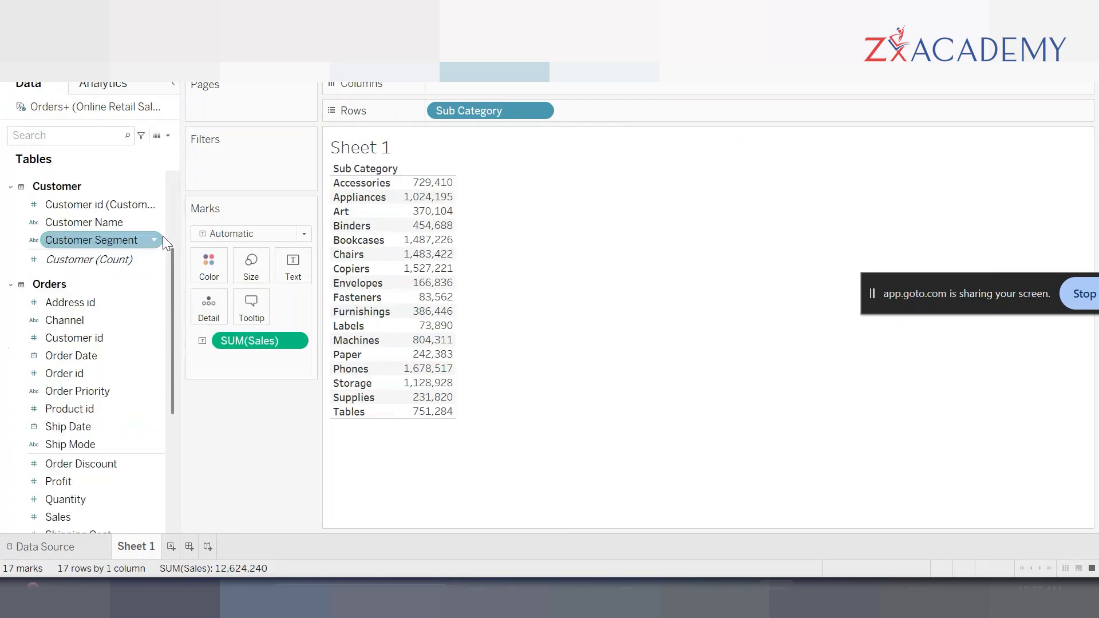
pyautogui.moveTo(135, 235); pyautogui.dragTo(536, 86)
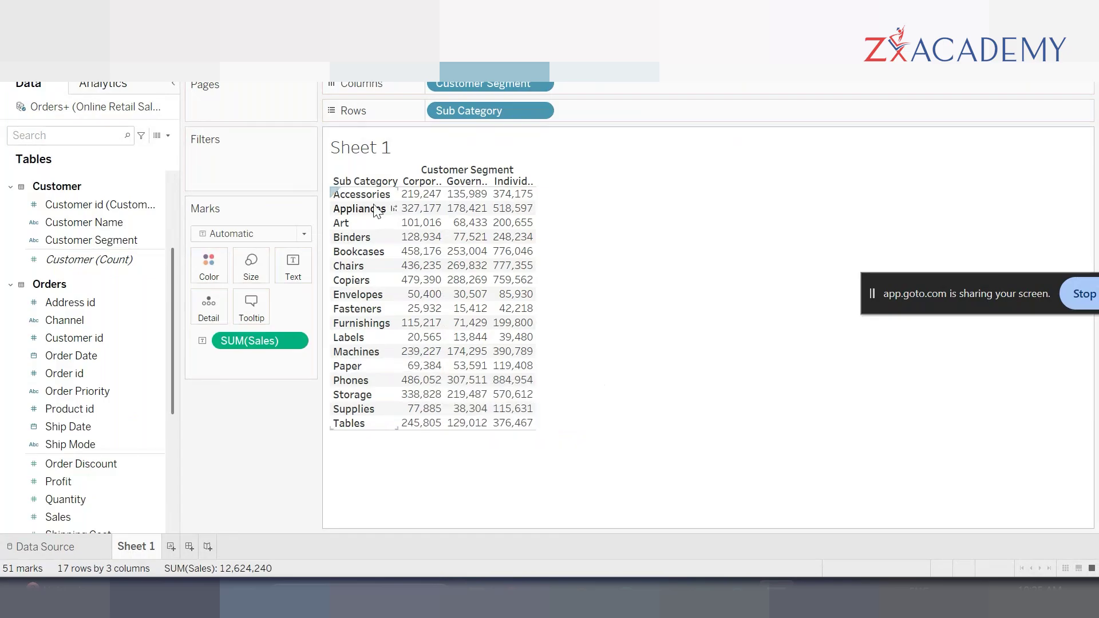
# Step: Review the fields of the related tables and return to the data source to inspect the Orders to Customer relationship
pyautogui.scroll(-5, 119, 475)
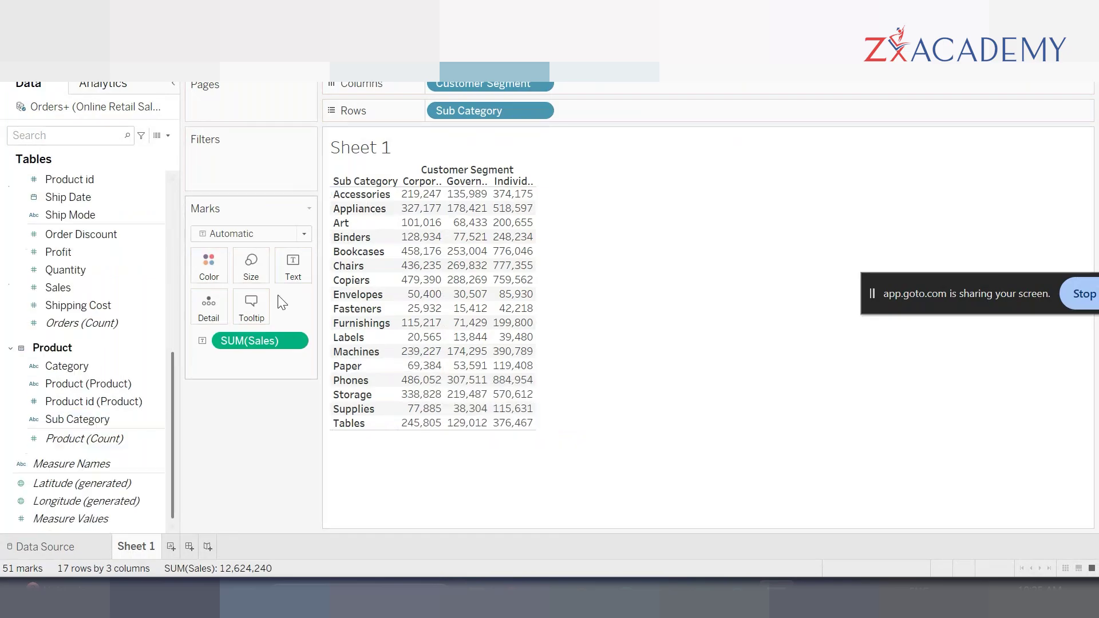
pyautogui.scroll(3, 67, 252)
pyautogui.scroll(3, 67, 253)
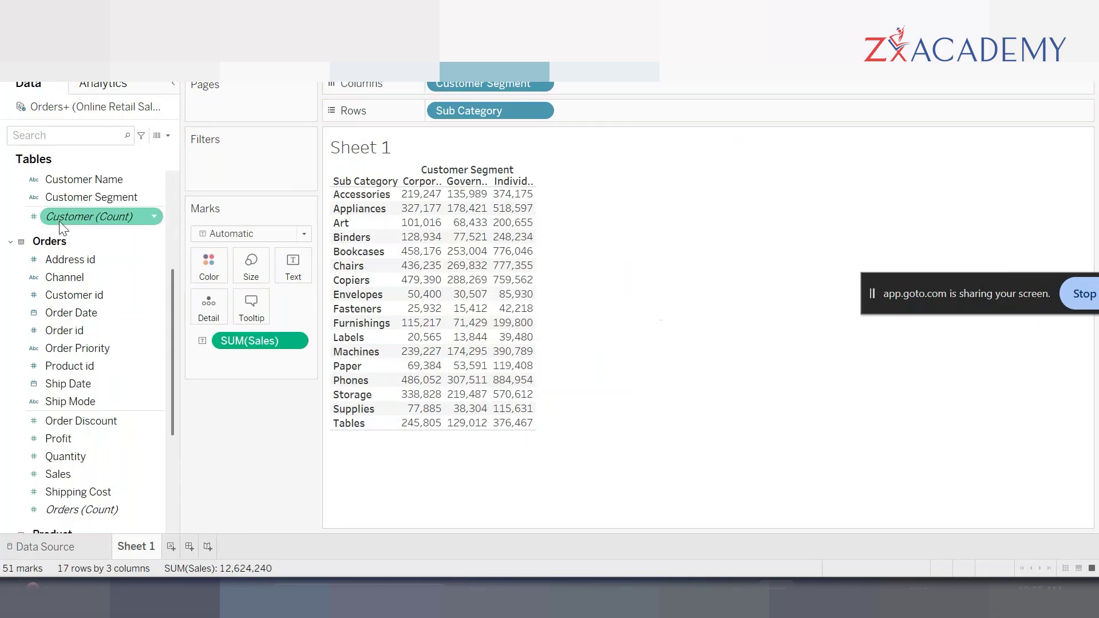
pyautogui.scroll(3, 70, 252)
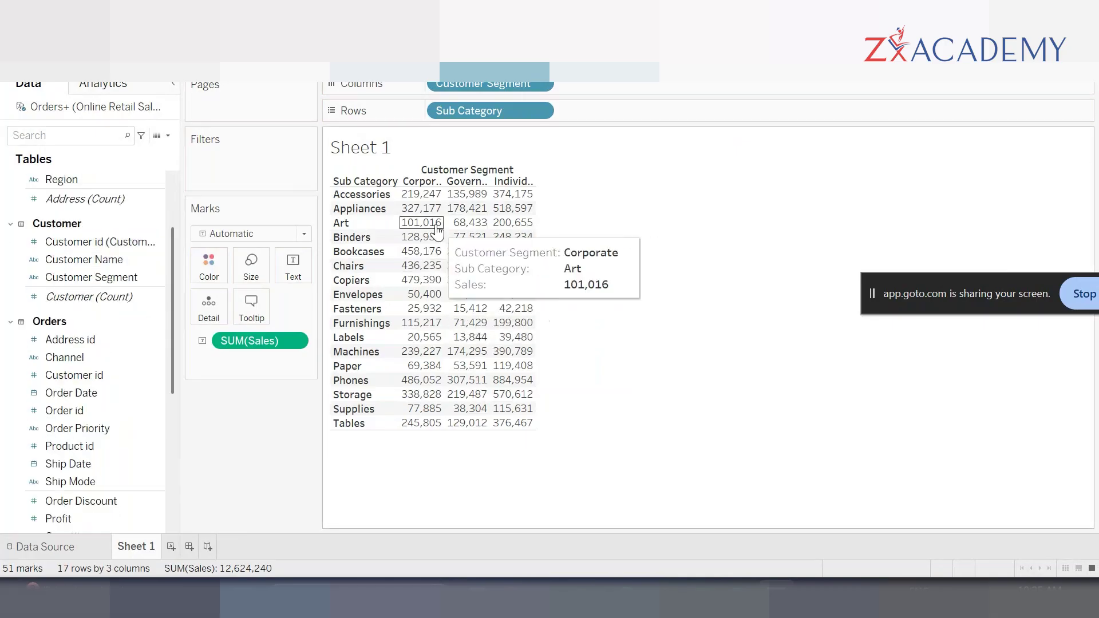
pyautogui.click(159, 242)
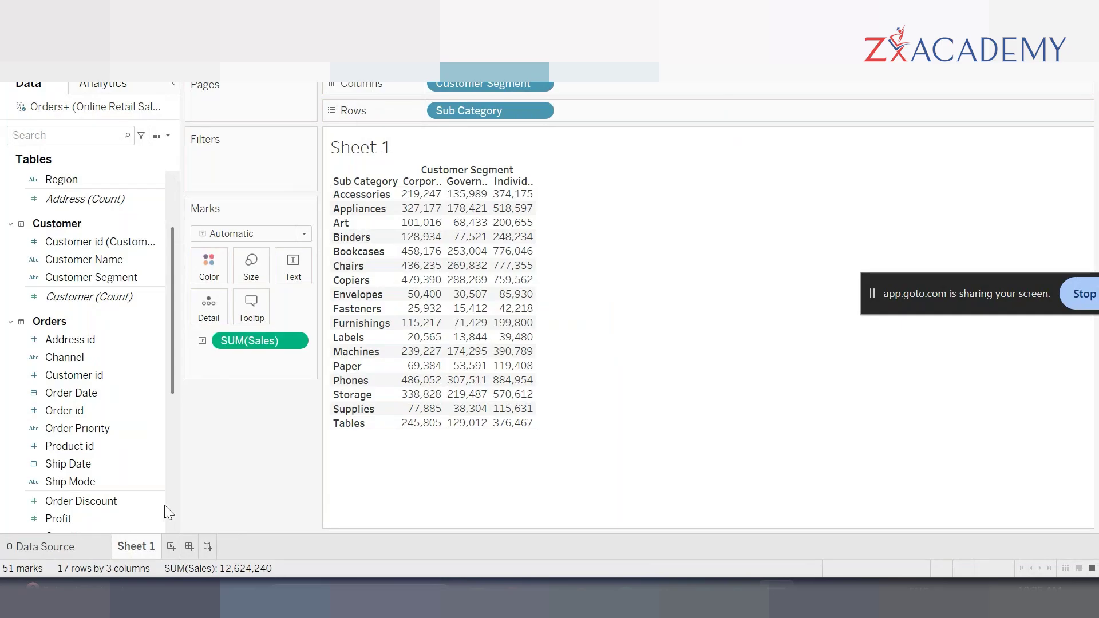
pyautogui.click(41, 547)
pyautogui.moveTo(468, 207)
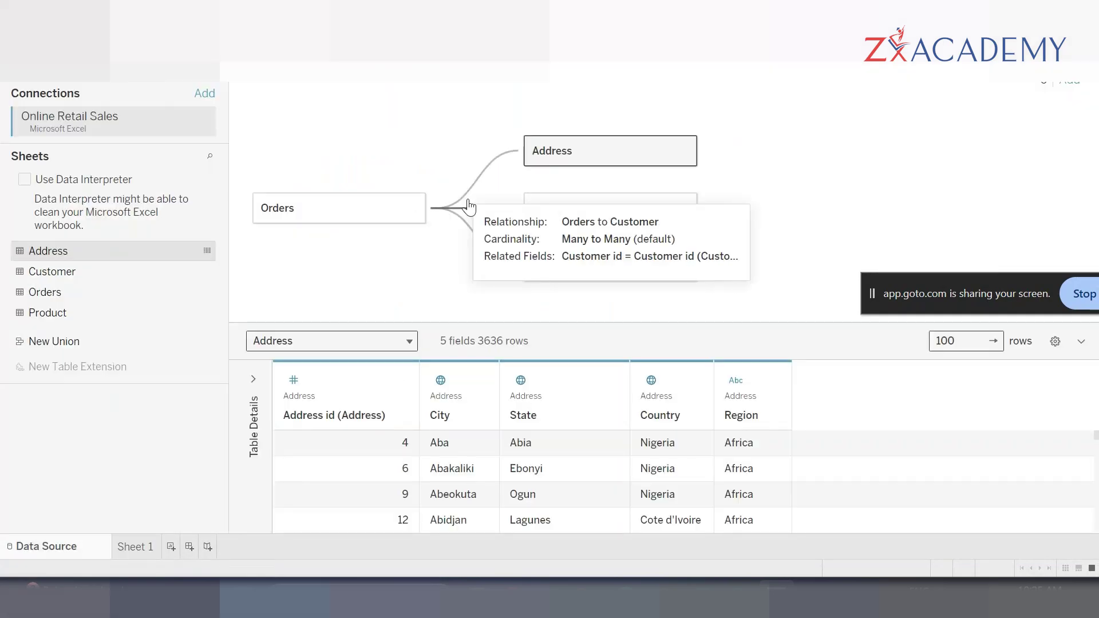